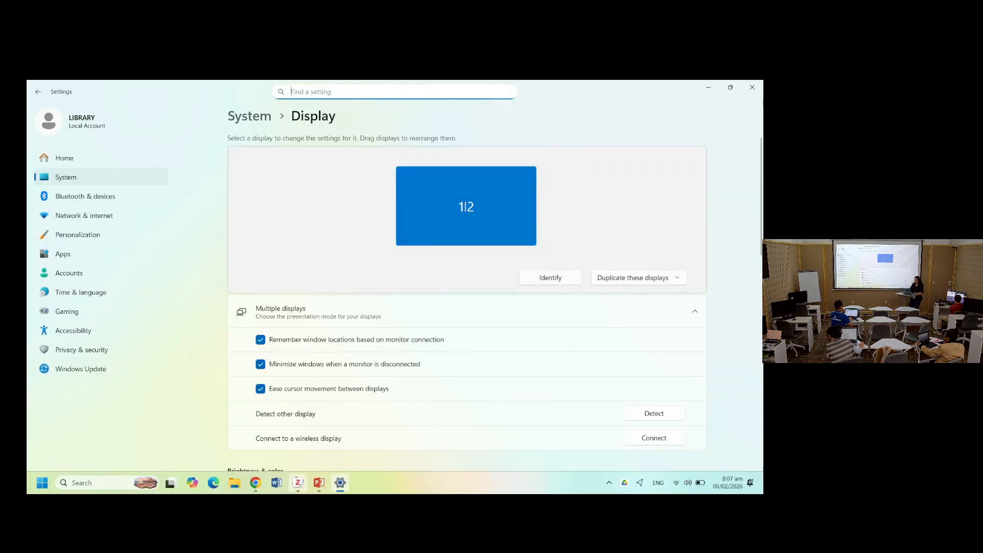
- Open Zotero and browse the list of available new item types
click(298, 482)
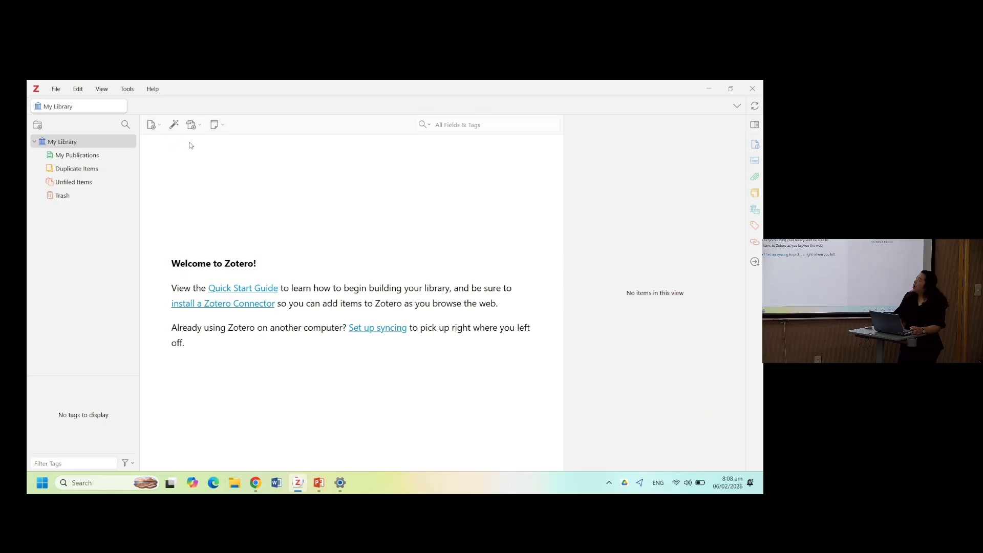
click(151, 128)
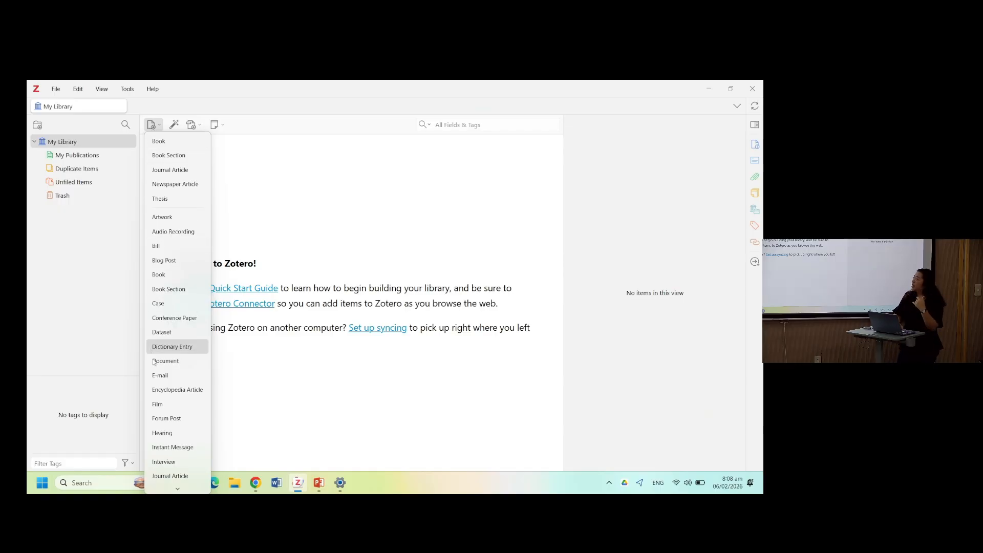
scroll(161, 417, down, 5)
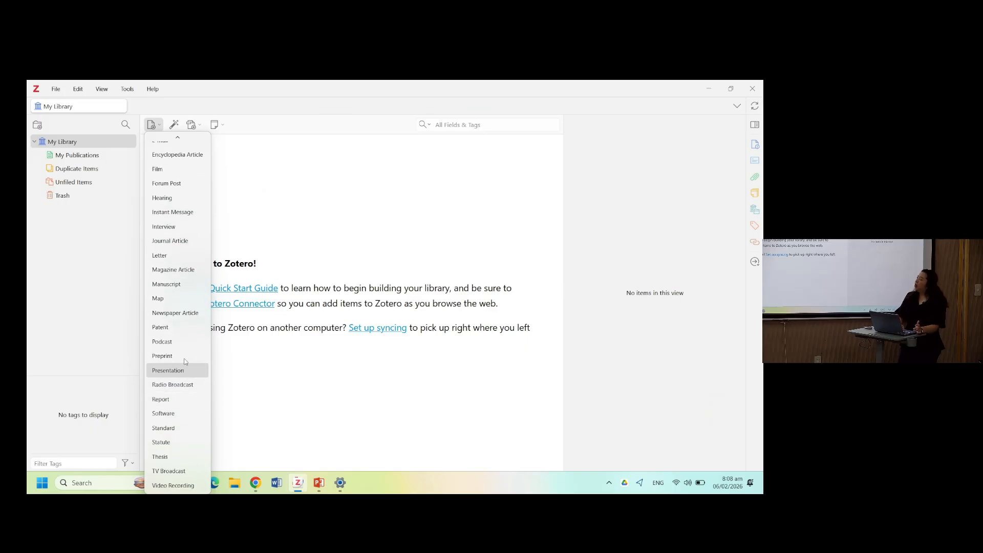
click(252, 181)
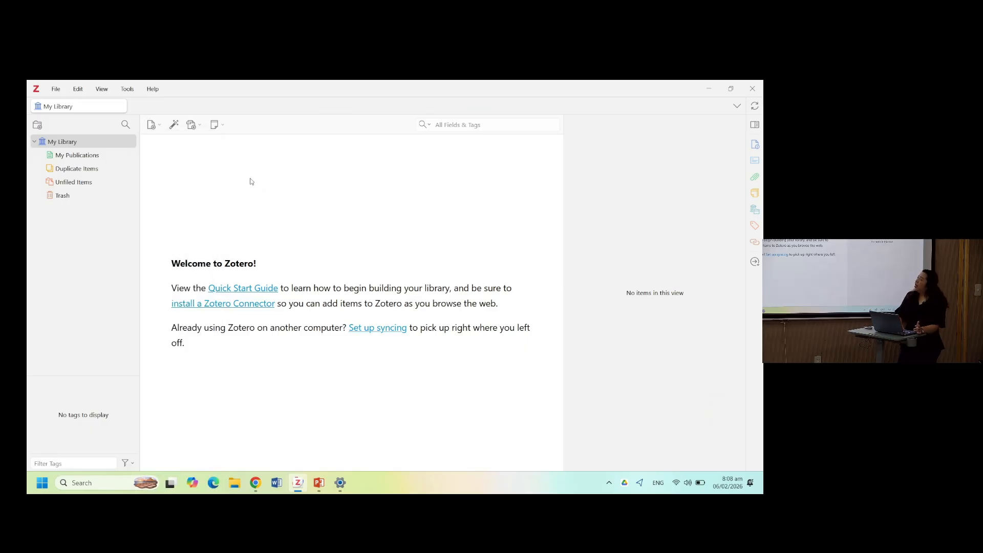
- Explore the add-by-identifier, attachment and new note menus without adding anything
click(174, 126)
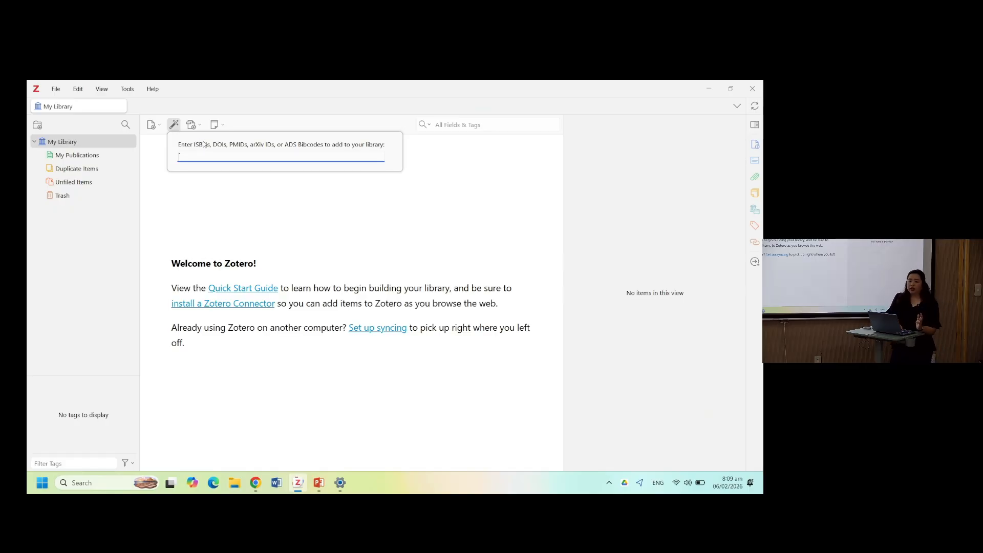
click(254, 108)
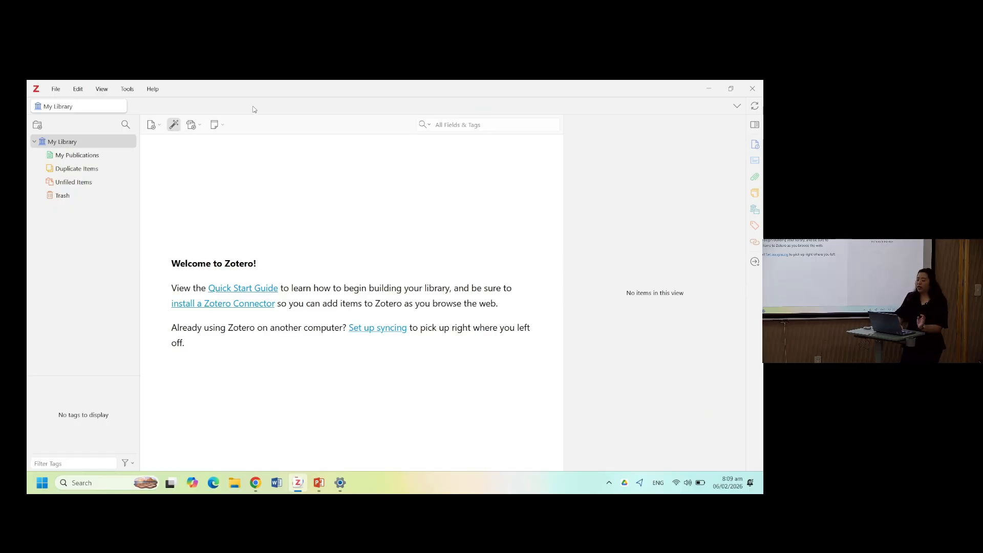
click(192, 125)
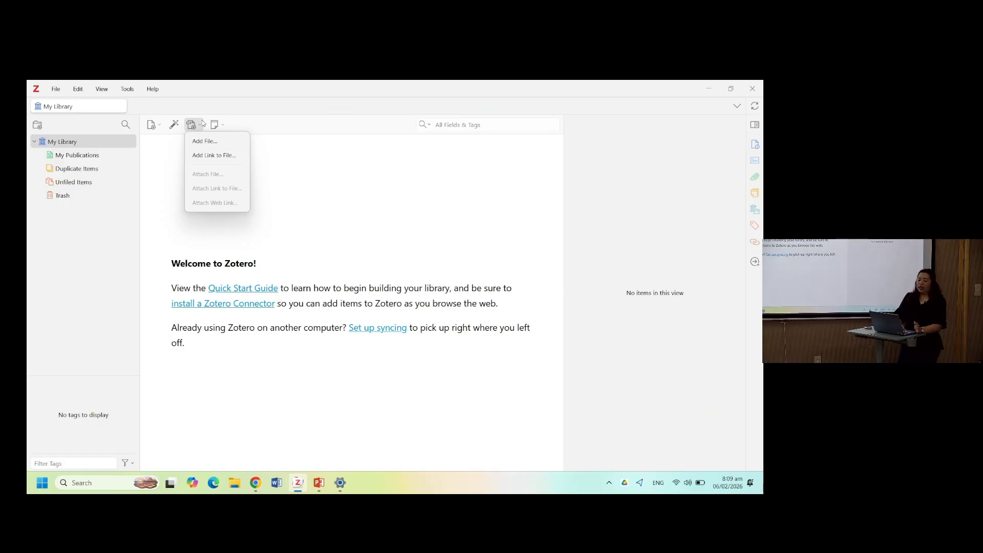
click(231, 116)
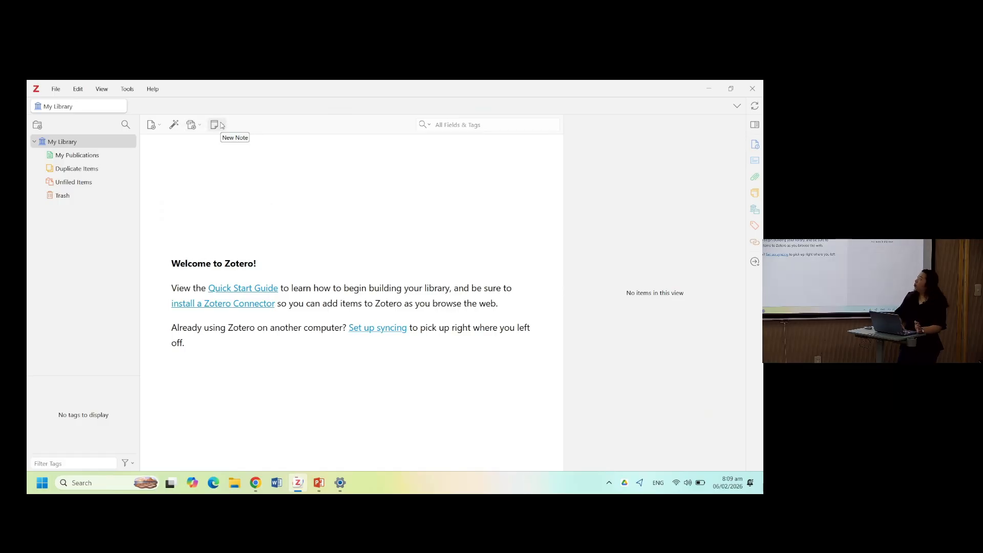
click(221, 125)
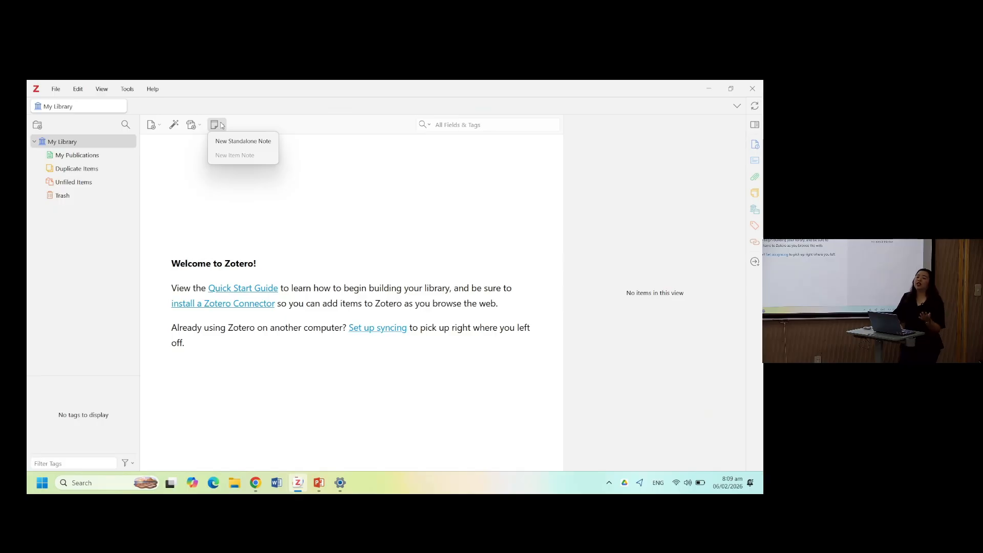
click(256, 112)
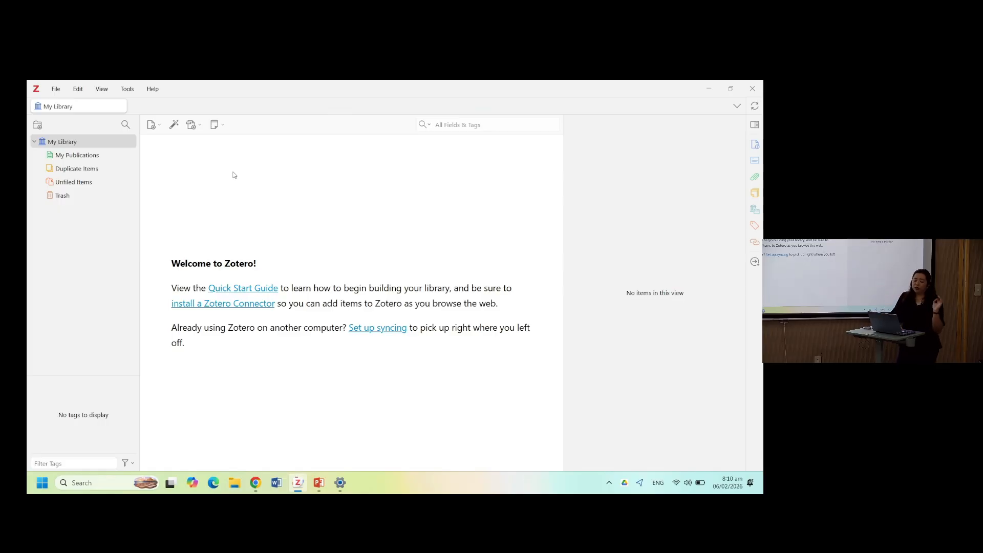
- Create a new Thesis item in My Library
click(151, 125)
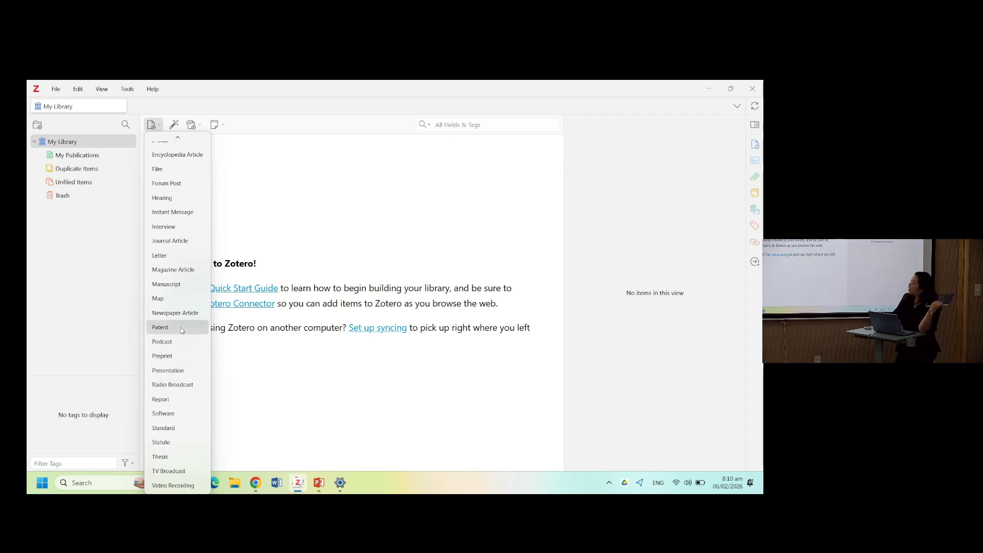
scroll(181, 331, up, 5)
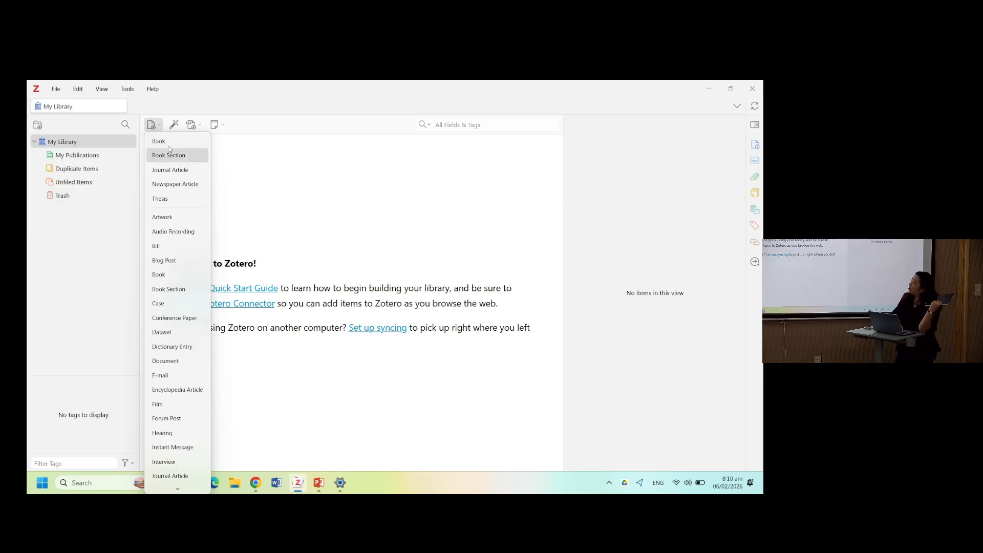
scroll(187, 322, down, 5)
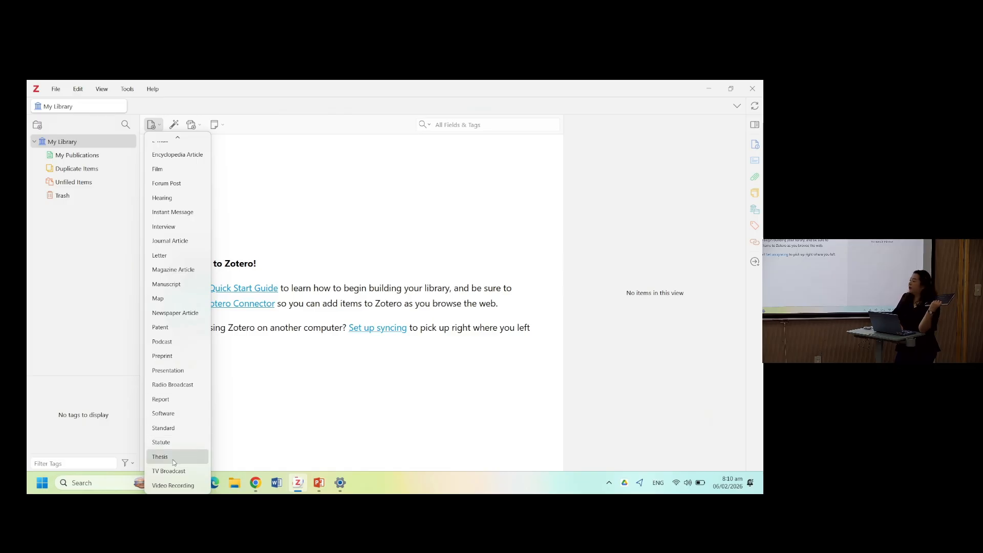
click(173, 459)
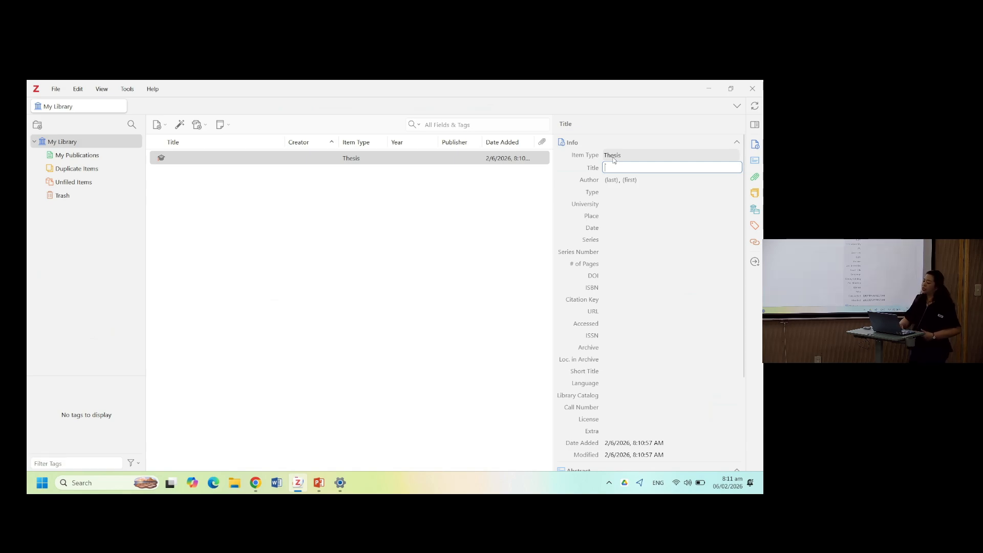
- Switch the item type to Journal Article and back to Thesis
click(615, 157)
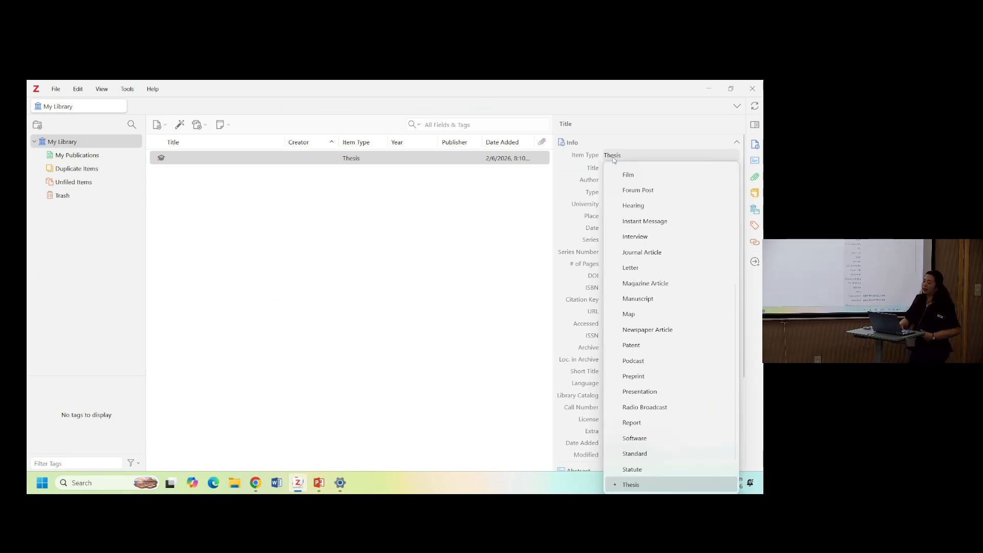
click(642, 253)
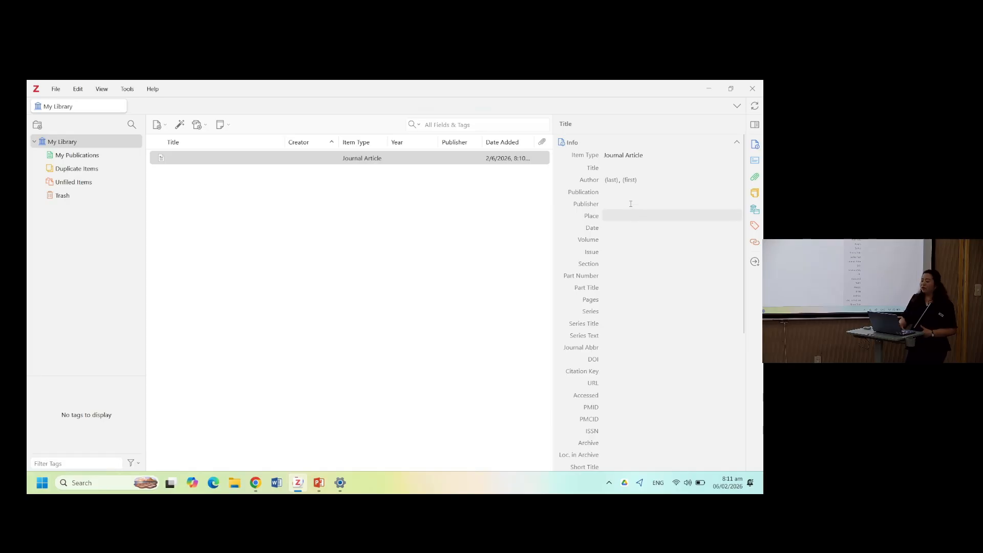
click(628, 159)
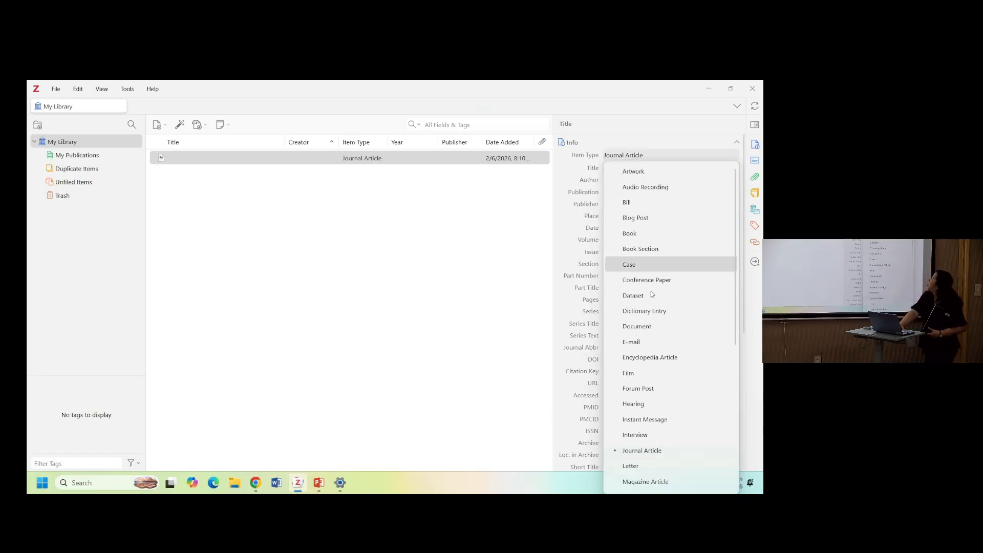
scroll(678, 389, down, 5)
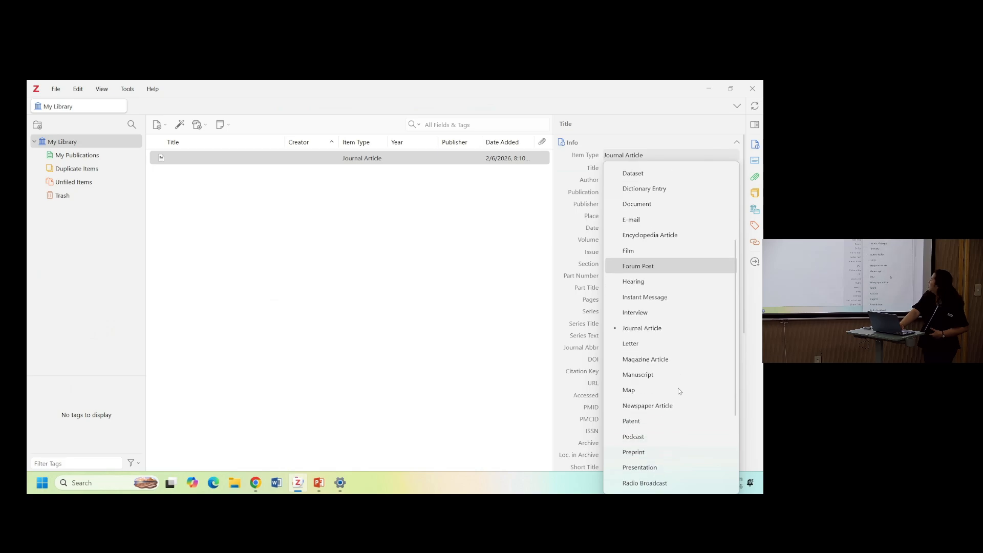
scroll(679, 390, down, 2)
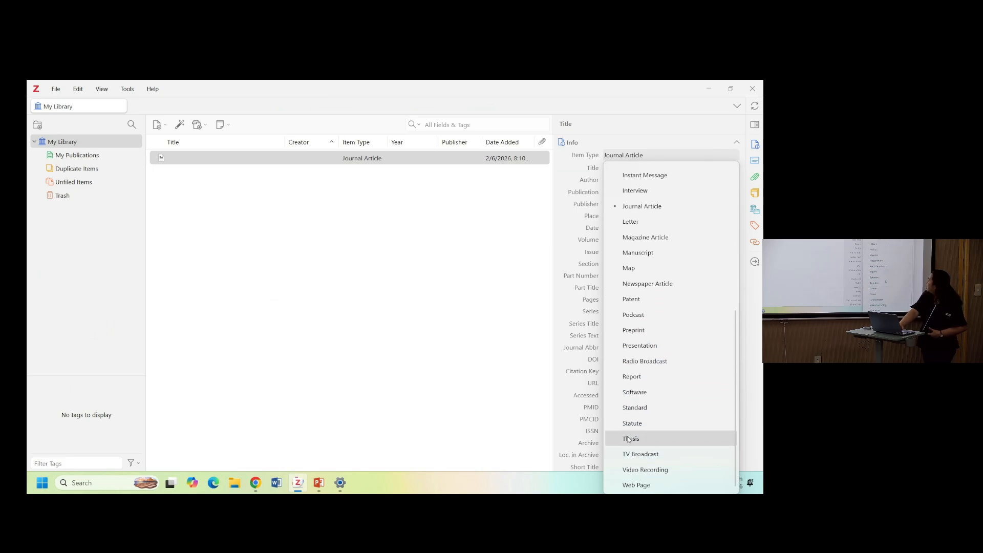
click(622, 444)
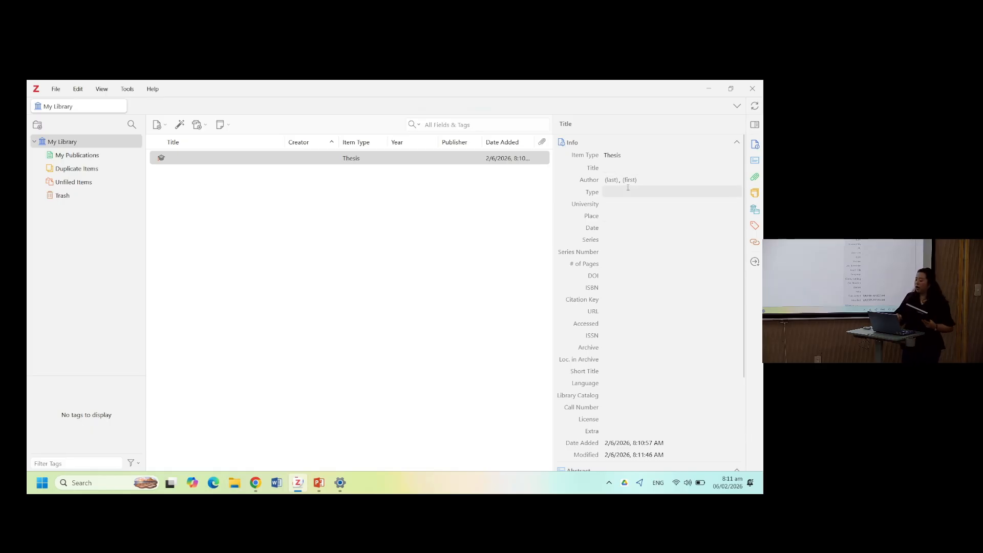
- Set the thesis title to "An exegetical study of ARAR in Genesis"
click(616, 168)
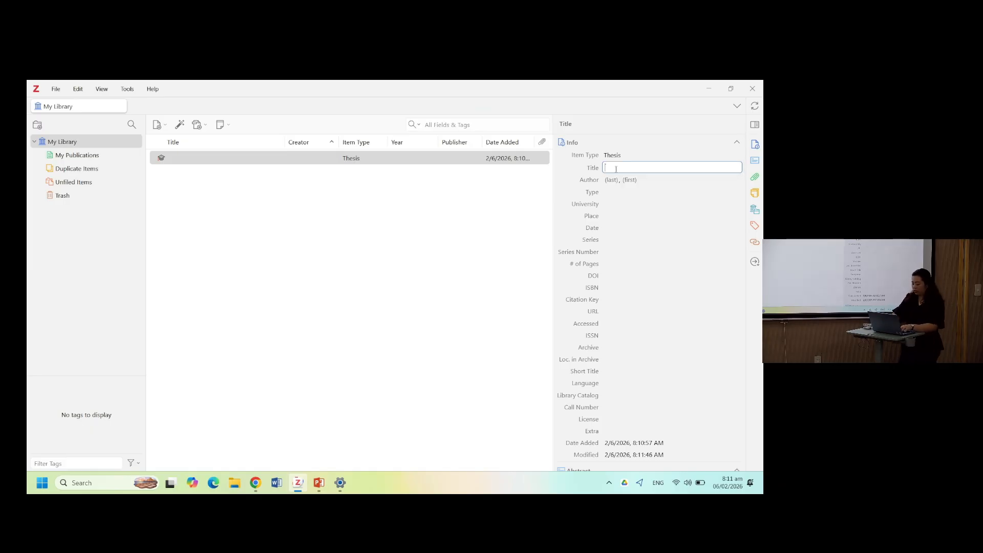
text(An ex)
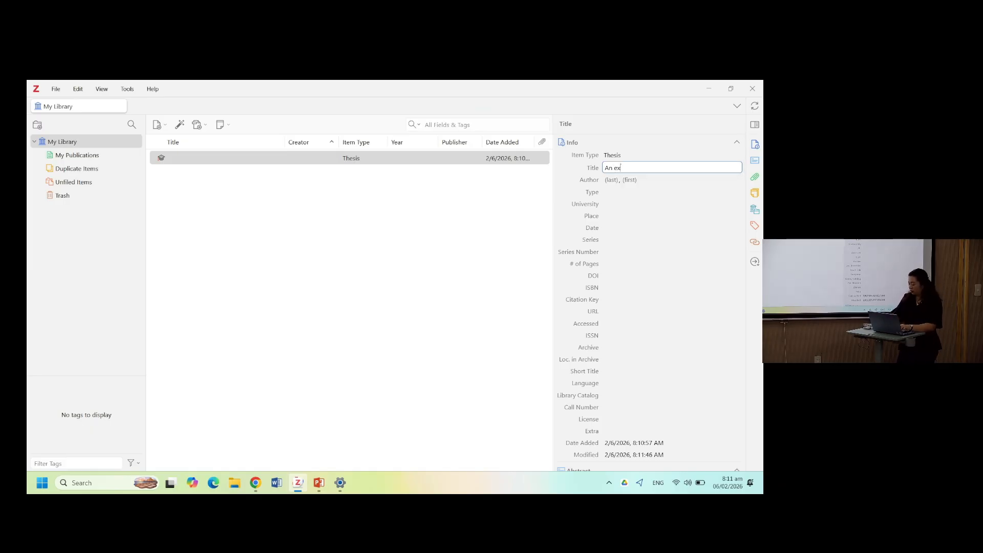
text(egetical study of a)
key(BackSpace)
text(A)
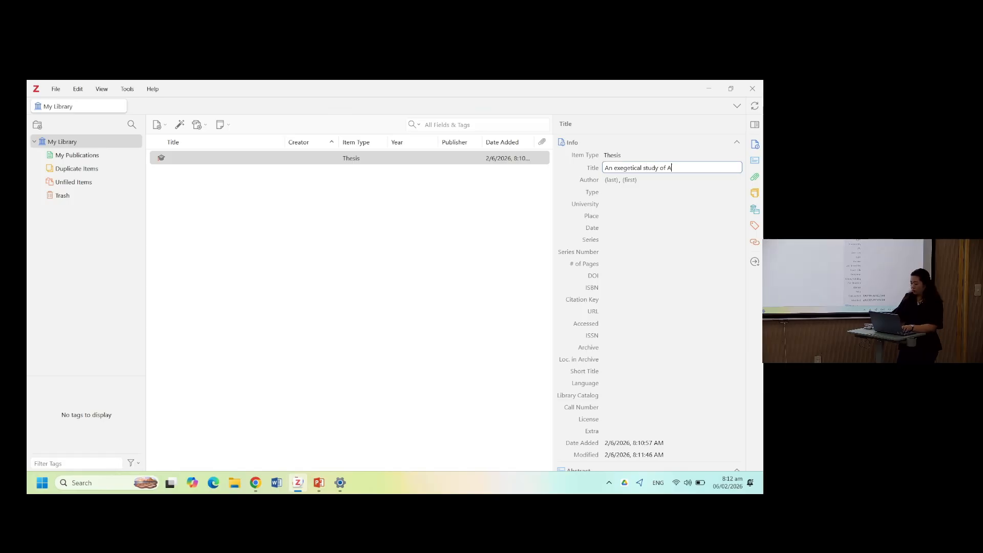
text(RAR in Genesis)
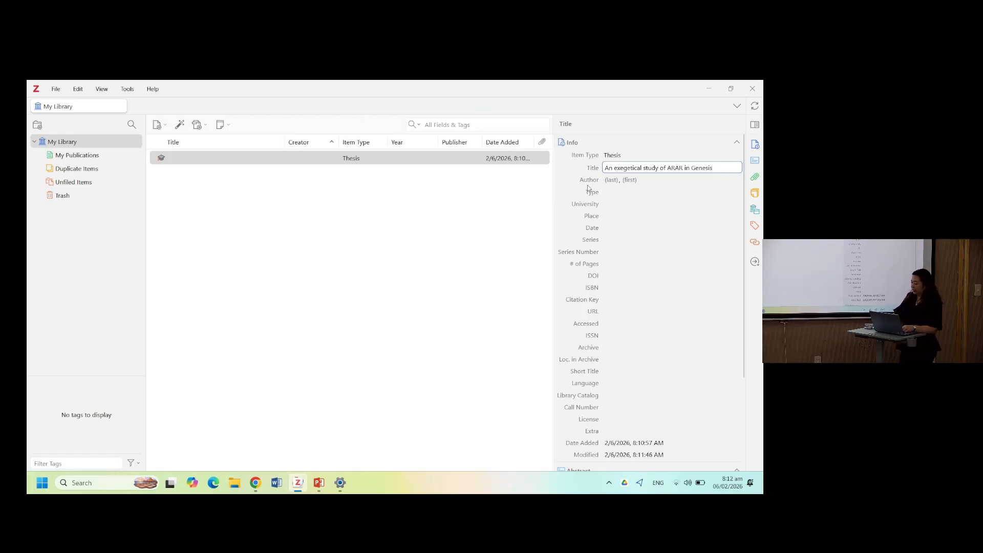
- Enter the author's last name and first name in the Author fields
click(611, 179)
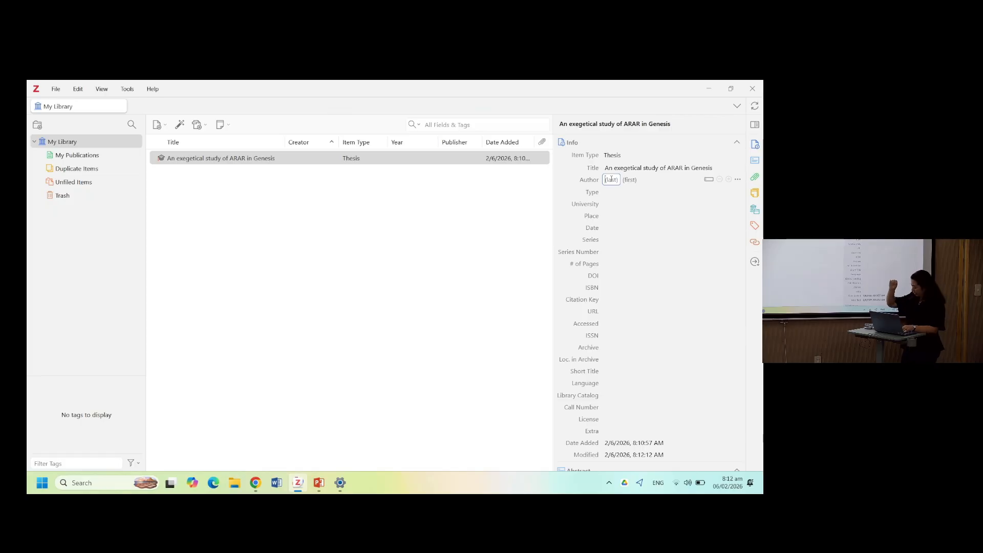
text(Hunlede)
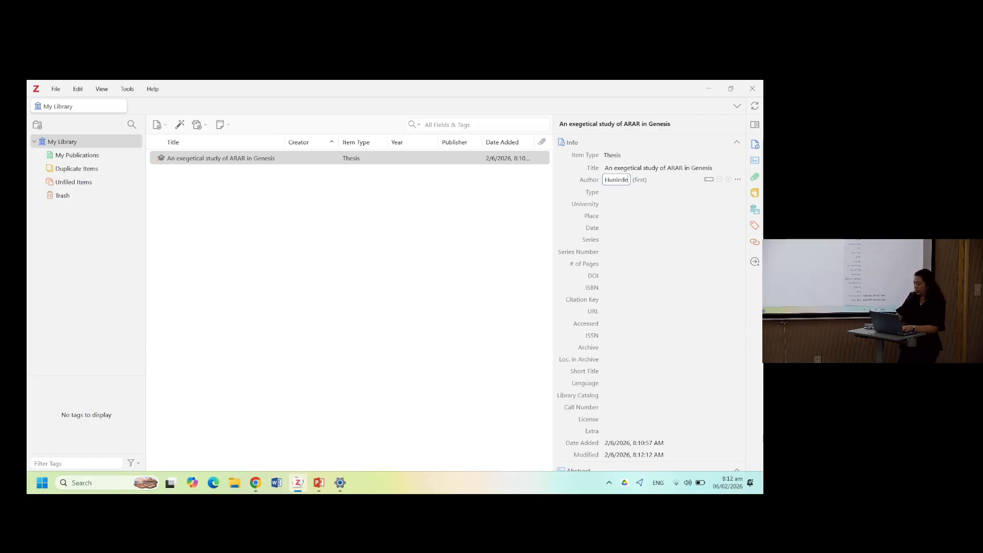
click(639, 179)
text(Ton)
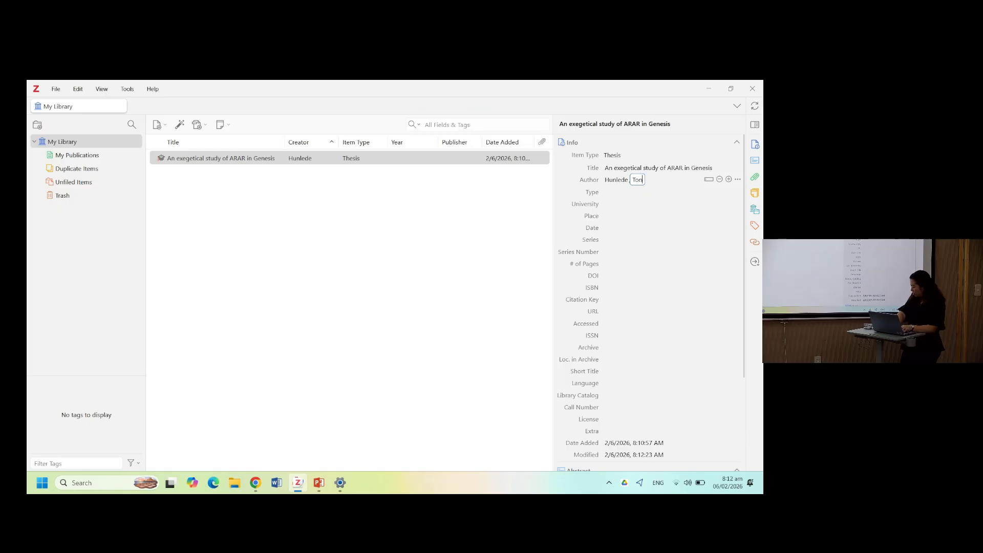
text(ou Komlan)
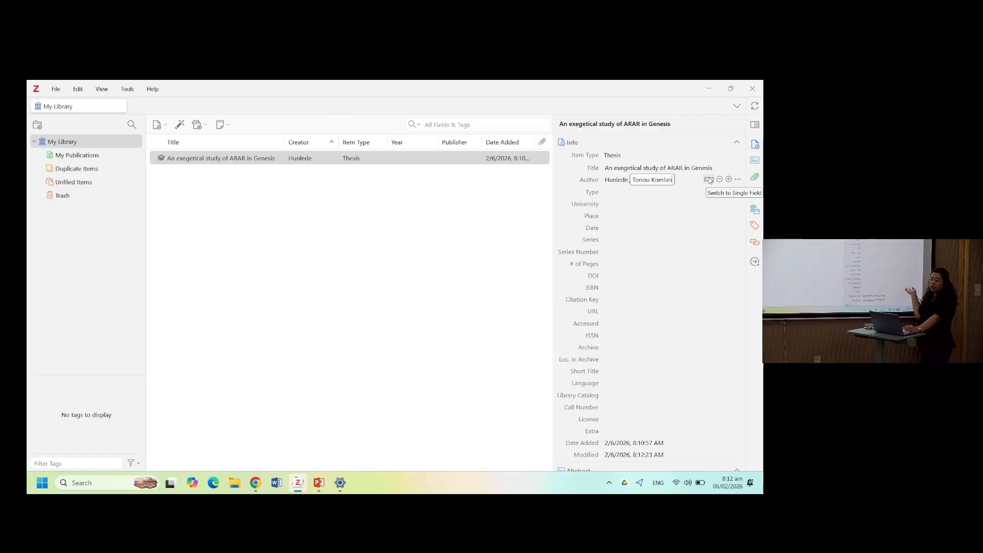
key(Return)
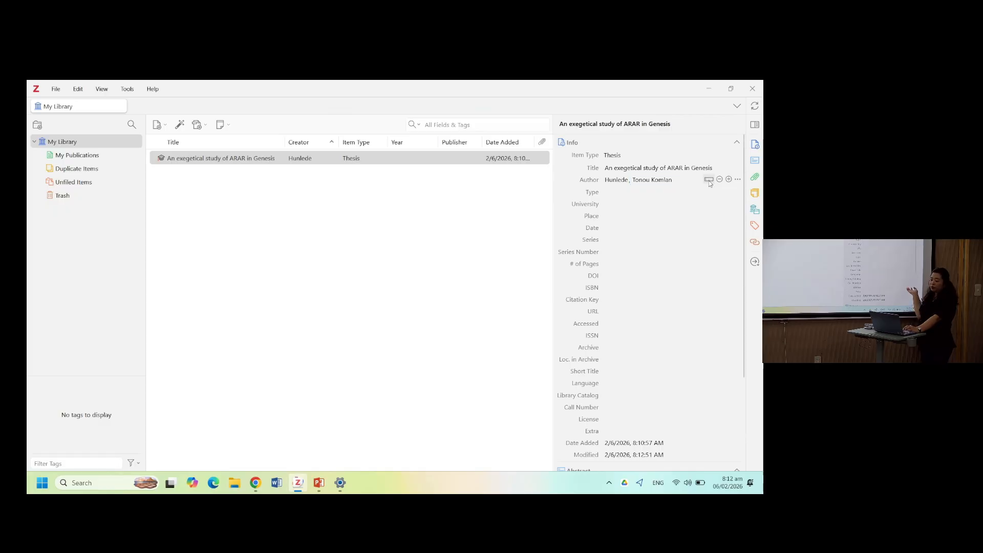
- Switch the author entry to a single field and back to two fields
click(708, 180)
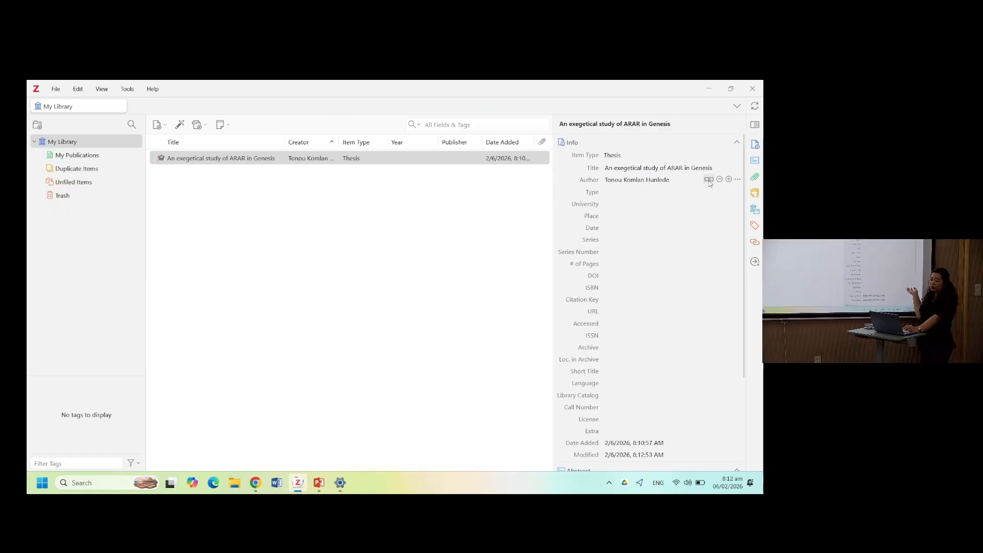
click(617, 179)
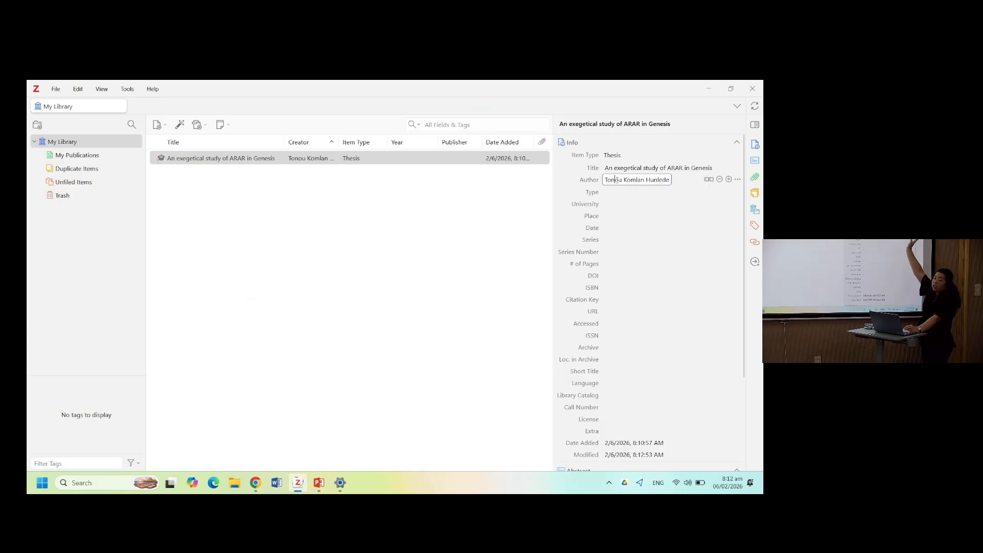
click(707, 182)
click(707, 181)
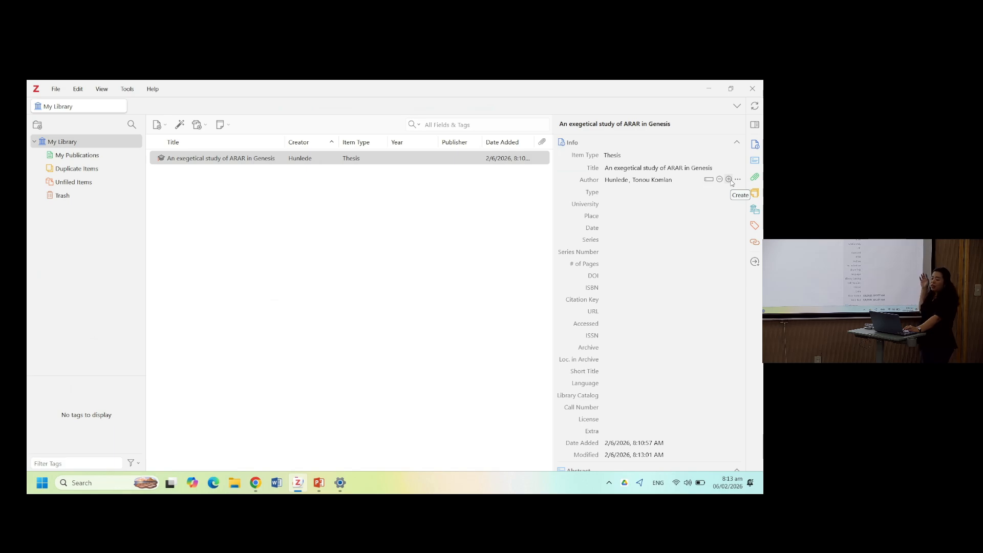
- Add a second author row and remove it again
click(729, 180)
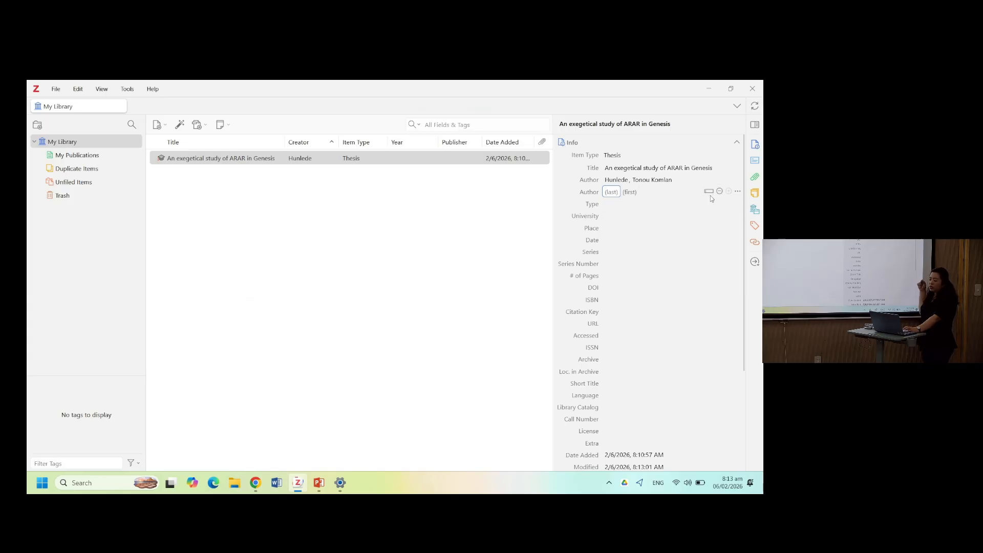
click(718, 192)
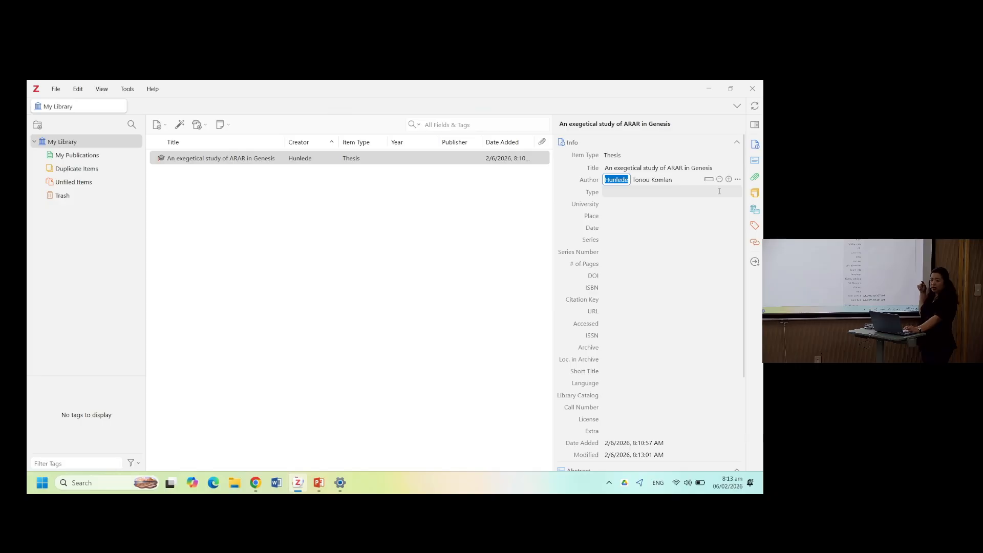
click(719, 191)
click(681, 177)
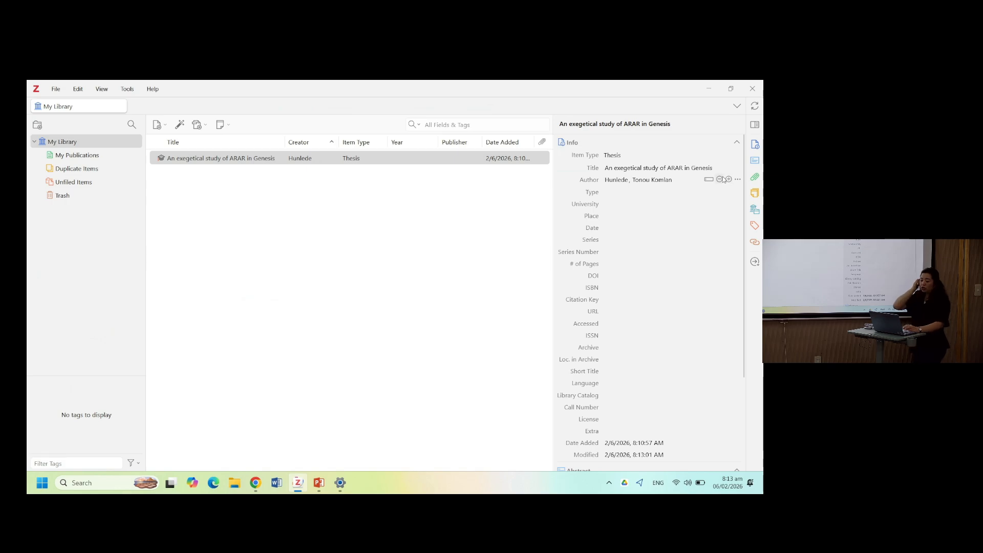
- Set the thesis type to "Master's Thesis" and the university to "Adventist International Institute of Advanced Studies"
click(629, 194)
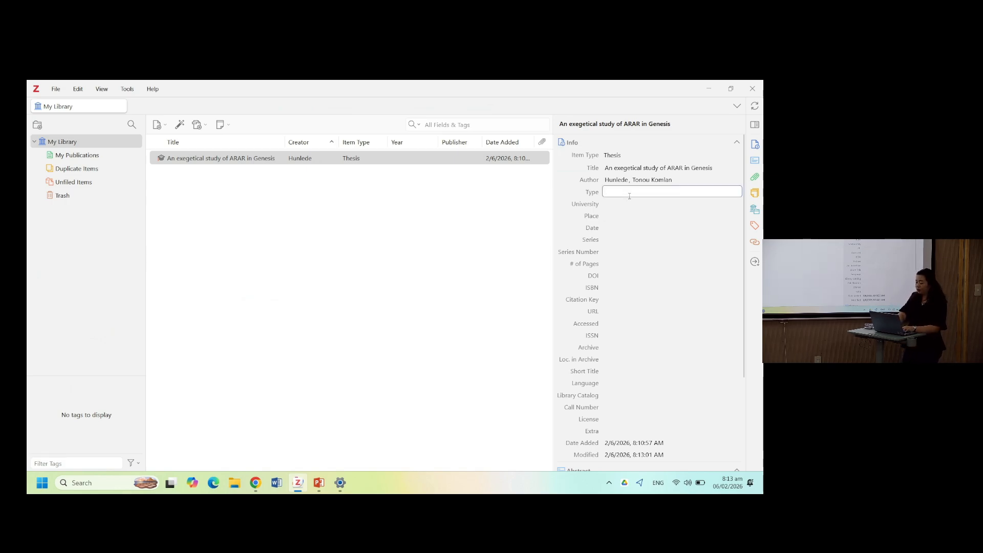
text(Master's Thesis)
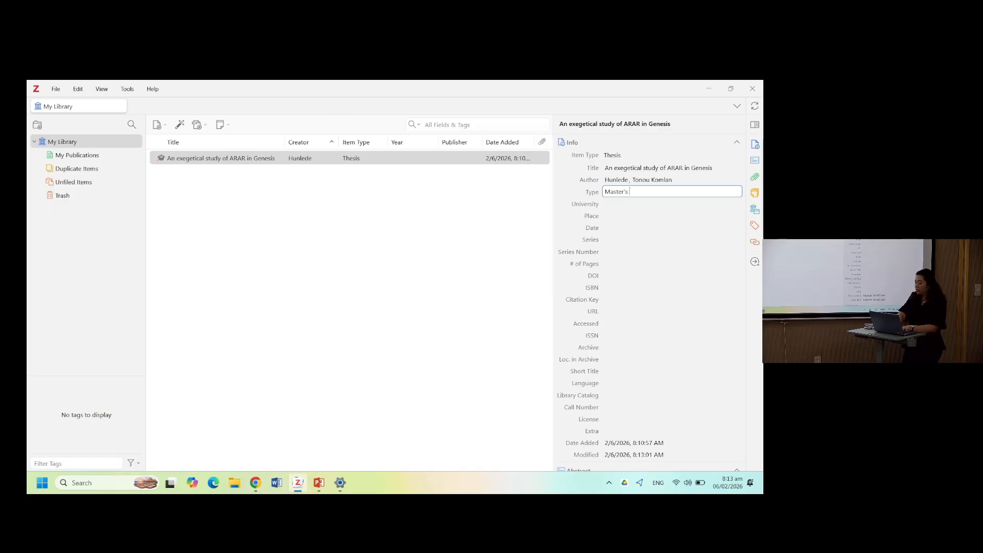
click(628, 201)
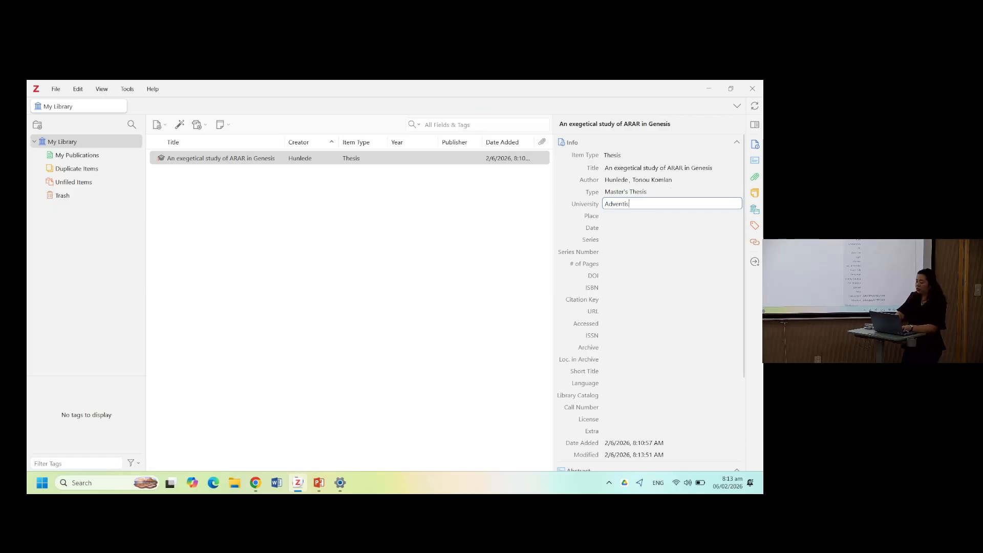
text(Adventist International Inst)
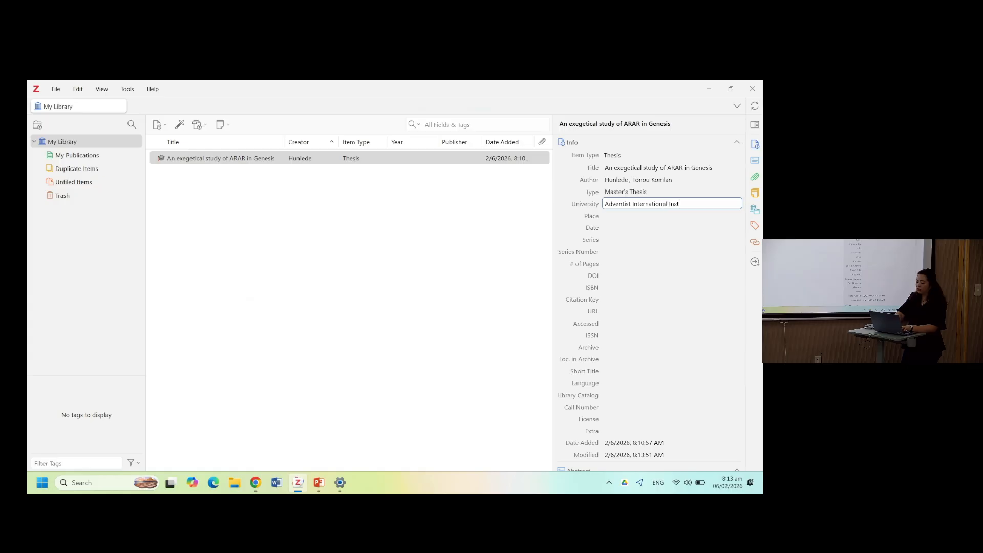
text(ittue of Advanced ST)
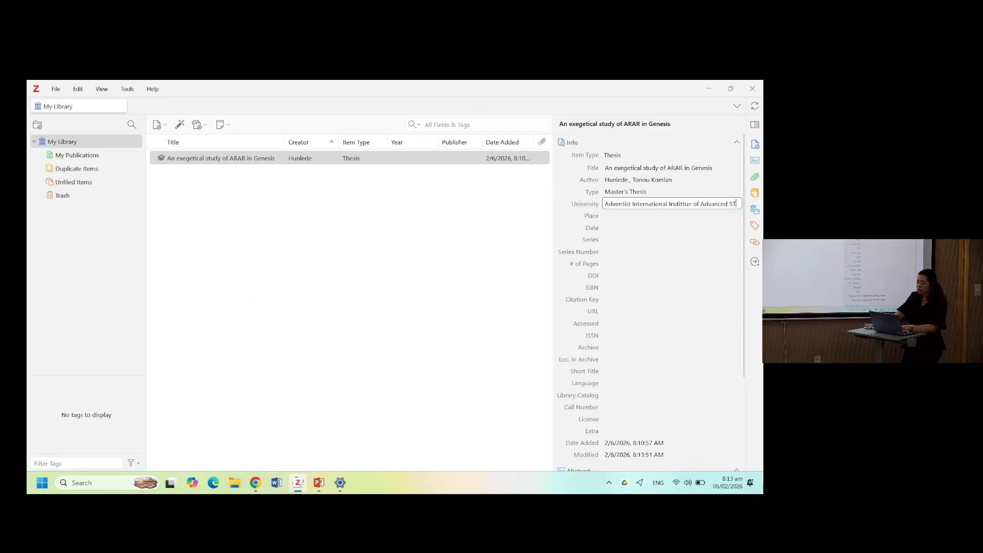
text(udies)
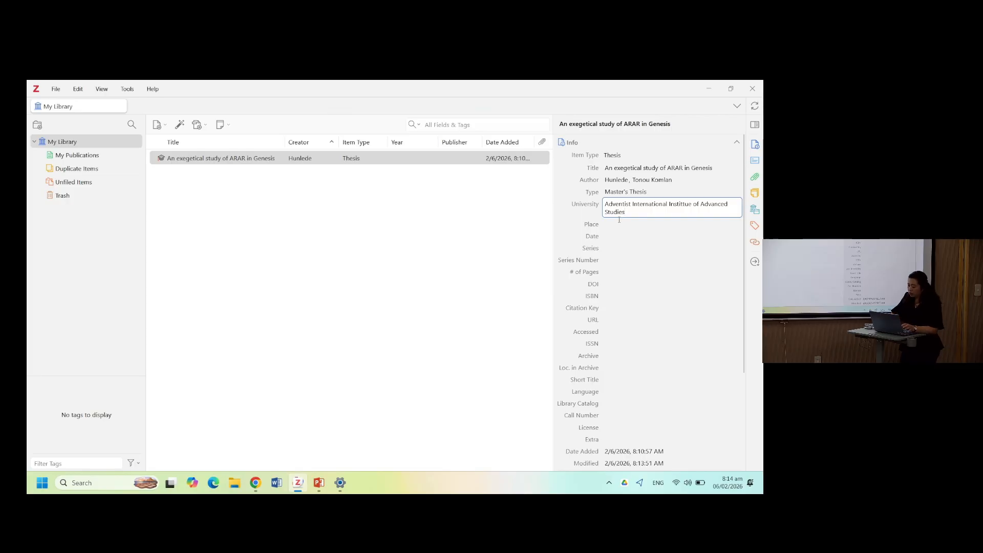
click(688, 203)
text(t)
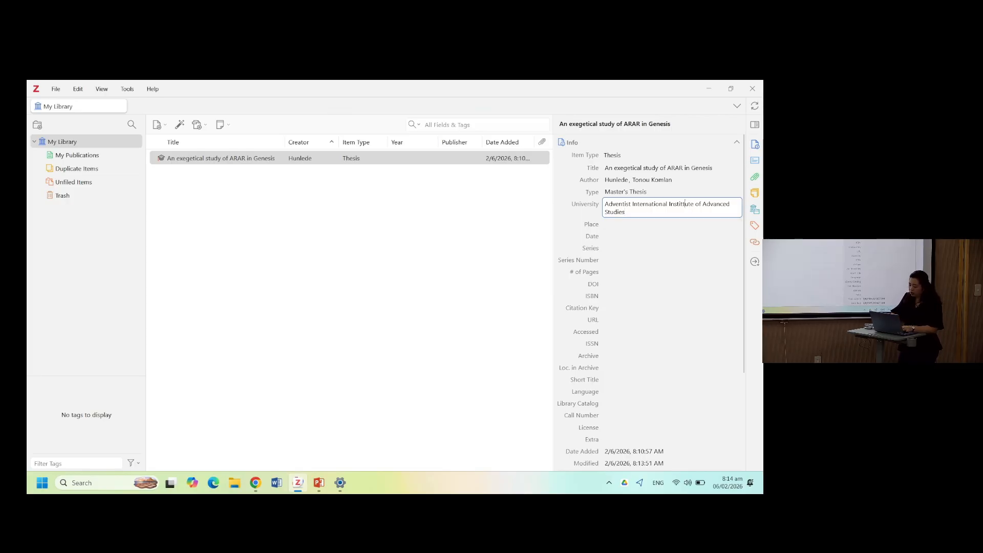
- Enter the place "Cavite, Philippines" and the date 2016 for the thesis
click(656, 223)
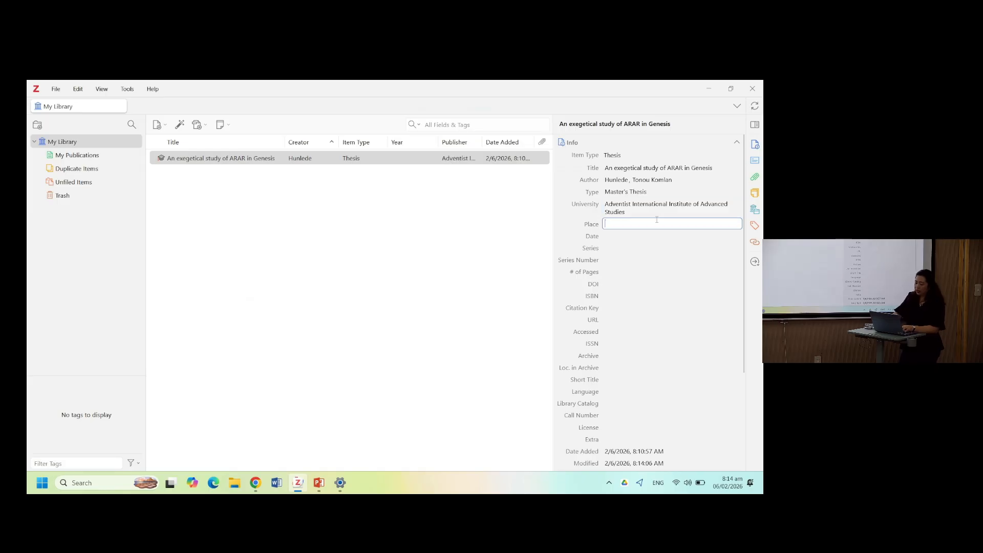
text(Cavite, Philip)
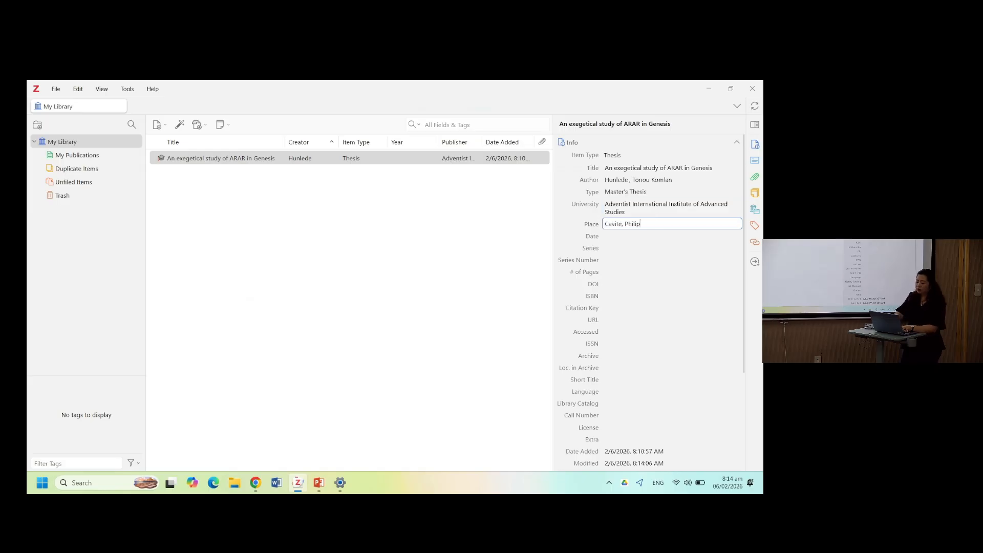
text(pines)
click(649, 234)
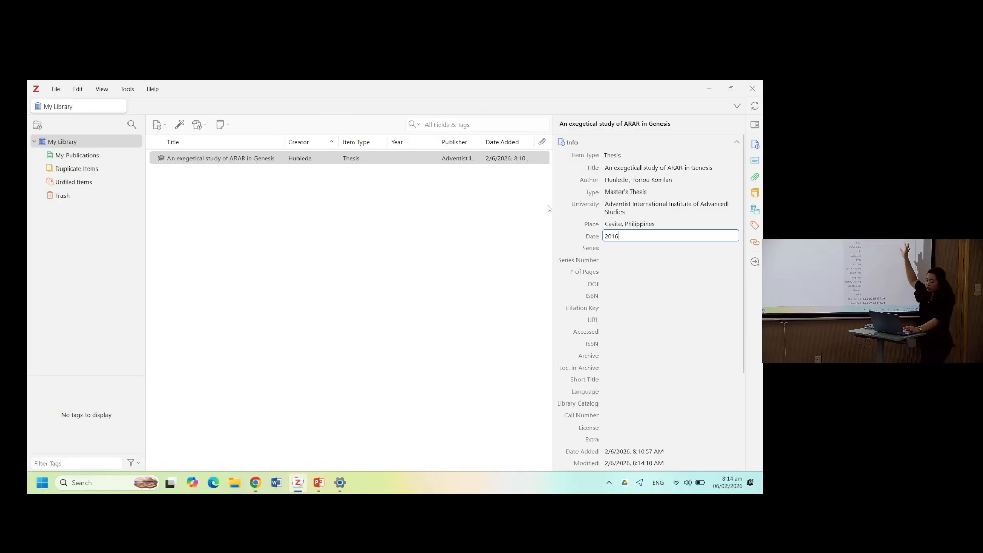
click(530, 208)
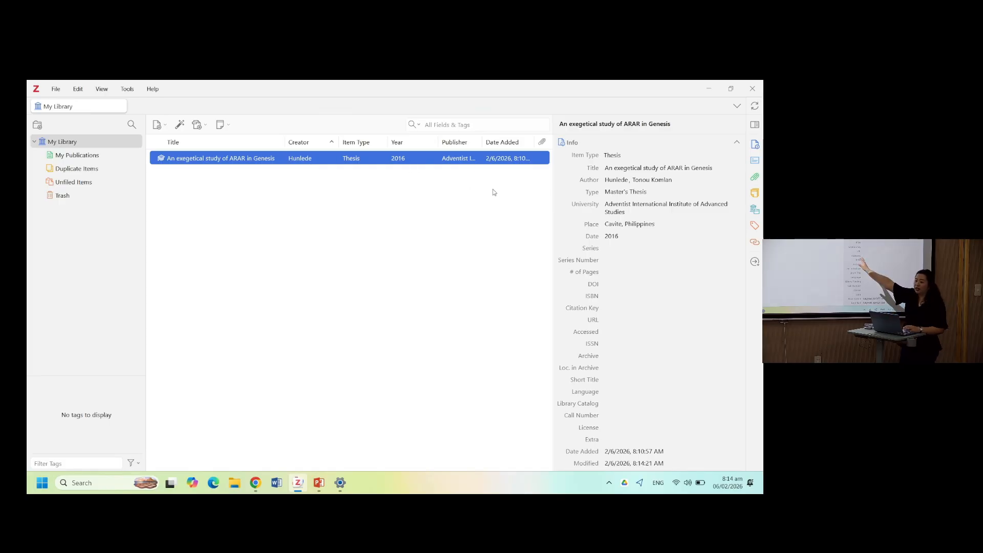
- Hide the Publisher column in the item list
right_click(259, 146)
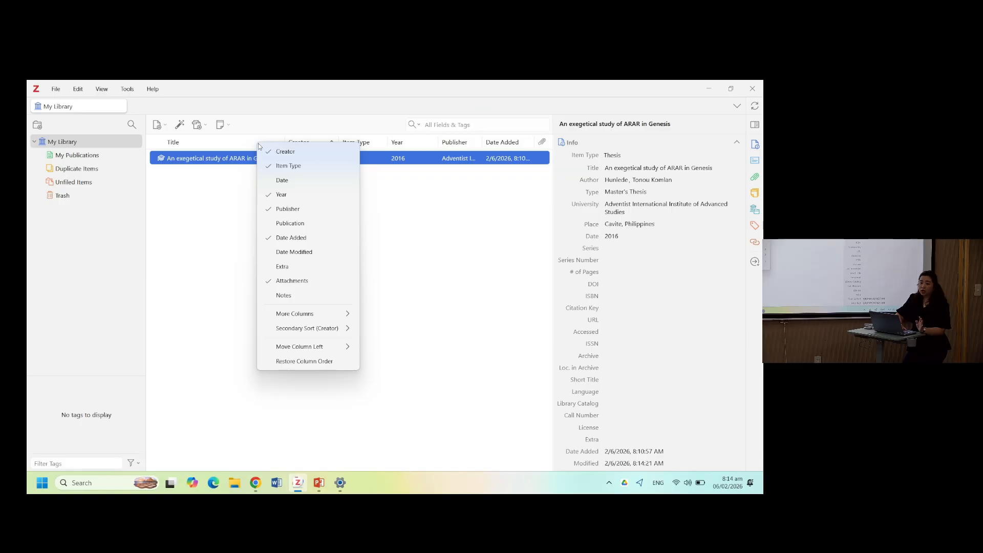
click(272, 209)
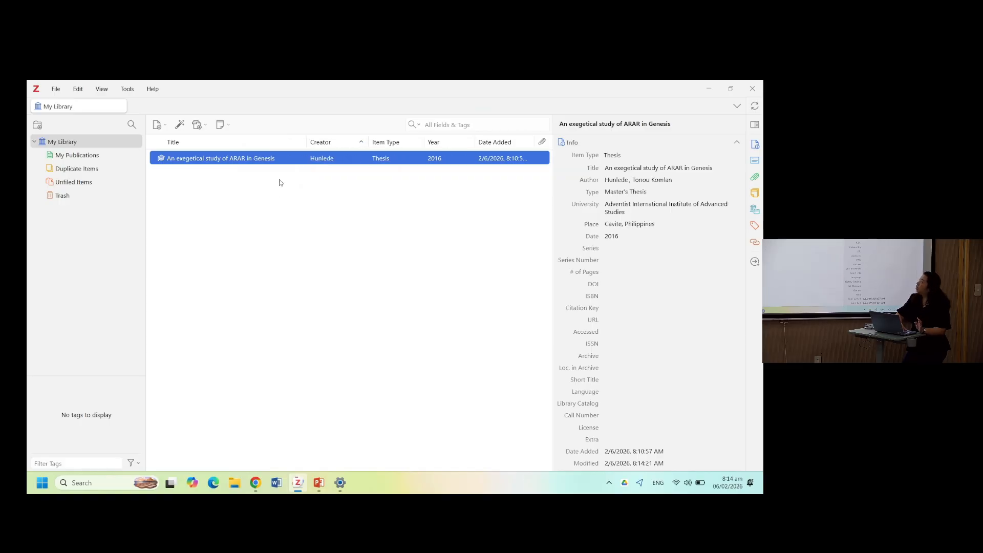
- Add a Date column to the item list and remove it again
right_click(465, 145)
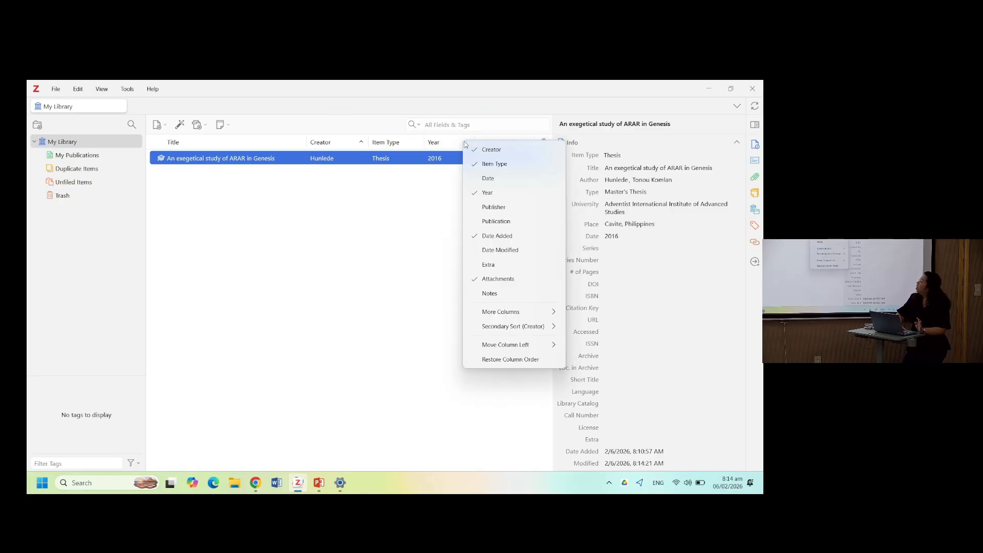
right_click(301, 143)
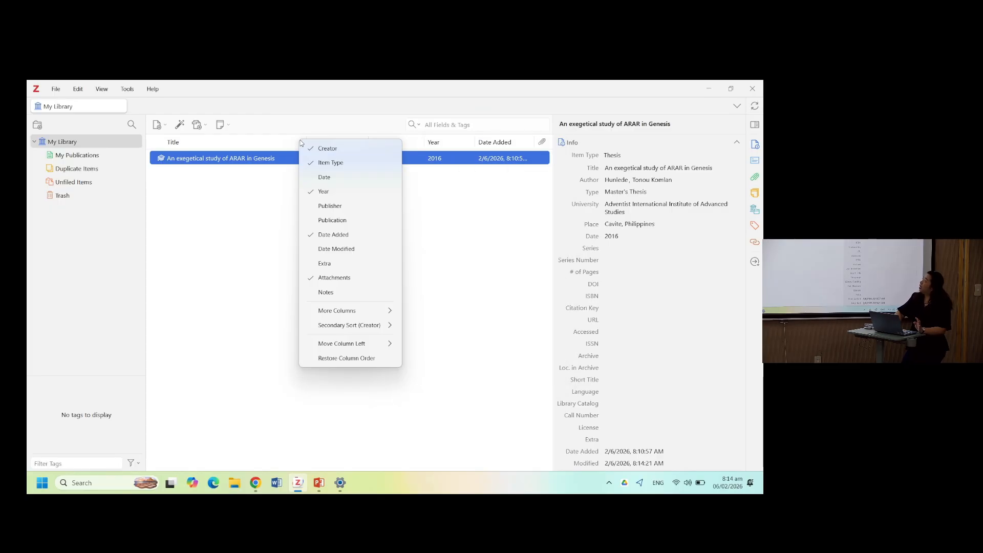
right_click(431, 145)
right_click(410, 146)
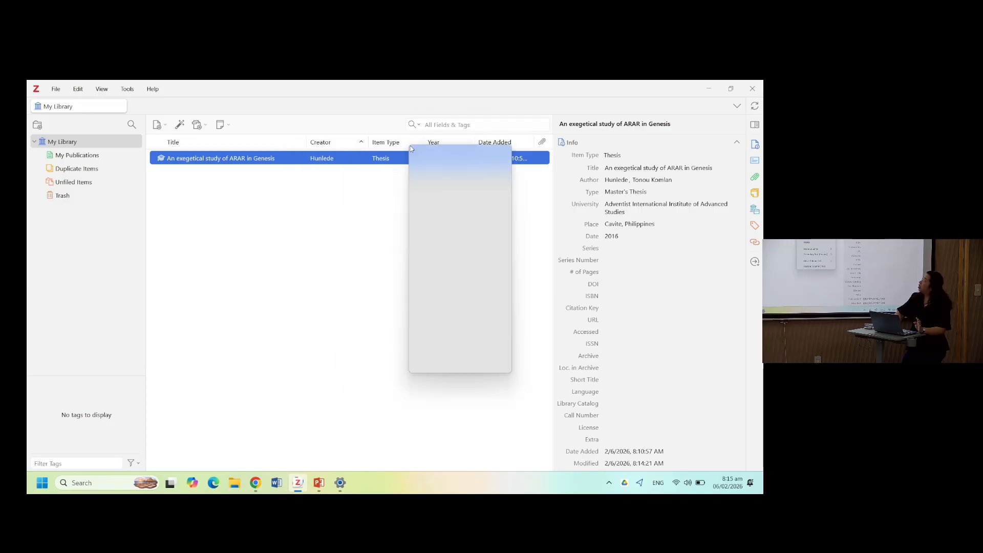
right_click(348, 145)
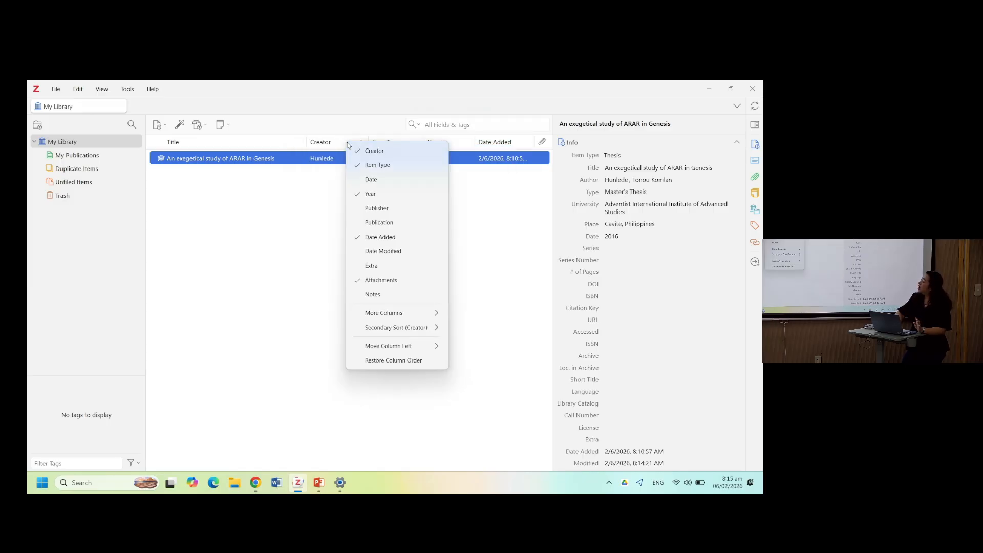
click(399, 182)
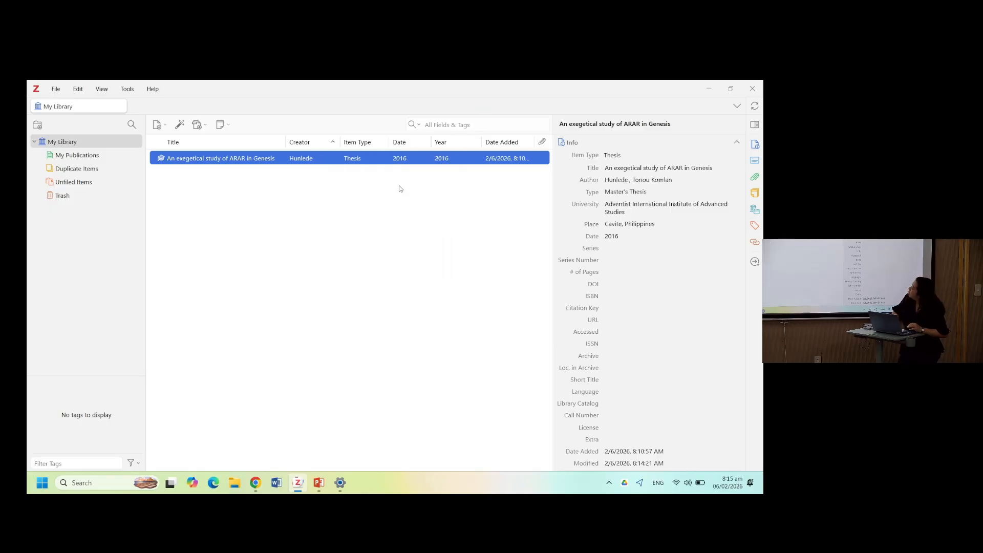
right_click(450, 144)
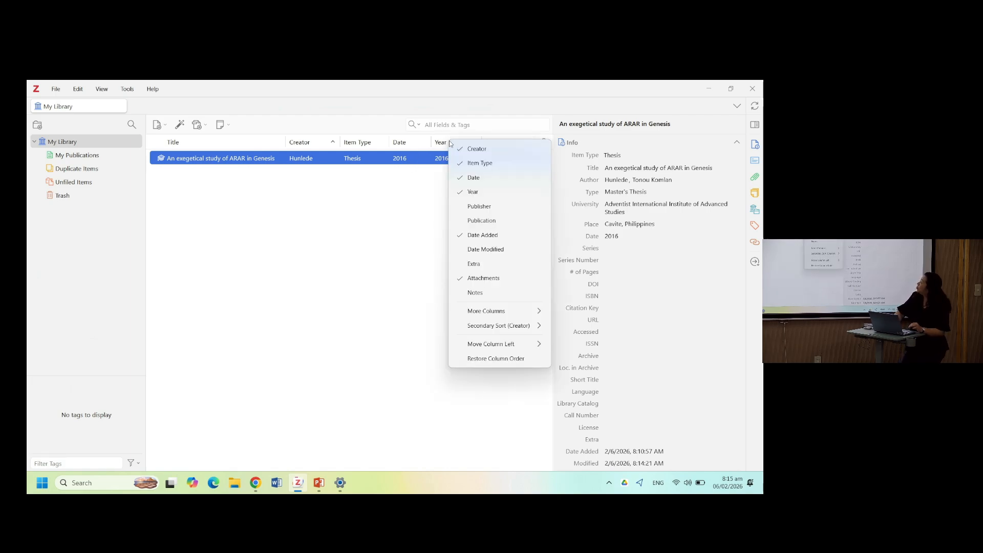
click(467, 183)
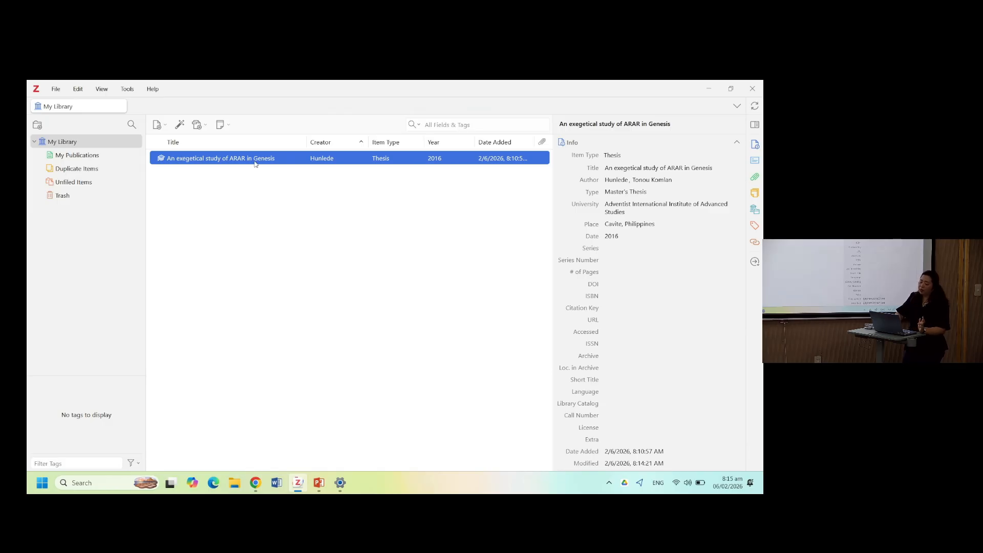
- Create a blank Thesis item and move it to the Trash
click(158, 125)
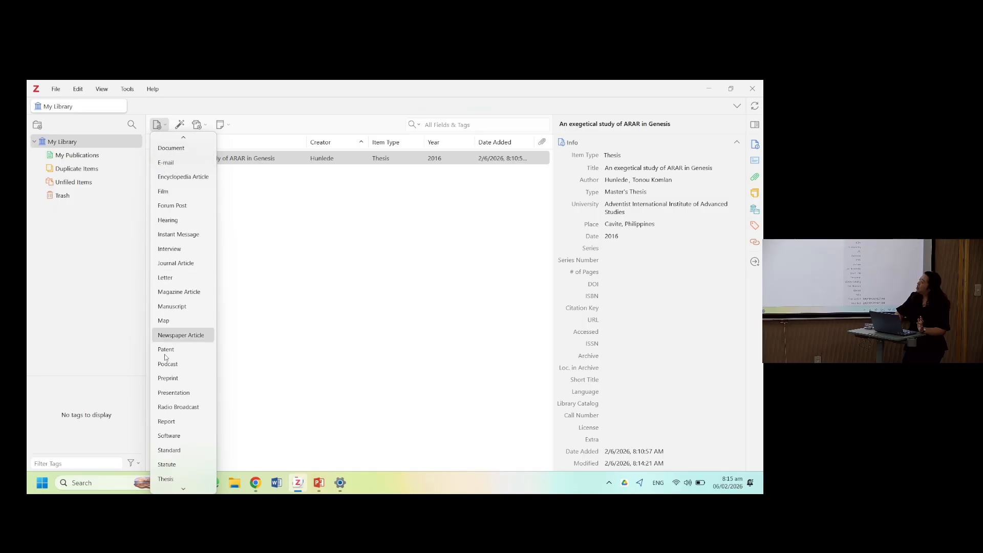
scroll(178, 417, down, 1)
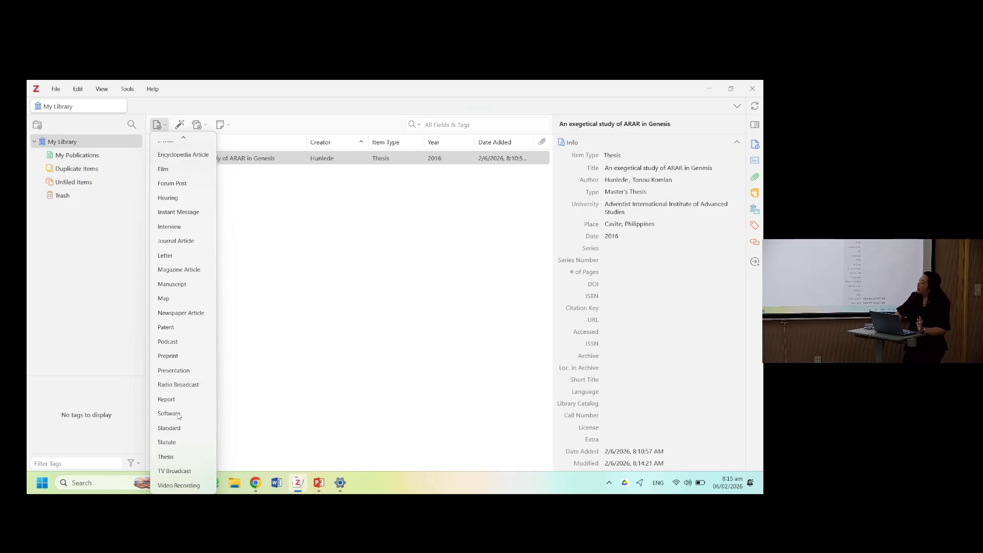
click(178, 459)
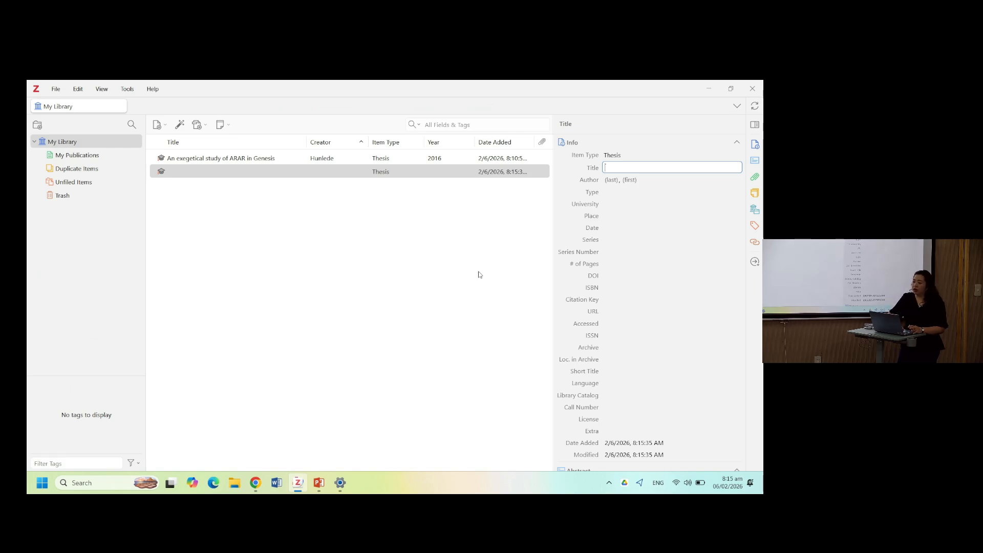
click(490, 202)
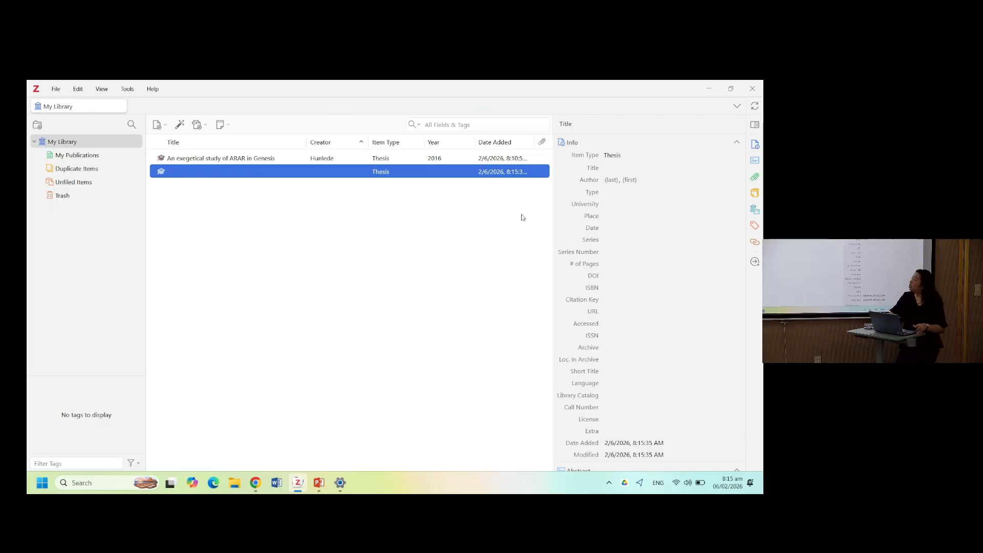
key(Delete)
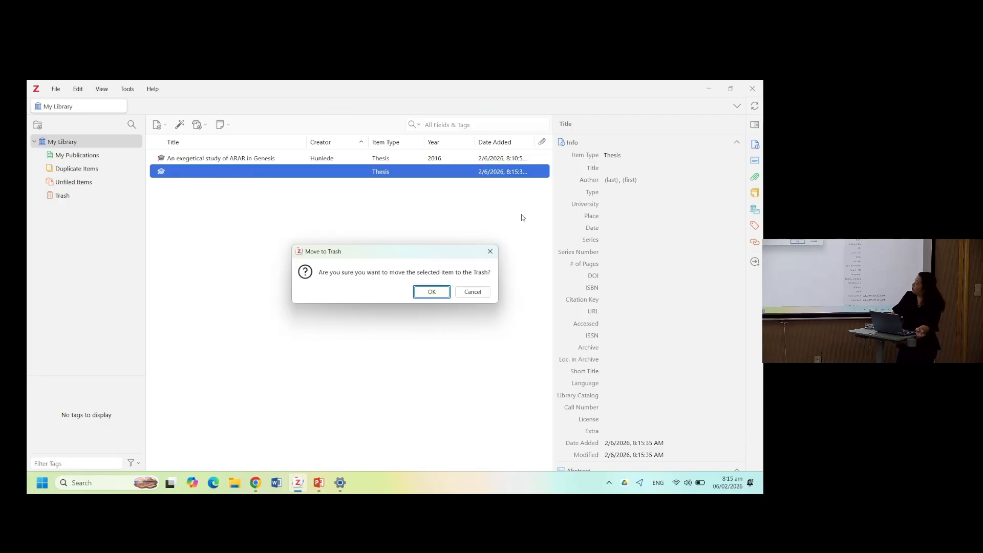
key(Return)
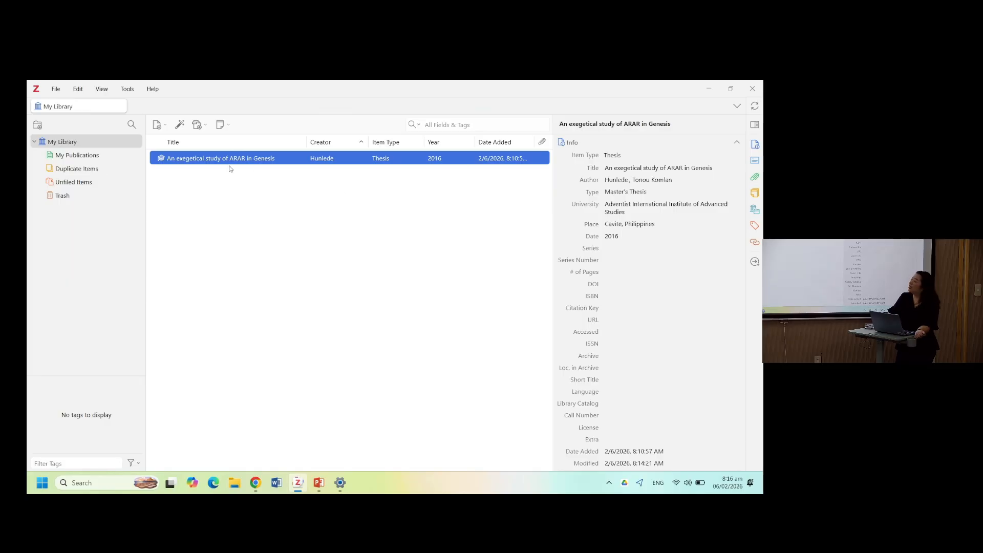
- Create a blank Video Recording item and move it to the Trash
click(158, 125)
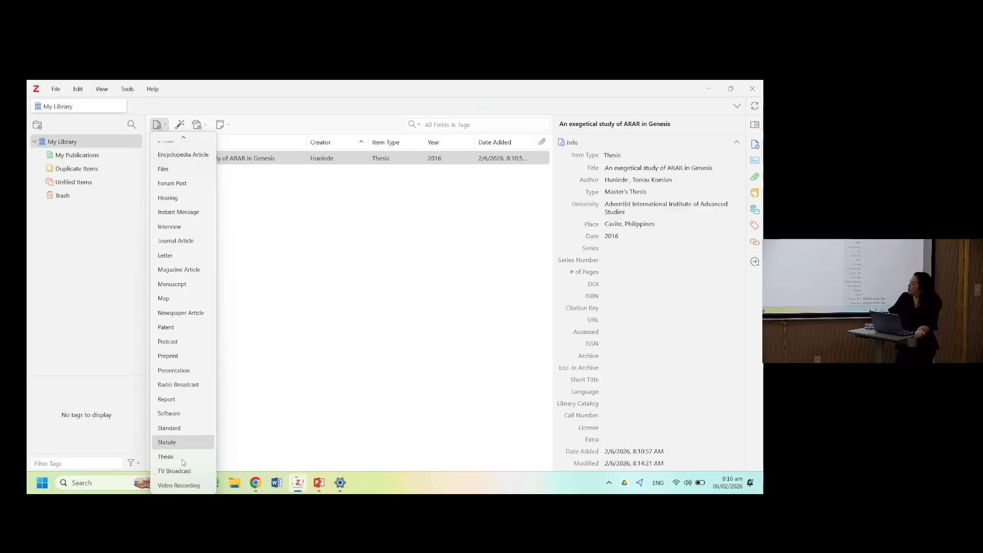
click(180, 485)
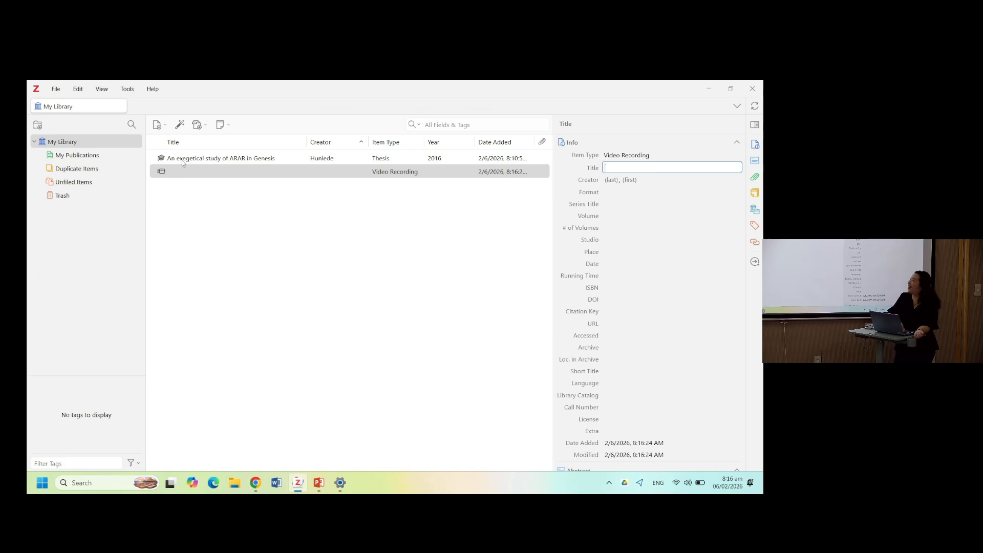
click(195, 169)
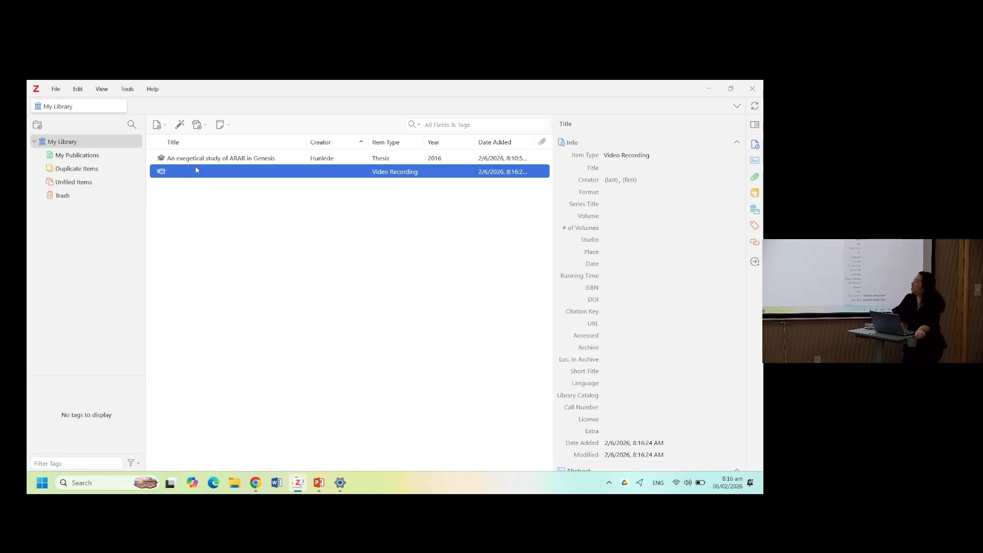
key(Delete)
key(Return)
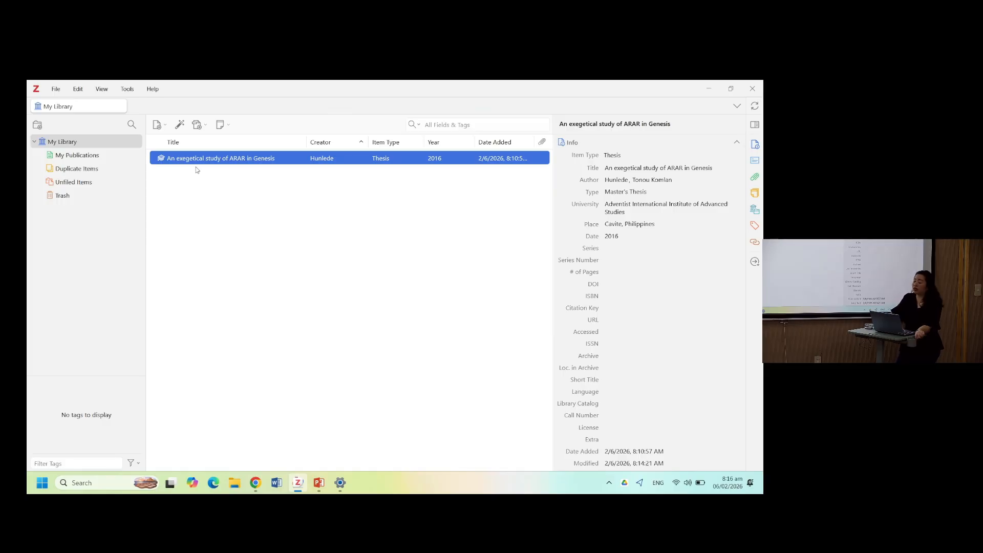
click(178, 128)
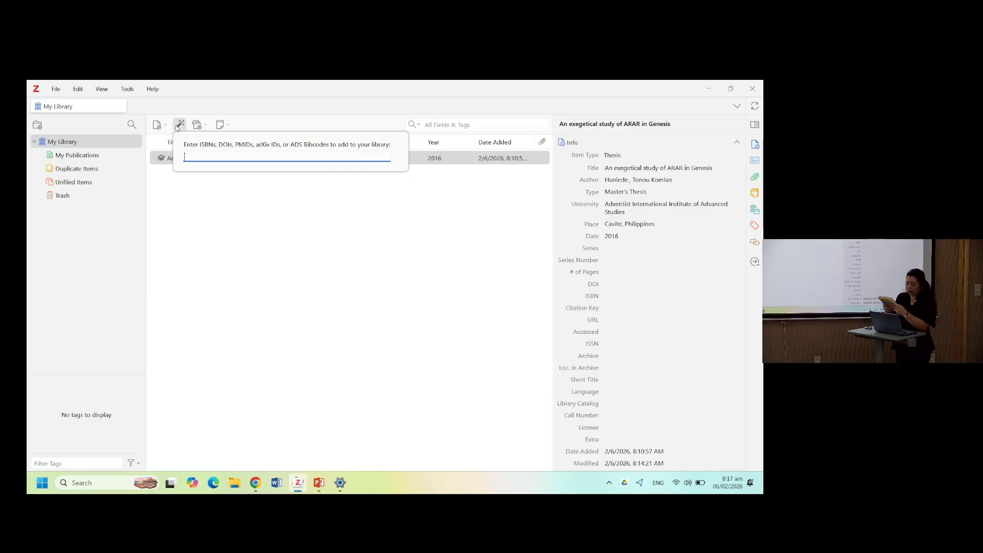
text(978)
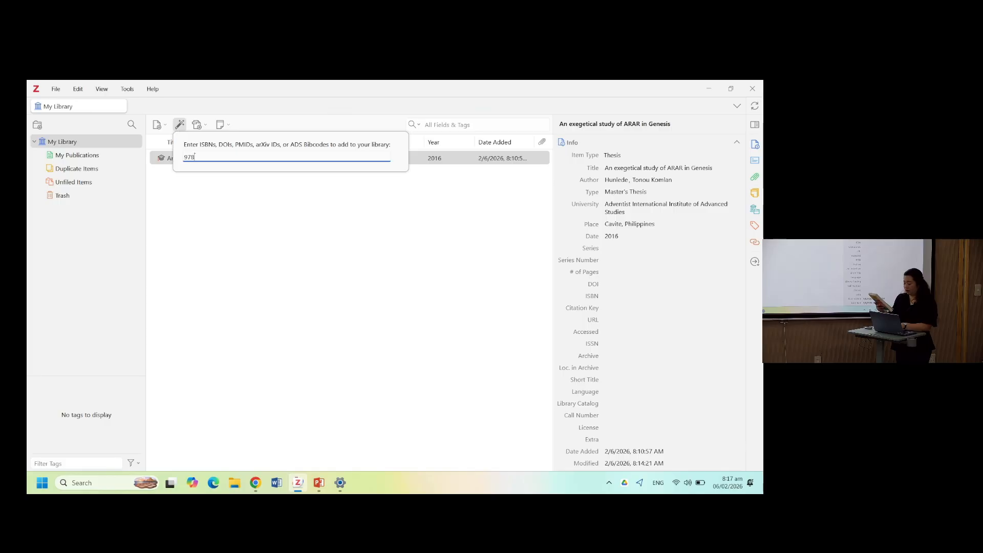
text(18479)
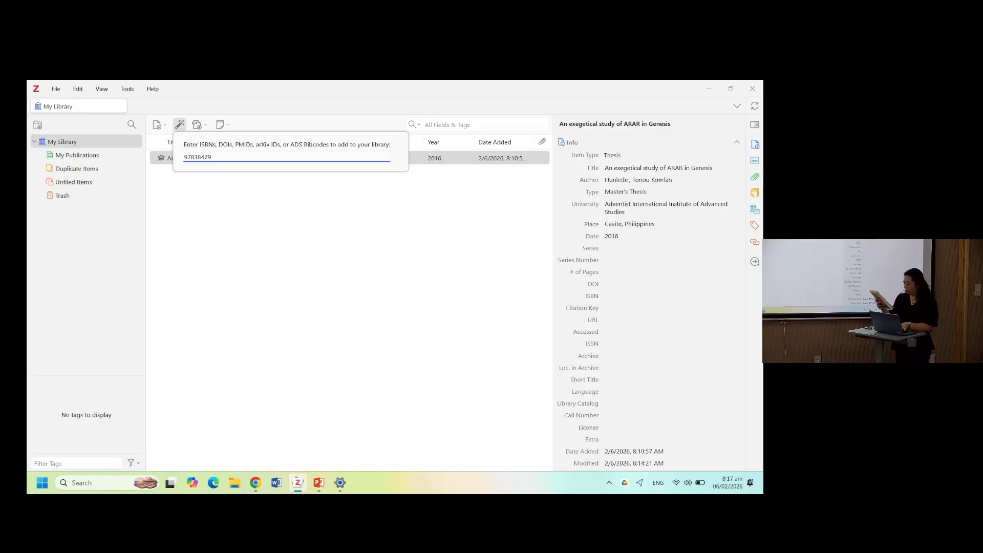
text(43743)
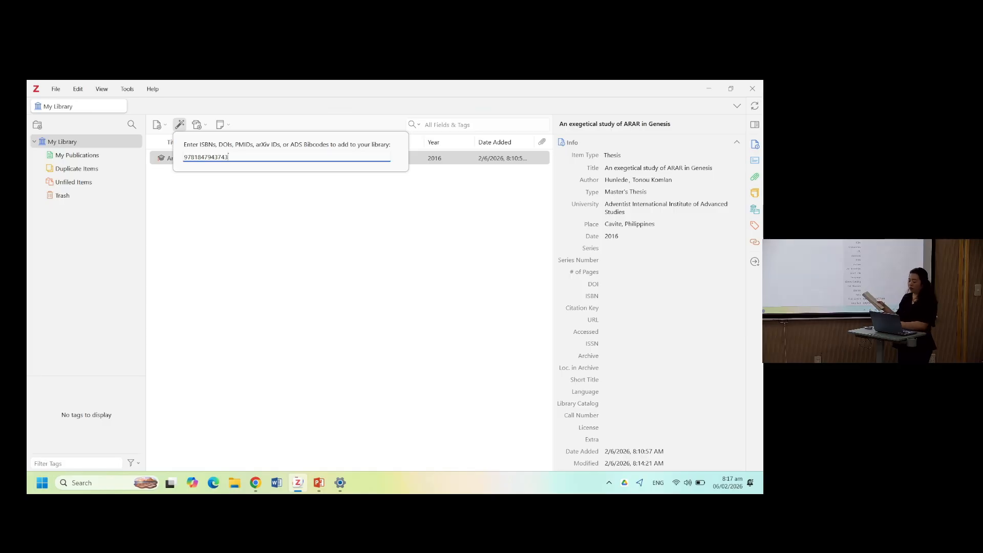
key(Return)
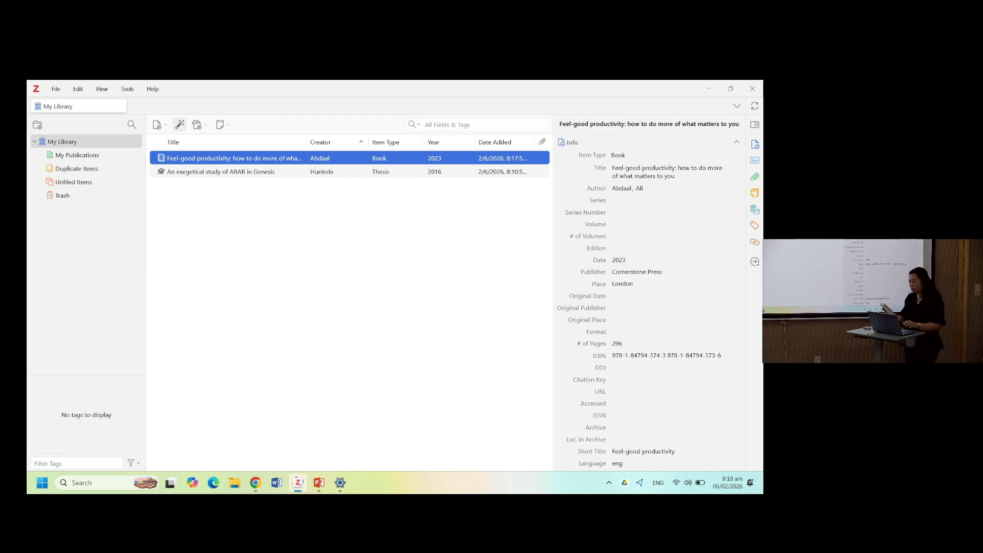
click(179, 124)
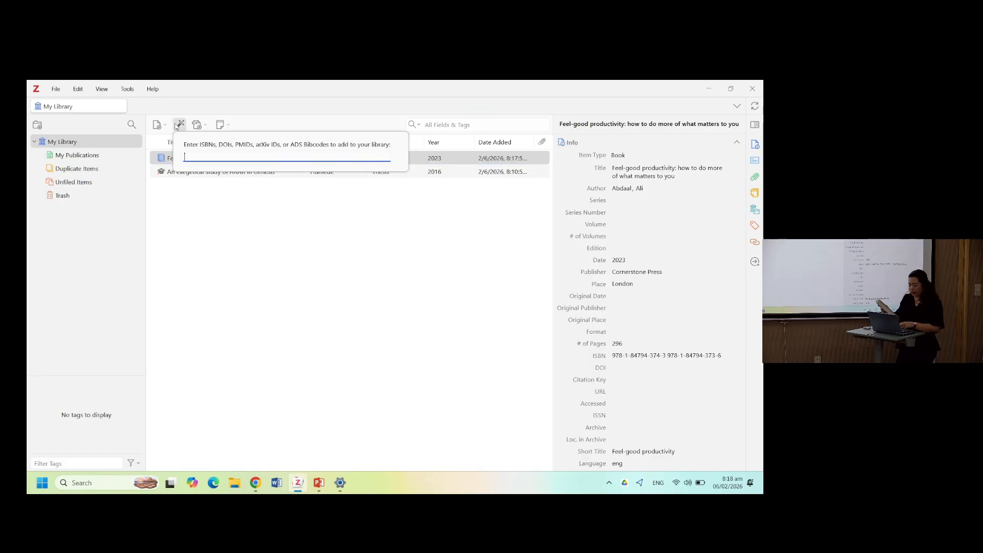
text(9781)
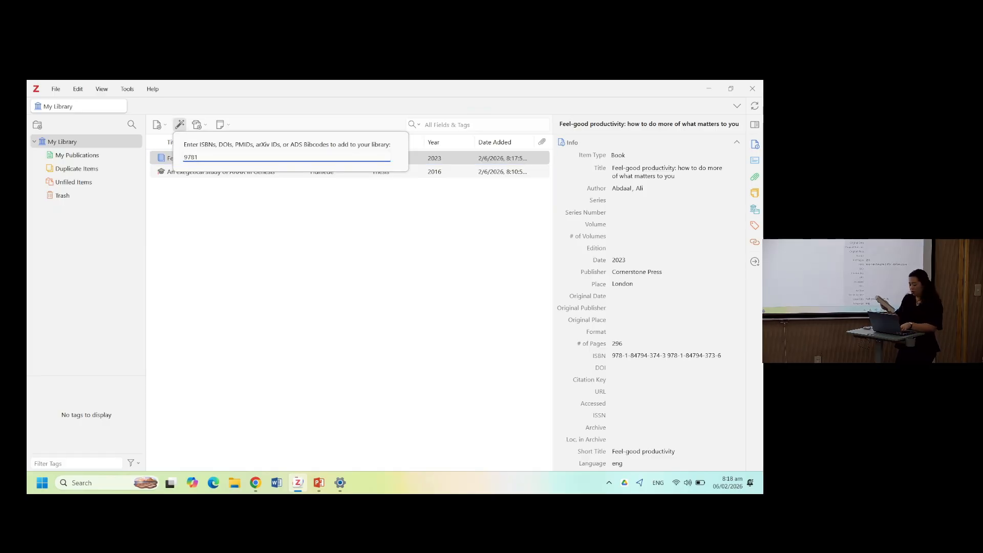
text(59)
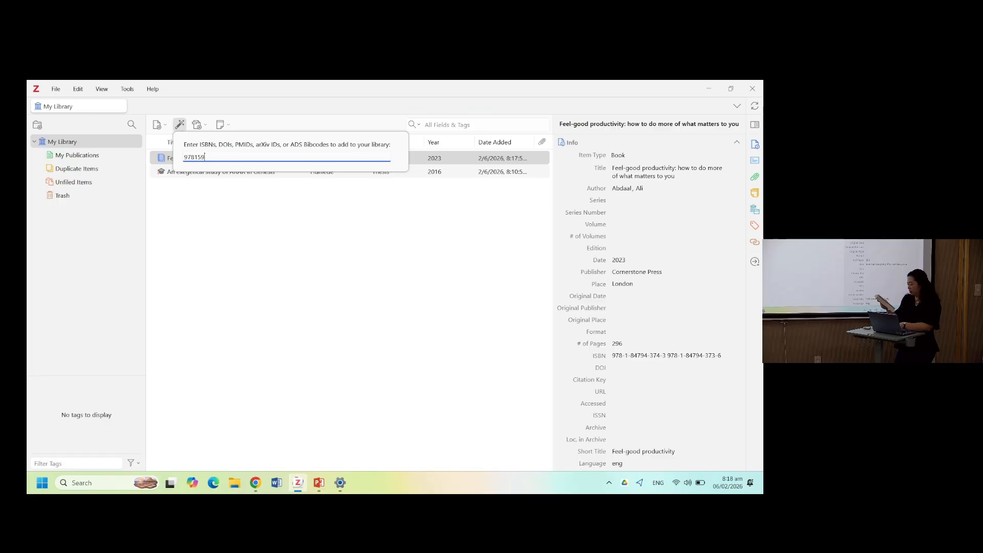
text(463)
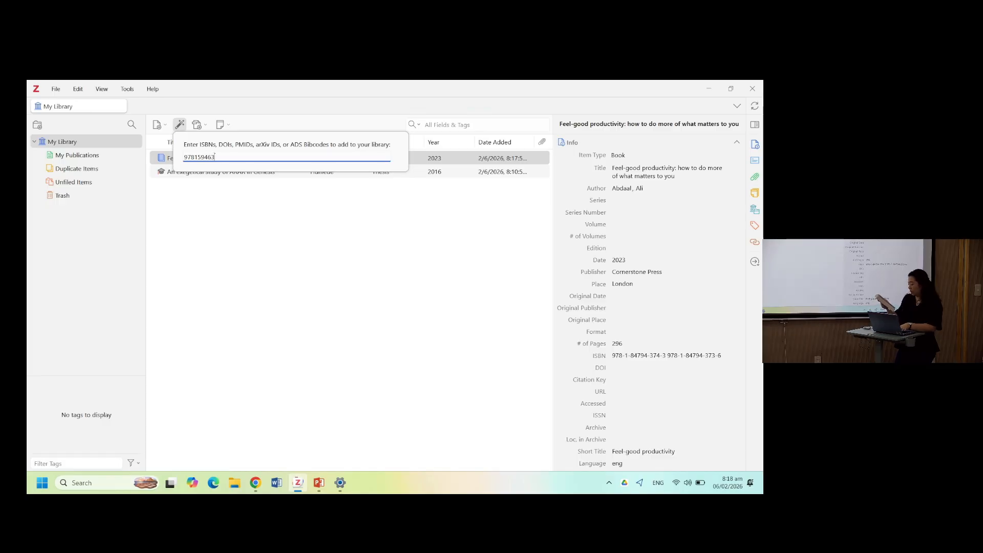
text(4)
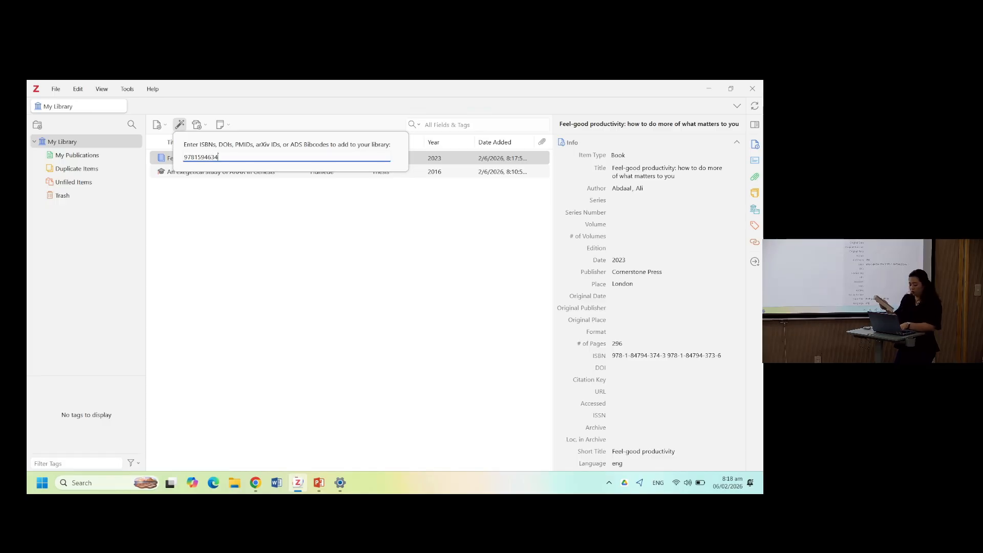
text(932)
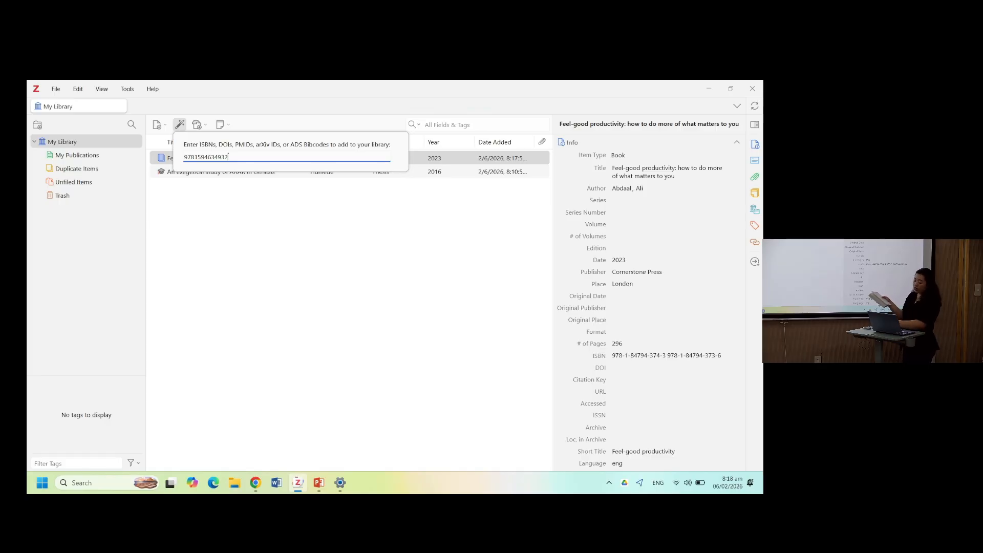
key(Return)
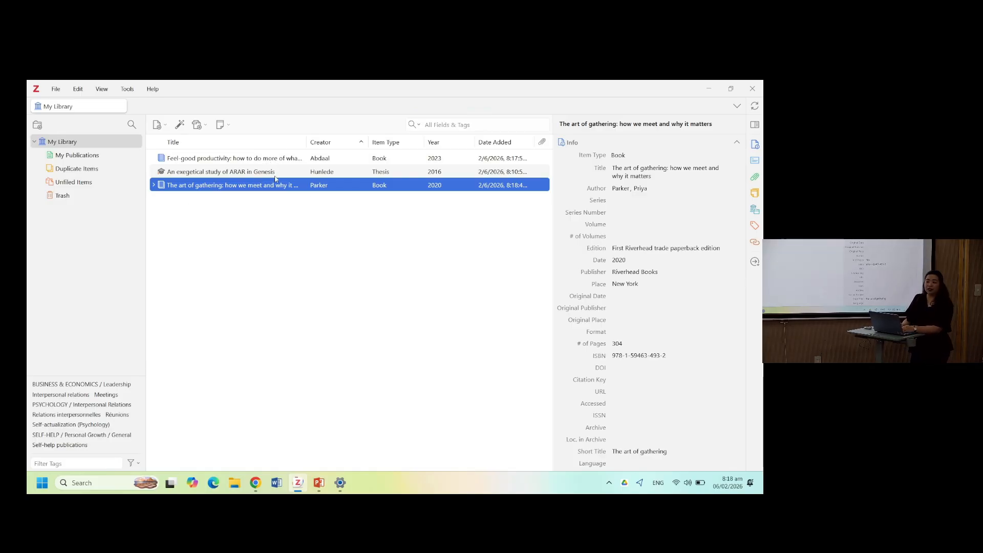
key(Delete)
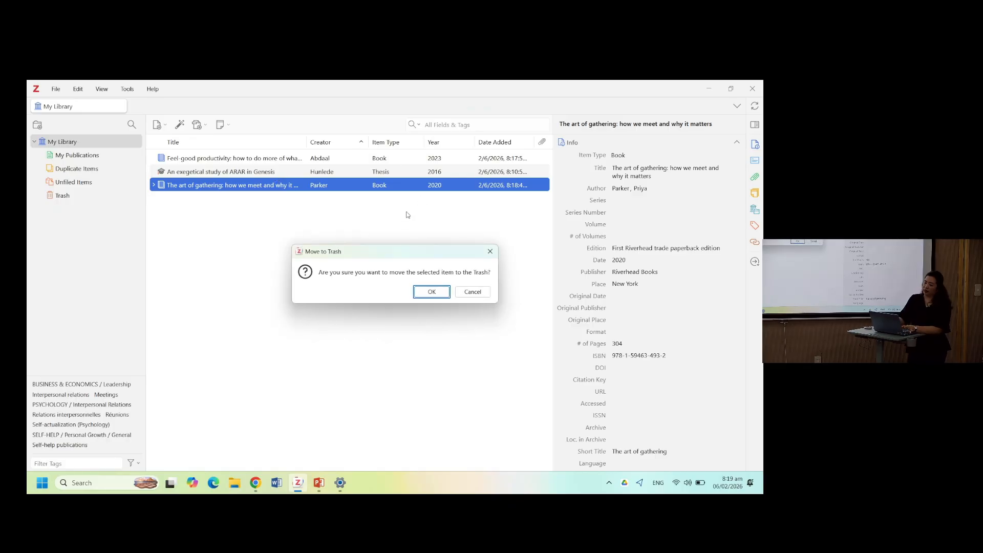
click(490, 251)
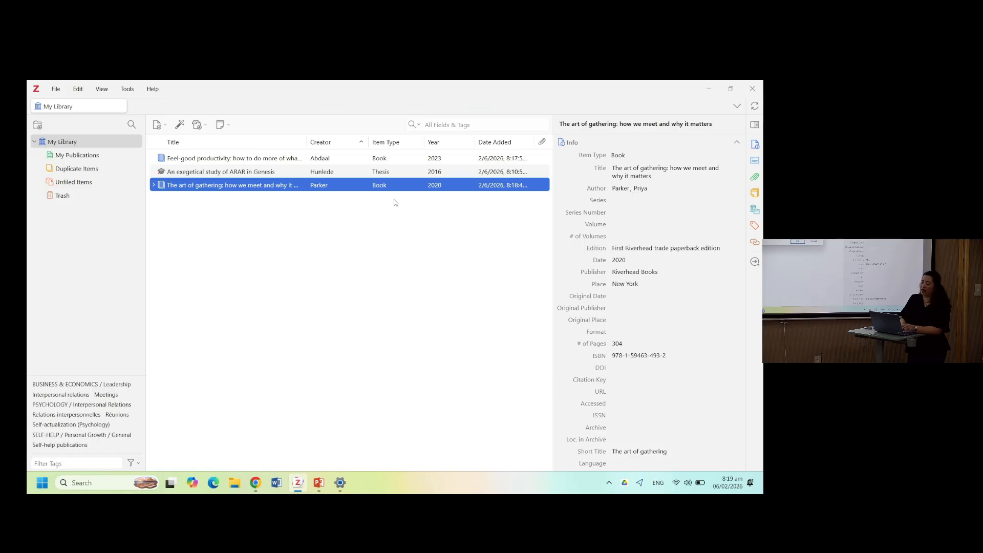
right_click(329, 192)
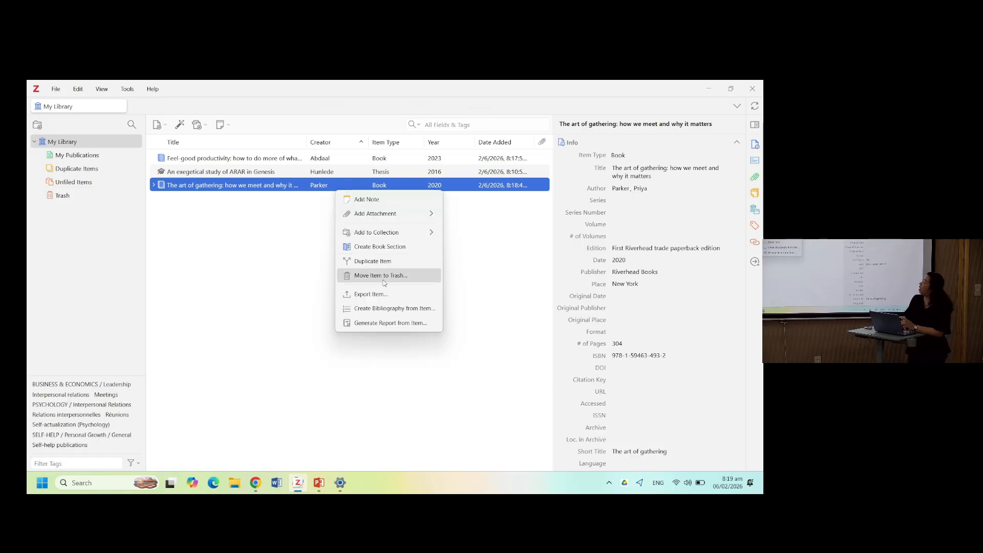
click(259, 296)
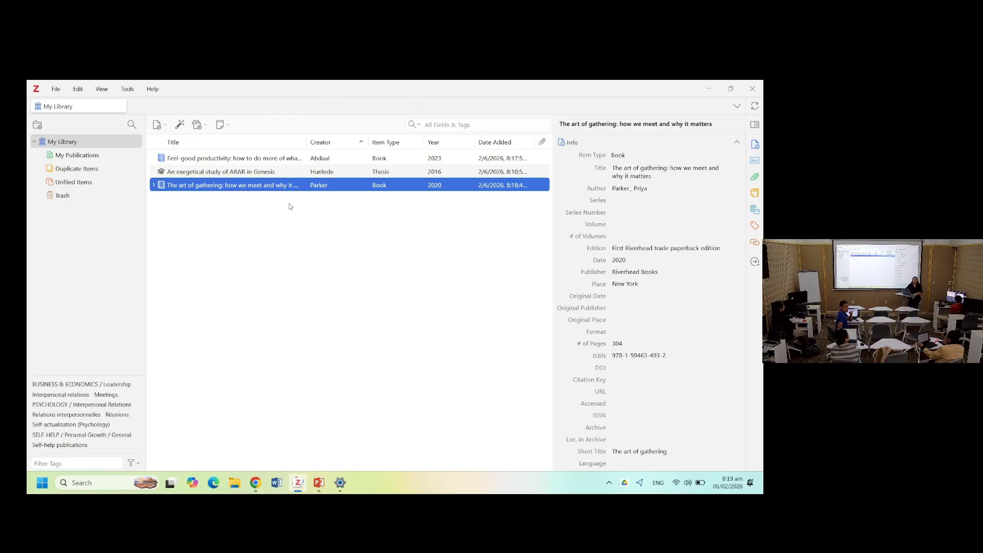
click(179, 125)
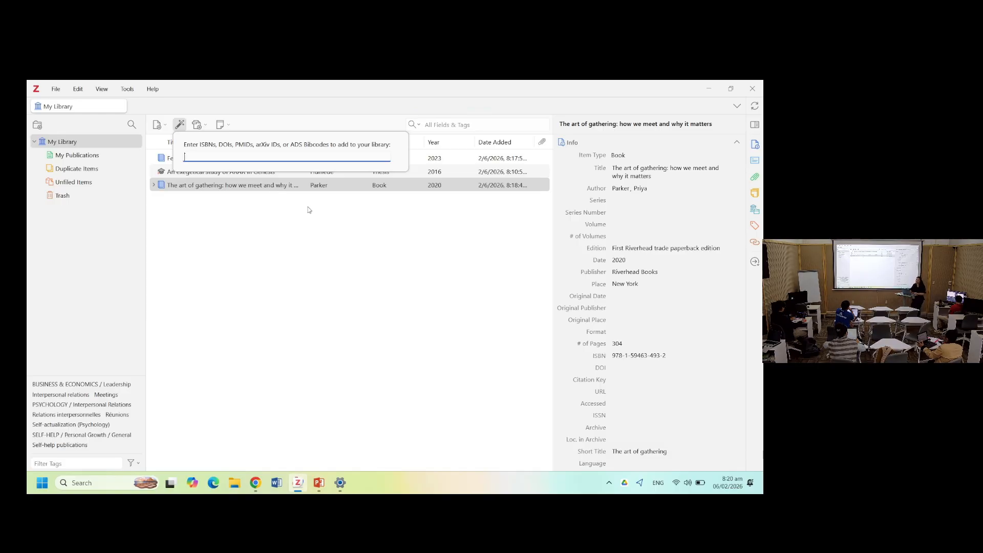
click(342, 244)
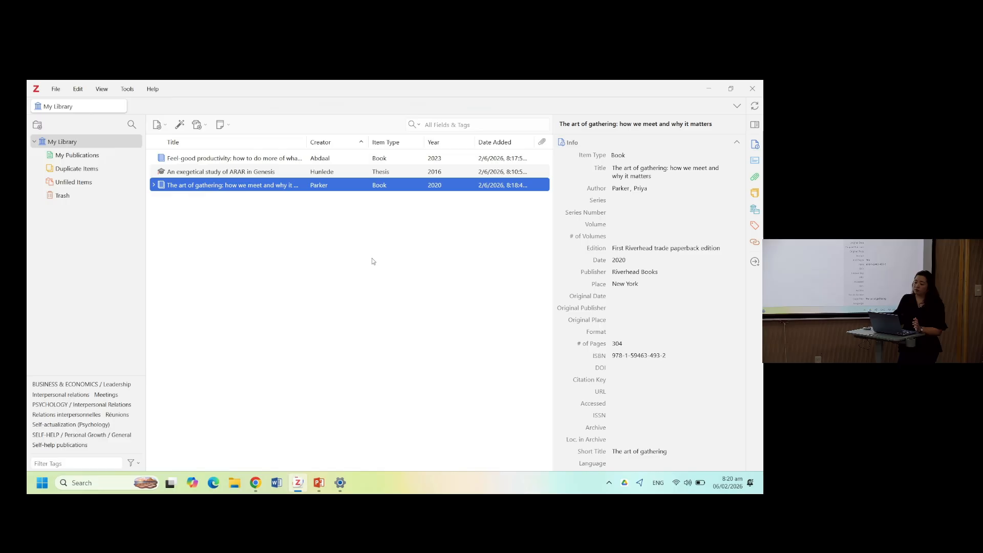
click(179, 125)
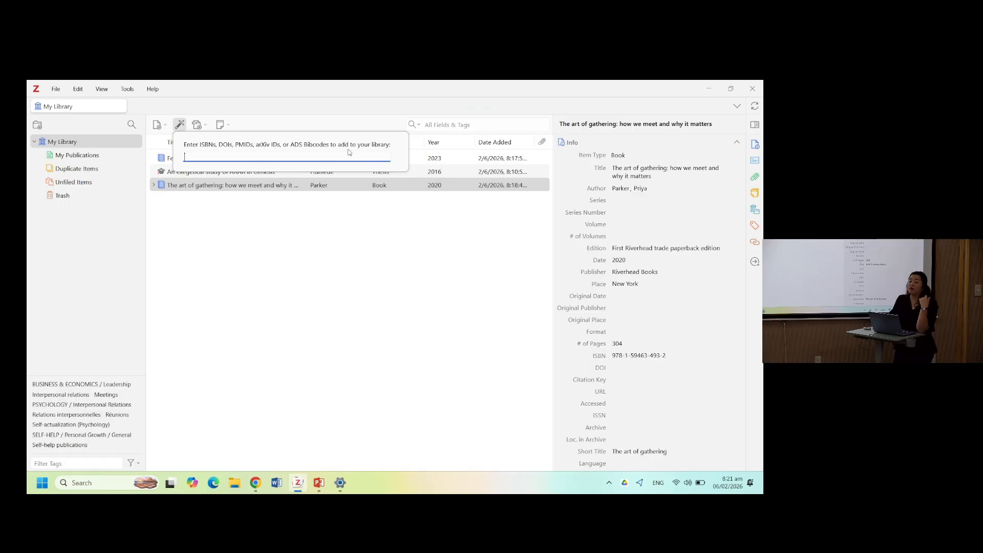
click(323, 233)
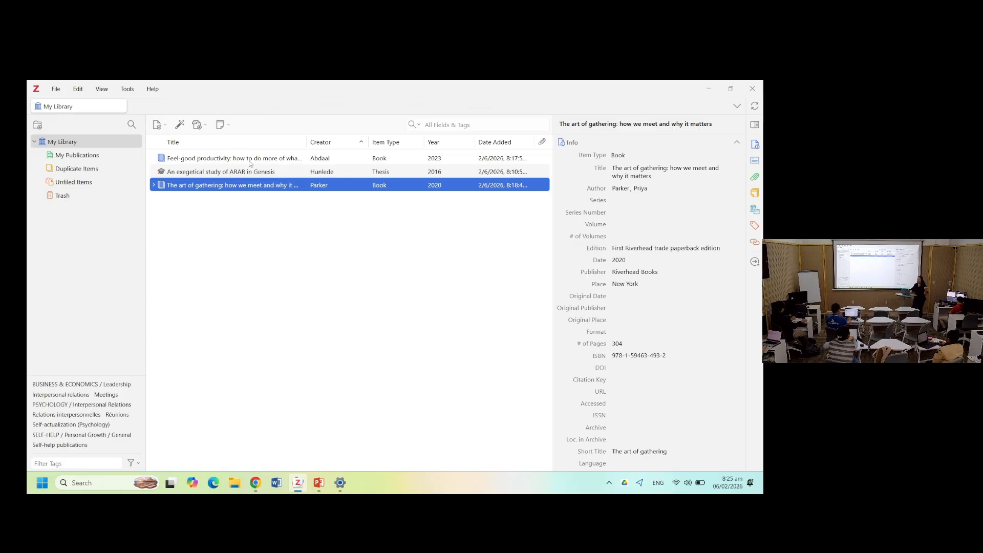
- Import the PDF Hearing_God's_call_one_more_ti from the Documents > Zotero > pdf files folder as a new library item
click(198, 125)
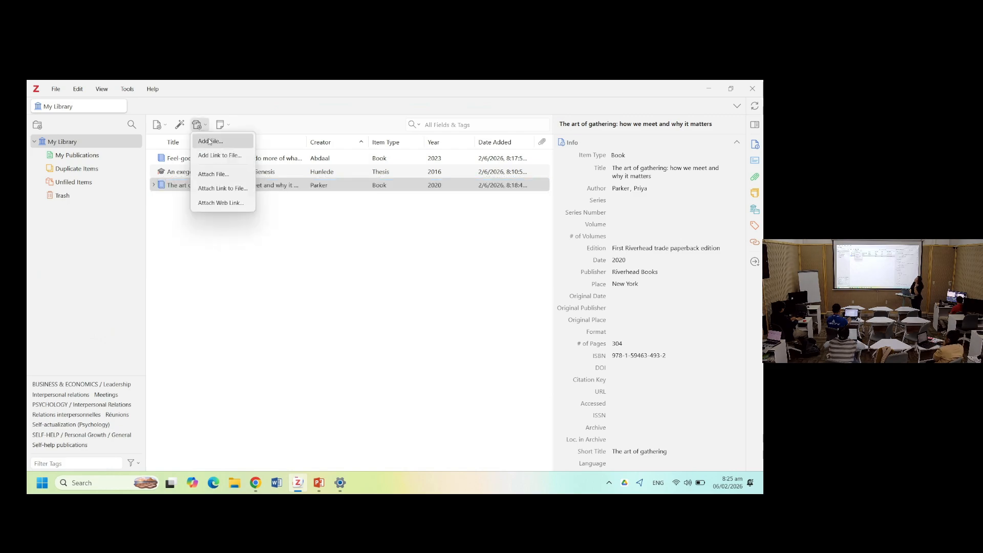
click(228, 147)
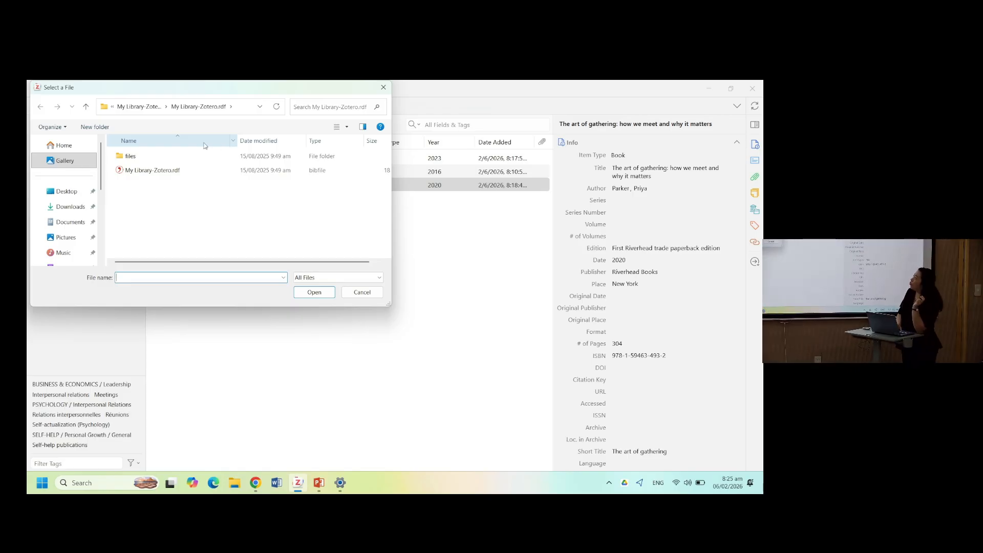
drag(203, 91, 269, 145)
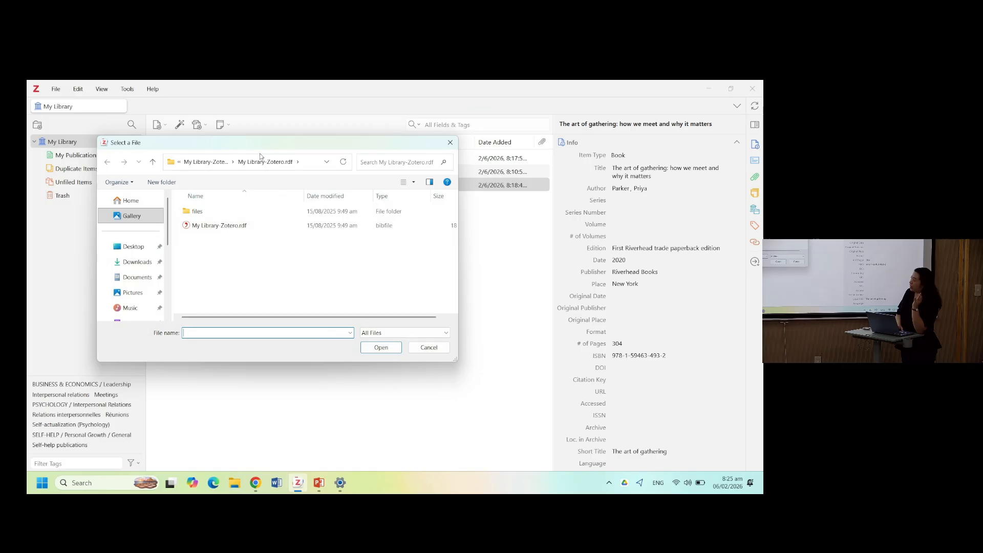
scroll(158, 292, down, 3)
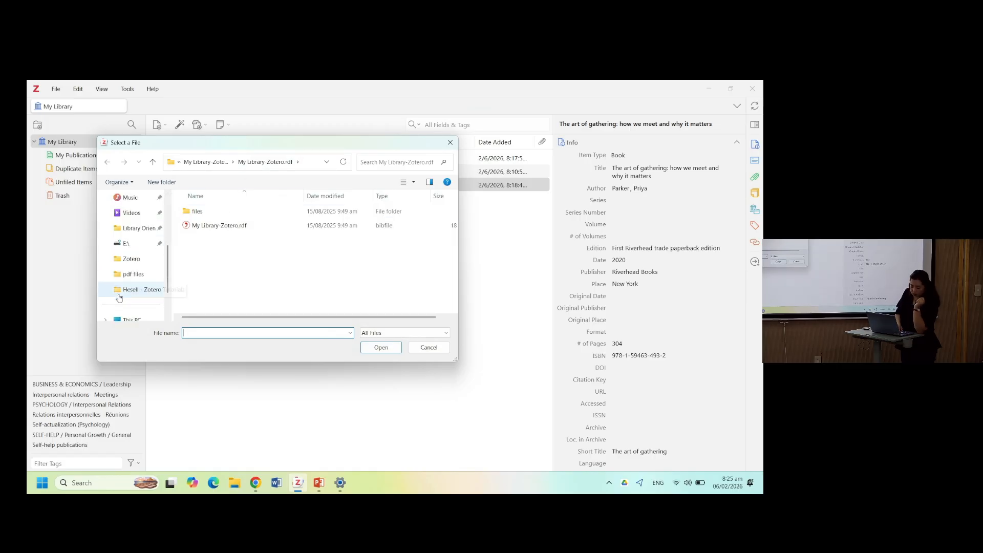
click(137, 264)
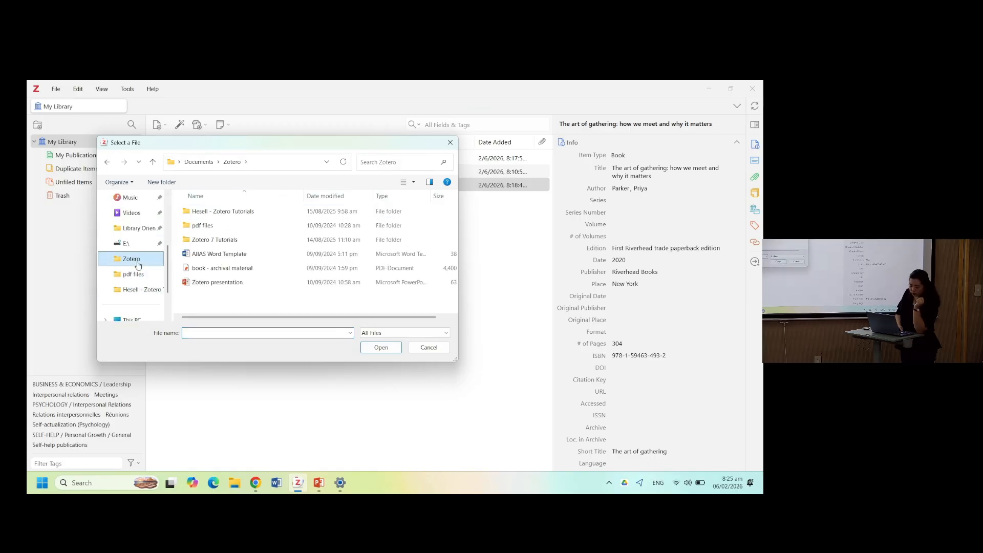
double_click(219, 225)
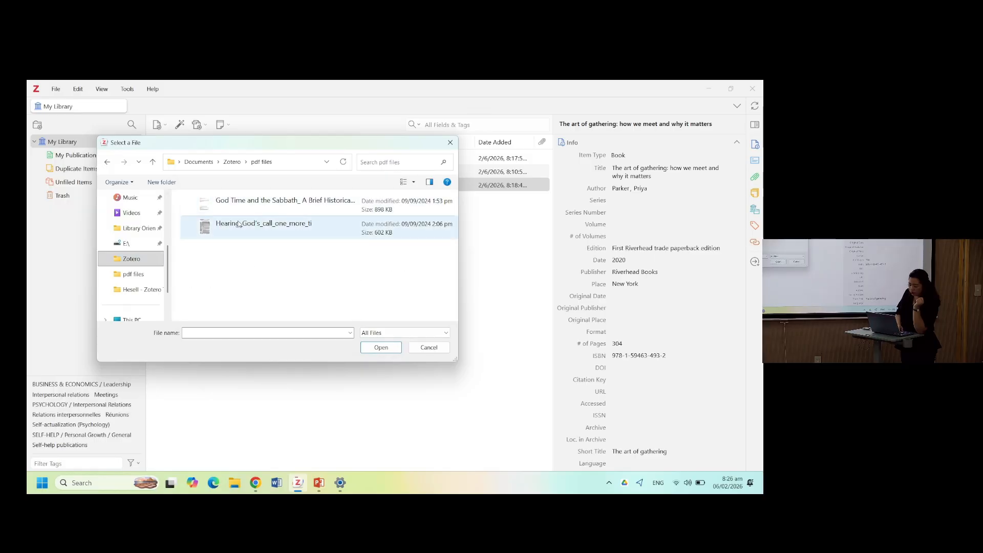
click(238, 224)
click(378, 350)
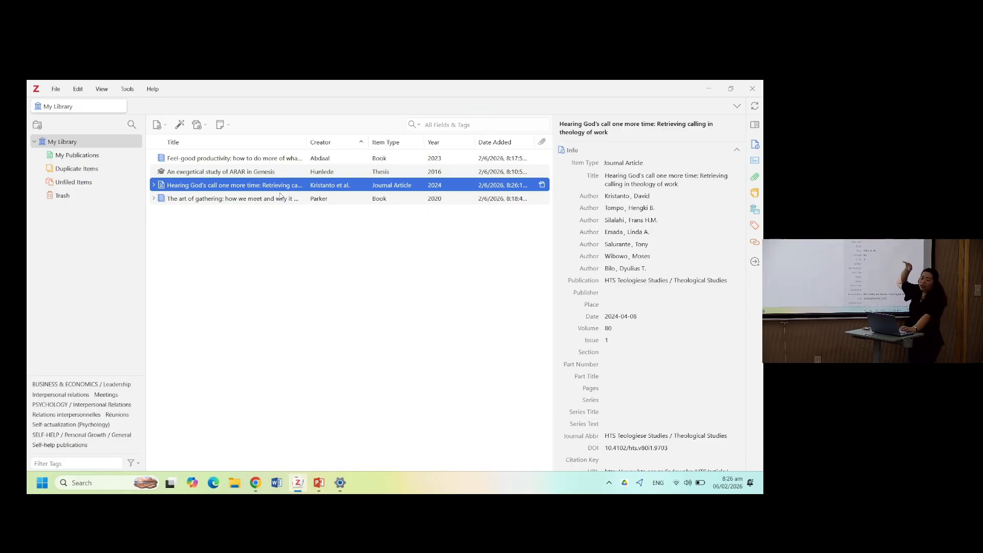
- Open the Hearing God's call article's PDF in the reader and review it alongside its item info, then return to My Library
double_click(251, 190)
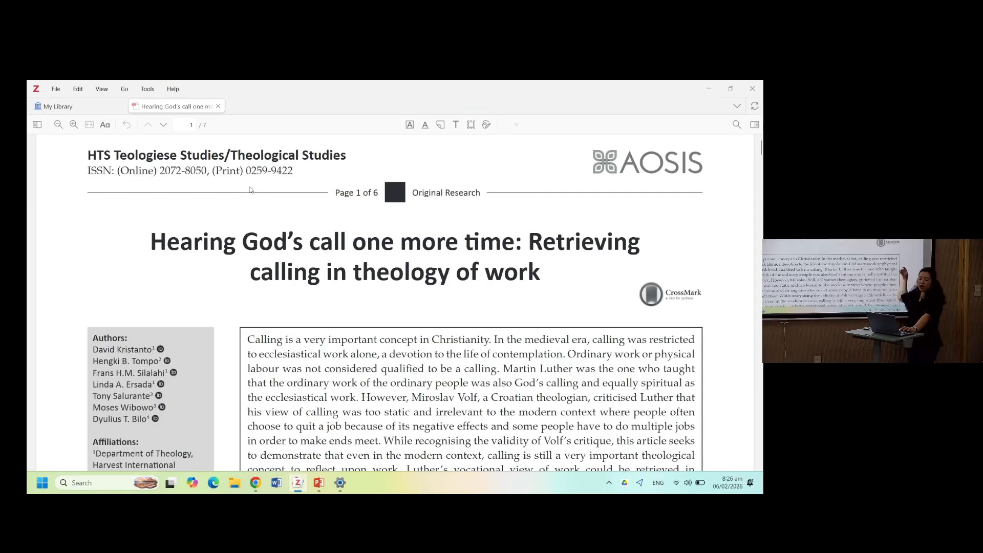
scroll(288, 349, down, 2)
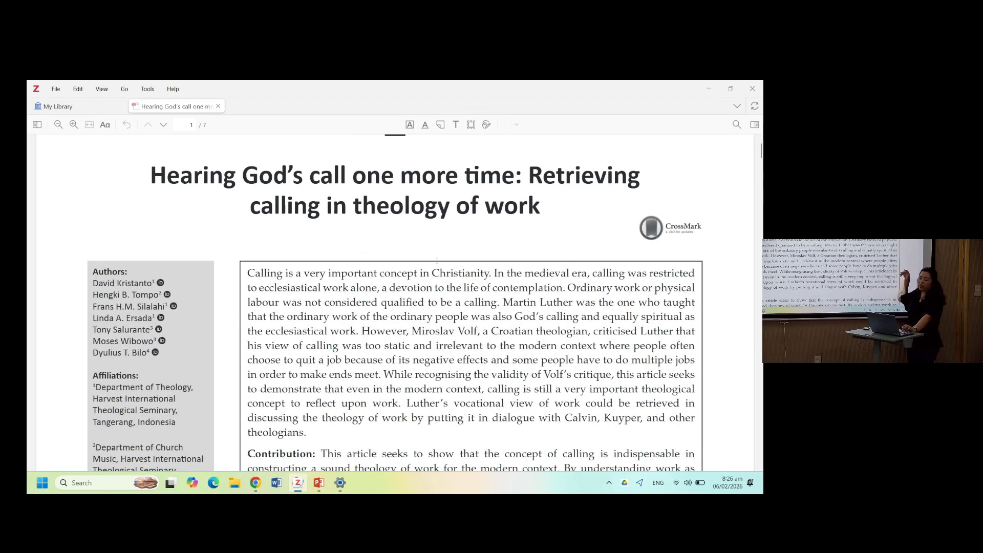
click(755, 124)
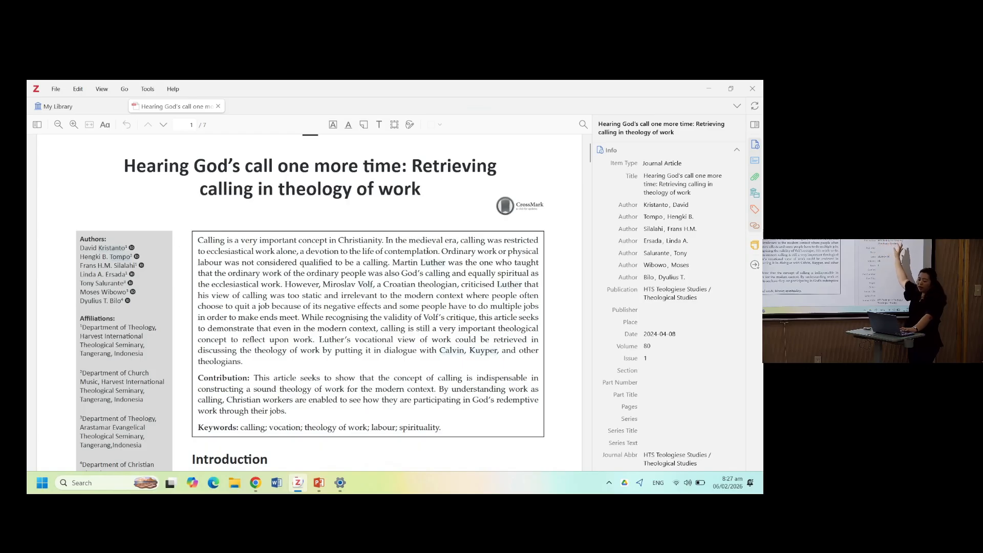
scroll(178, 193, up, 1)
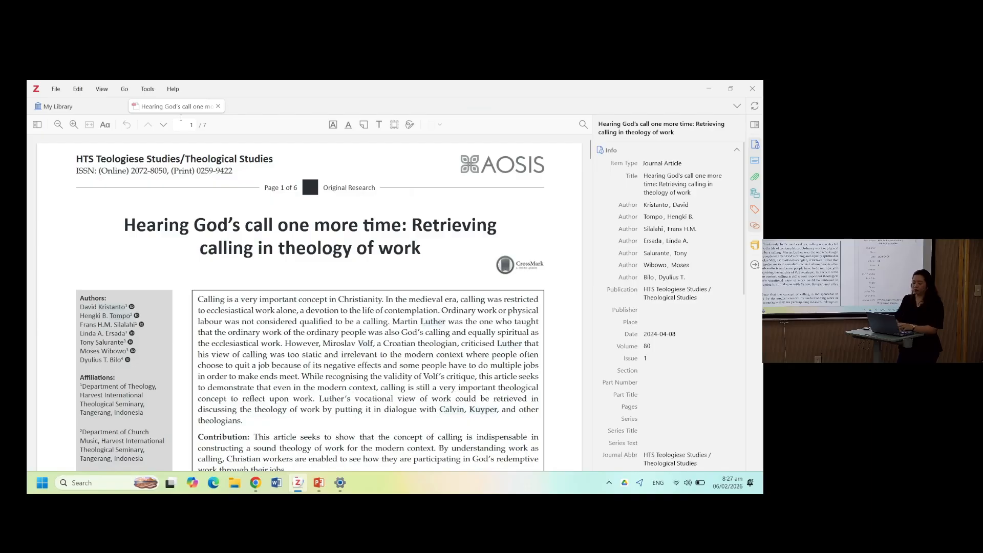
click(82, 107)
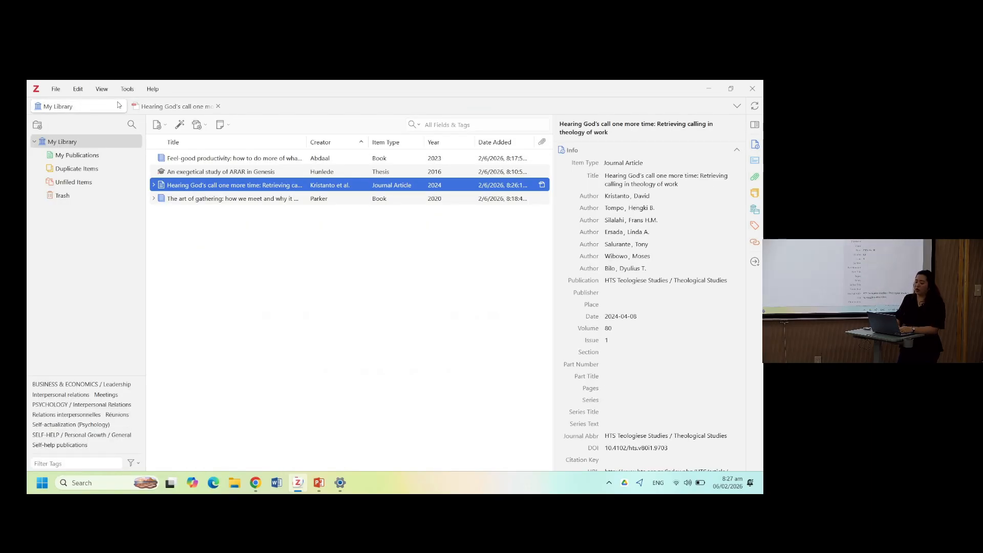
- Import the PDF God Time and the Sabbath from the same pdf files folder as a new library item
click(200, 131)
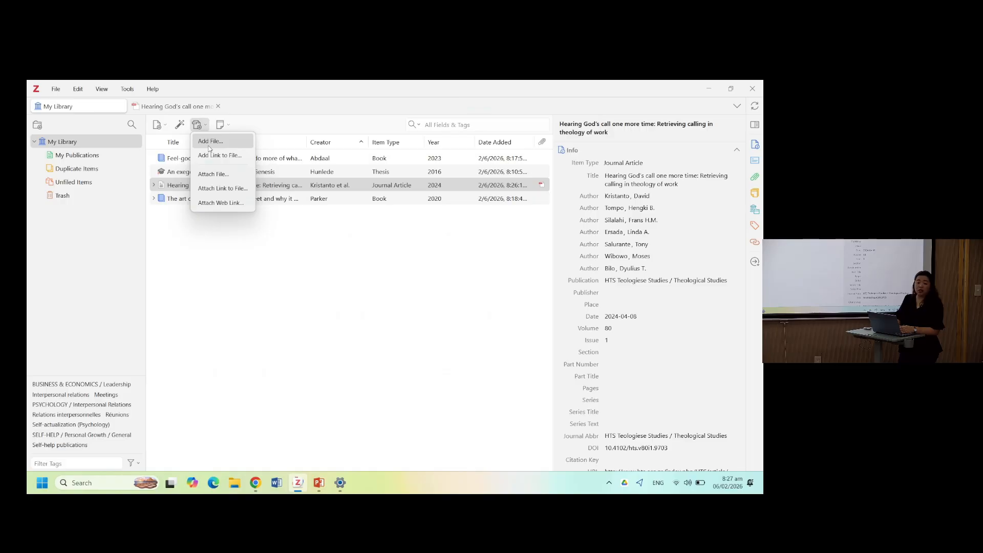
click(209, 147)
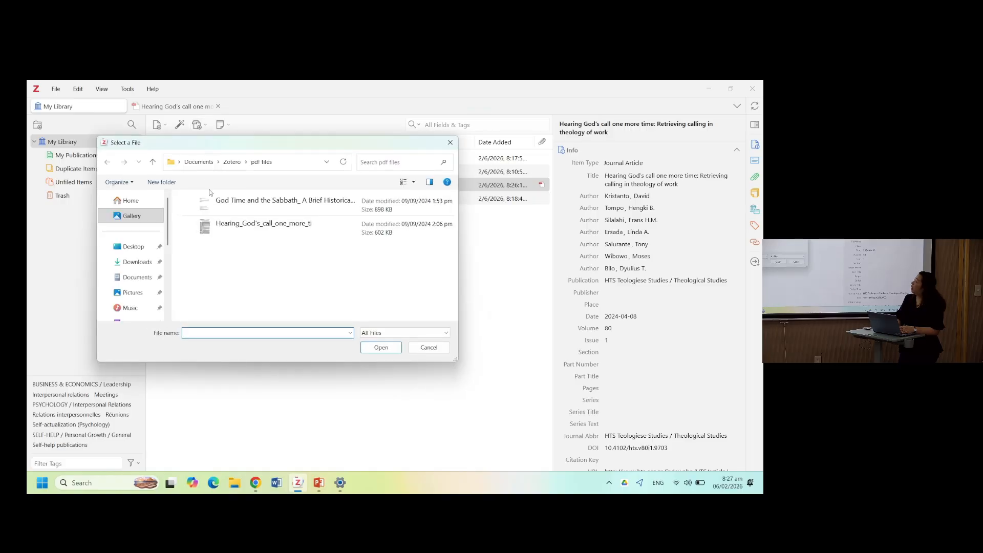
click(245, 206)
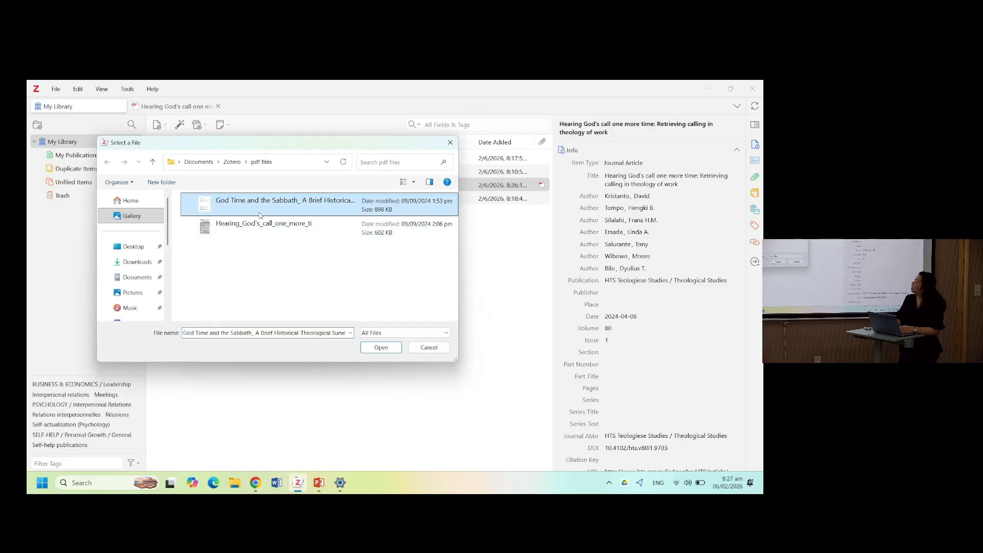
click(380, 347)
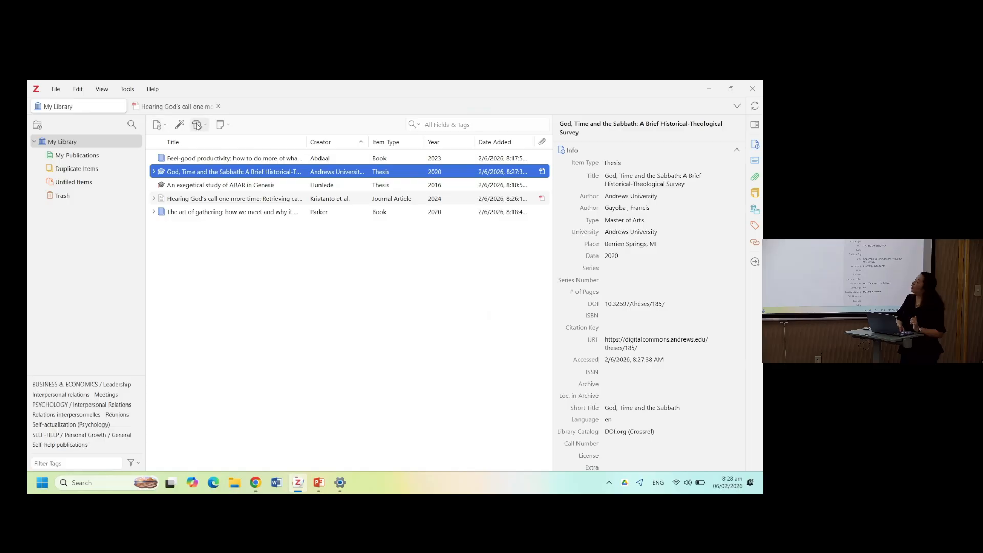
click(158, 125)
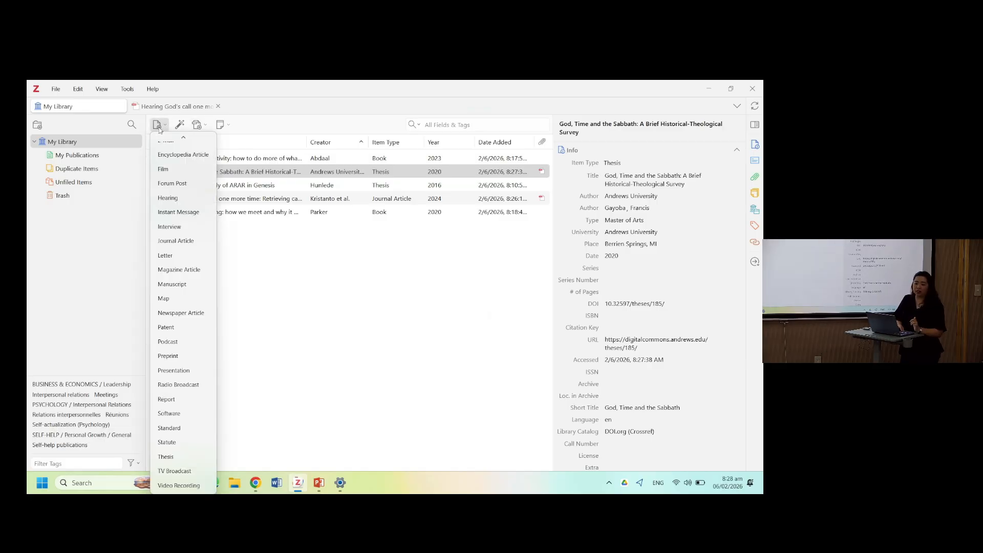
click(180, 125)
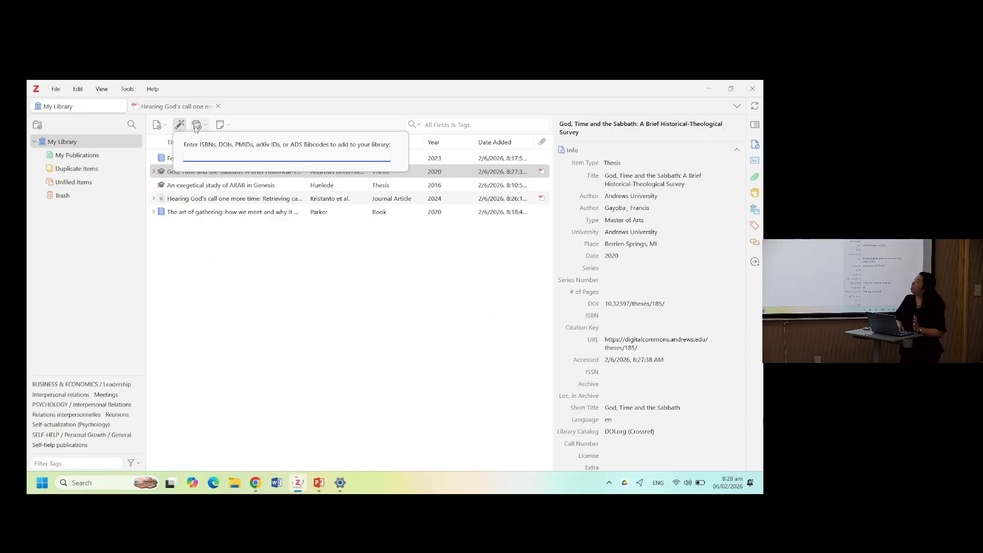
click(198, 125)
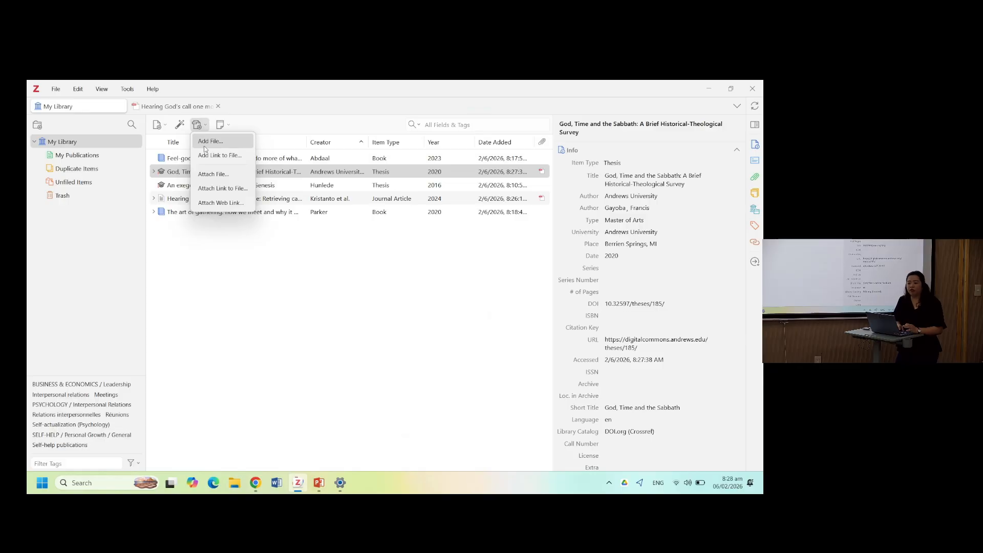
click(276, 115)
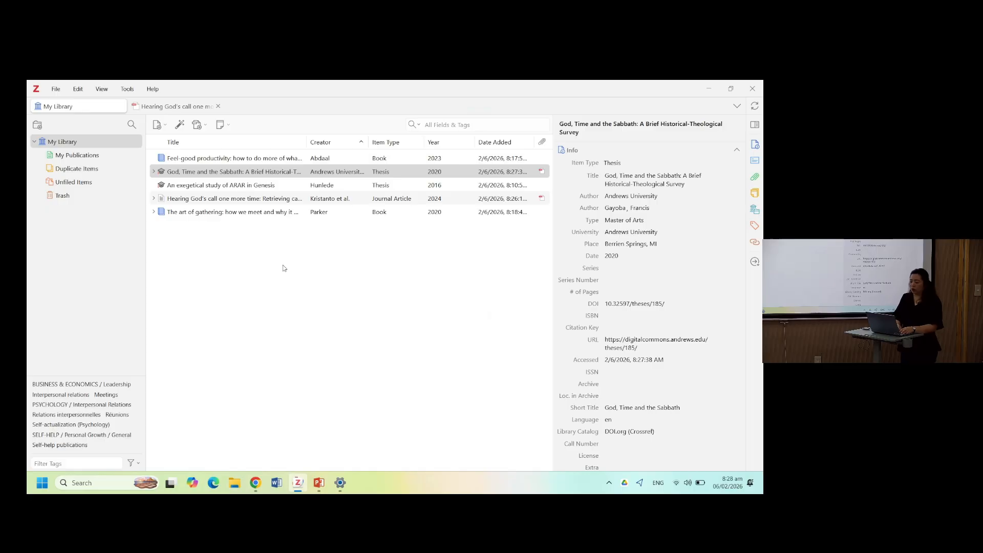
- Switch to the browser and open zotero.org in a new tab
mouse_move(259, 486)
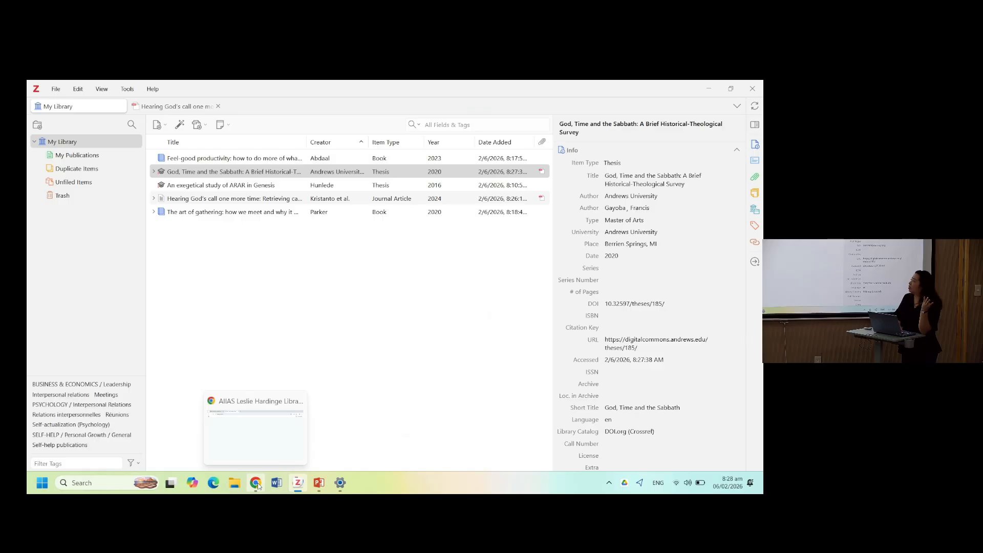
click(257, 483)
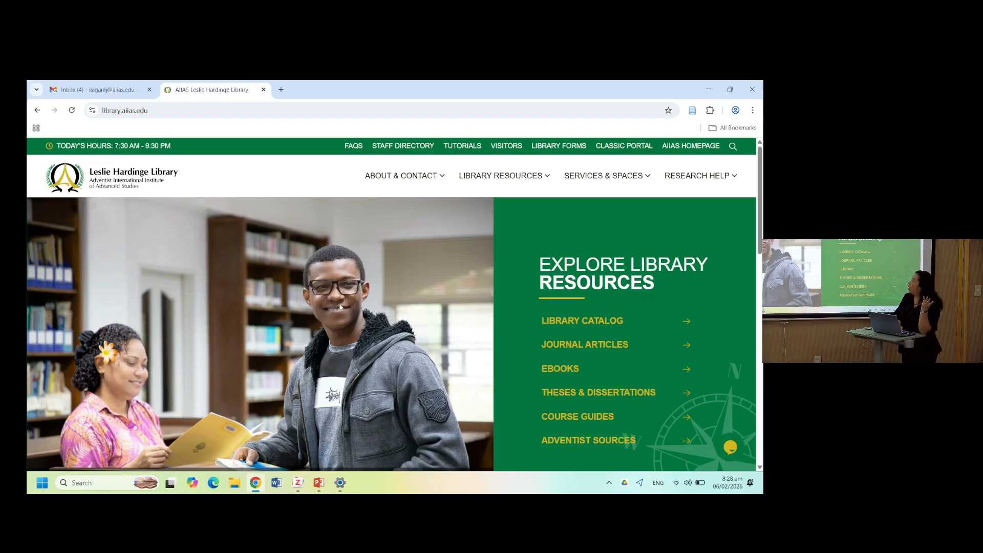
mouse_move(520, 150)
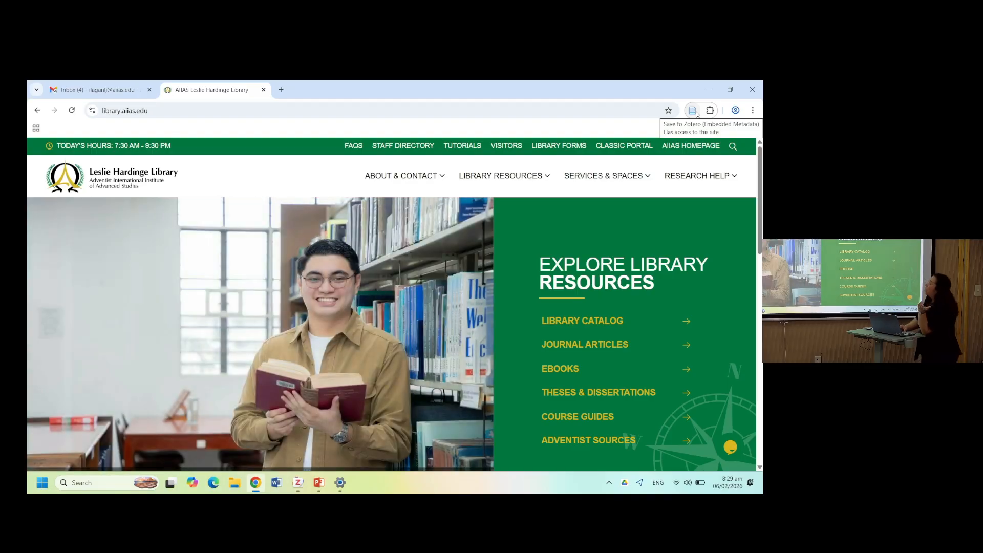
click(276, 89)
text(z)
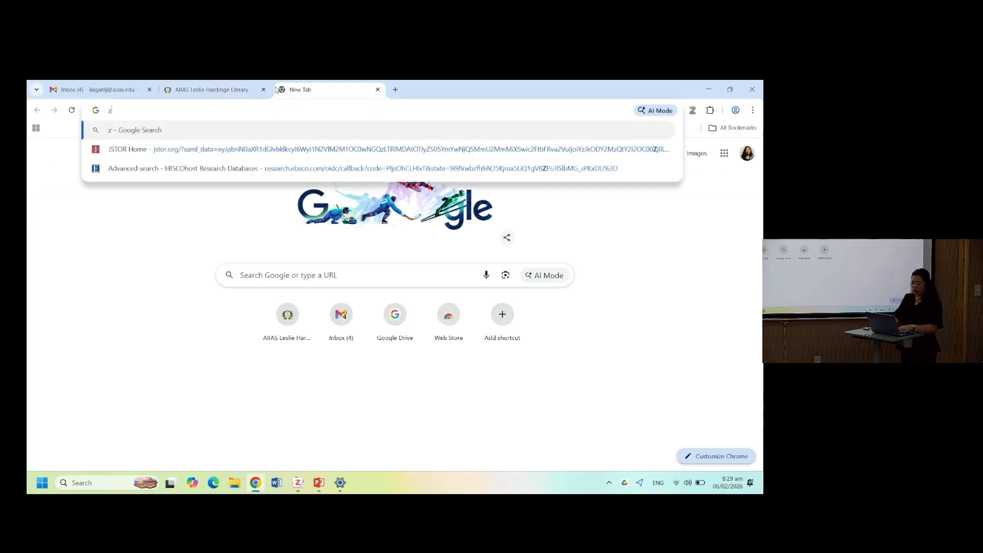
text(otero.org)
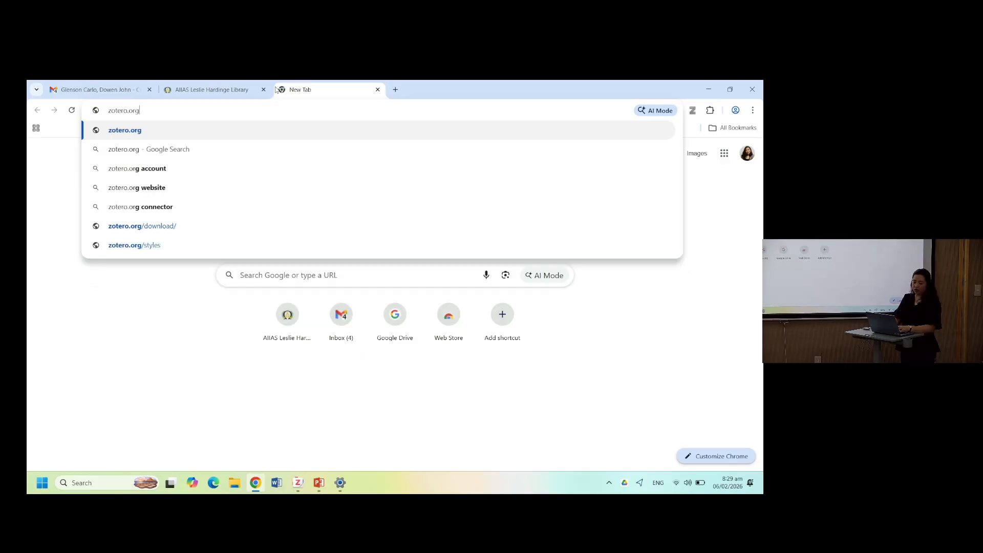
key(Return)
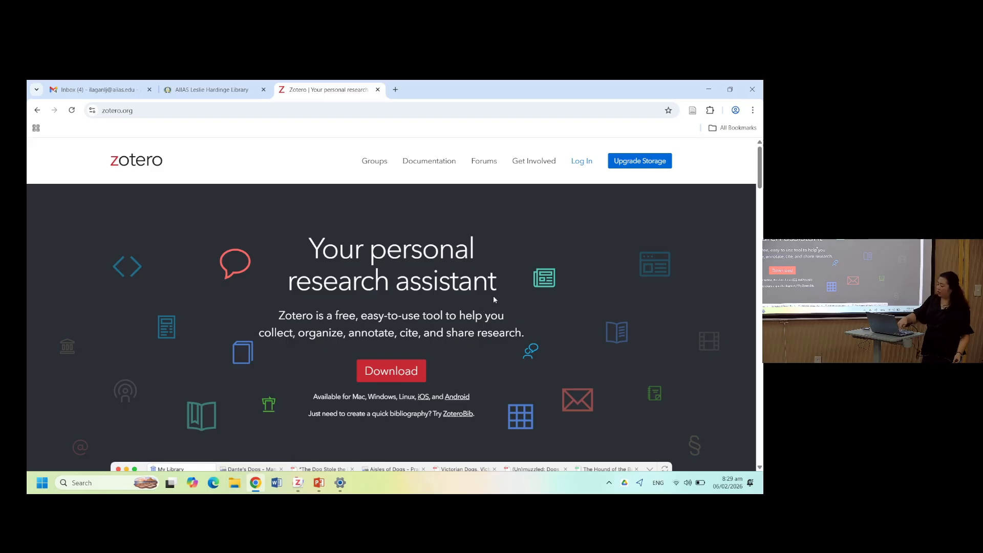
- Go to the Zotero download page, show connectors for other browsers, and open the Chrome Connector's web store page
click(419, 372)
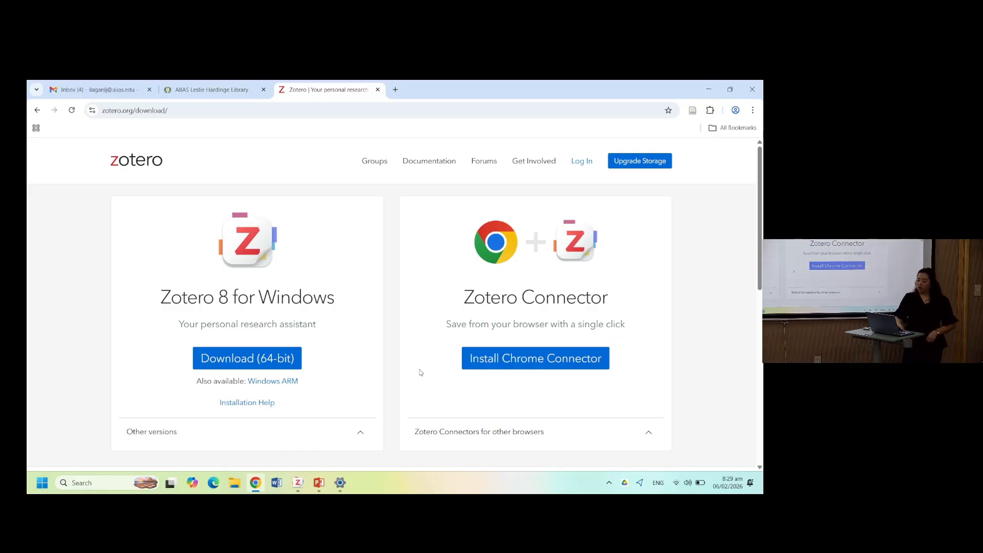
click(500, 433)
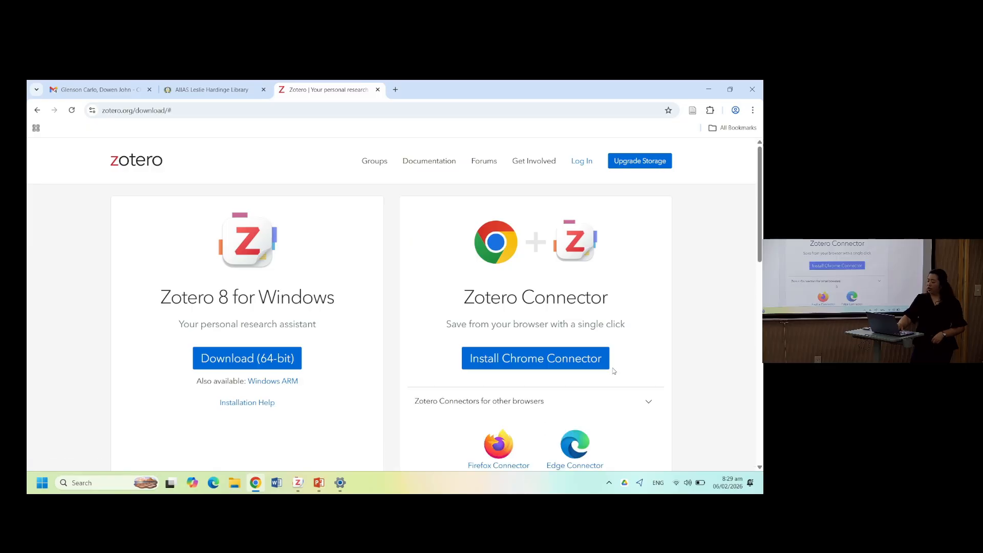
scroll(614, 371, down, 3)
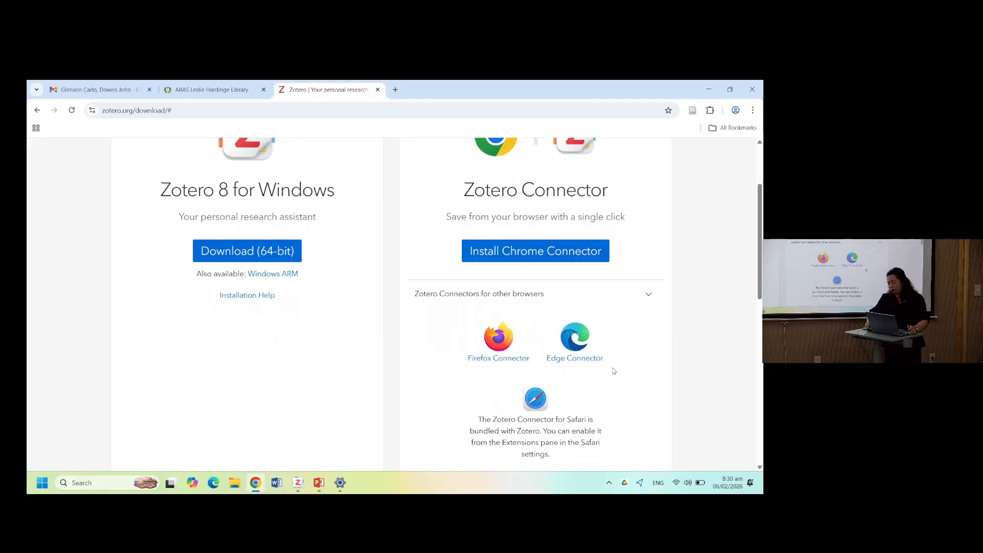
click(556, 259)
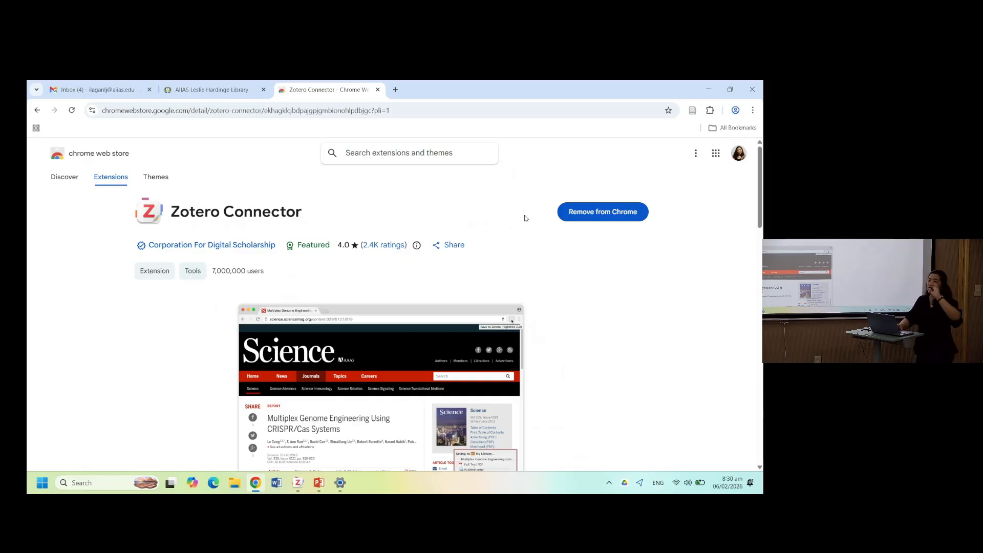
click(603, 212)
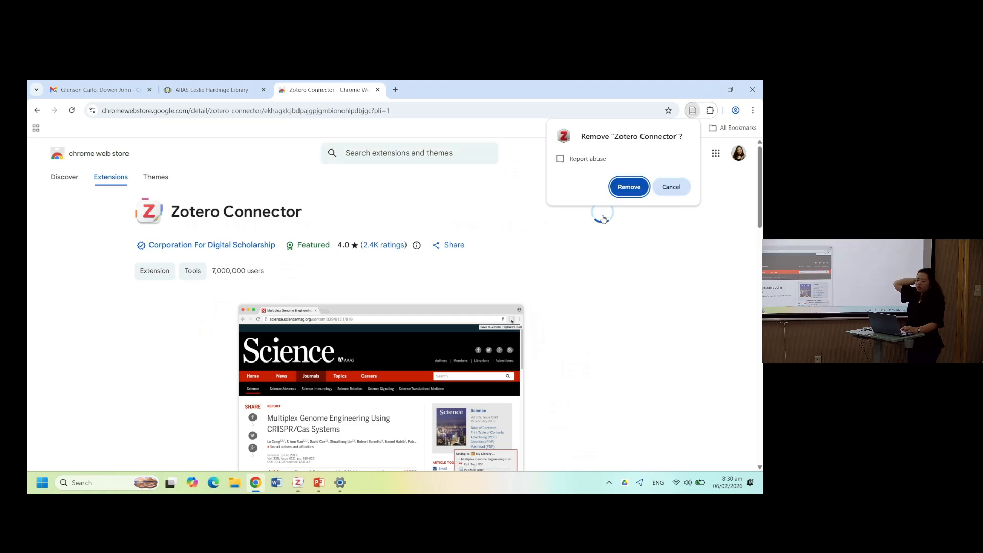
click(670, 186)
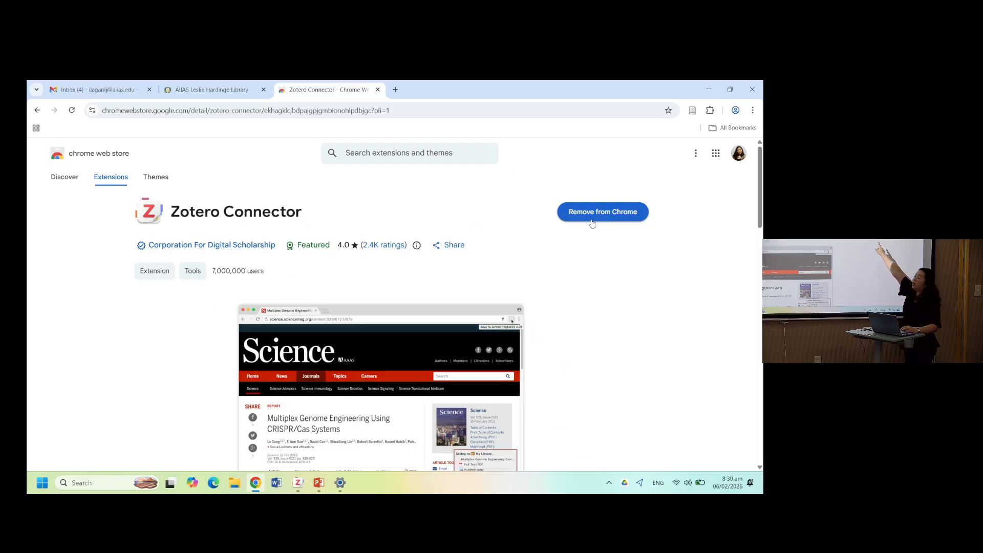
- Pin the Zotero Connector extension to the browser toolbar from the extensions menu
click(710, 110)
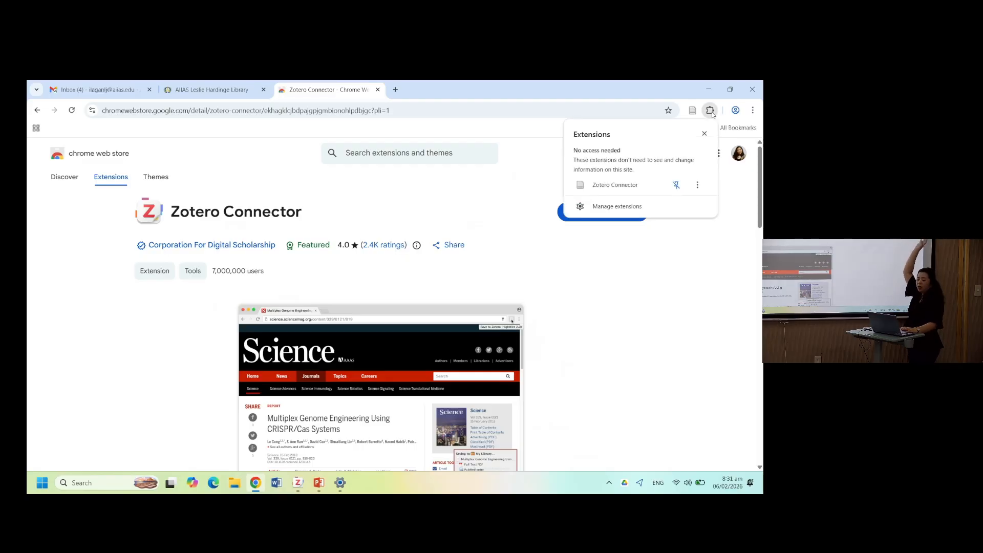
click(677, 187)
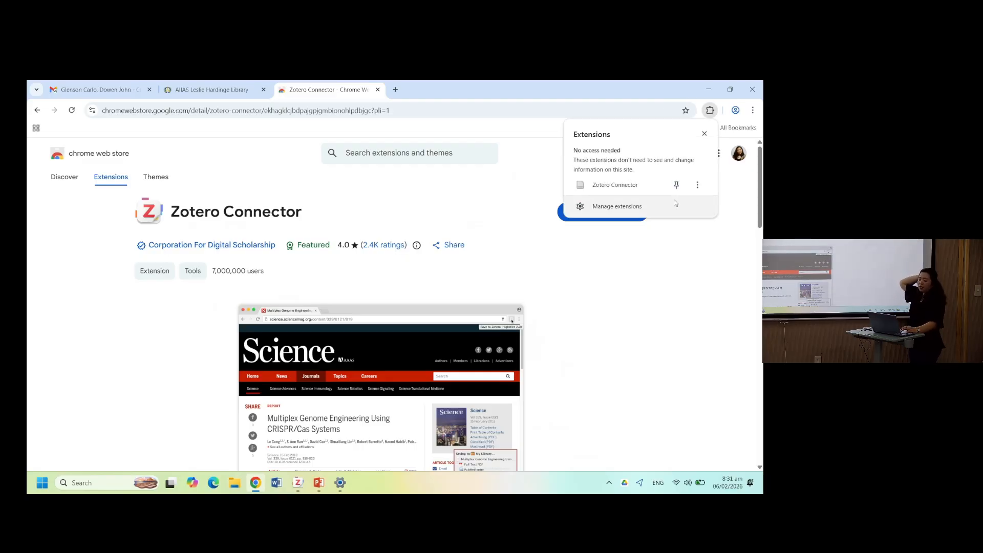
click(676, 186)
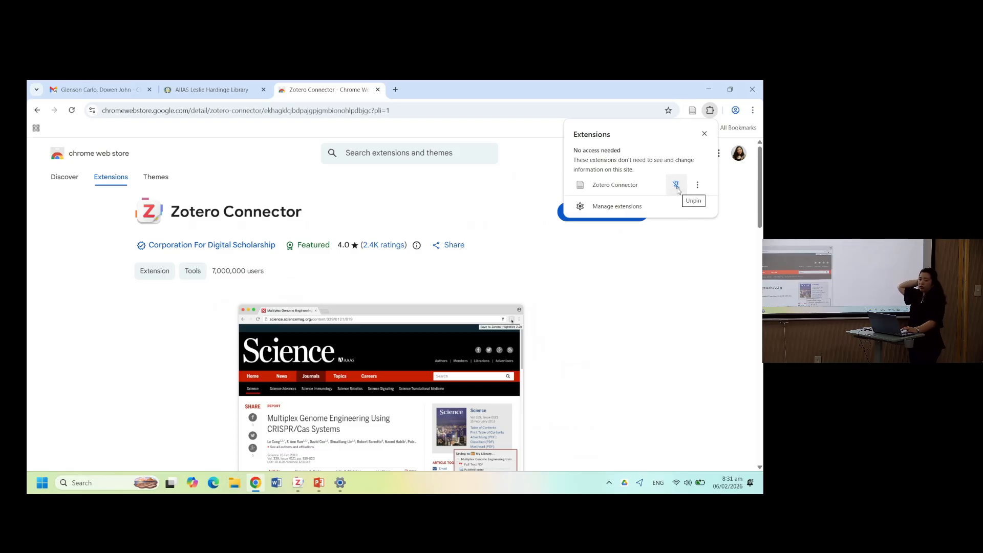
click(677, 187)
click(676, 188)
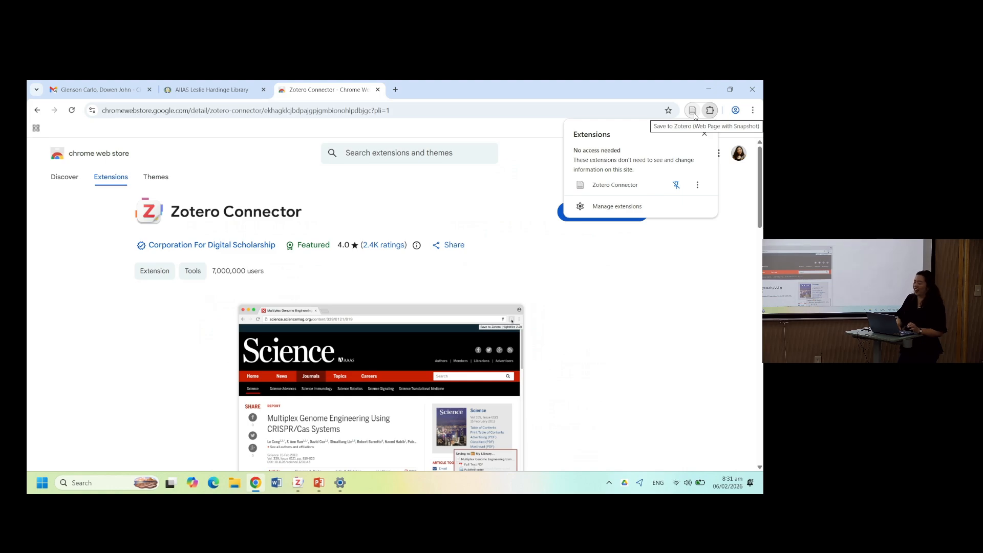
click(736, 194)
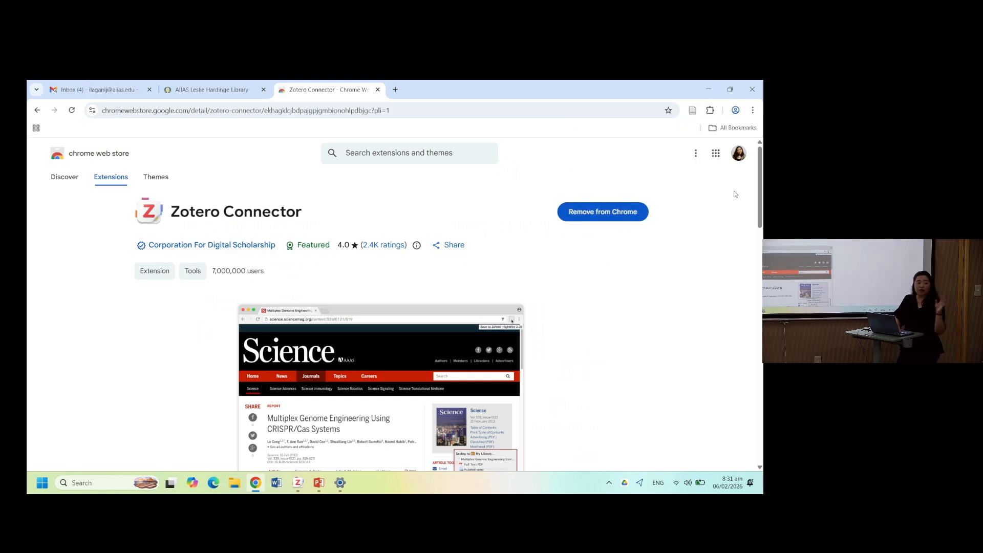
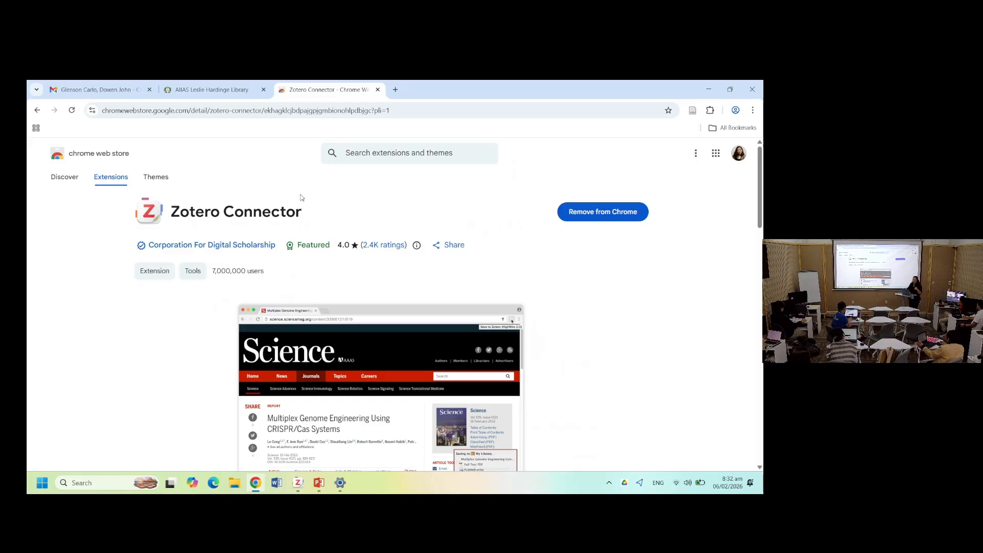
- Open the Academic Search Complete database from the library's Journal Articles page
click(195, 92)
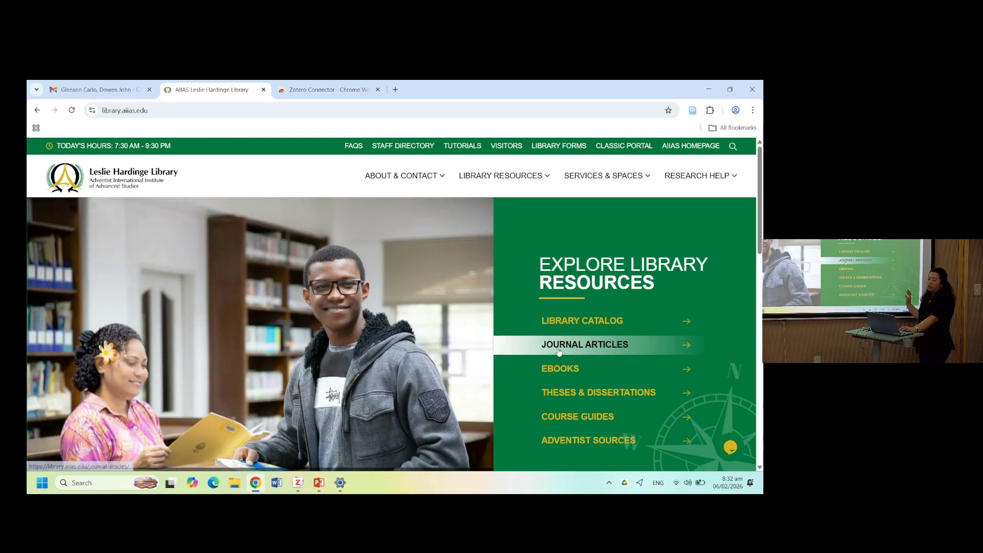
click(558, 351)
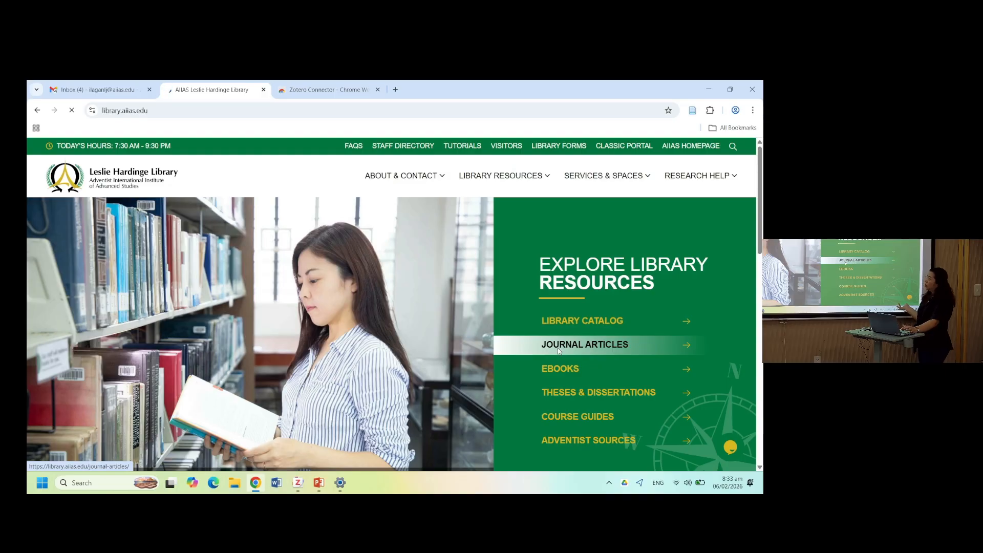
click(557, 350)
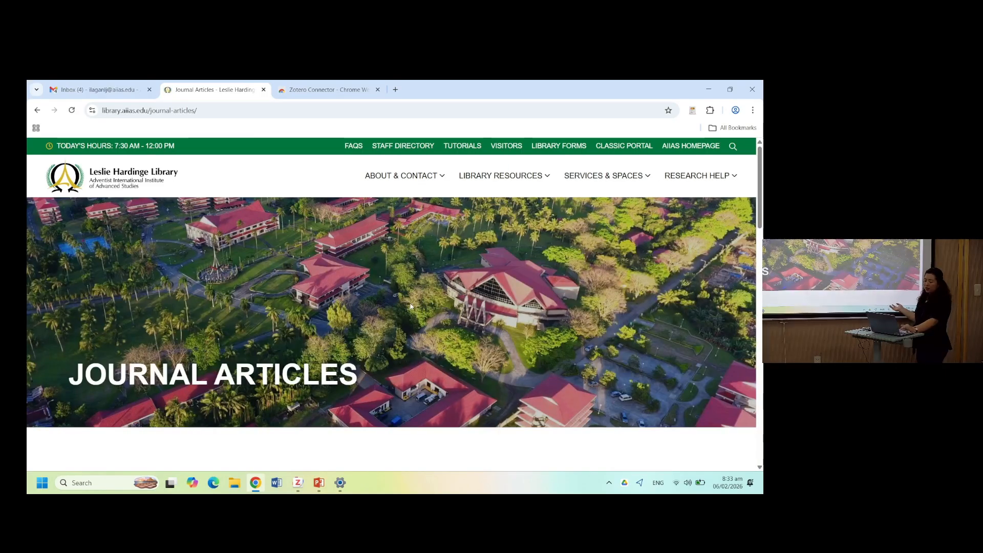
scroll(412, 306, down, 3)
scroll(412, 307, down, 3)
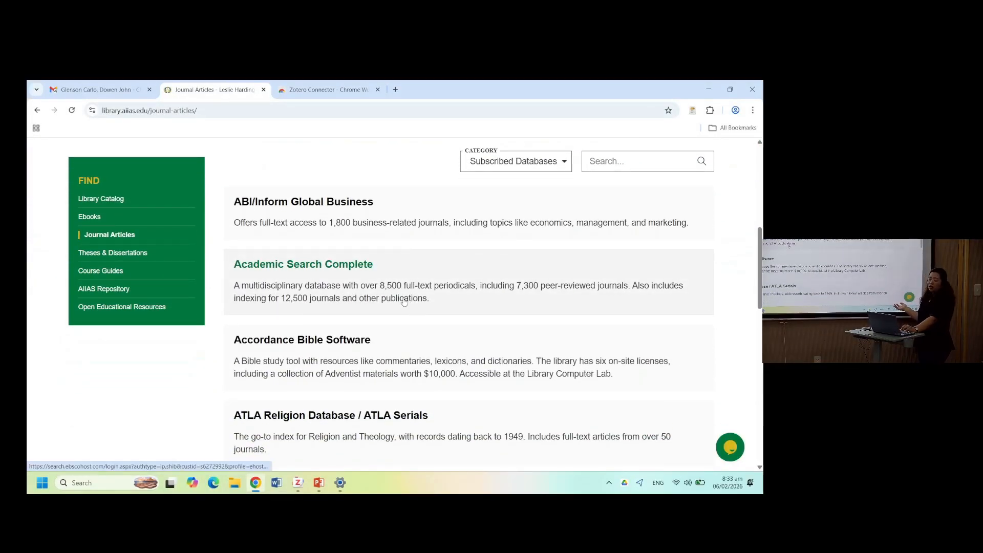
click(295, 263)
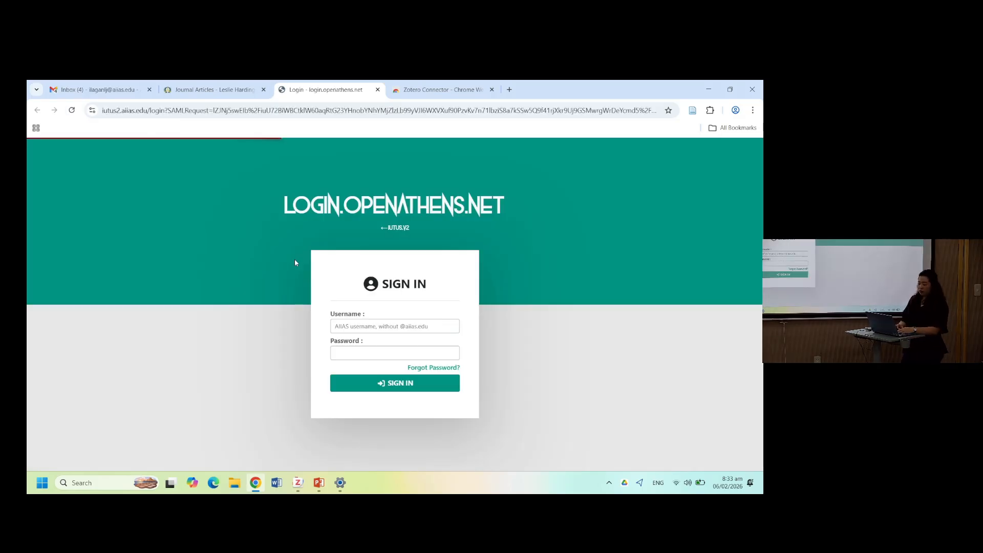
- Sign in to the library database login with the account username and password
click(361, 330)
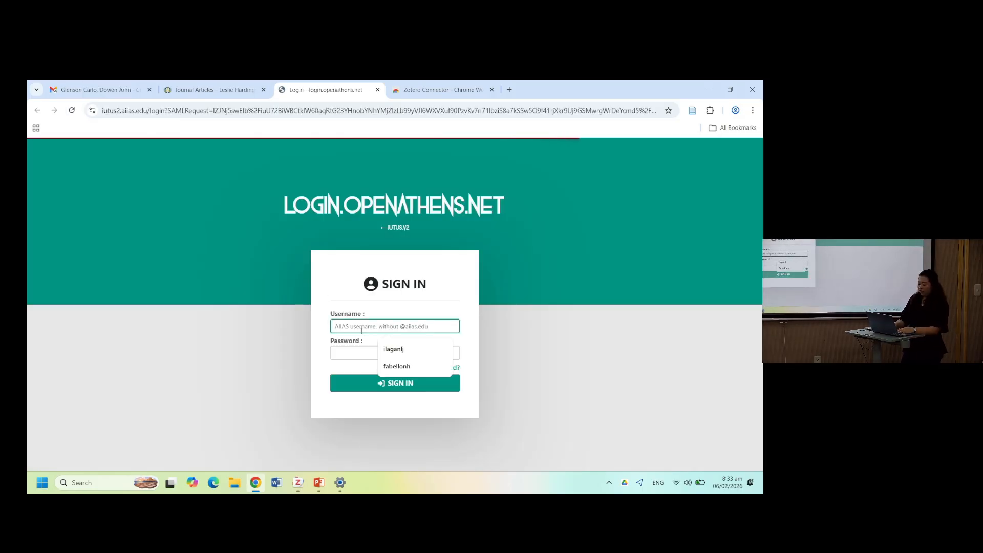
key(Down)
key(Return)
click(356, 353)
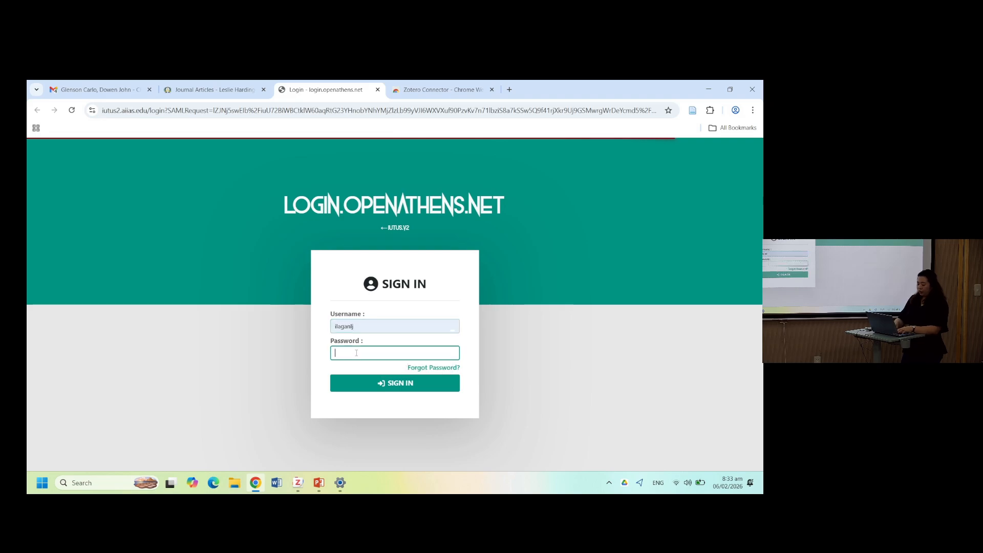
text(••)
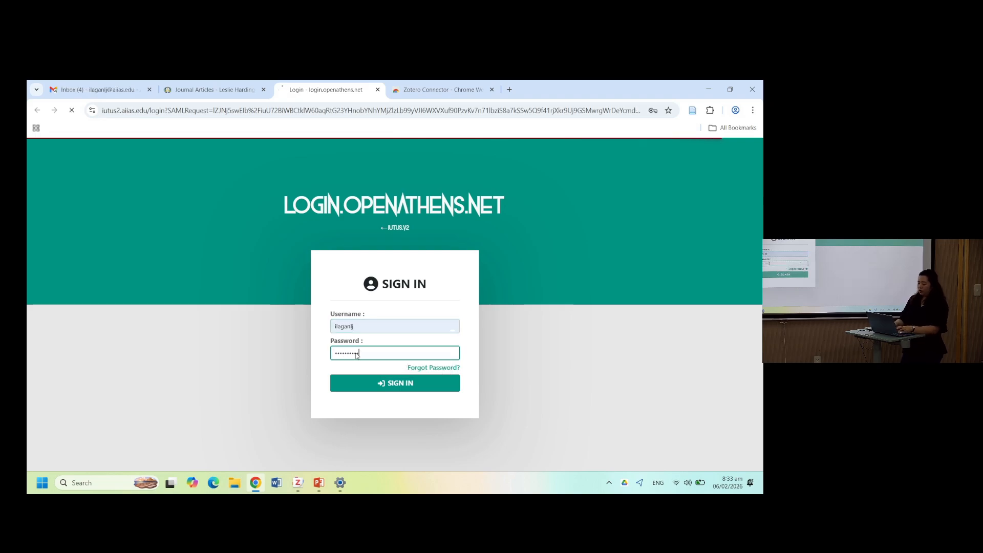
key(Return)
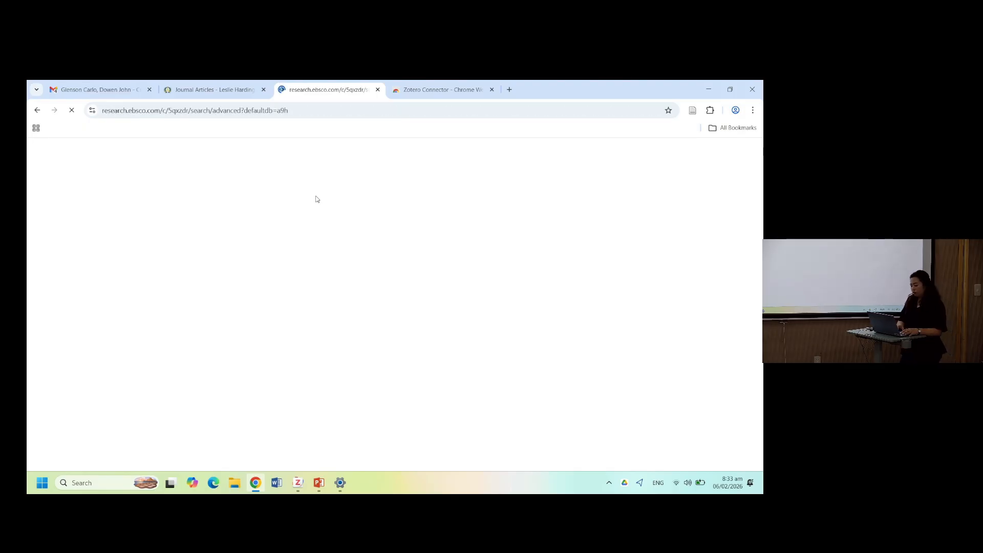
- Search Academic Search Complete for servant leadership
click(275, 265)
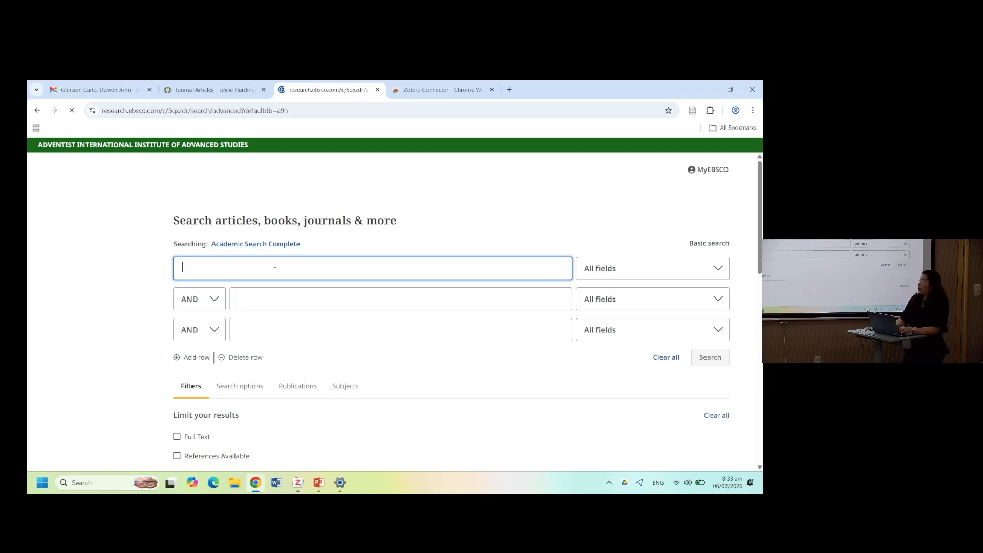
text(servant leadership)
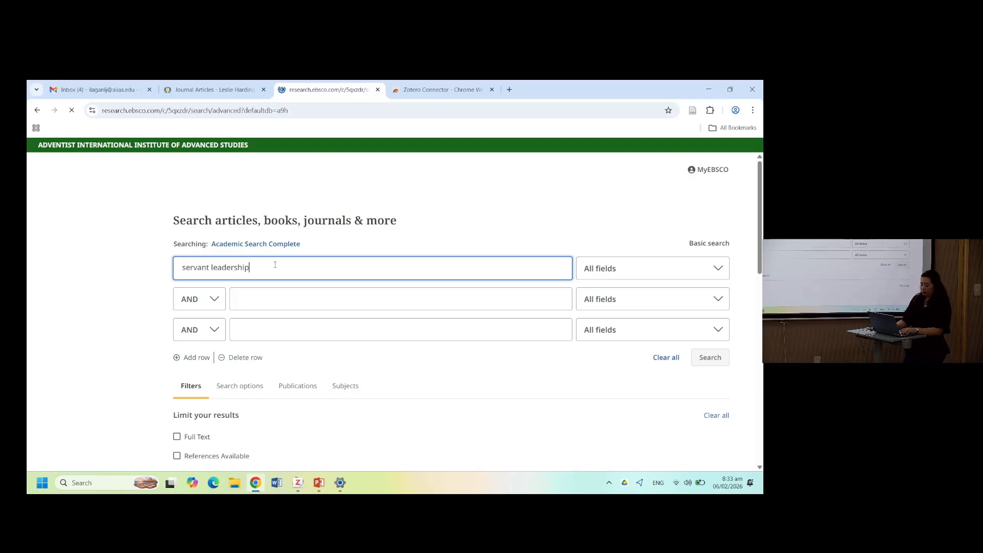
key(ctrl+a)
key(BackSpace)
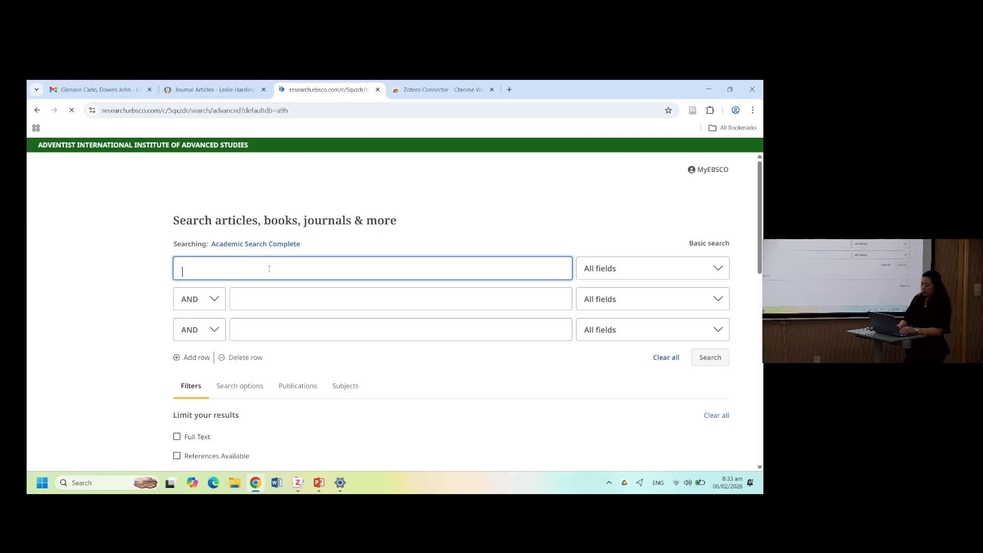
key(ctrl+z)
key(ctrl+c)
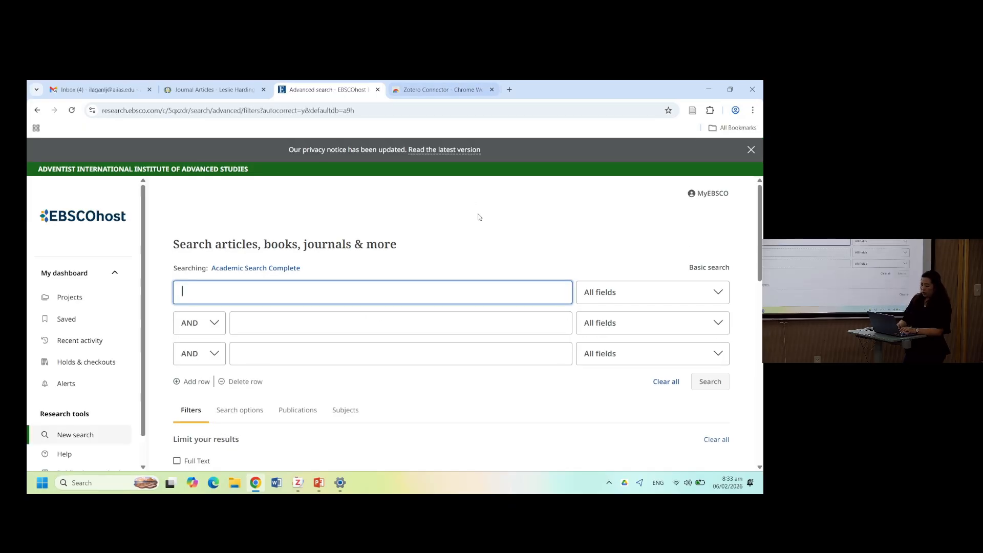
click(417, 283)
key(ctrl+v)
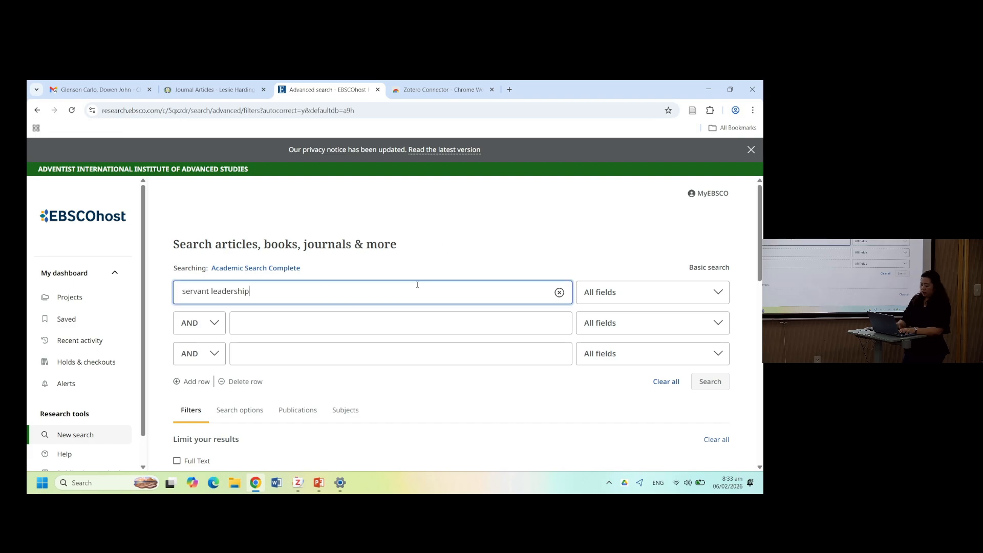
key(Return)
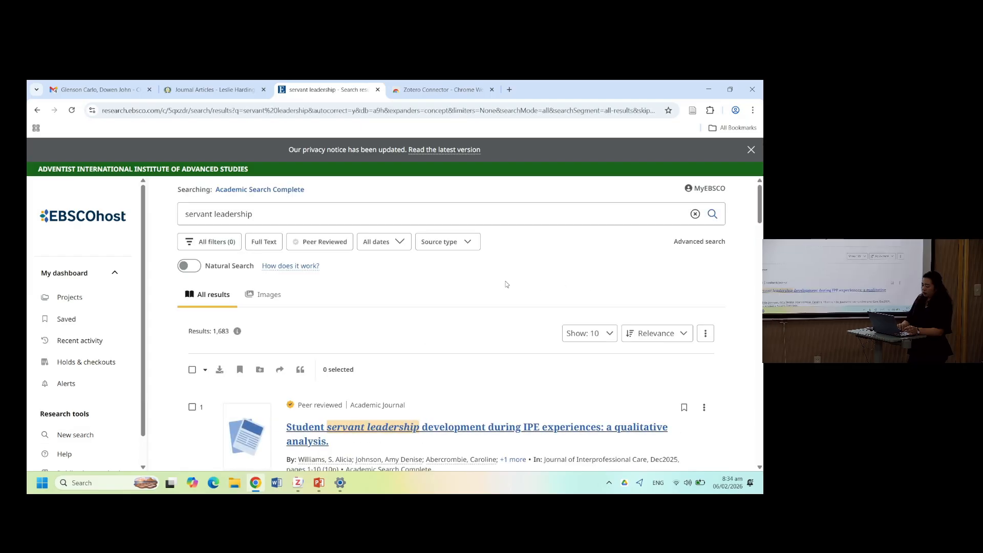
- Dismiss the privacy notice and open the article Student servant leadership development during IPE experiences from the results
scroll(506, 284, down, 3)
scroll(506, 284, up, 1)
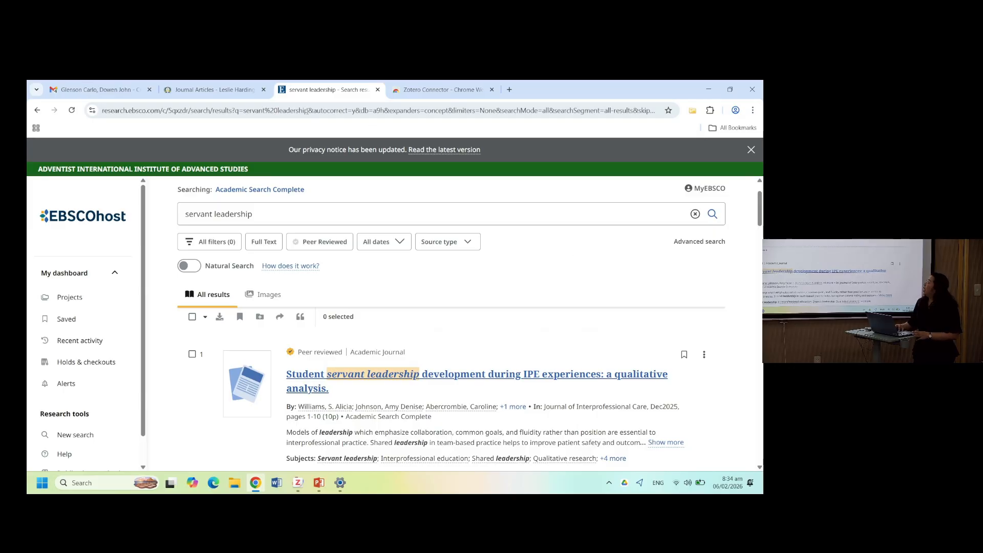
click(226, 89)
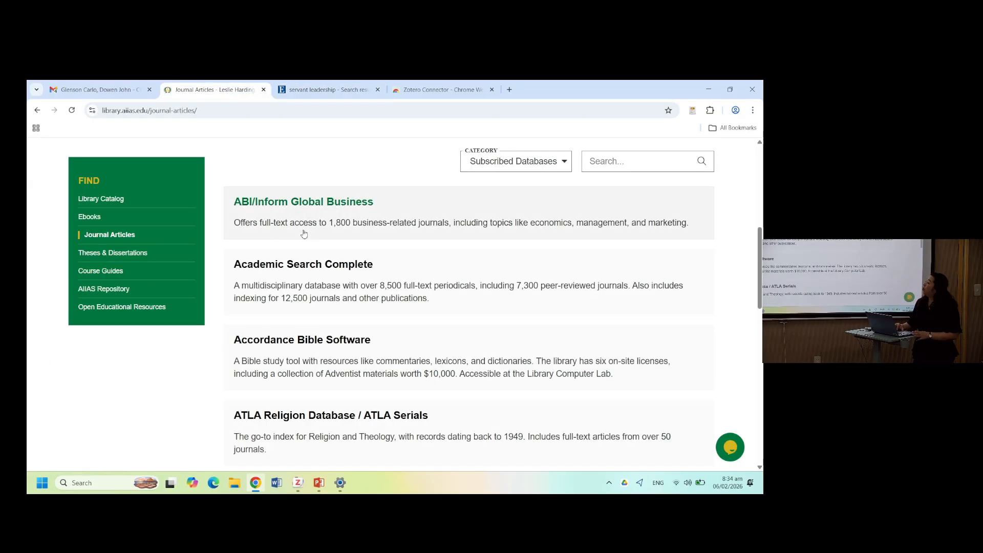
scroll(304, 234, up, 2)
scroll(304, 234, down, 2)
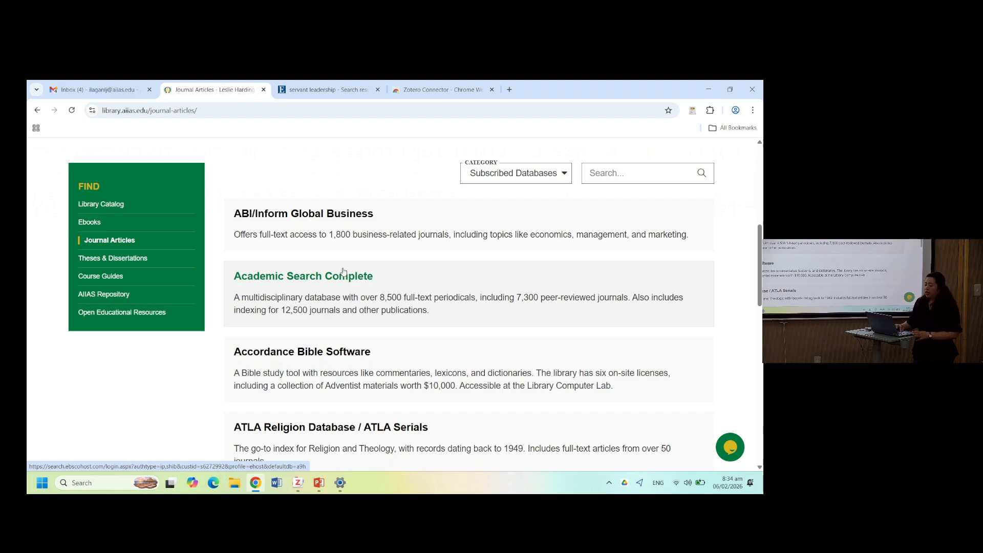
click(335, 90)
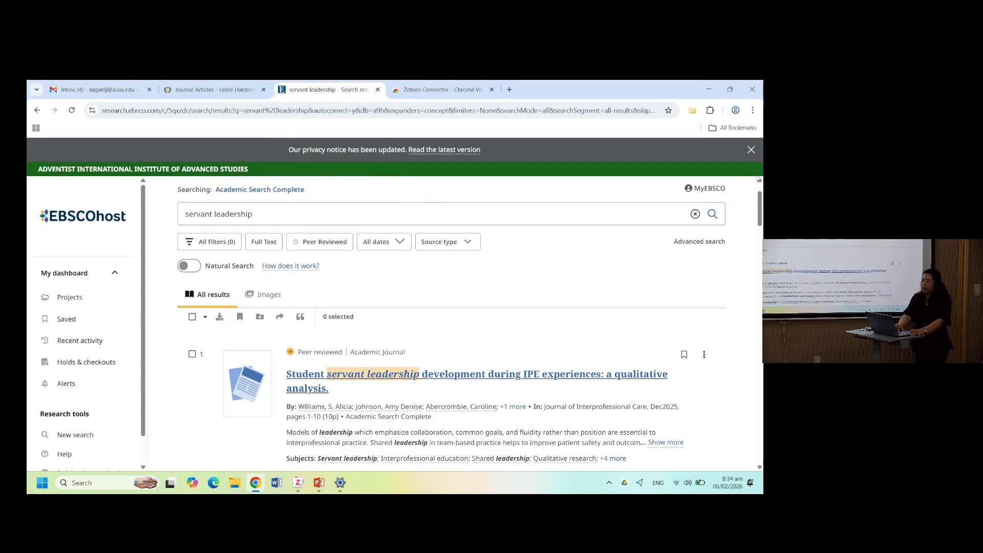
click(751, 150)
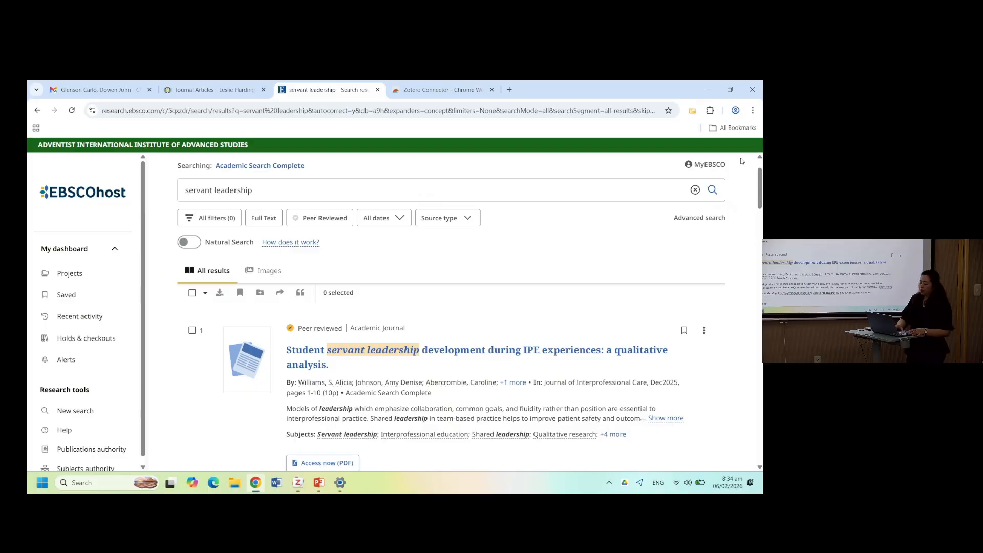
click(397, 350)
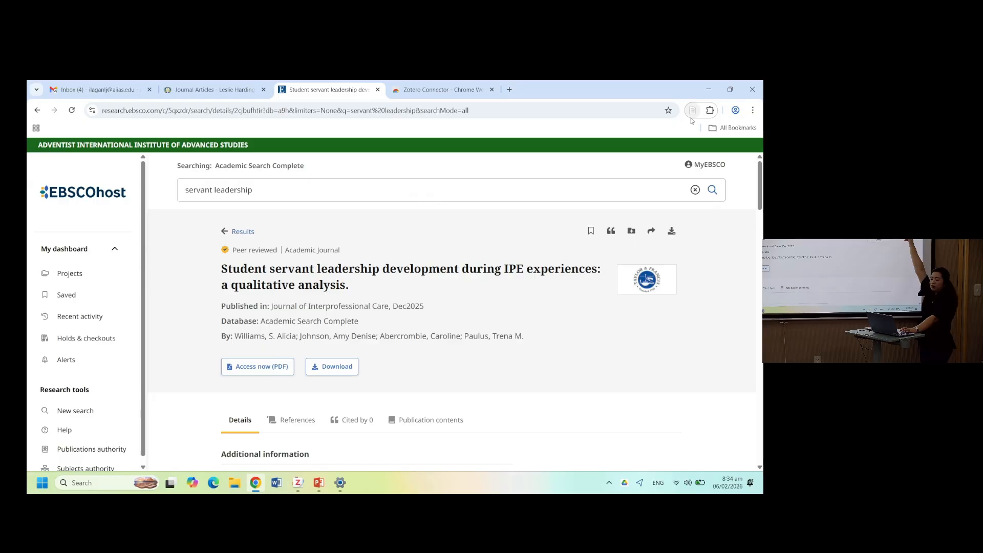
- Save the open article to the Zotero library with the Zotero Connector
click(445, 90)
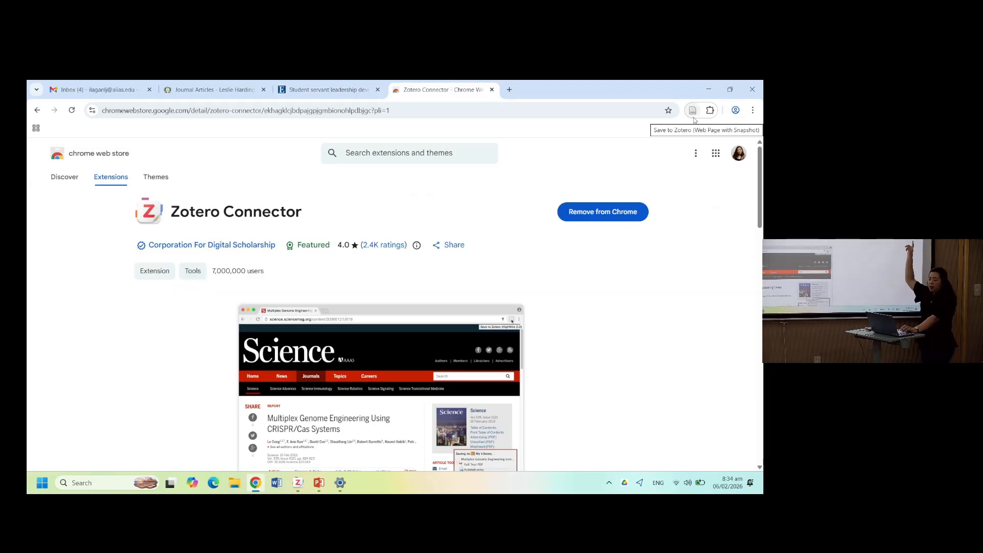
click(327, 90)
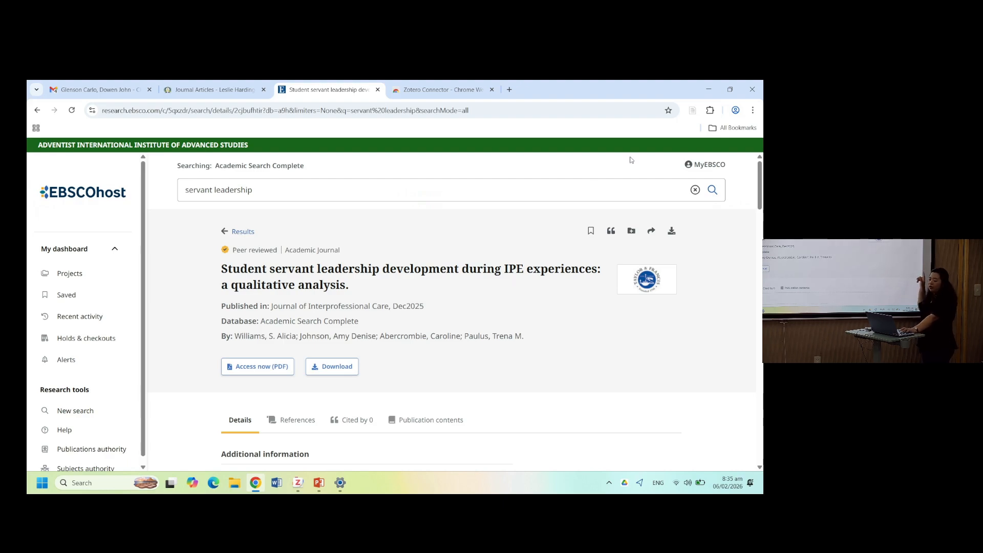
click(691, 111)
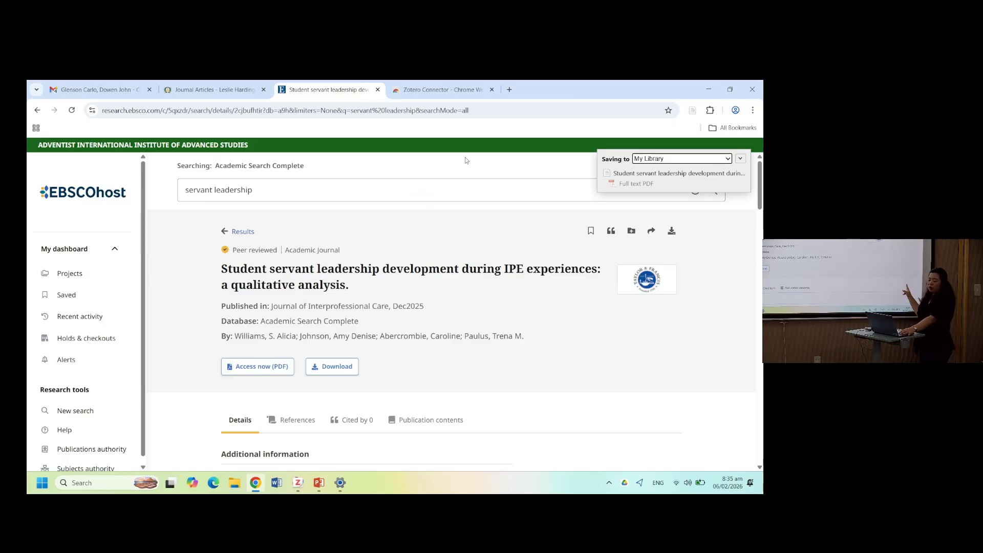
- Review the newly saved article in the Zotero library and open its record link
key(alt+Tab)
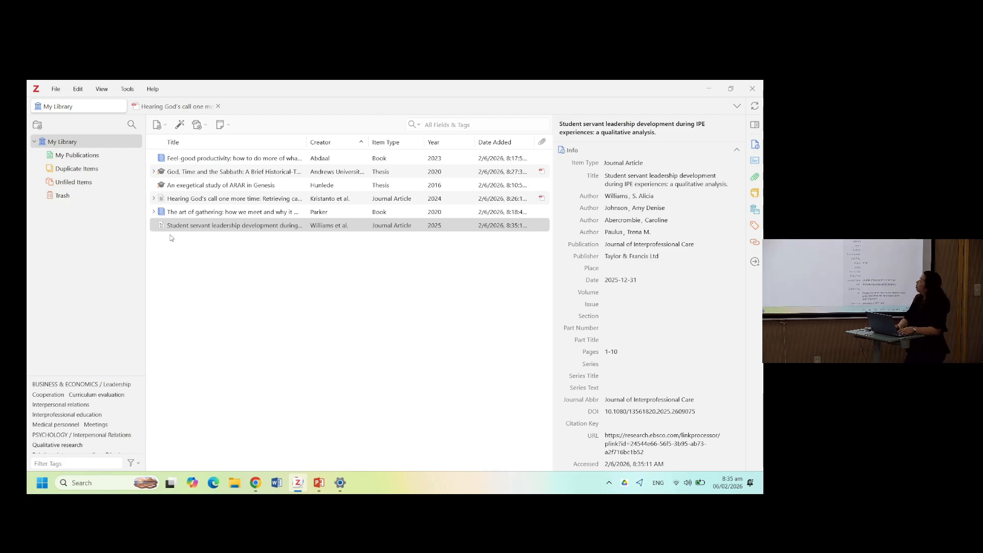
double_click(185, 227)
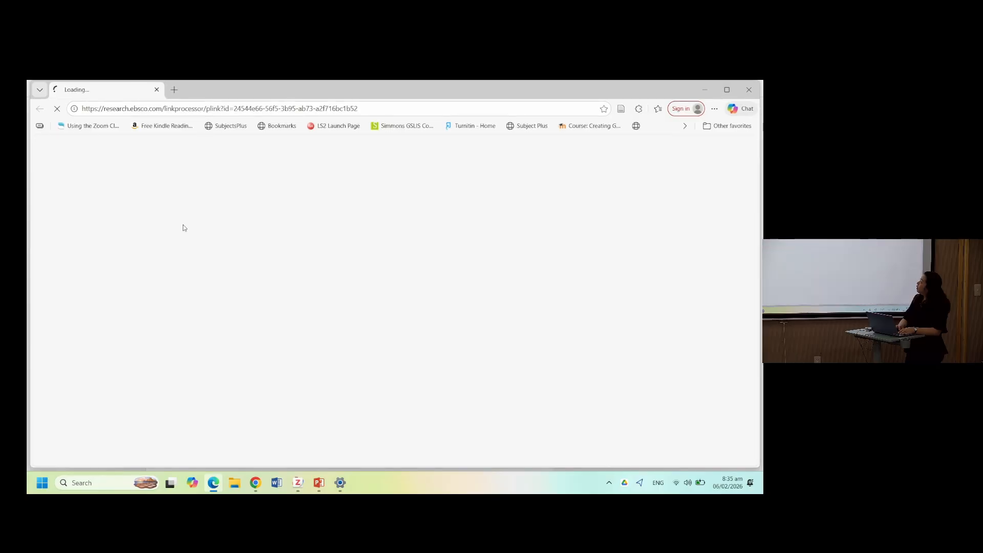
key(alt+Tab)
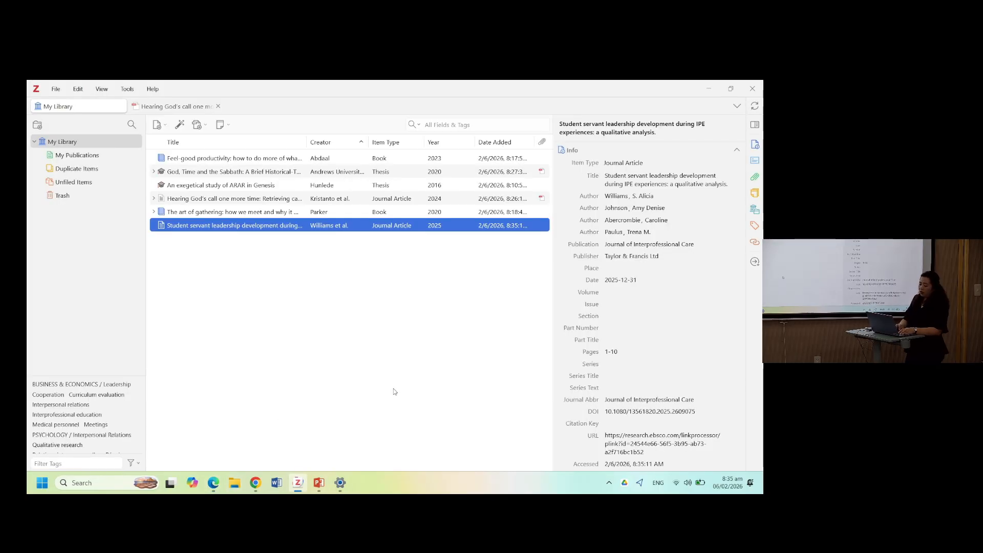
key(alt+Tab)
key(alt+Tab)
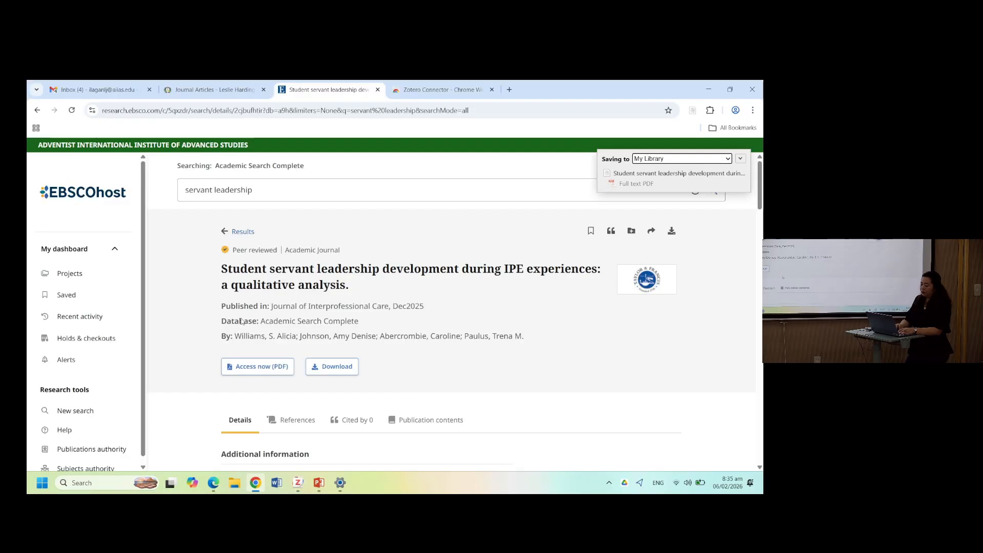
- Return to the search results and open the article The impact of servant leadership on employees taking charge behavior
click(36, 111)
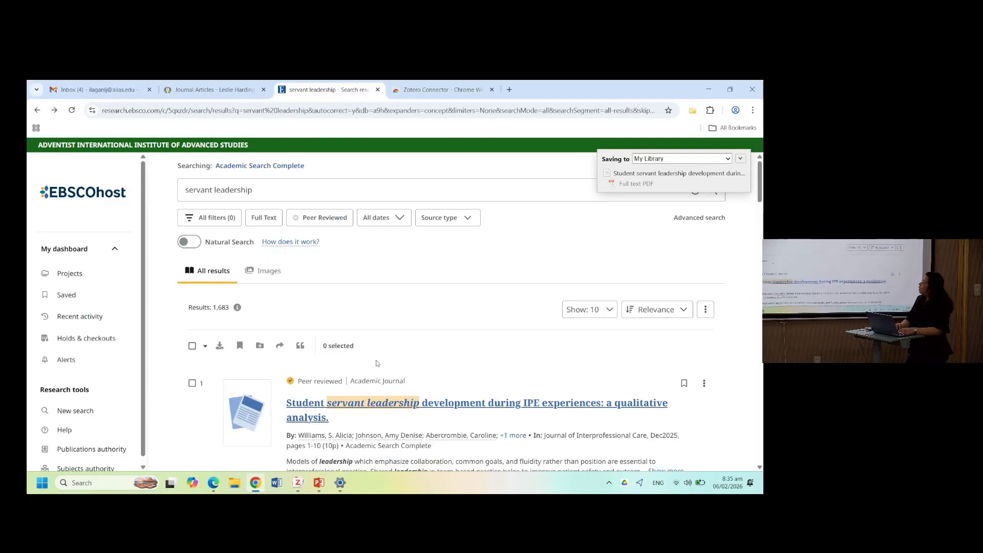
scroll(377, 362, down, 3)
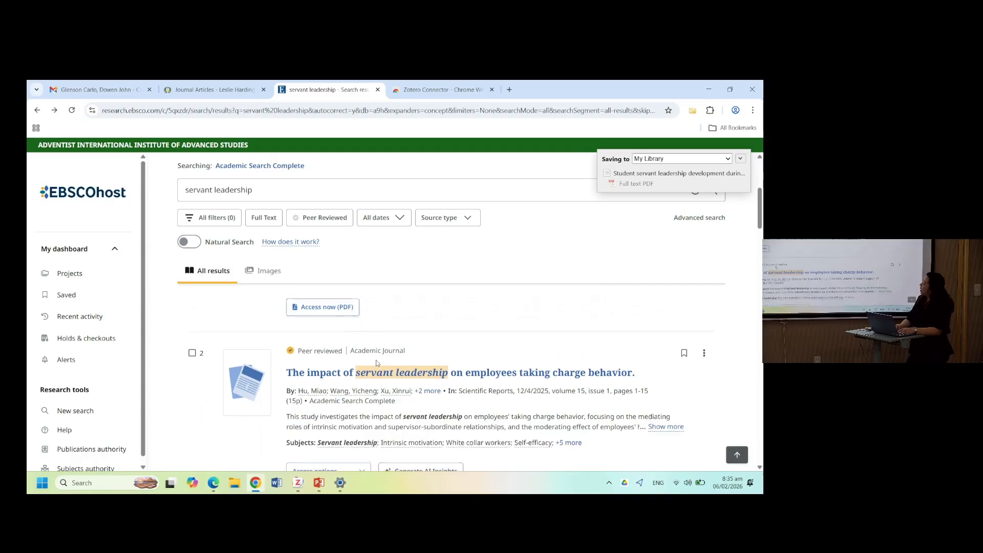
scroll(376, 363, down, 1)
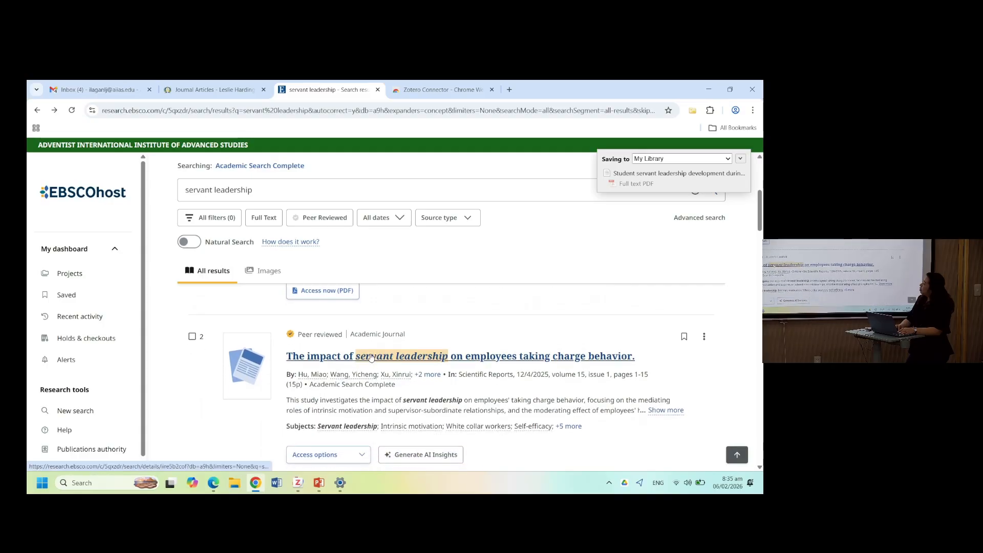
click(371, 357)
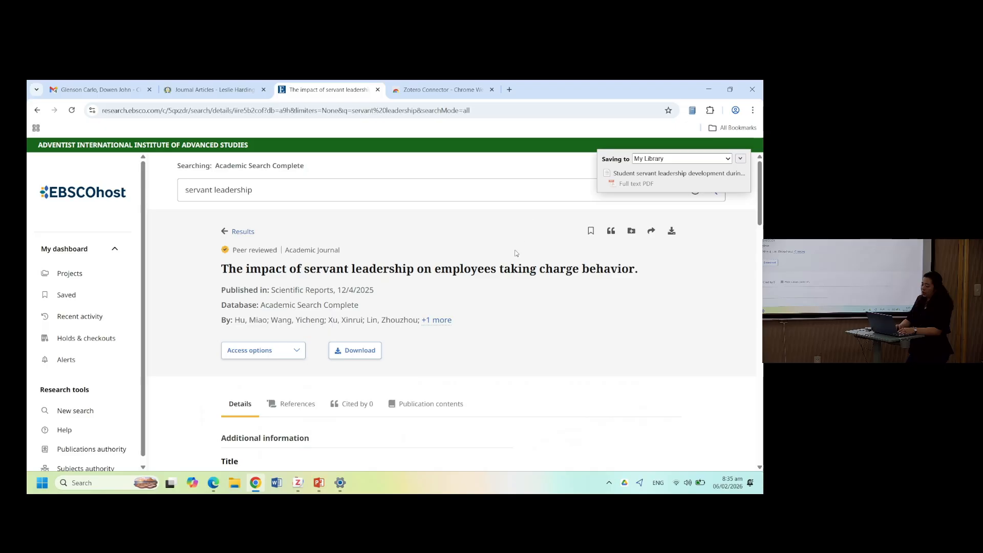
- Open the article's PDF full text and save it to the Zotero library with the Zotero Connector
scroll(610, 343, down, 7)
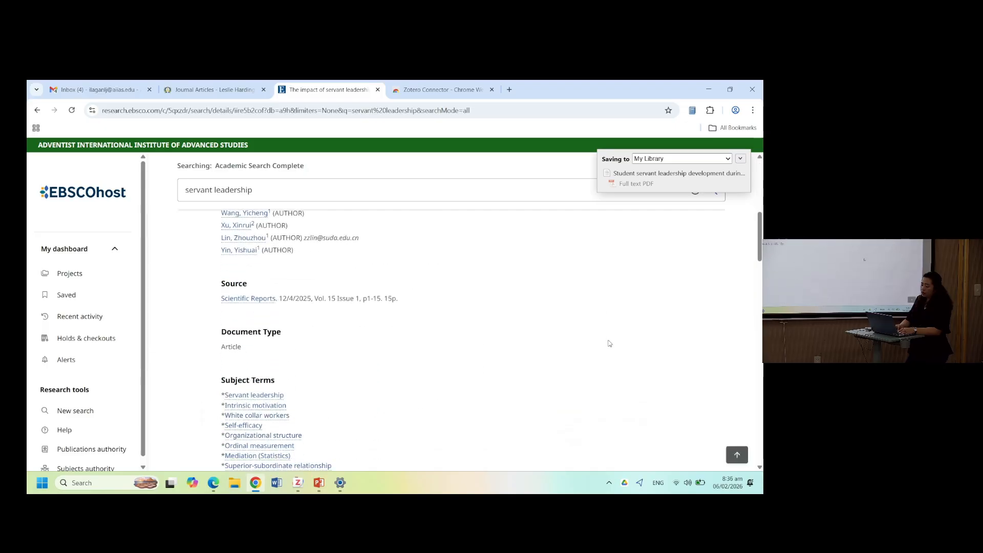
scroll(610, 343, up, 7)
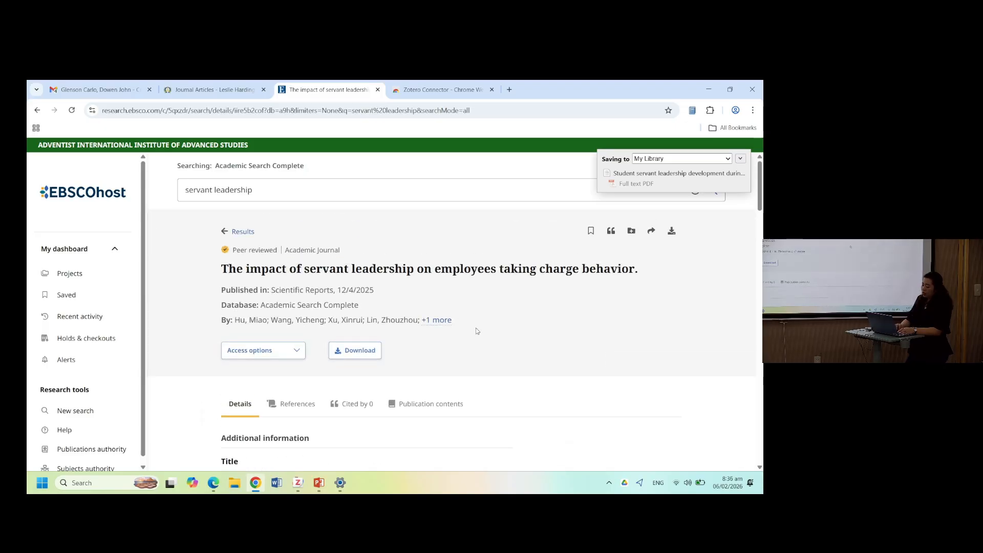
click(284, 351)
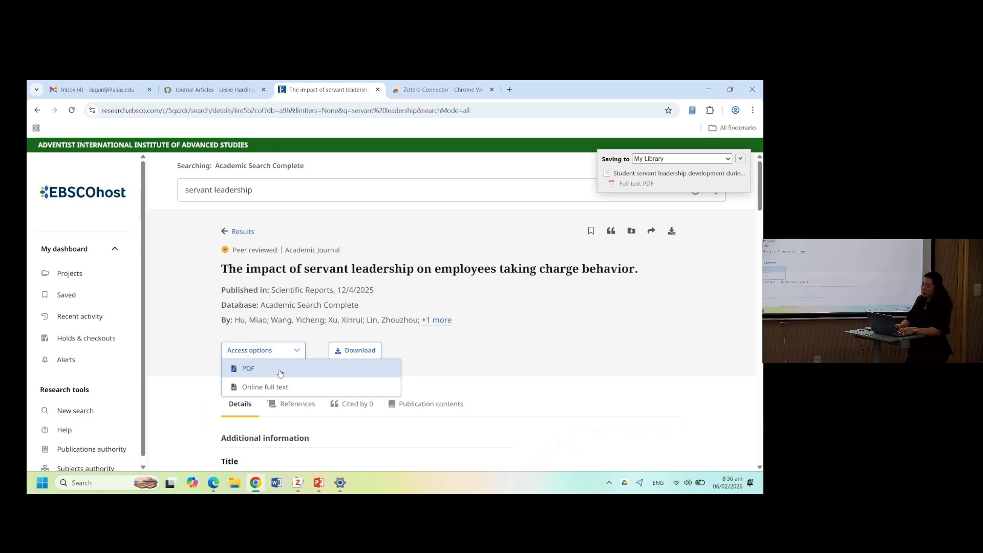
click(280, 370)
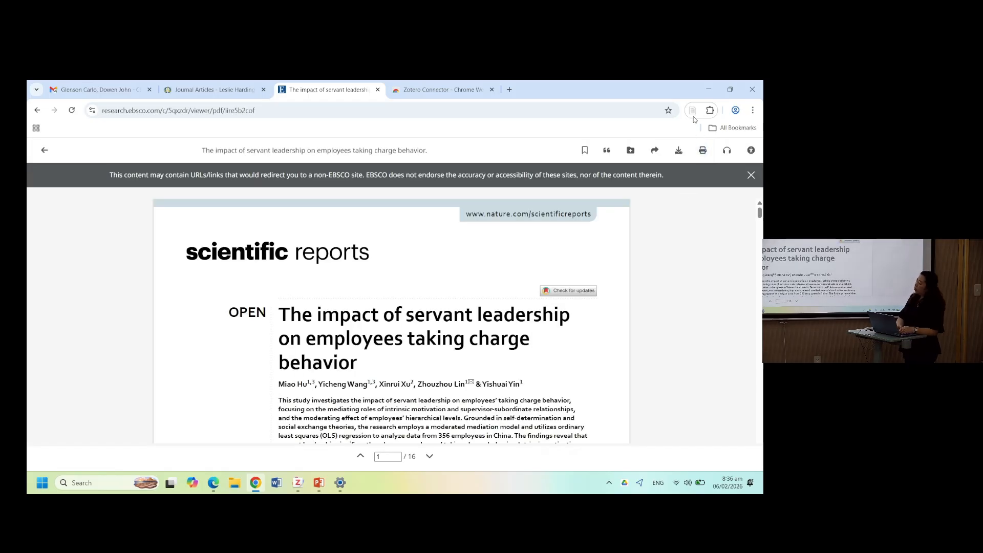
click(695, 114)
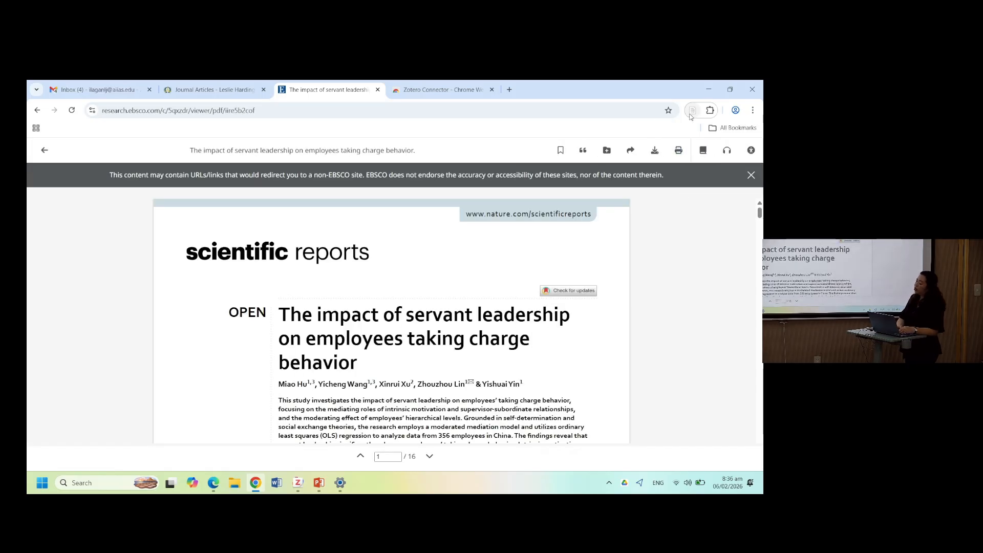
click(692, 110)
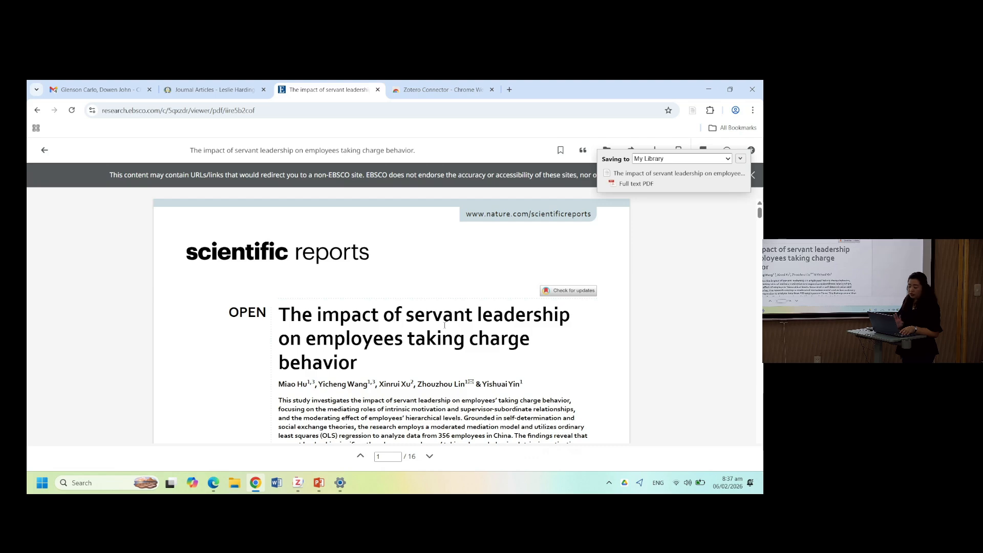
- Open the newly saved article's PDF in Zotero to review it, then return to My Library
key(alt+Tab)
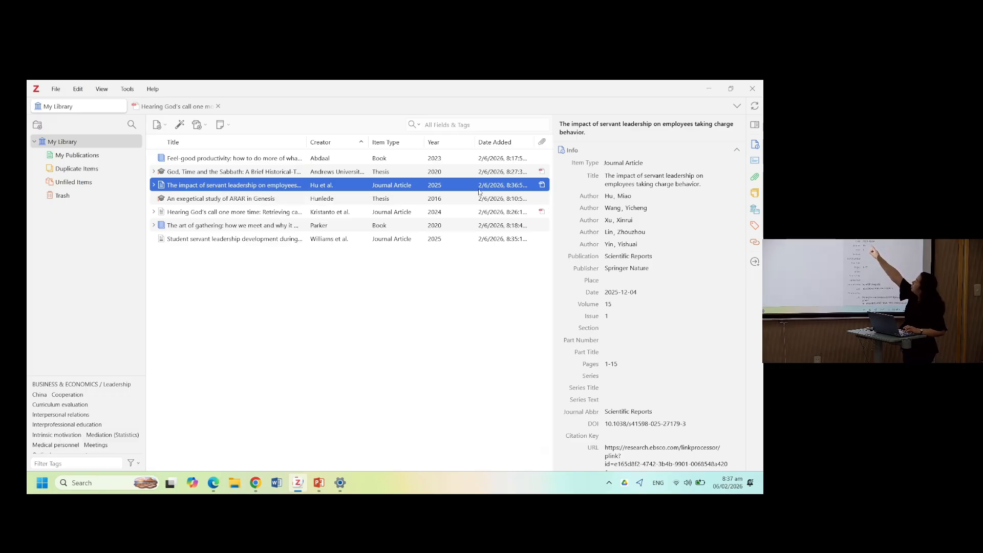
double_click(174, 186)
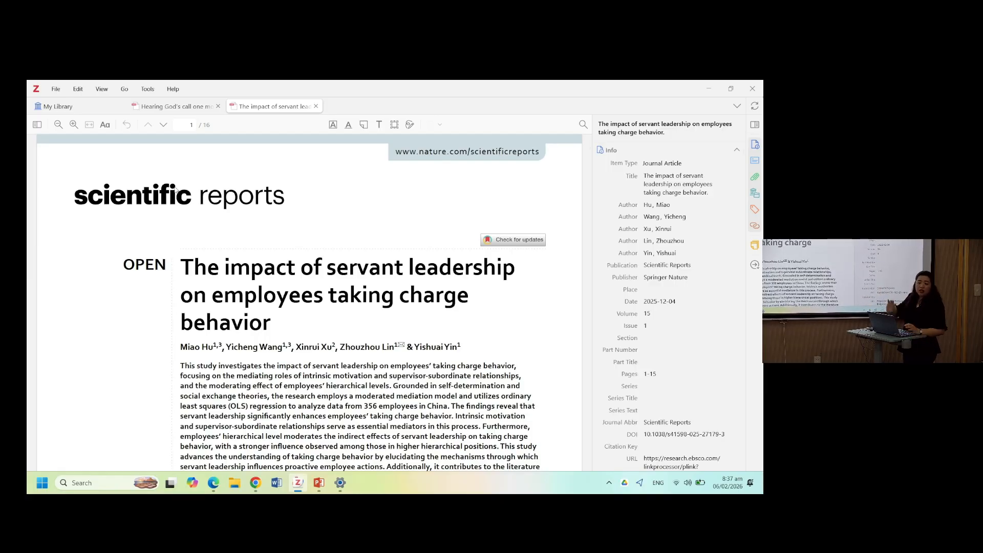
scroll(166, 369, down, 10)
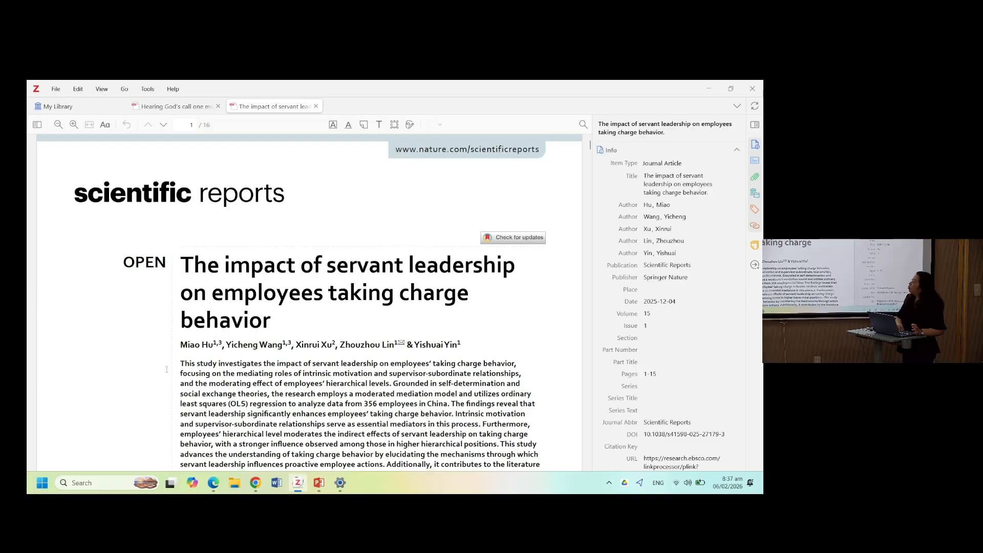
scroll(167, 369, down, 15)
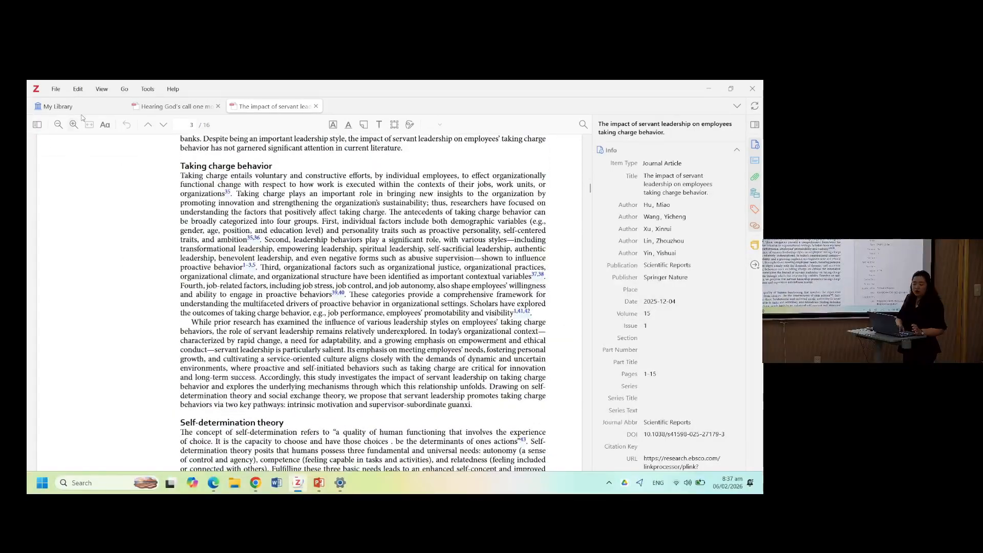
click(84, 112)
- Open the Proquest Religion database from the library's Journal Articles page
key(alt+Tab)
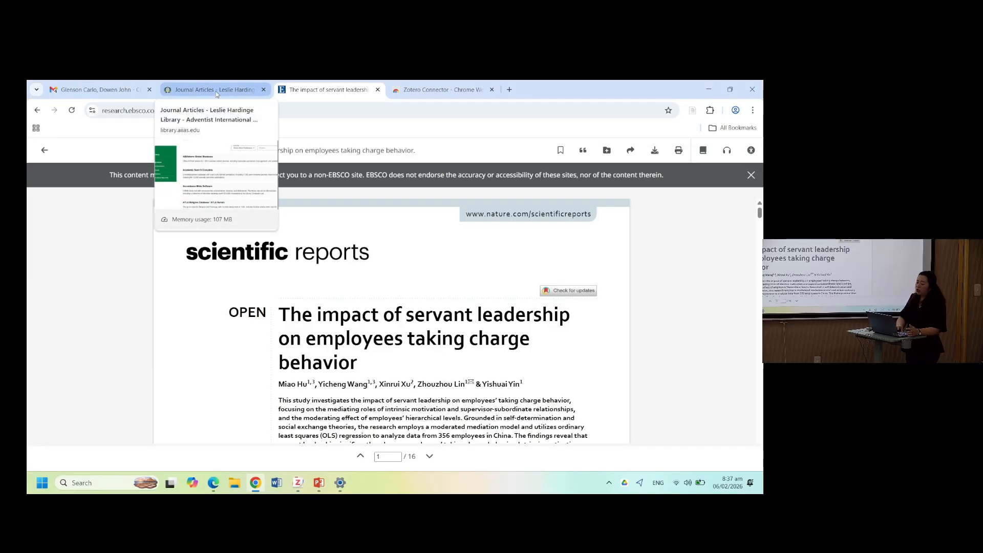
click(216, 92)
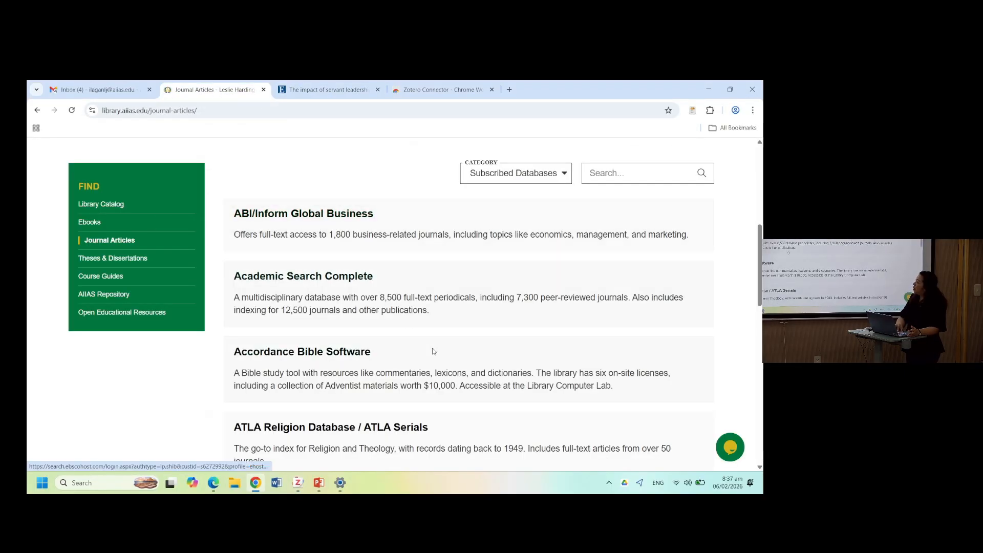
scroll(433, 352, down, 2)
scroll(433, 352, down, 5)
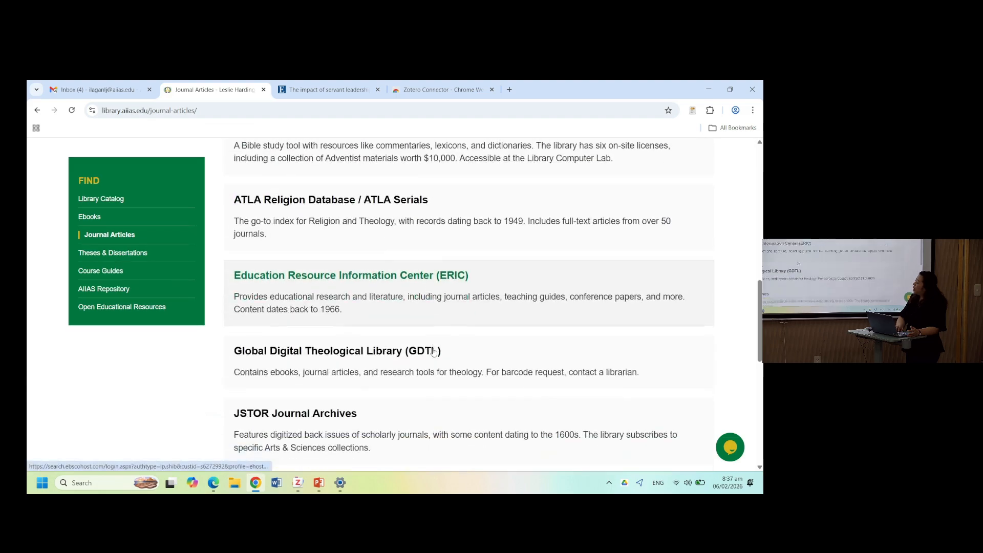
scroll(433, 352, down, 3)
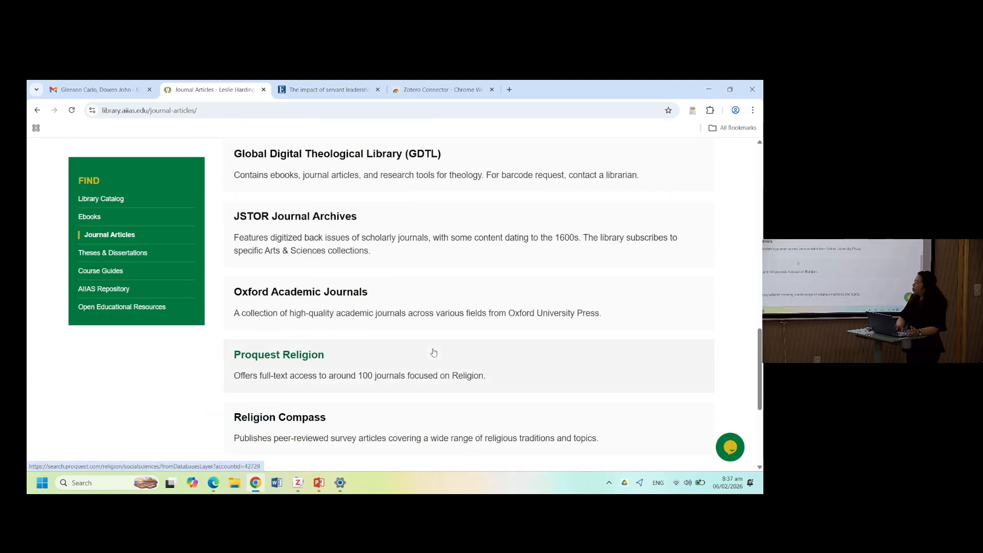
click(278, 356)
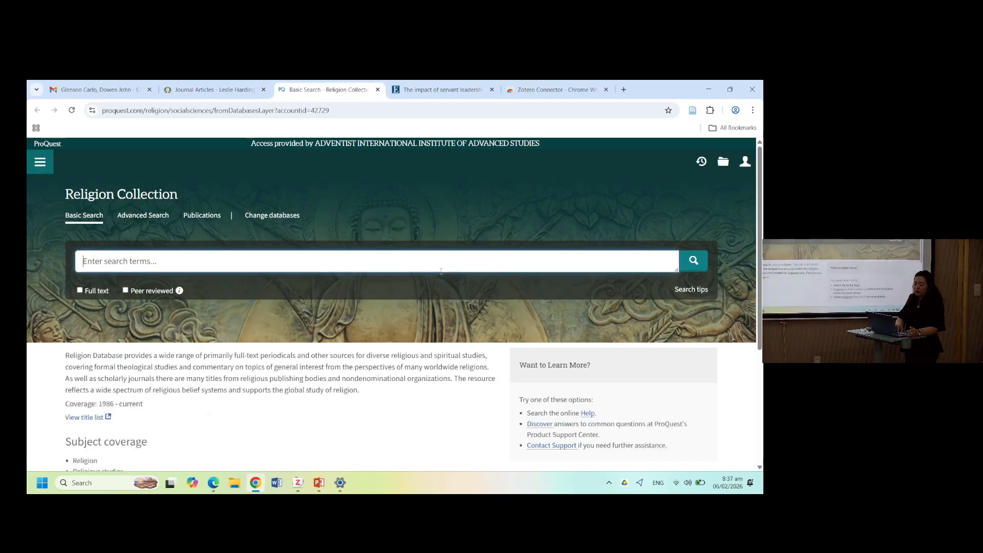
- Search the Religion Collection for servant leadership and limit the results to Dissertations & Theses
text(servant leadership)
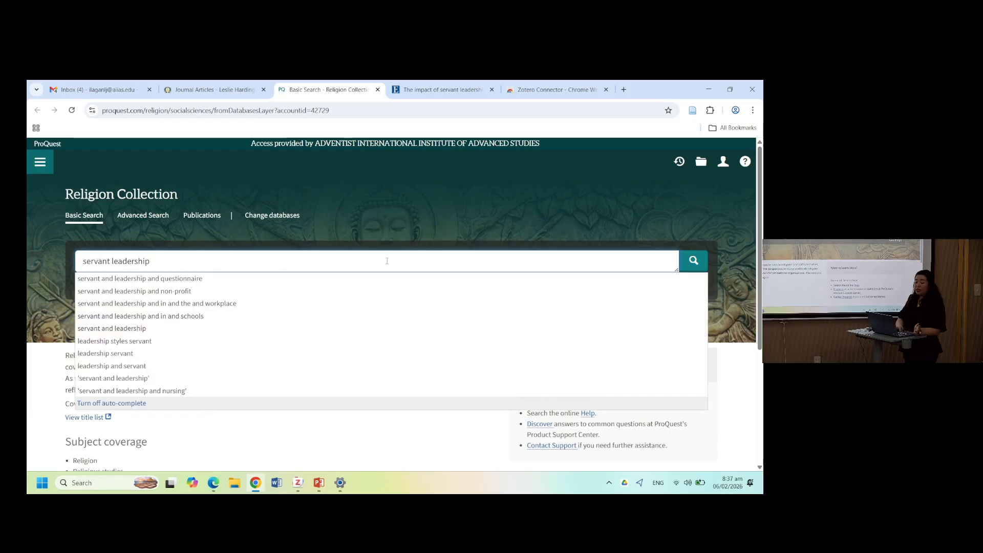
click(693, 261)
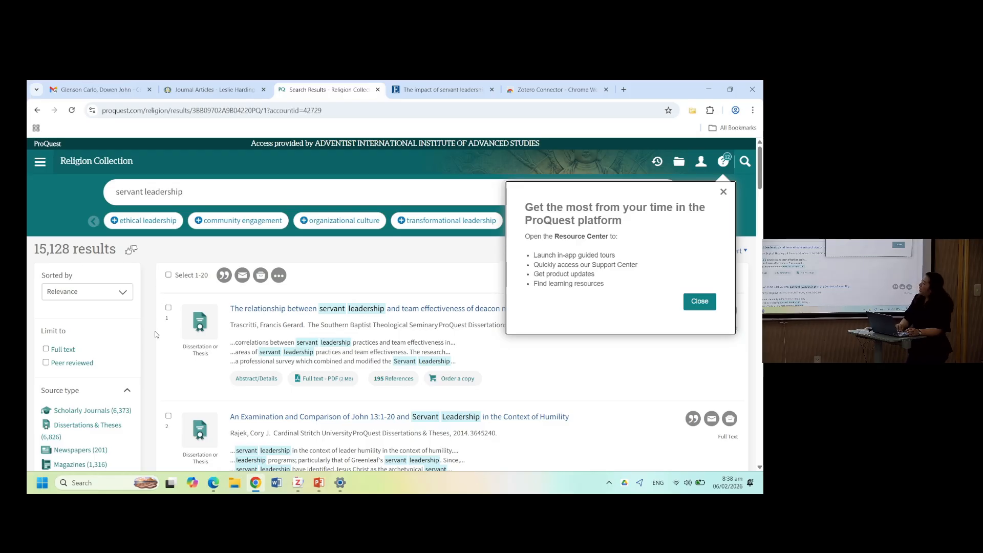
scroll(156, 307, down, 2)
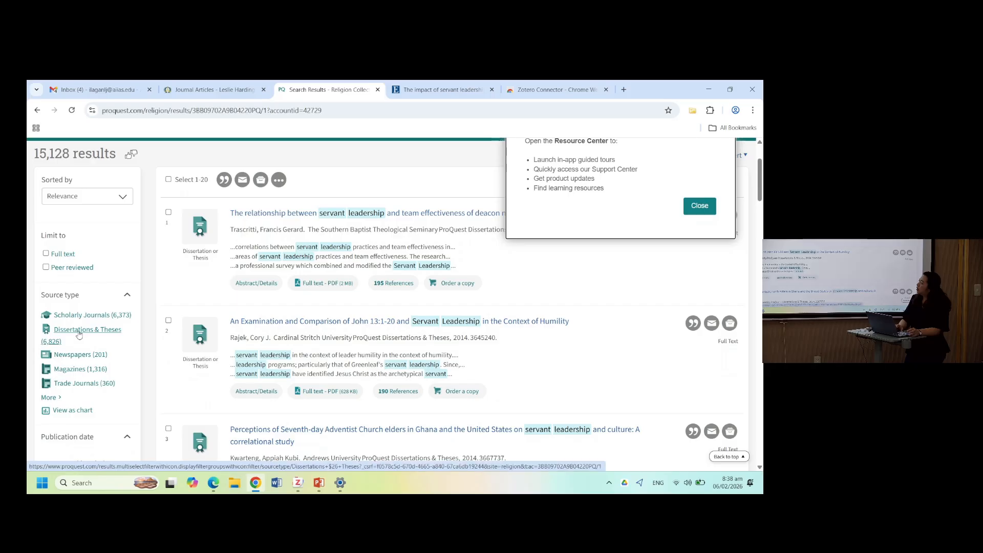
click(79, 335)
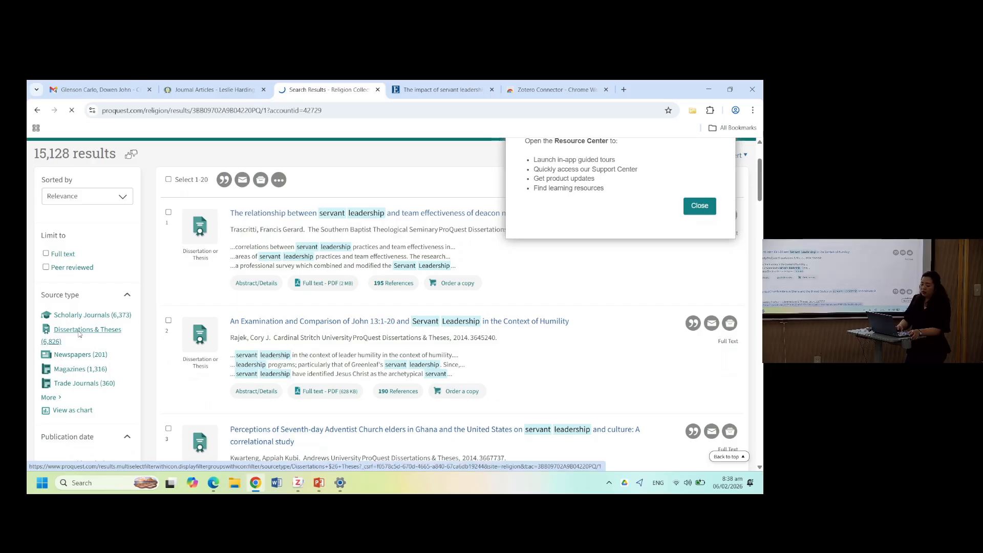
click(699, 206)
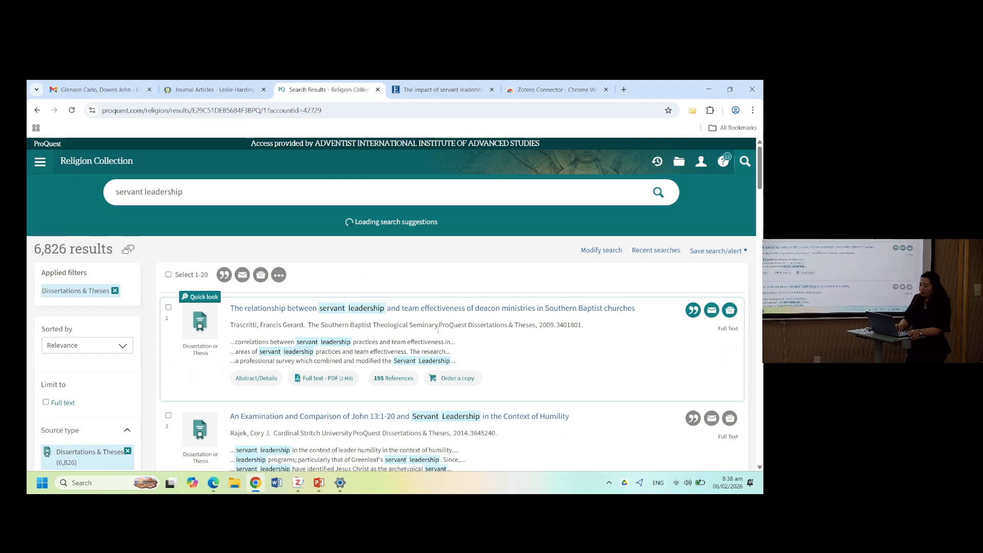
- Open the dissertation The relationship between servant leadership and team effectiveness of deacon ministries and save it with the Zotero Connector
scroll(336, 314, down, 2)
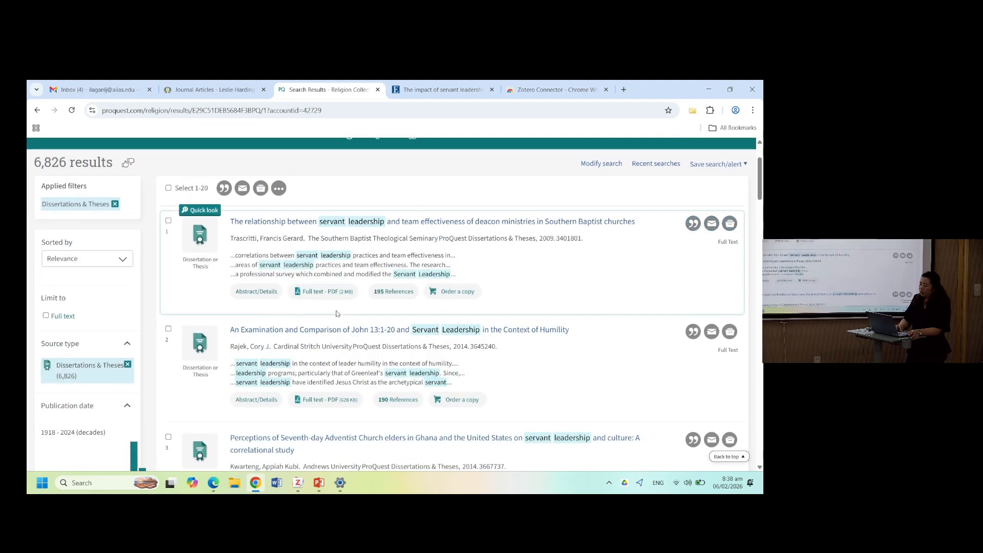
click(441, 222)
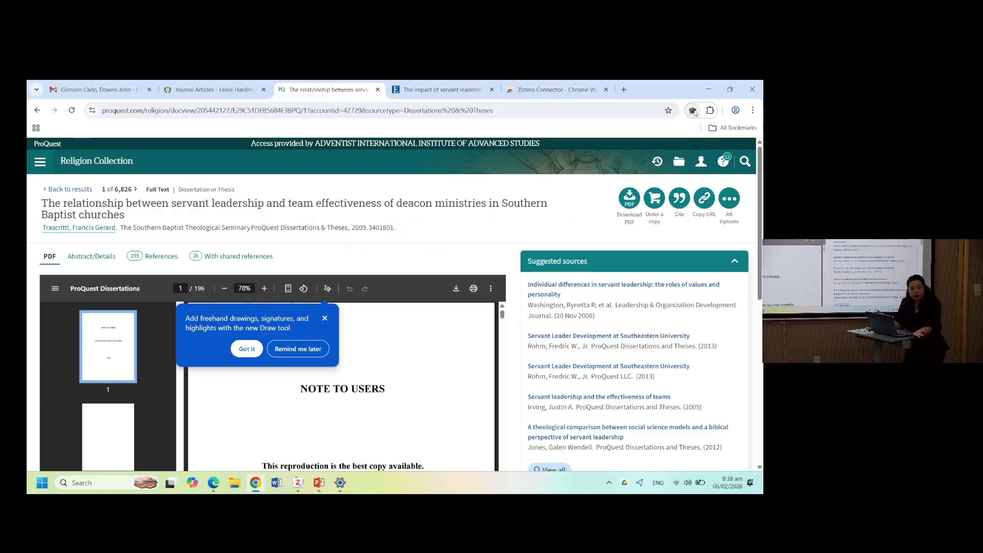
click(693, 111)
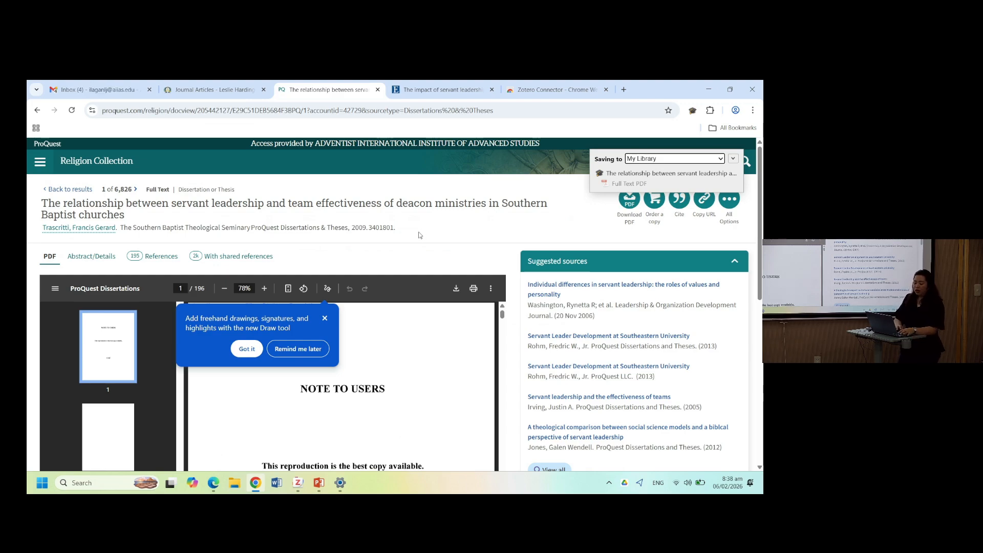
- Expand the saved dissertation in the Zotero library and open its Full Text PDF to review it
key(alt+Tab)
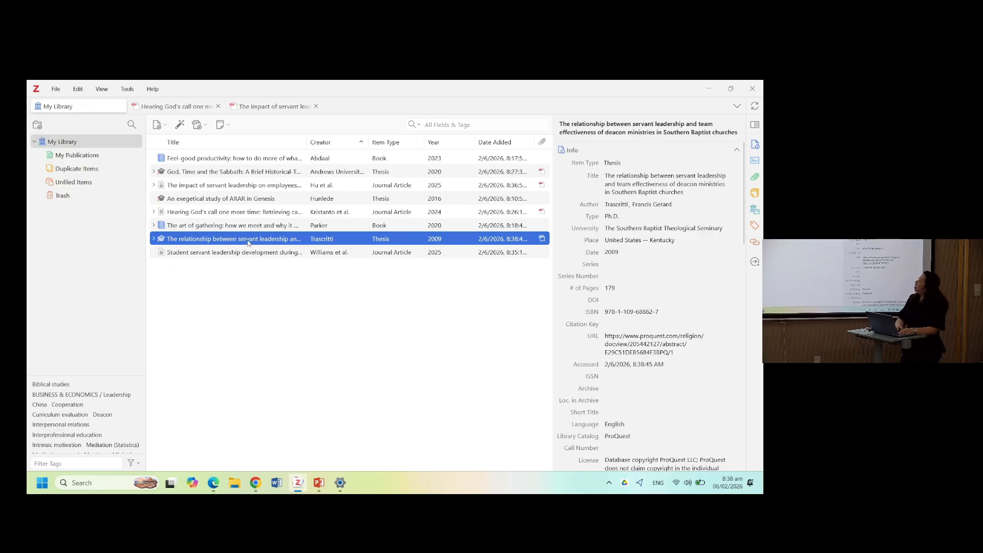
click(153, 239)
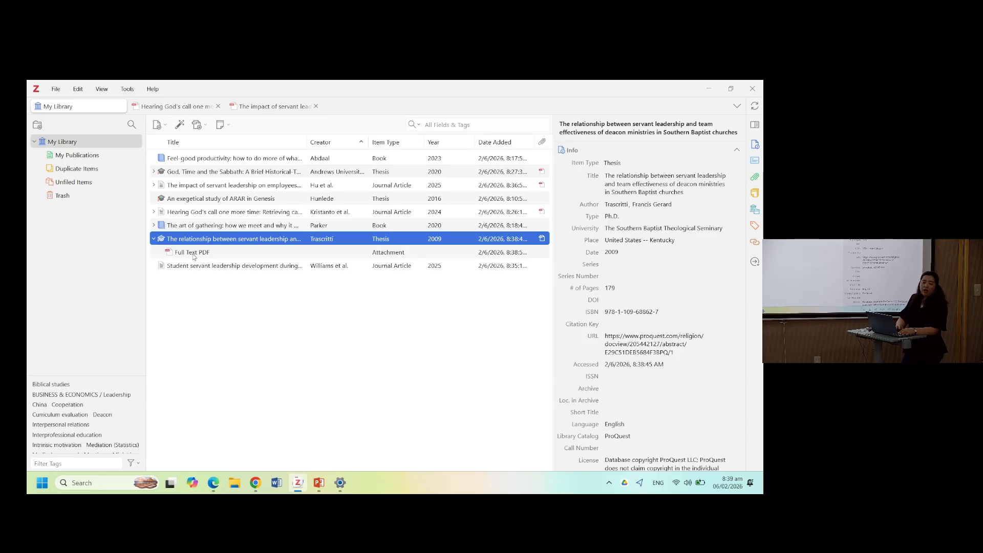
double_click(197, 239)
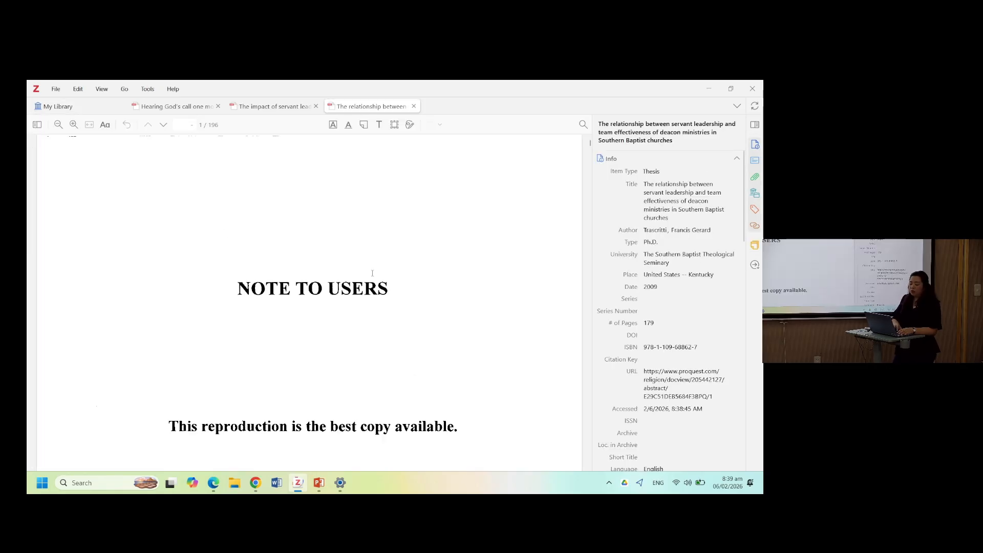
scroll(342, 363, down, 10)
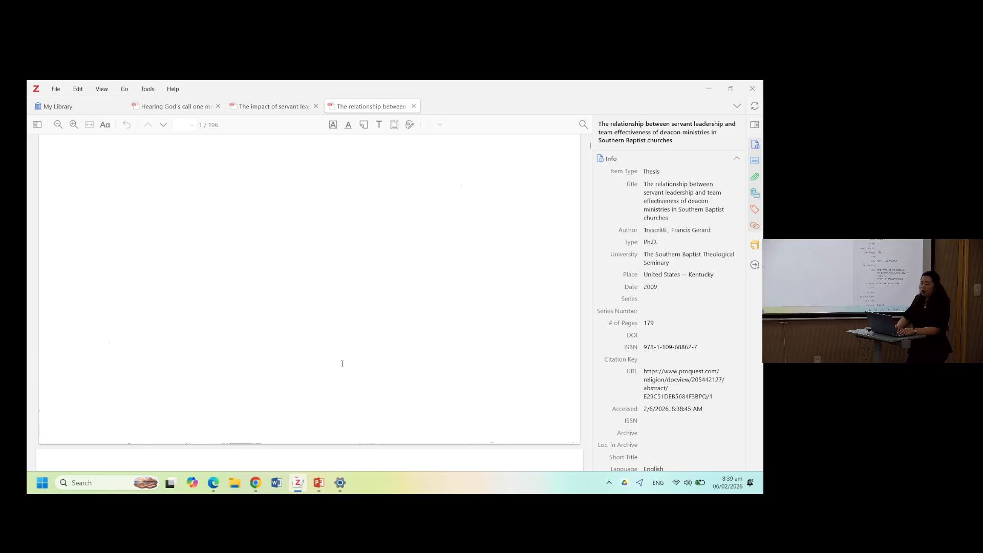
scroll(342, 363, down, 10)
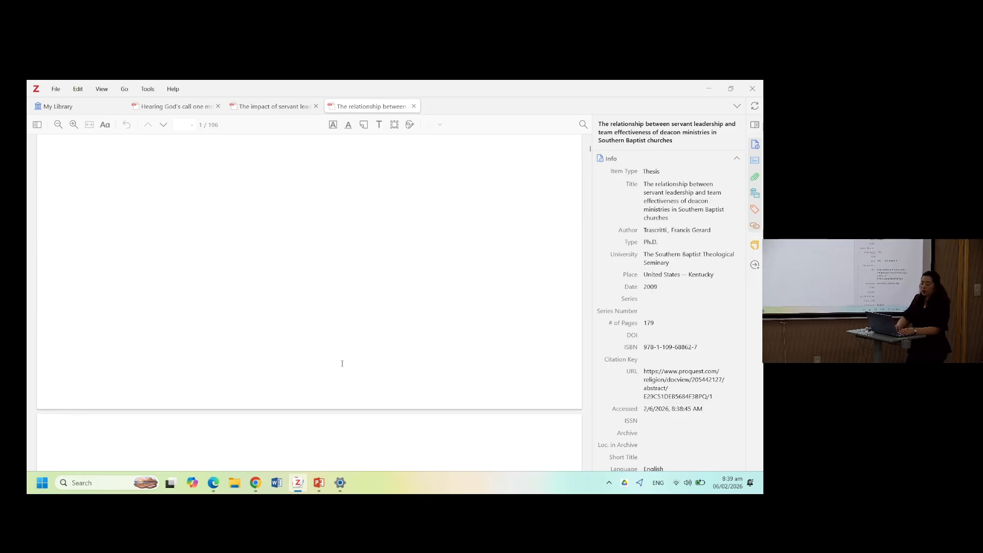
scroll(341, 363, up, 1)
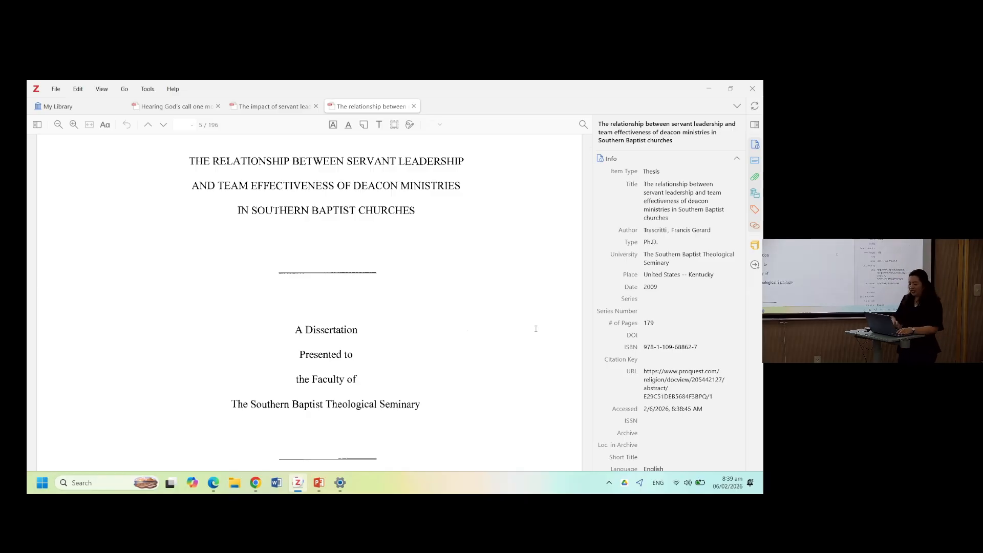
- Search Google for adventist review and open the Adventist Review website
key(alt+Tab)
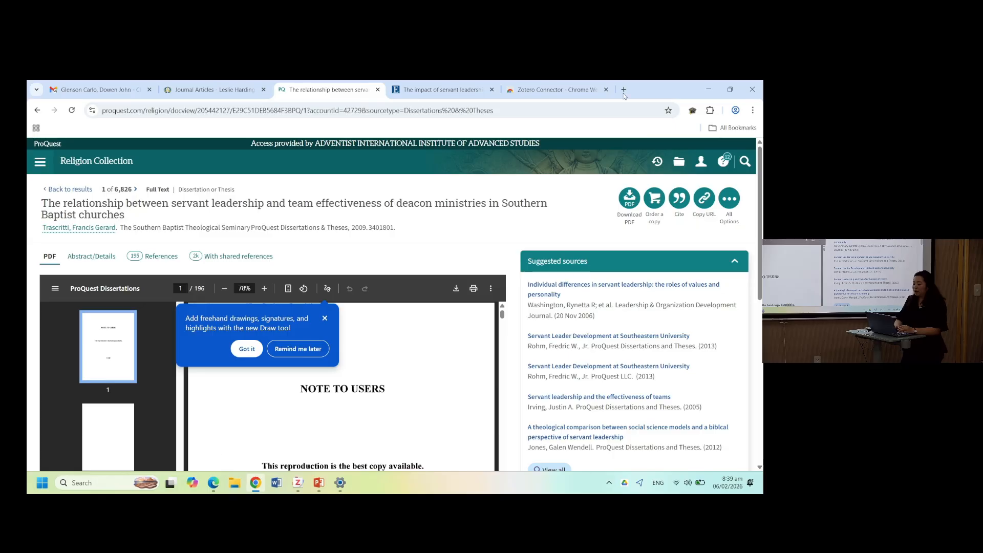
click(584, 89)
click(545, 108)
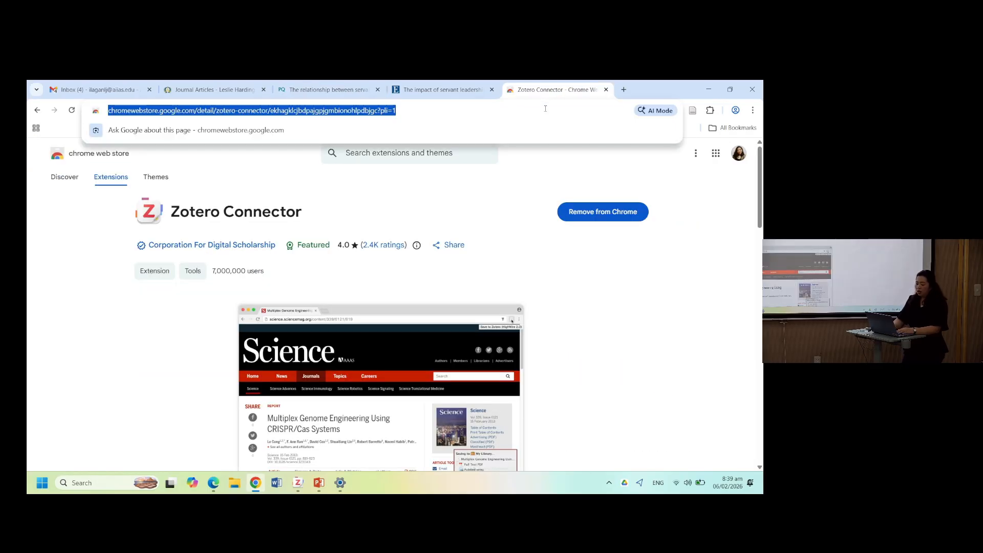
text(adven)
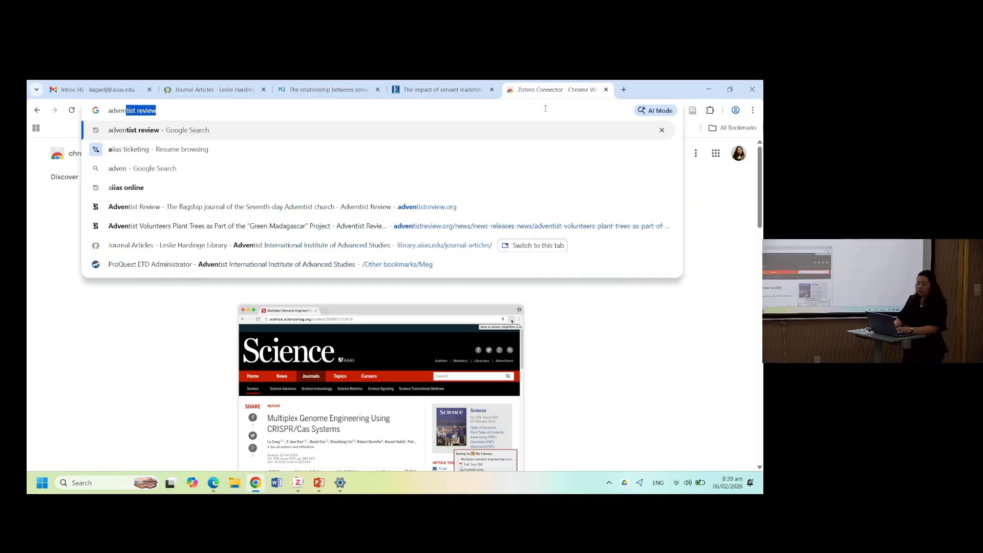
key(Return)
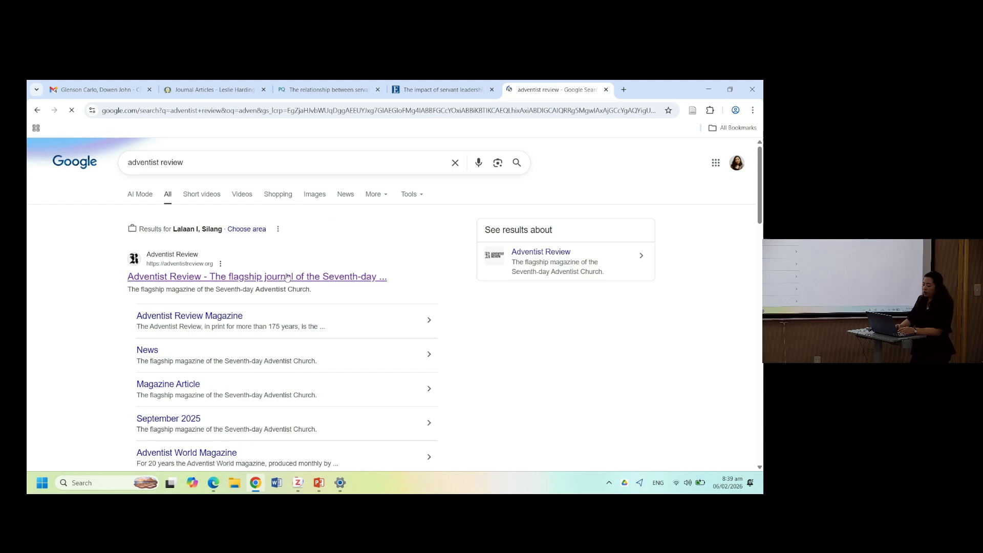
click(281, 277)
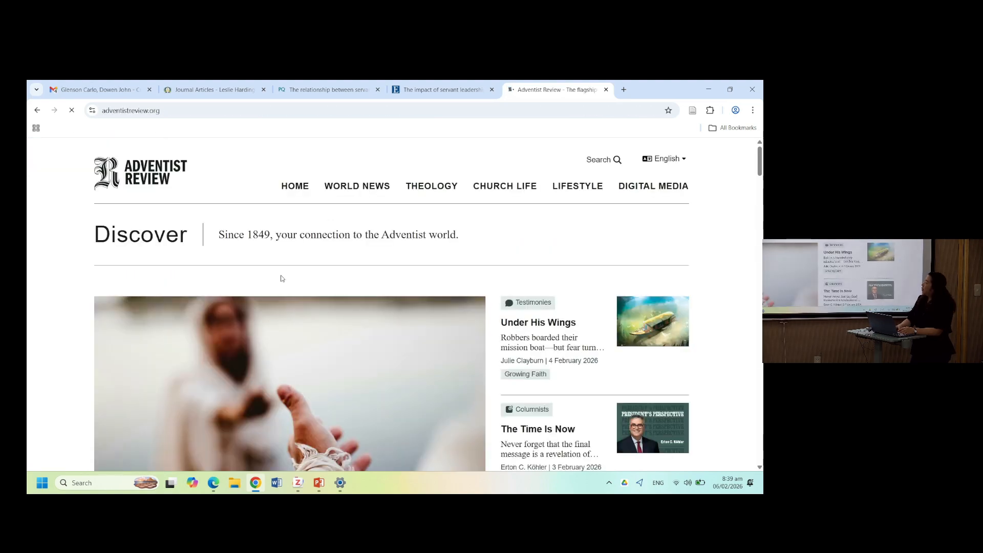
- Open the article Dethroning God With Good and save it to Zotero with the Zotero Connector
scroll(446, 376, down, 2)
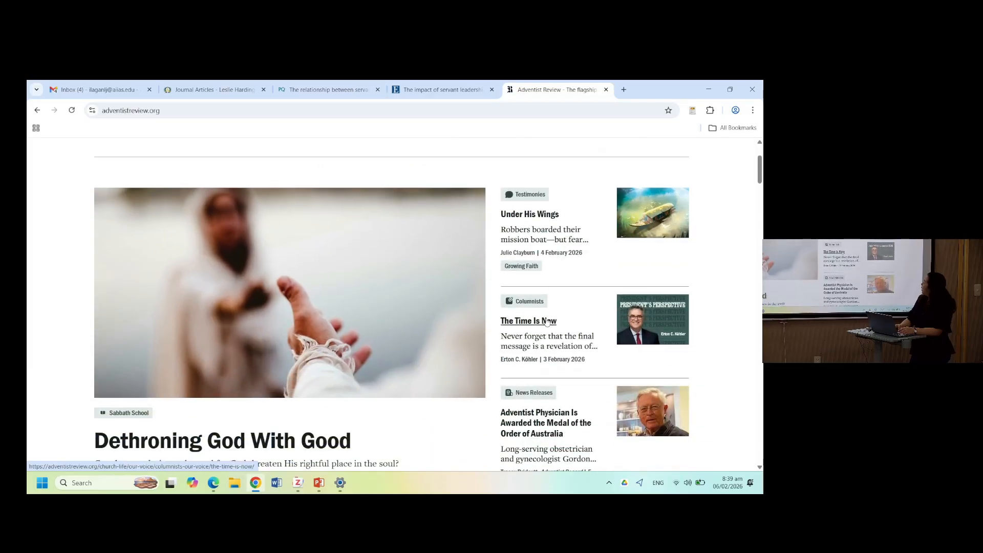
scroll(306, 252, down, 3)
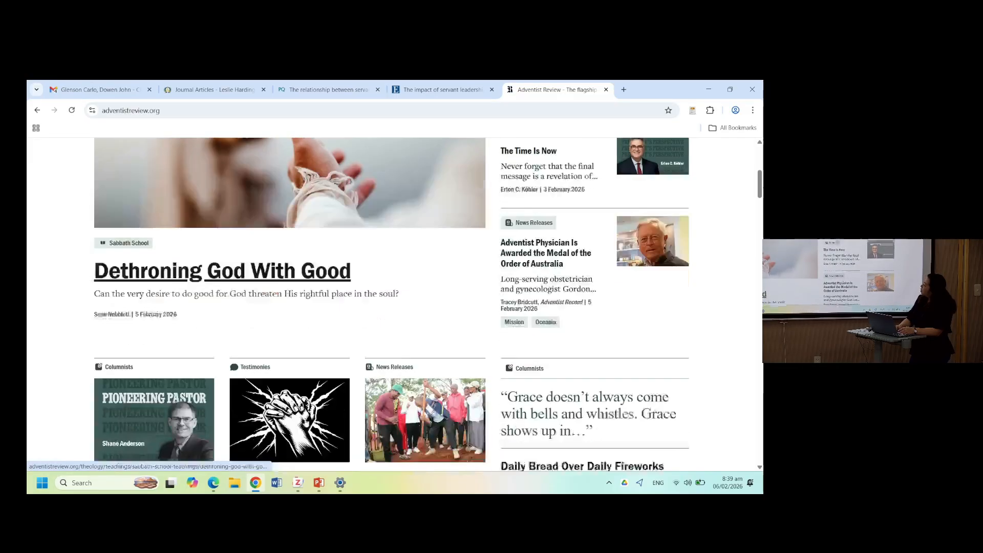
click(301, 264)
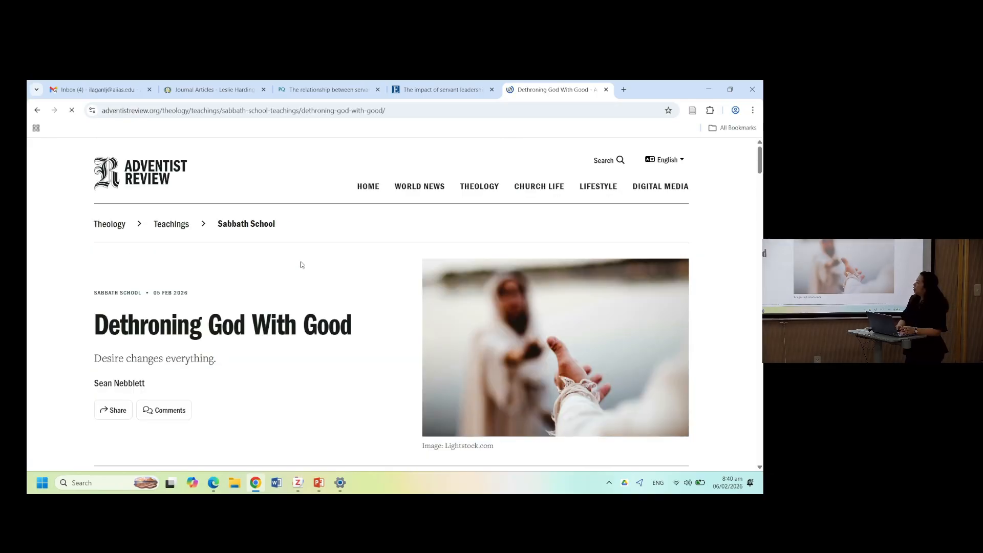
scroll(303, 359, down, 1)
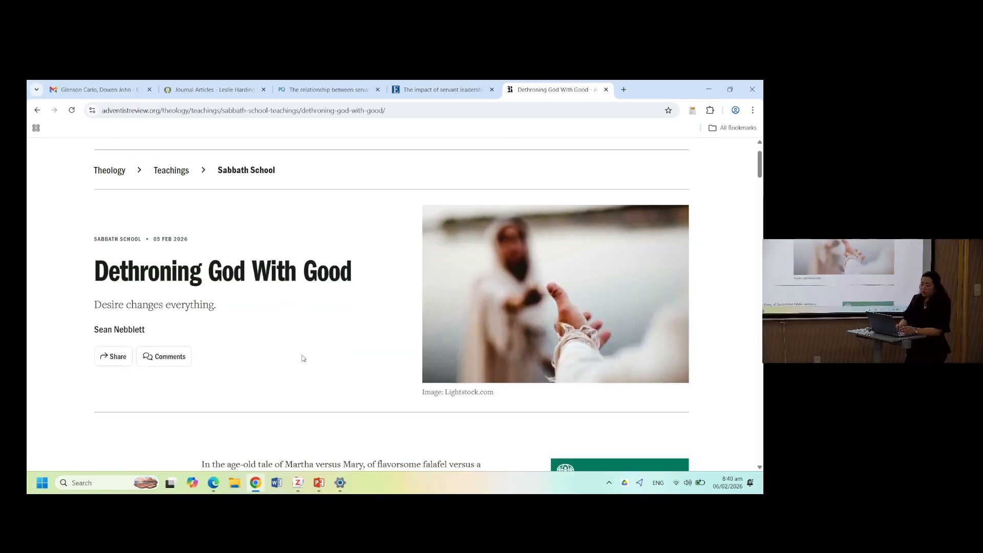
scroll(303, 359, down, 8)
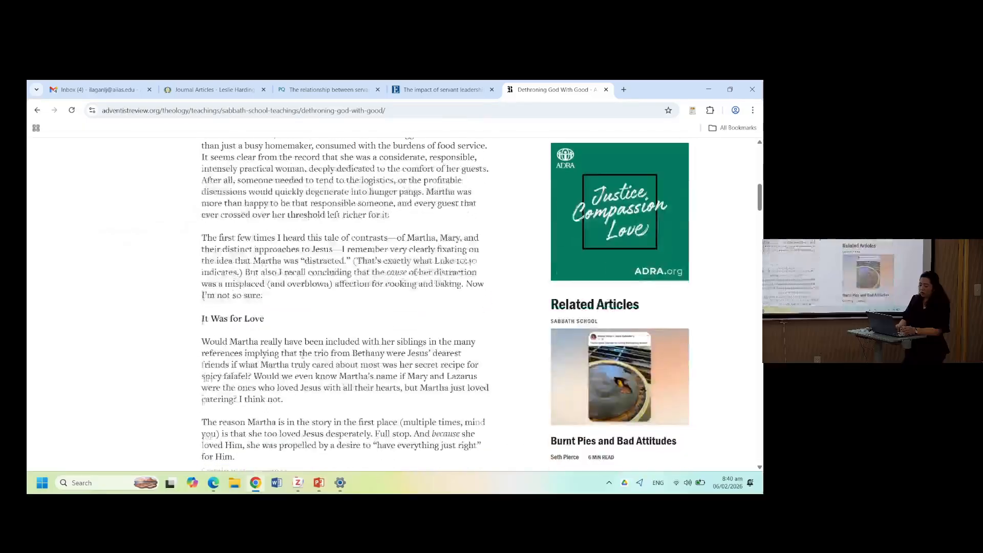
scroll(303, 355, down, 20)
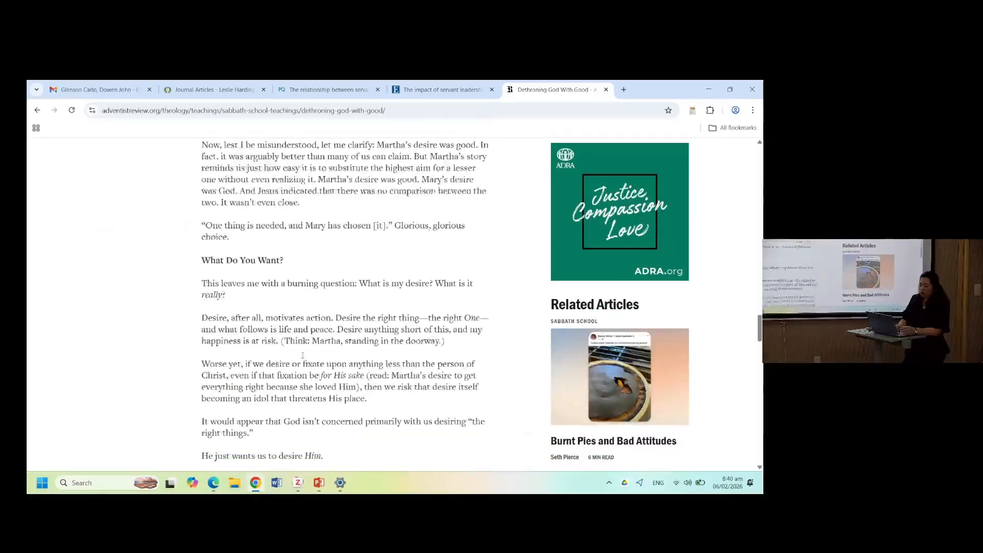
scroll(302, 354, down, 18)
scroll(303, 358, up, 8)
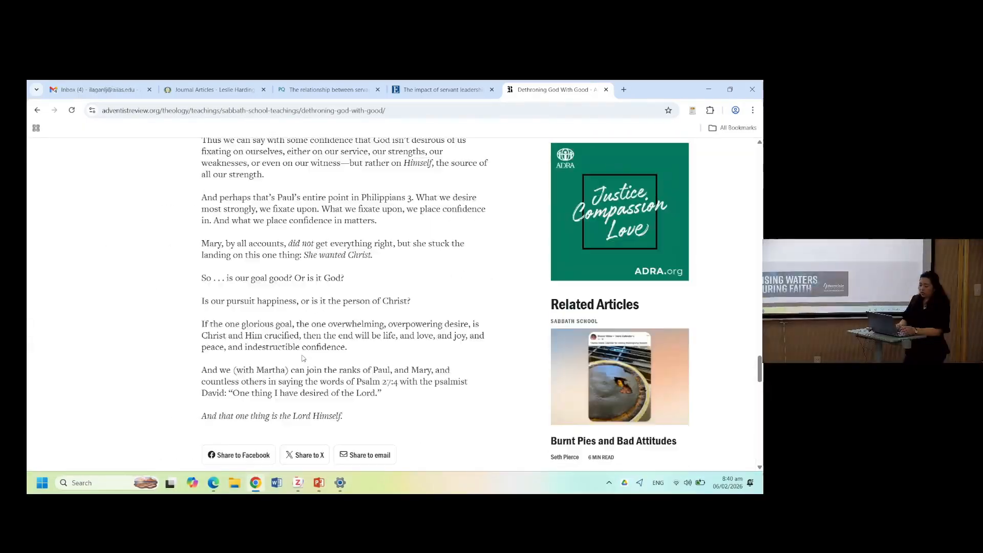
scroll(303, 358, up, 20)
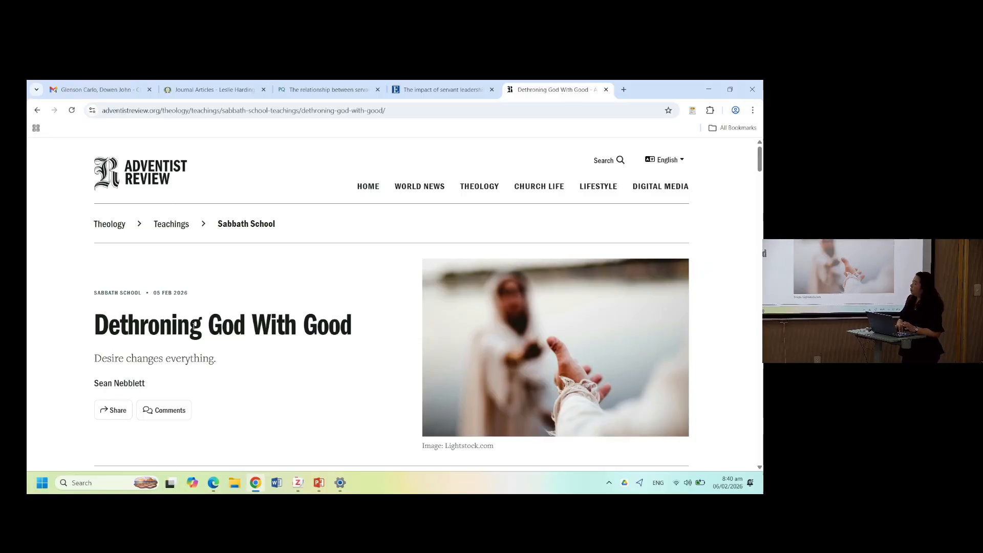
scroll(335, 374, down, 1)
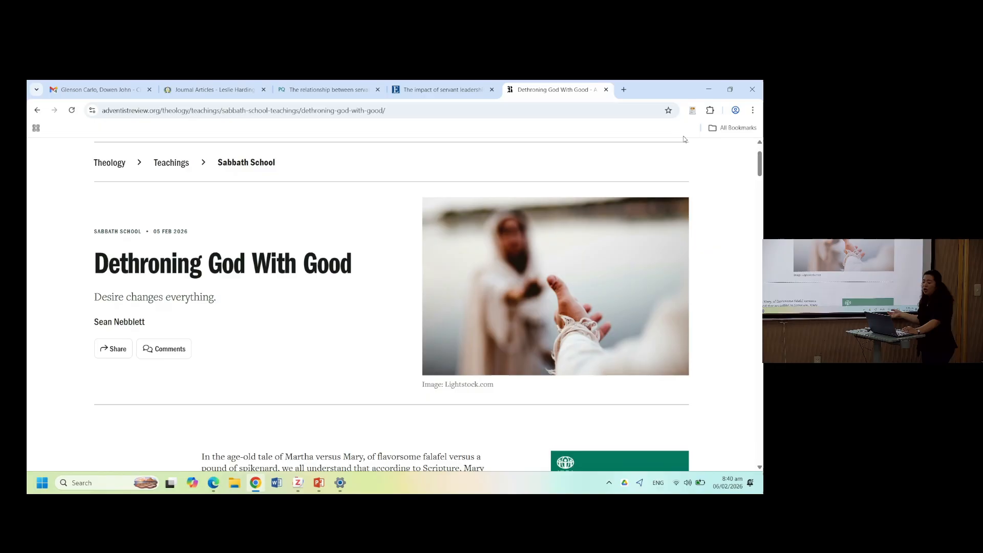
click(692, 111)
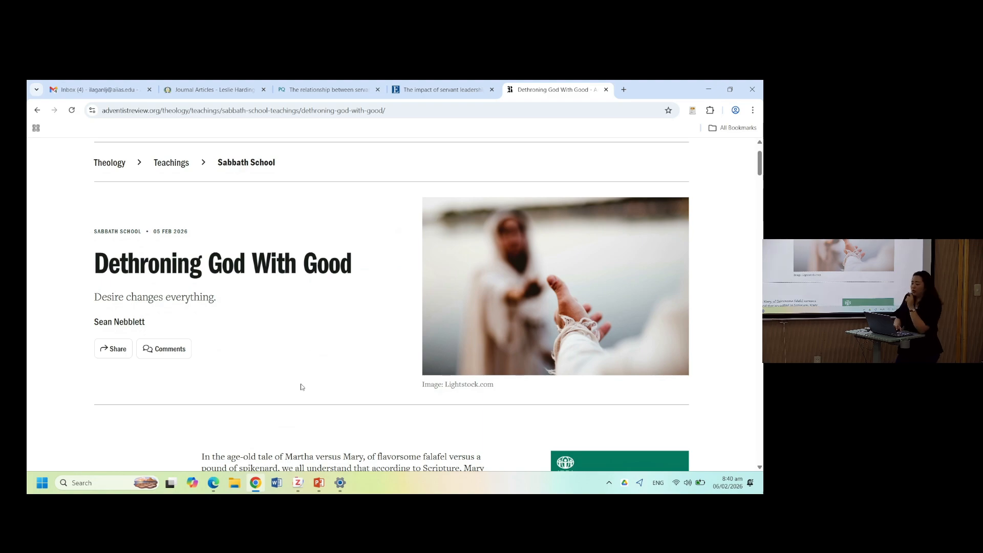
- Expand the saved blog post in the Zotero library and open its snapshot
key(alt+Tab)
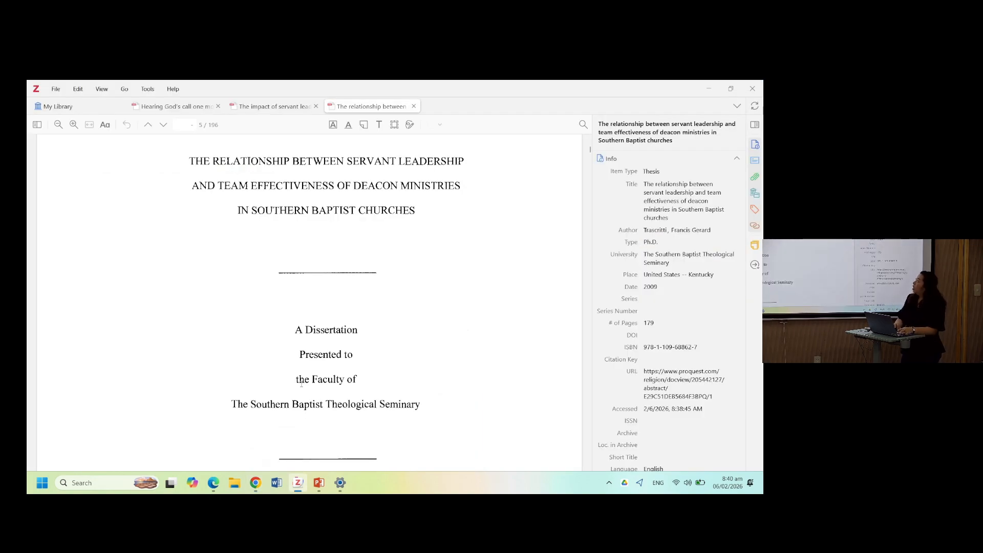
click(106, 105)
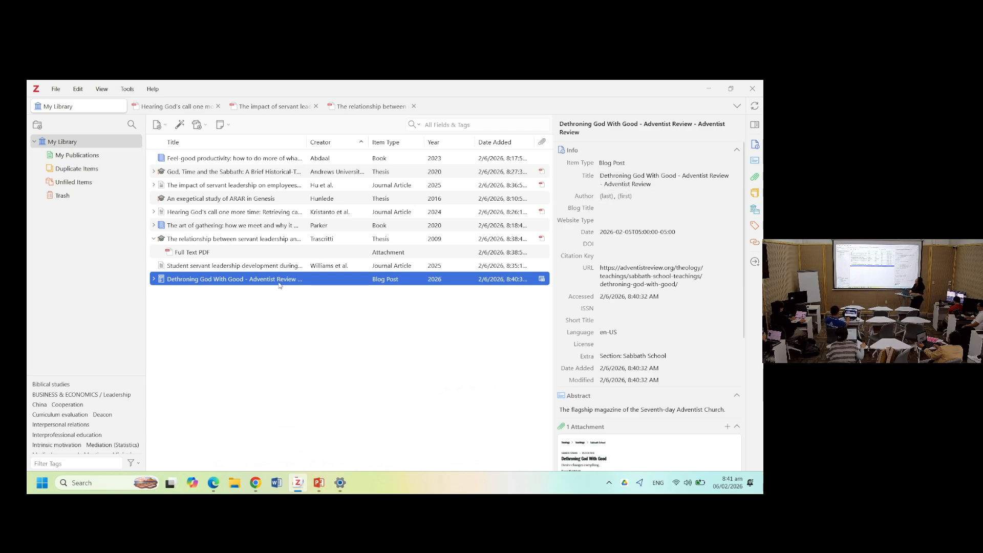
click(154, 279)
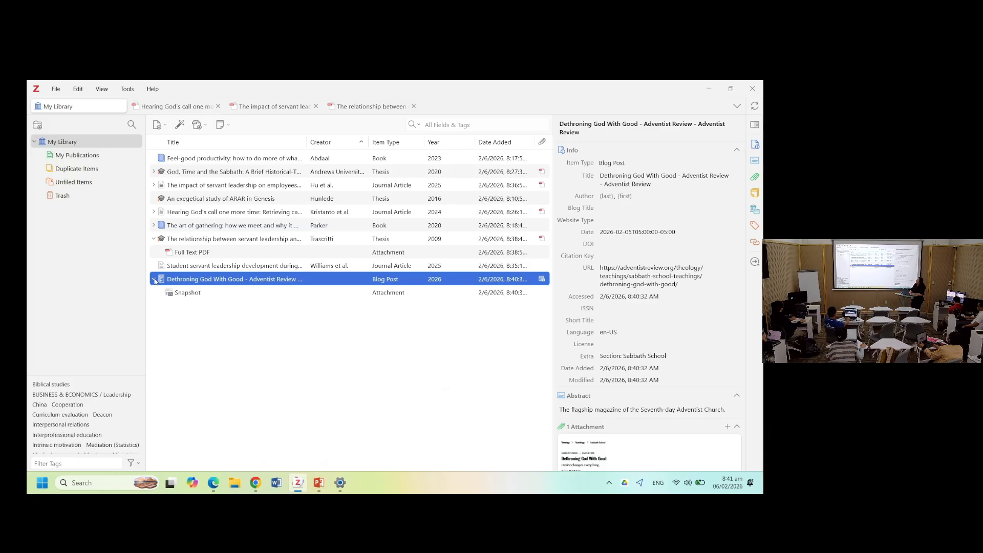
double_click(192, 278)
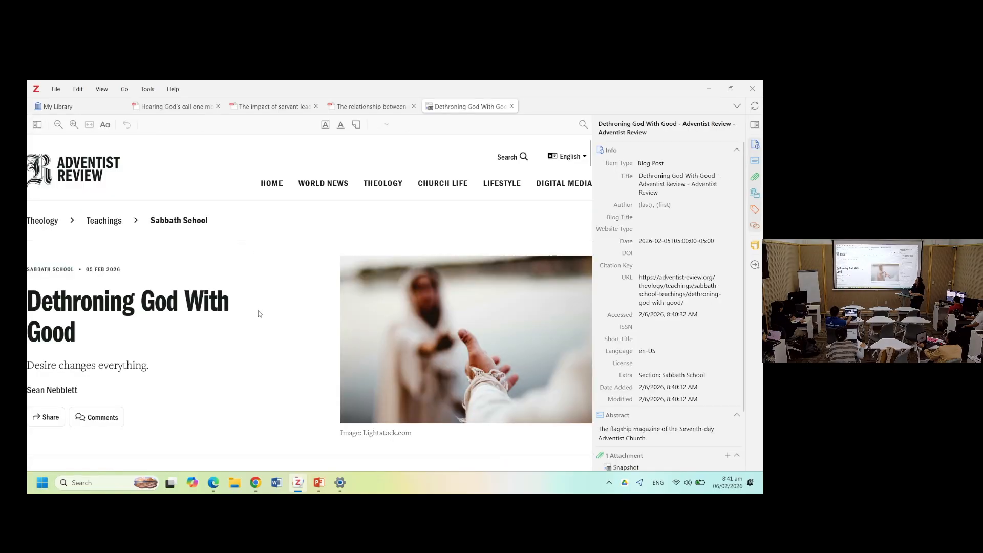
- Scroll through the snapshot and turn on Reading Mode
scroll(258, 314, down, 15)
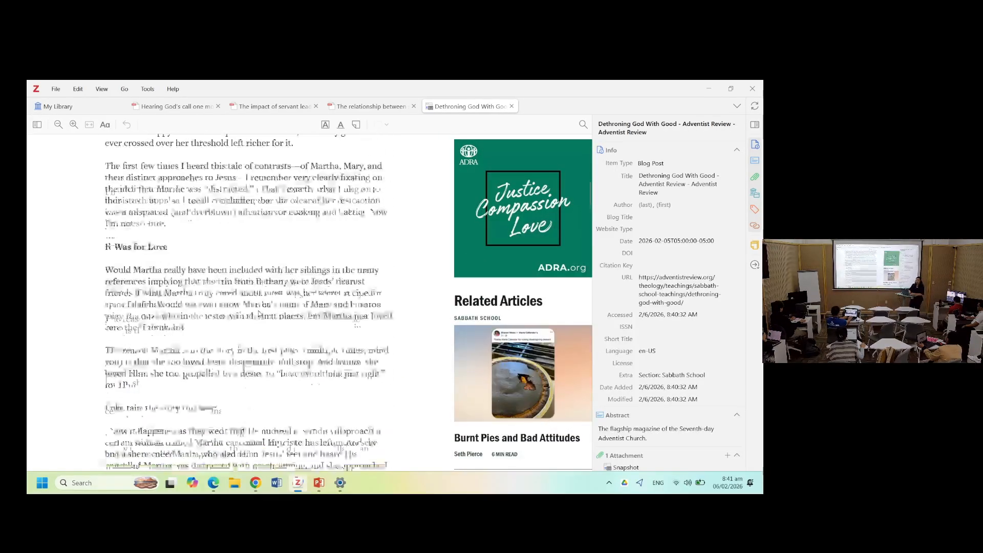
scroll(258, 313, down, 12)
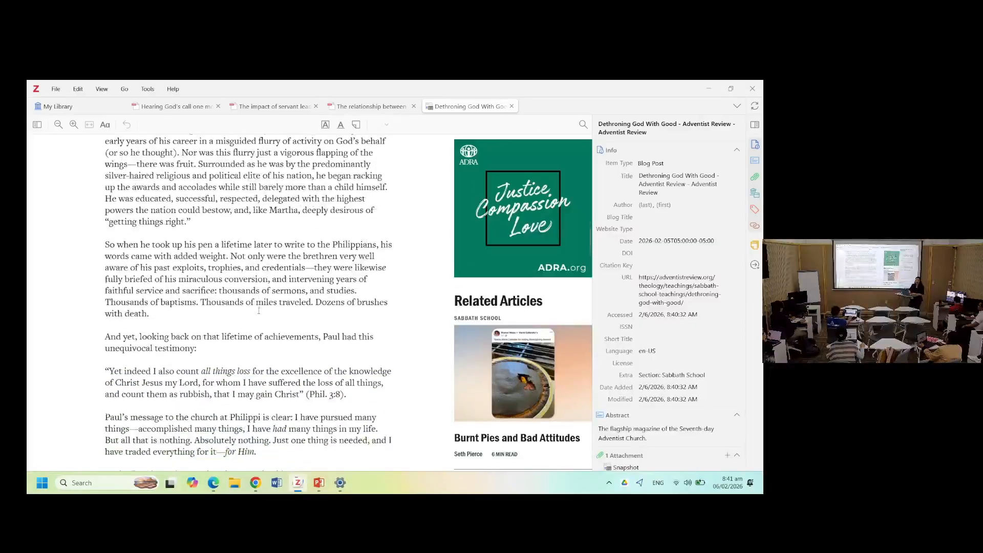
scroll(258, 312, up, 20)
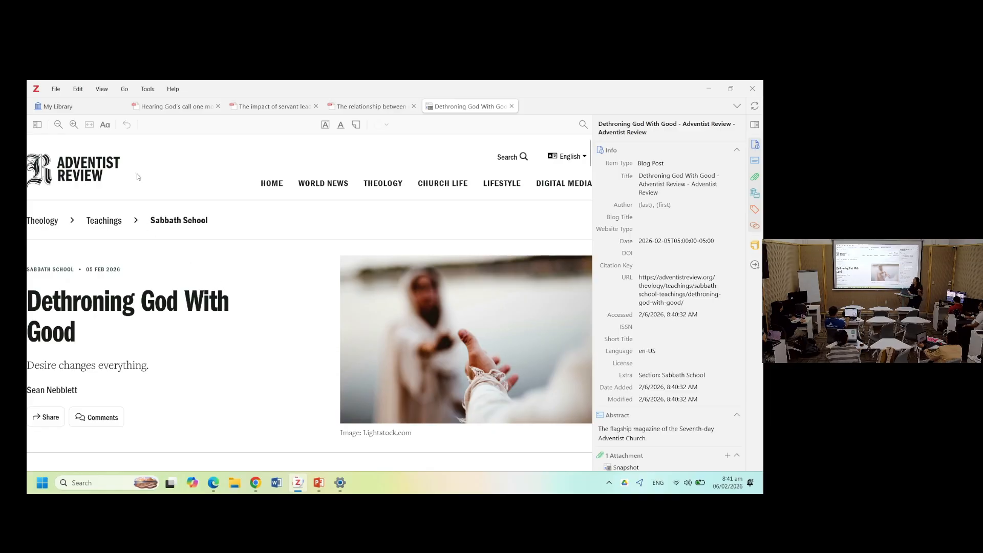
click(105, 126)
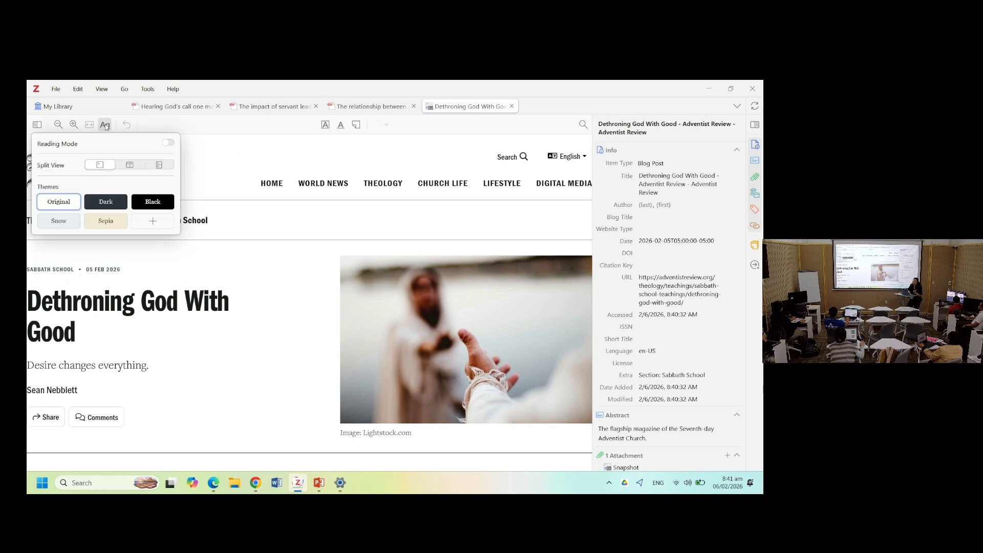
click(170, 143)
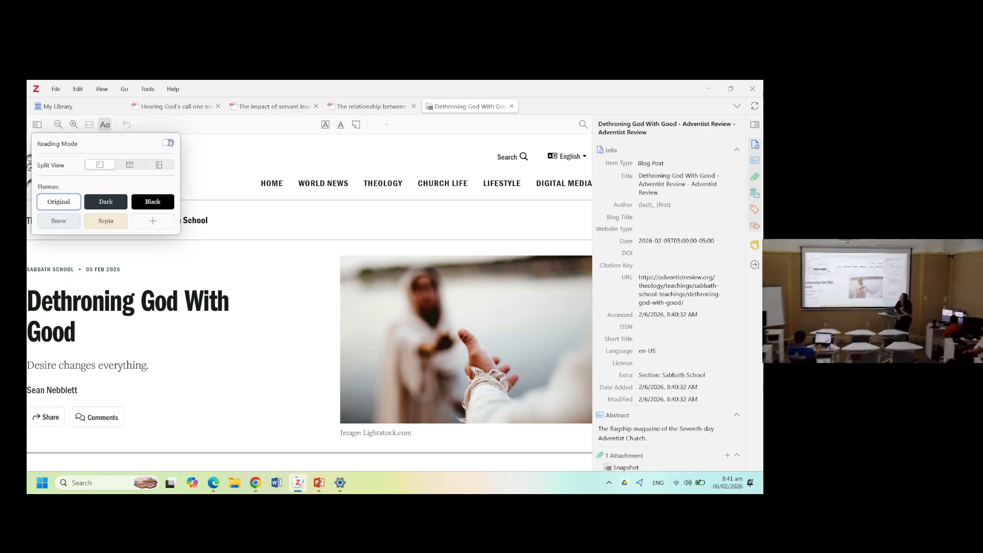
click(280, 264)
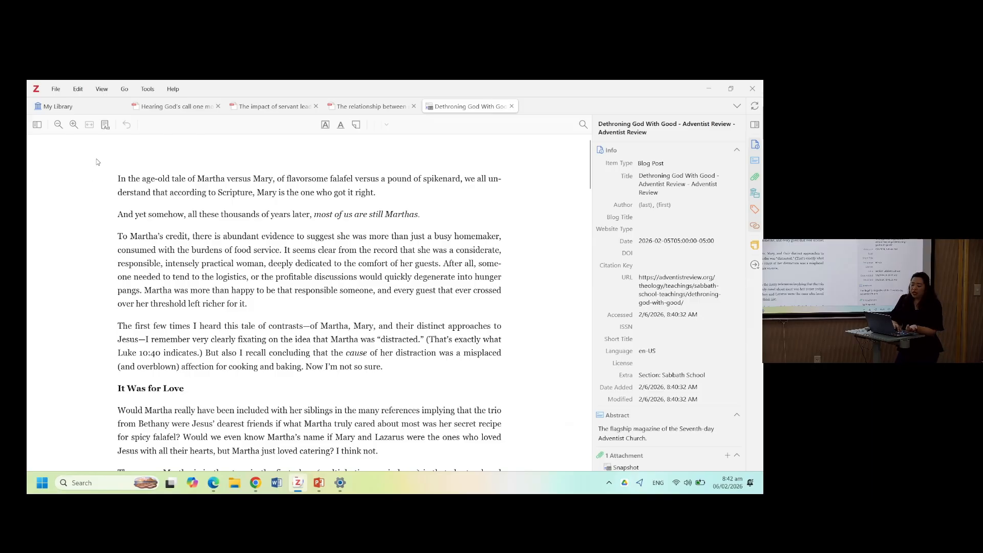
- Set the reader theme to Sepia and turn Reading Mode off
click(105, 125)
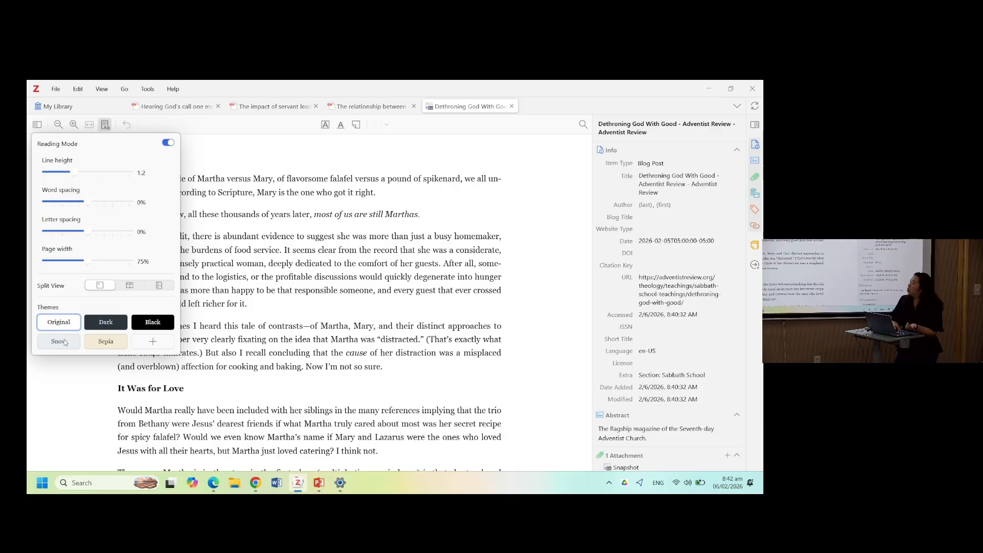
click(138, 327)
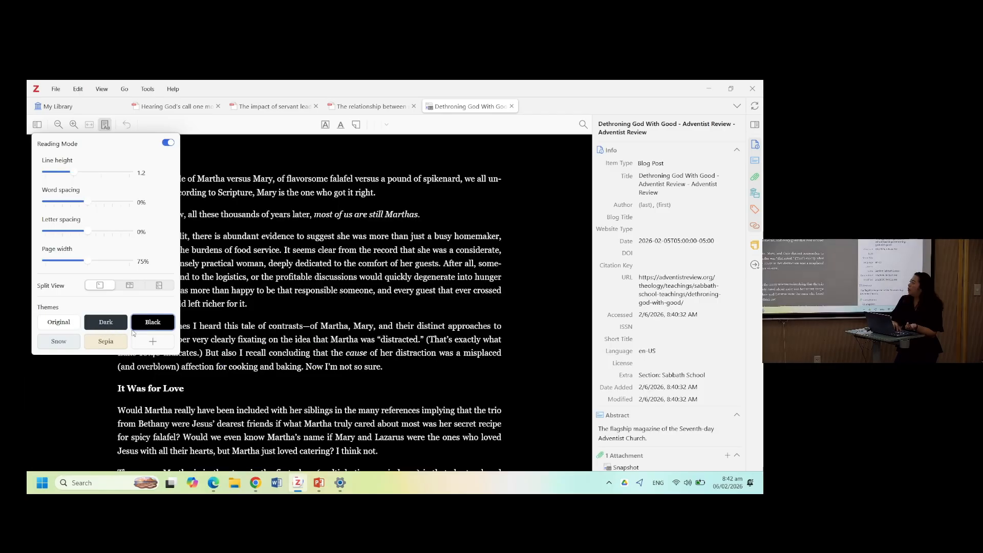
click(117, 344)
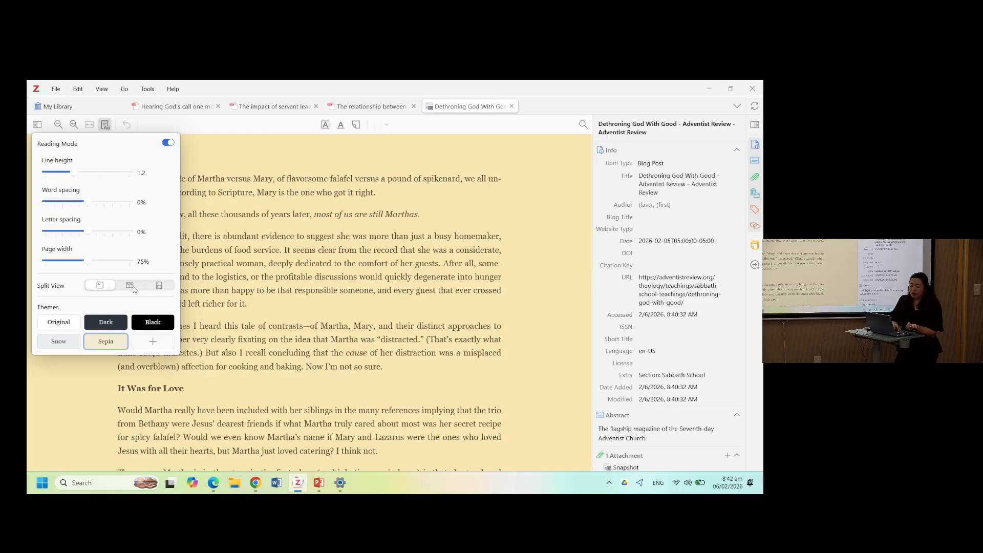
click(168, 144)
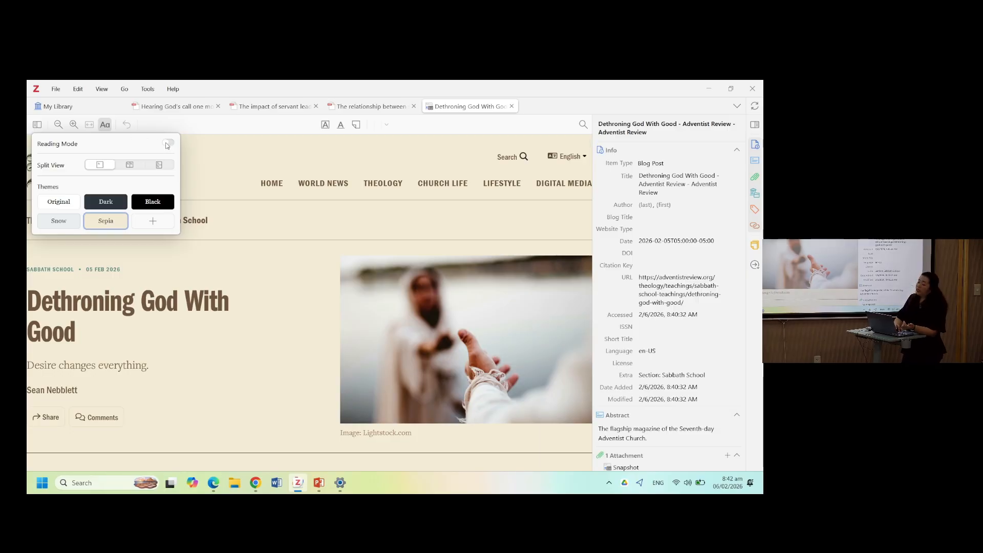
- Compare the appearance settings of the dissertation PDF and the blog post snapshot
click(104, 124)
scroll(186, 287, down, 3)
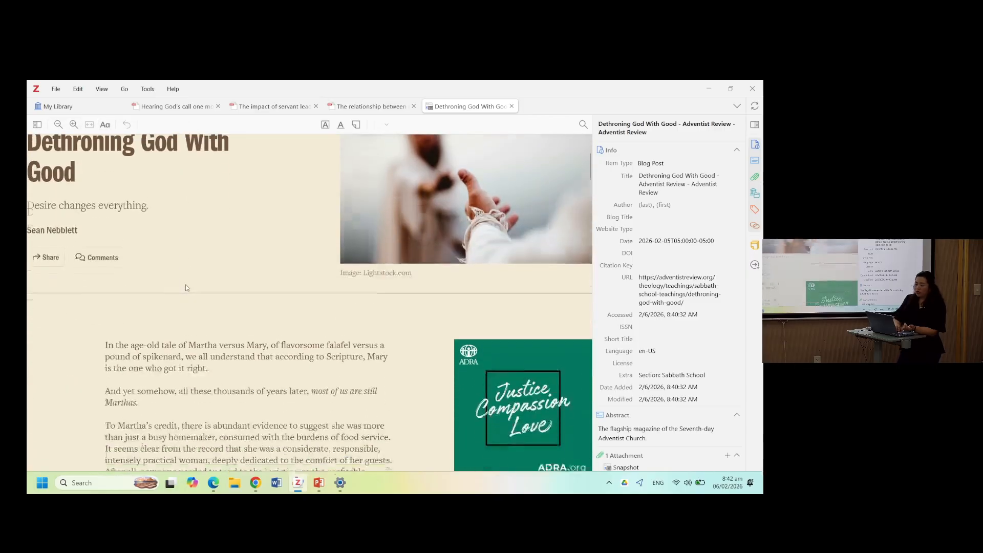
scroll(187, 287, up, 3)
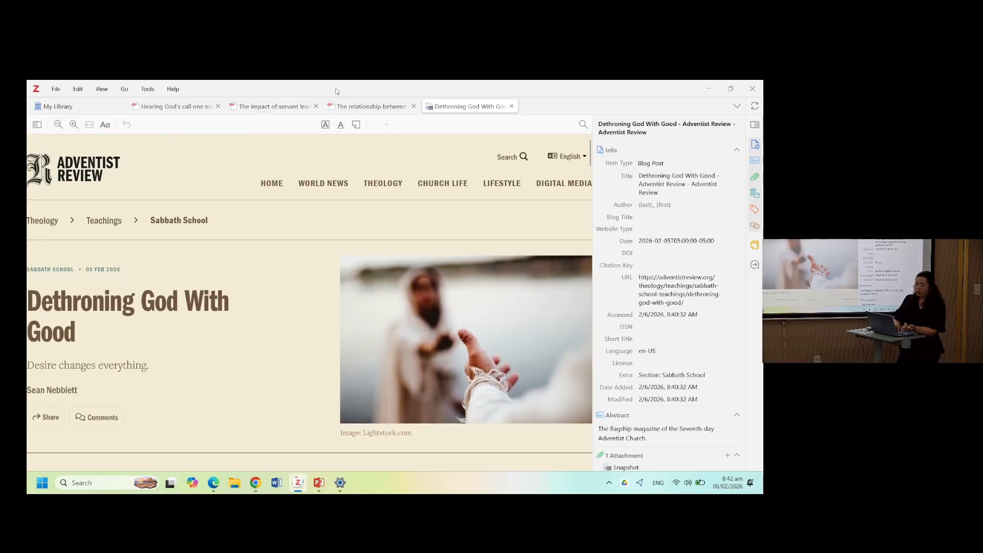
click(358, 106)
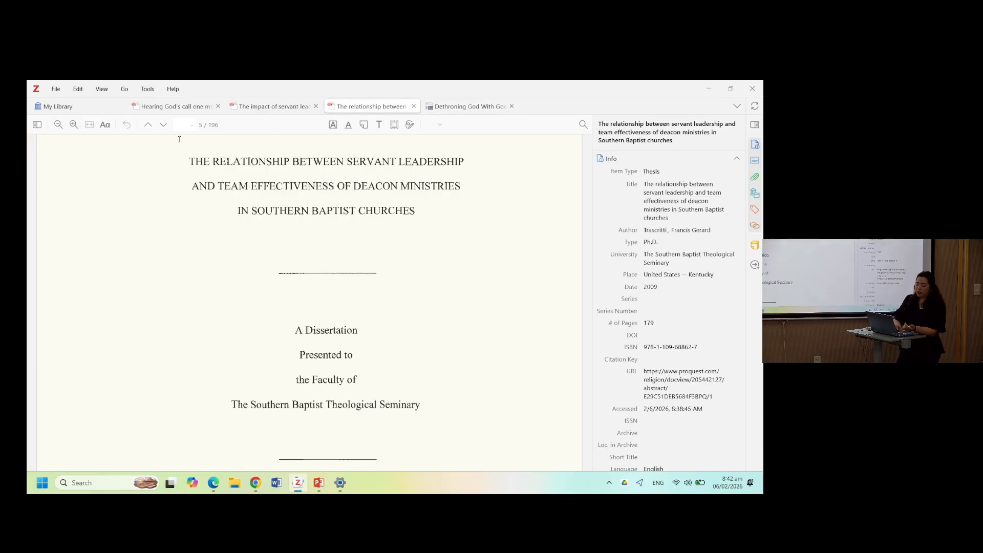
click(105, 125)
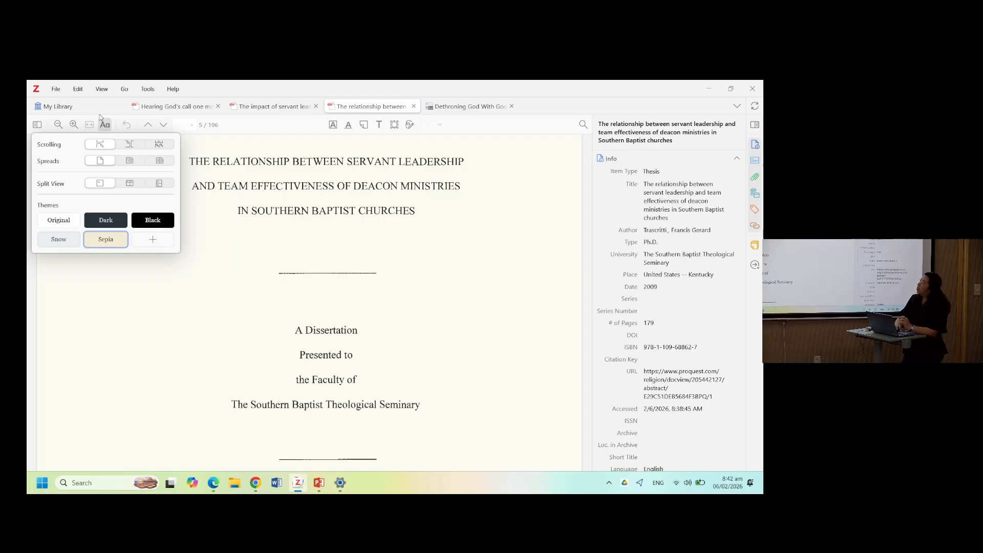
click(457, 106)
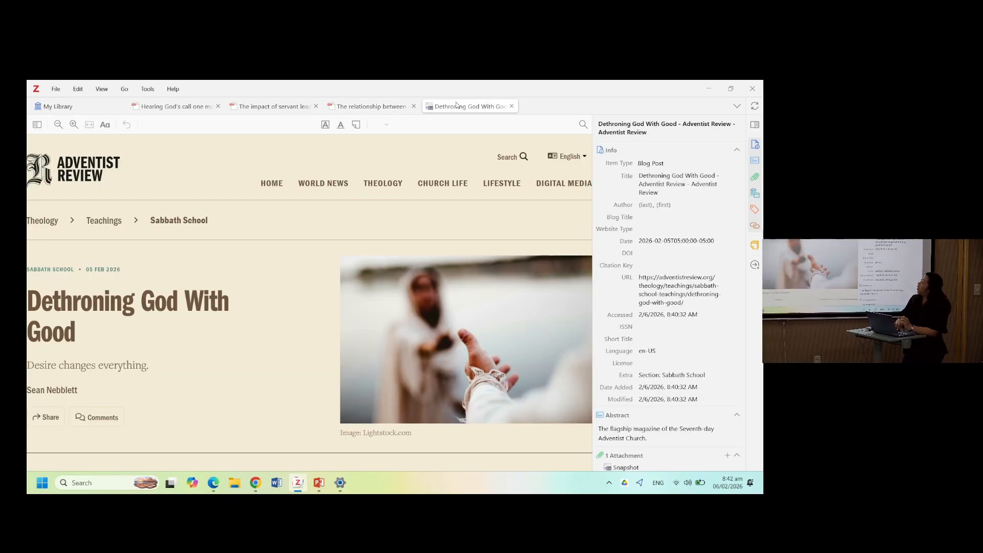
click(105, 127)
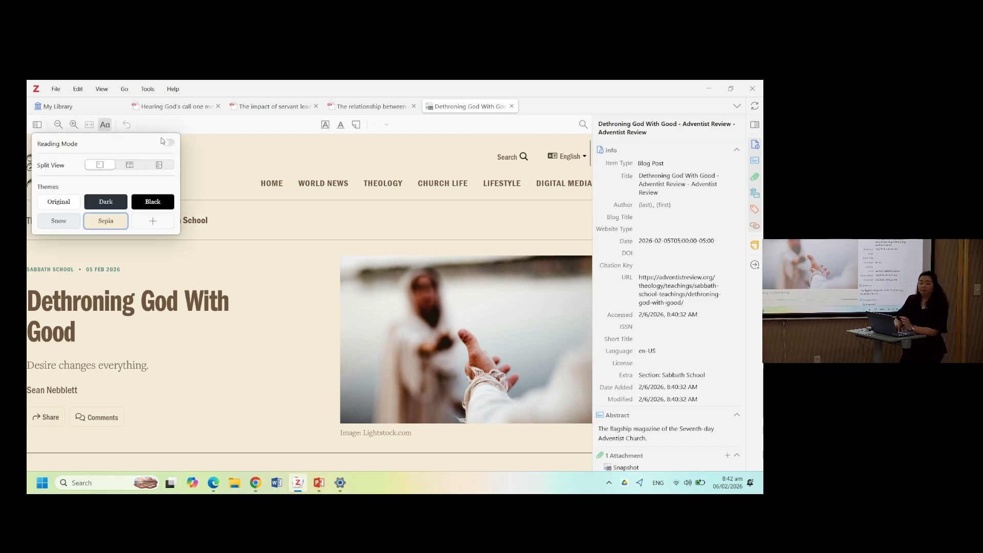
- Close the appearance settings and scroll down through the blog post snapshot
click(272, 201)
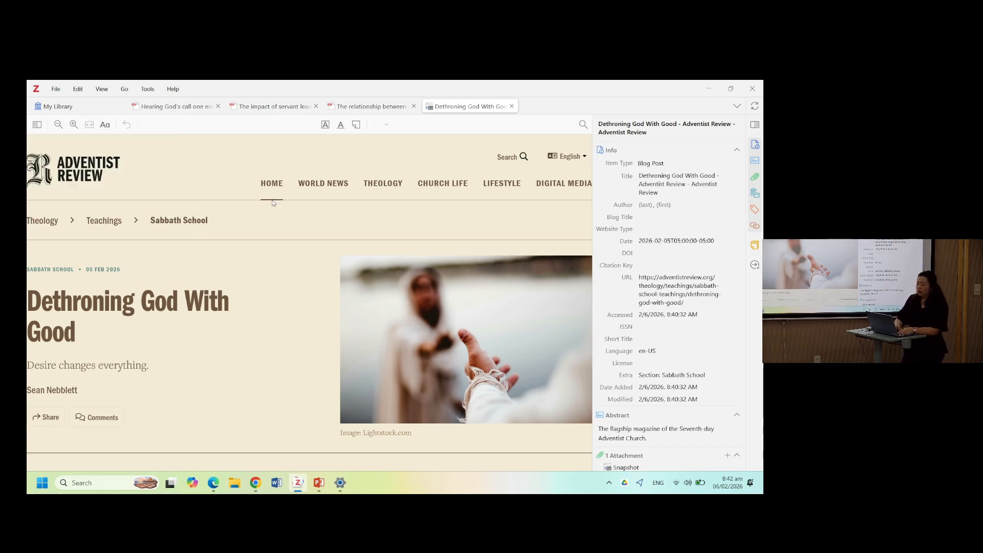
scroll(246, 307, down, 1)
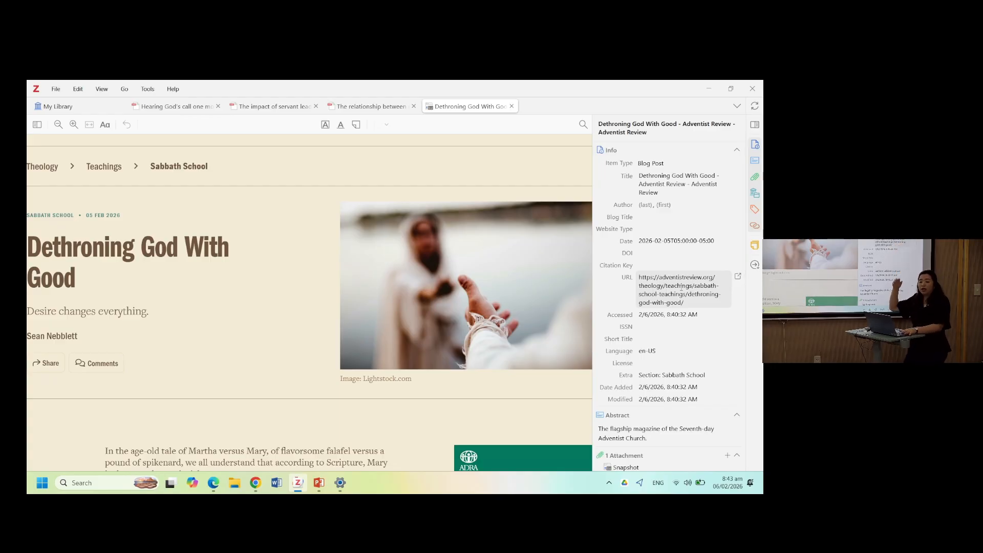
- Compare the blog post page in the browser with its snapshot, then return to the library tab
key(alt+Tab)
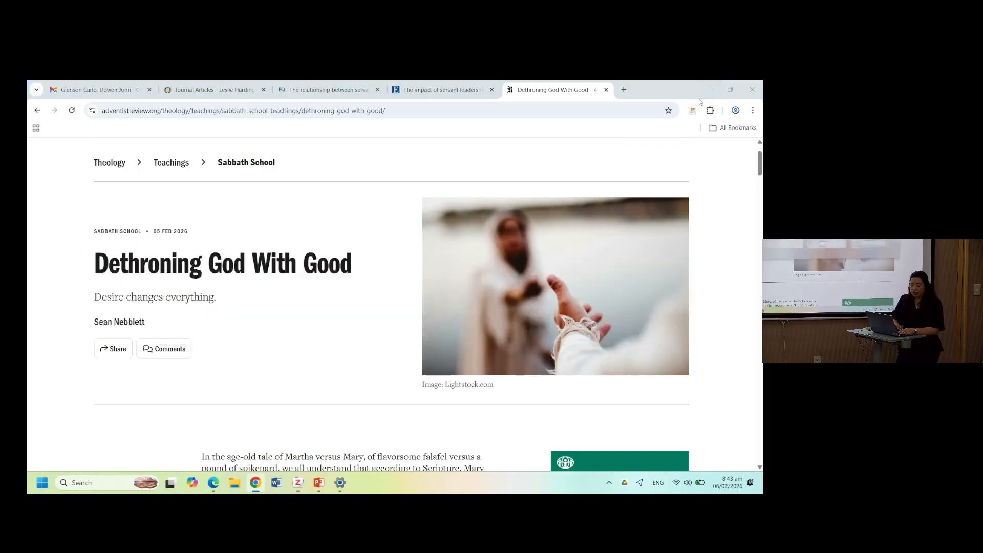
key(alt+Tab)
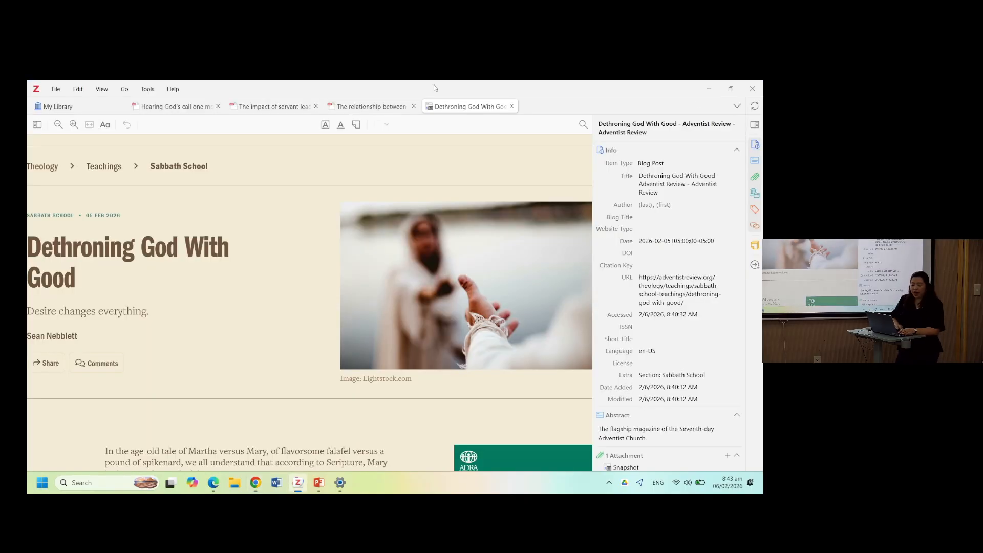
click(80, 103)
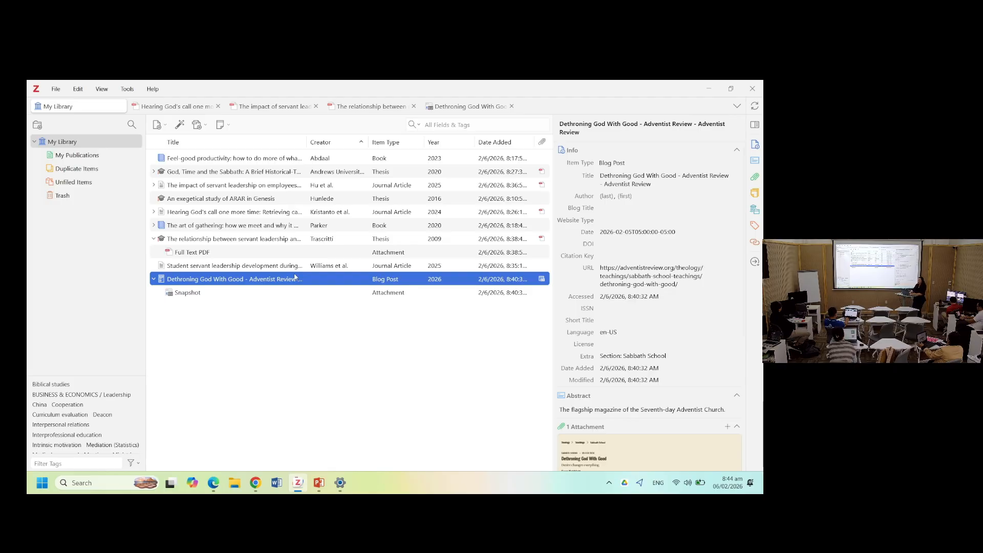
- Show the Save to Zotero options on the blog post page in the browser and return to Zotero
key(alt+Tab)
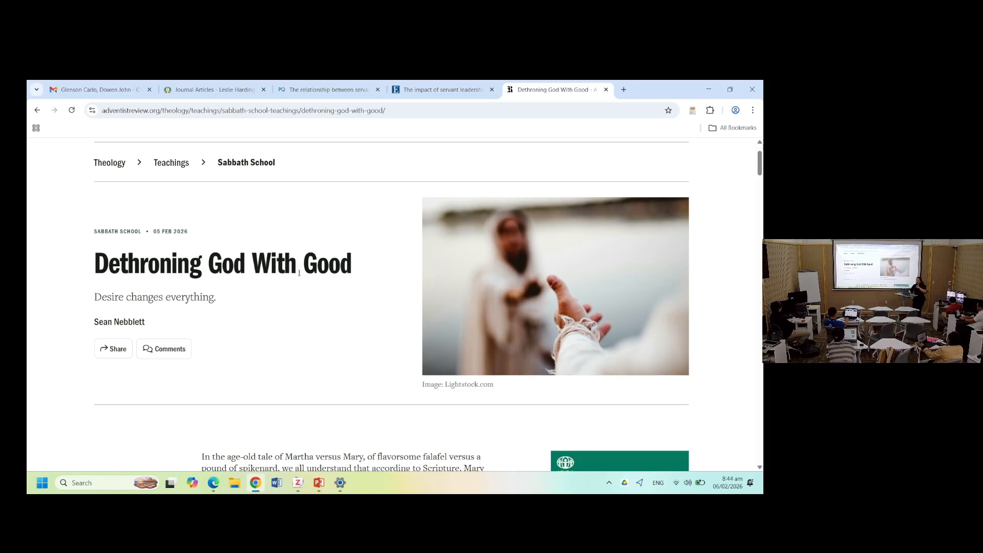
right_click(349, 399)
mouse_move(423, 347)
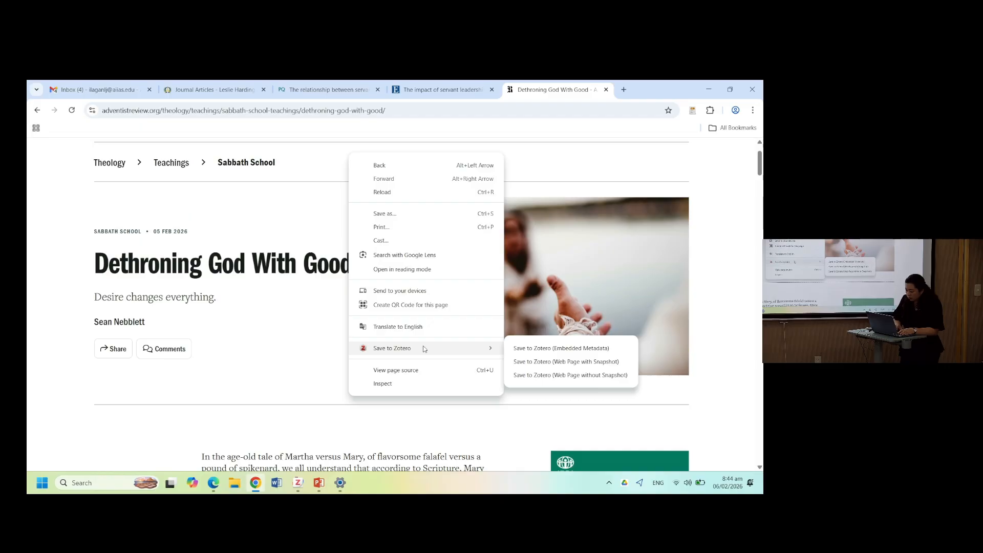
click(297, 391)
scroll(297, 391, down, 2)
key(alt+Tab)
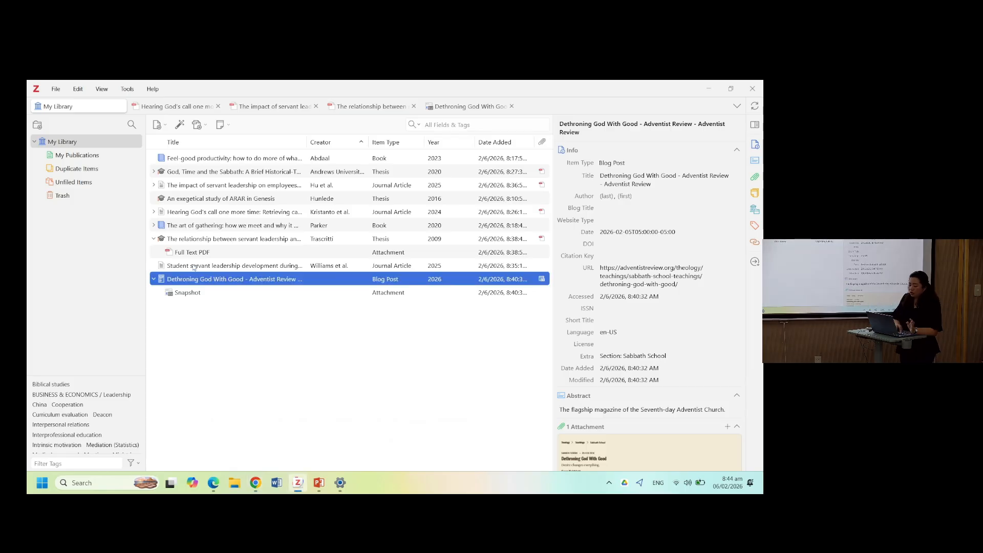
- Collapse the expanded library items and create a new collection named Leadership in My Library
click(153, 279)
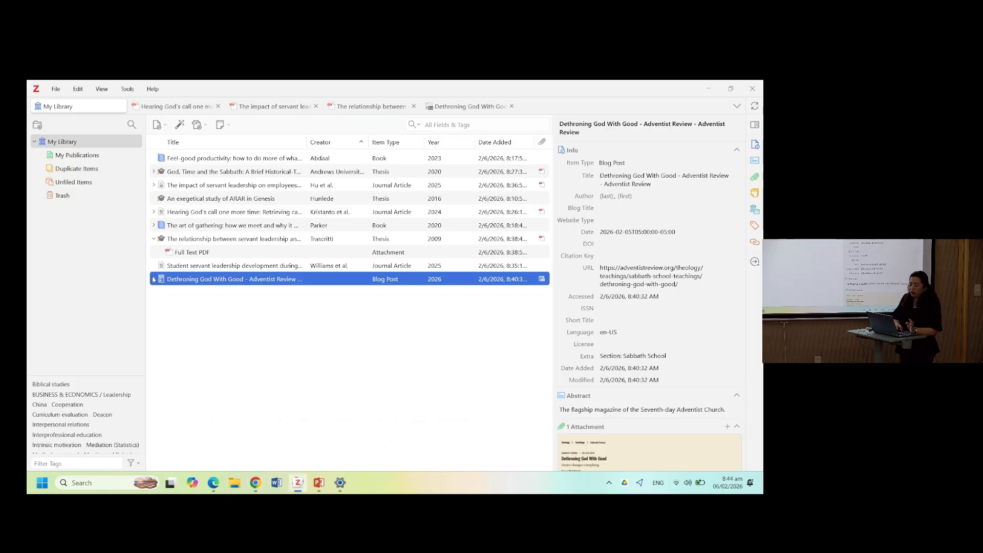
click(154, 239)
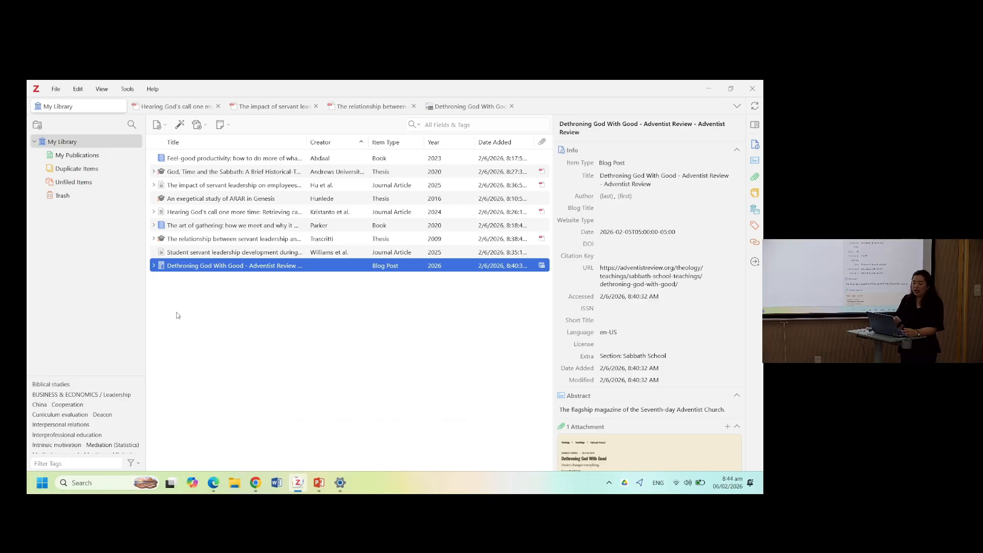
click(37, 126)
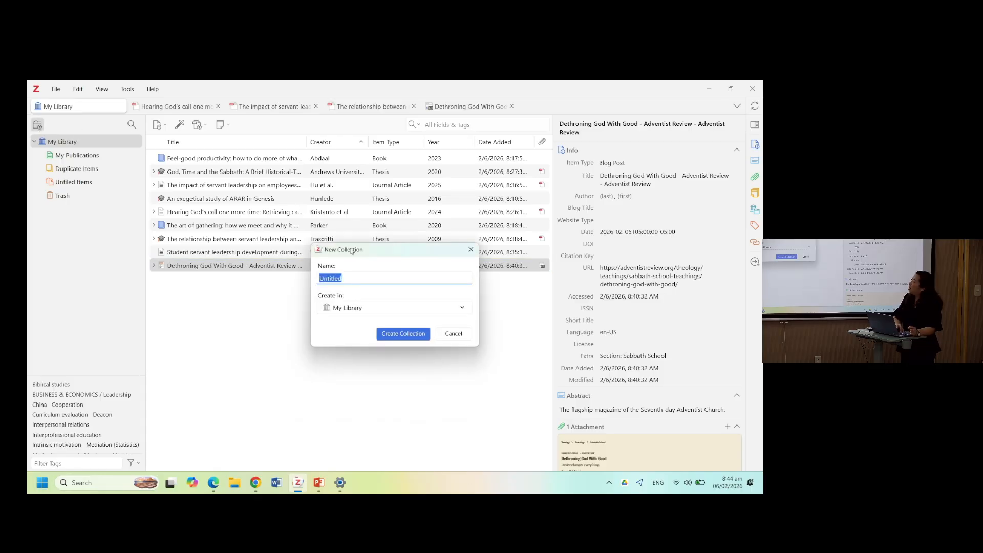
drag(351, 251, 342, 214)
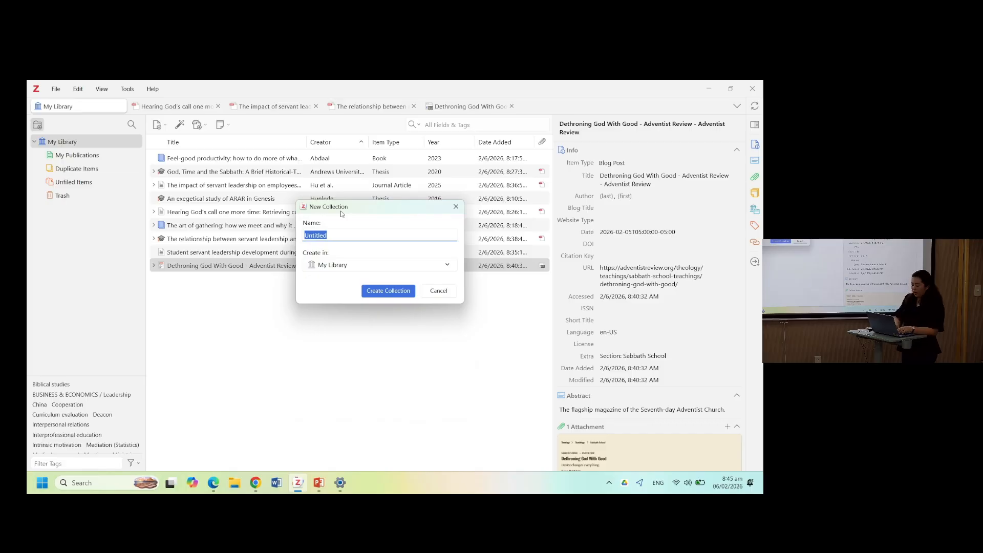
text(Leadershi)
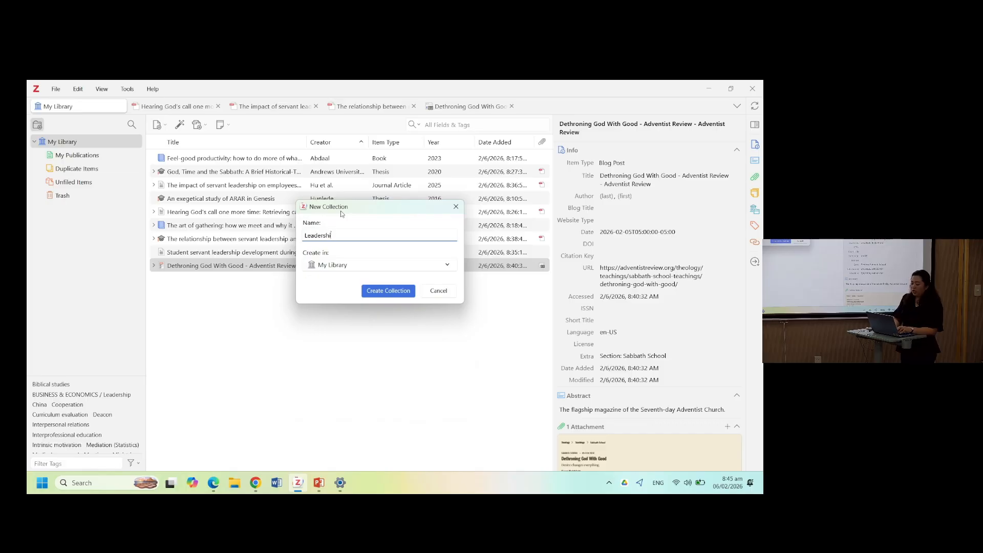
text(p)
click(373, 296)
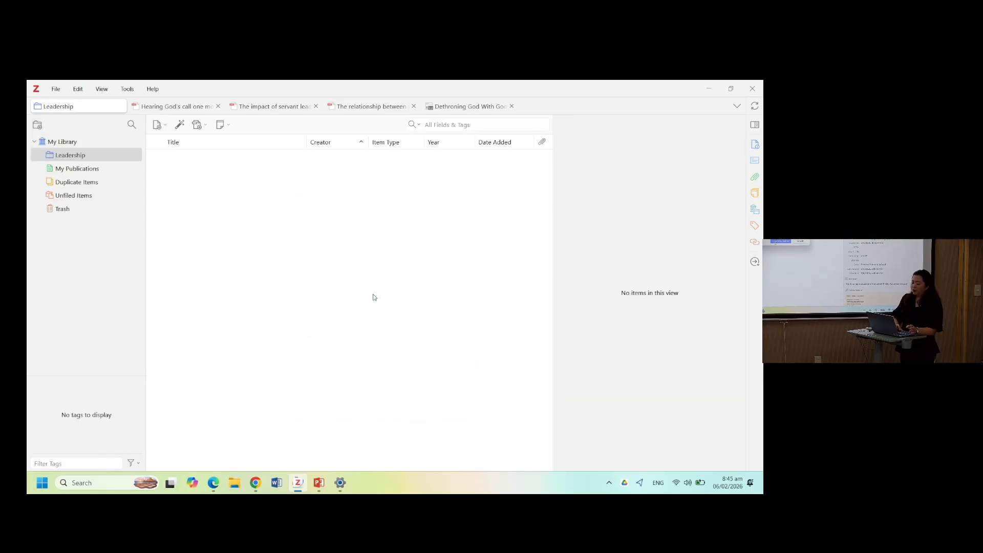
- Create a subcollection named Servant leadership inside the Leadership collection
right_click(70, 156)
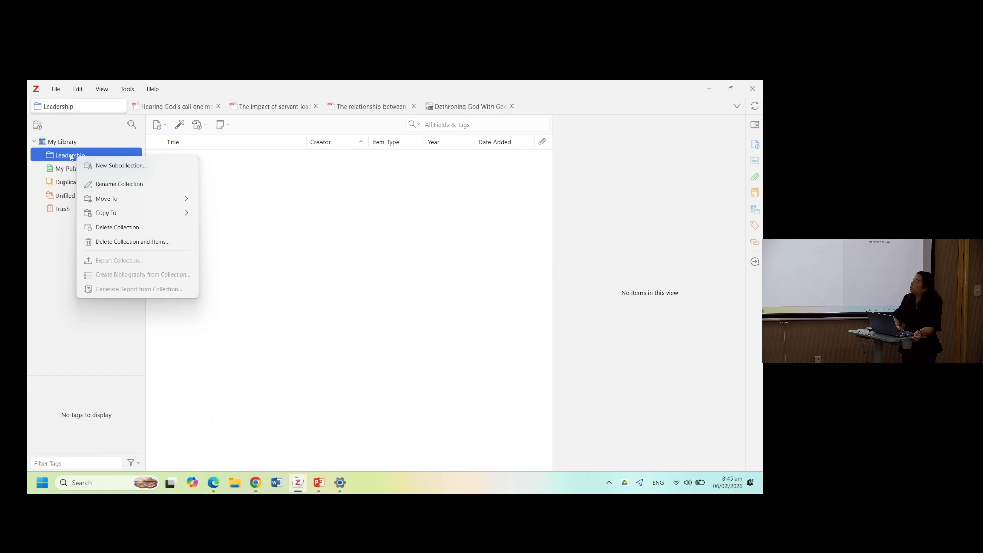
click(102, 166)
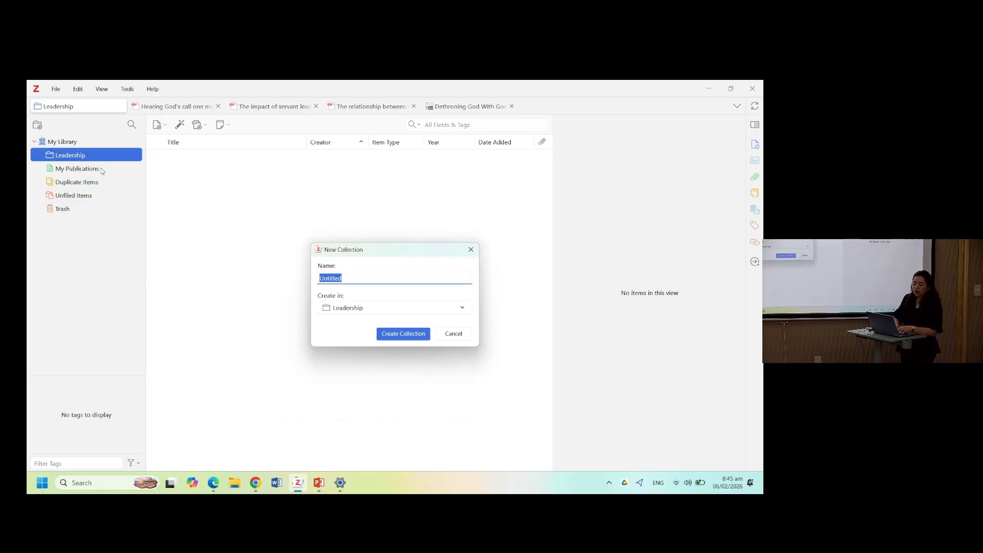
text(Servant)
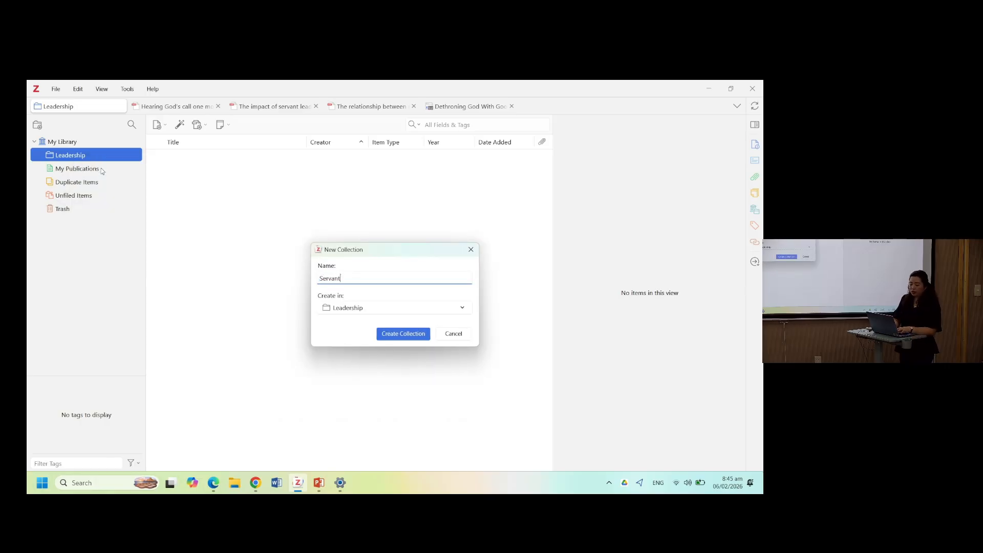
text(eadership)
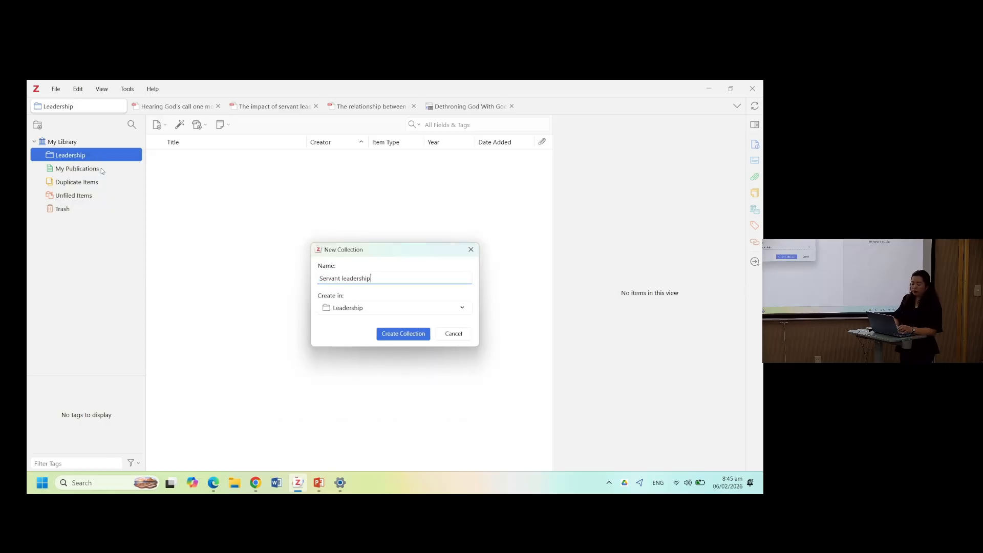
click(407, 335)
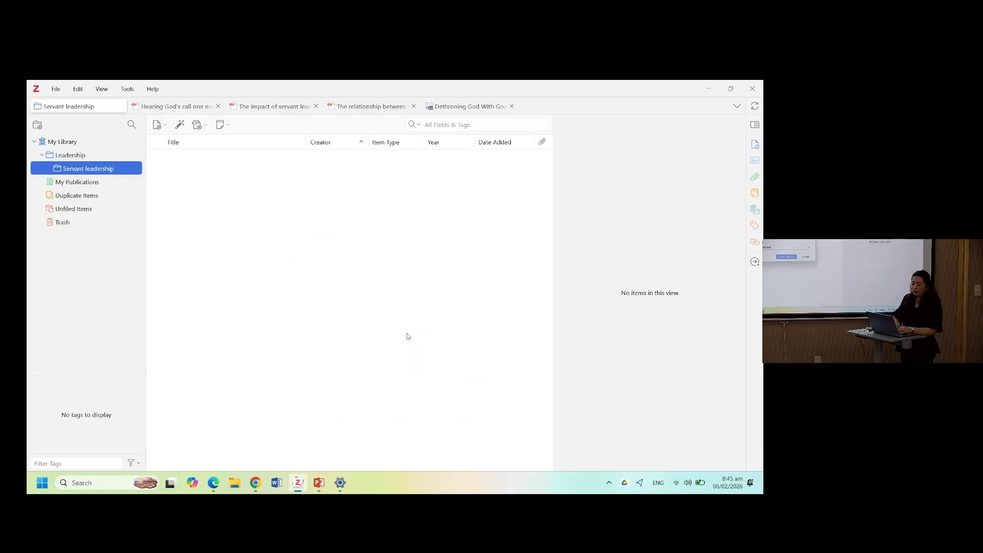
- Create a second subcollection named Transformational leadership inside the Leadership collection
right_click(72, 170)
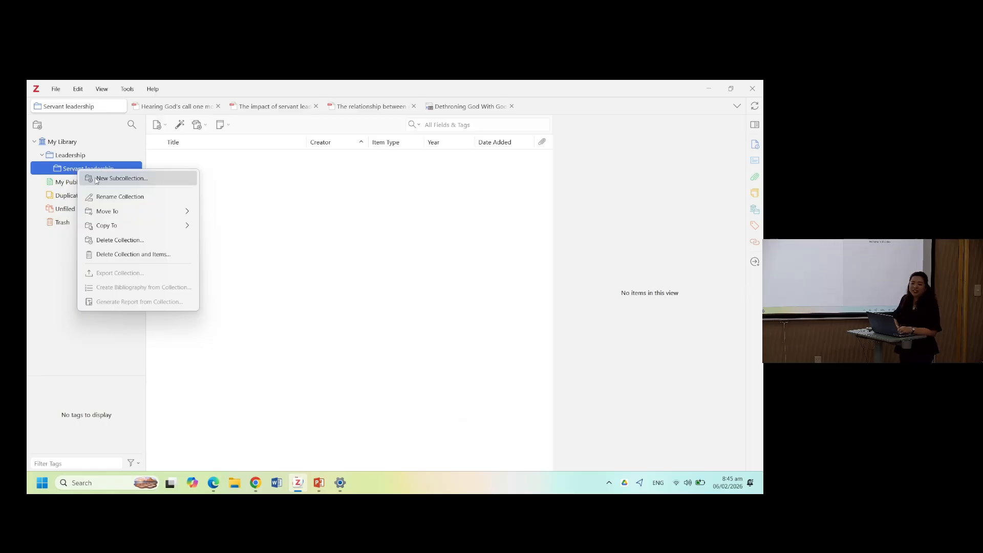
click(73, 159)
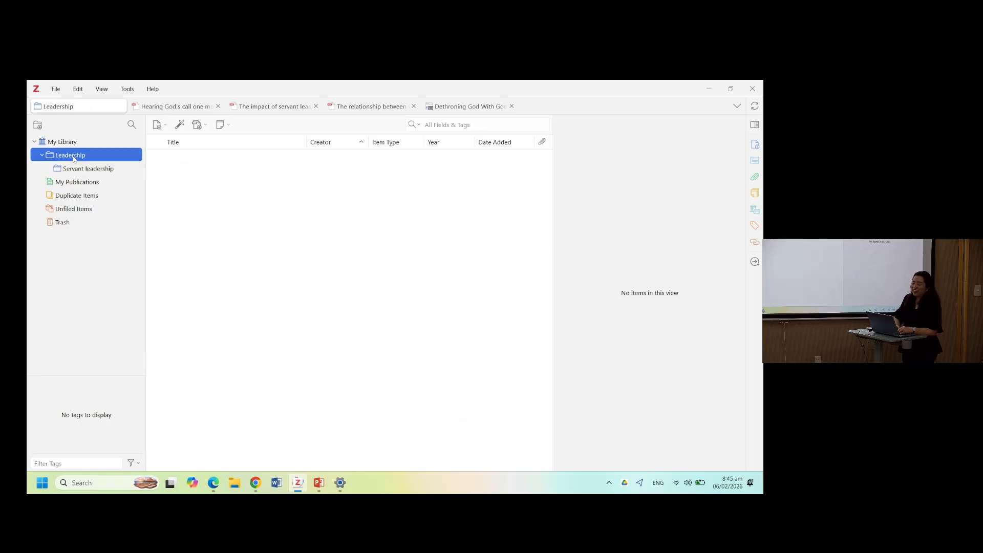
right_click(75, 156)
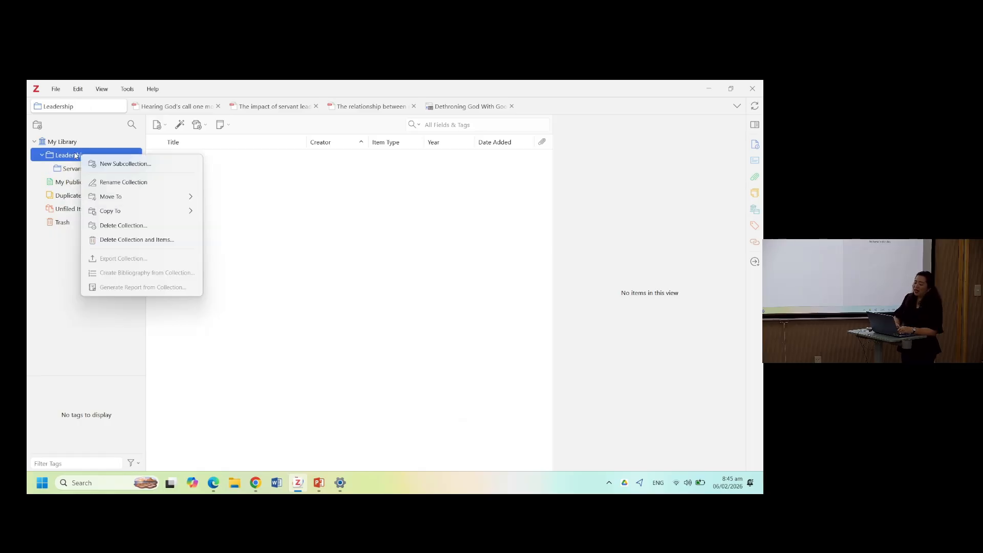
click(97, 162)
text(Tran)
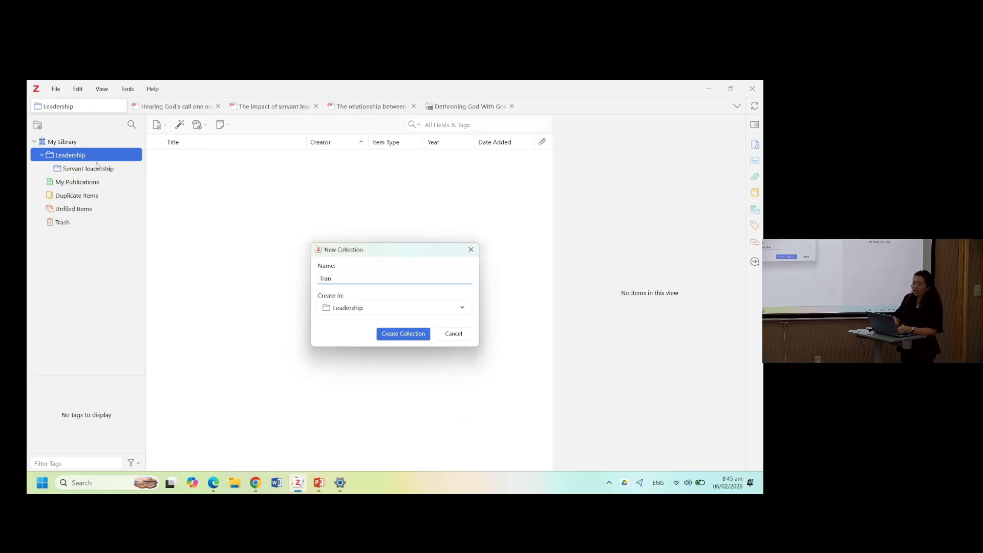
text(sformational lead)
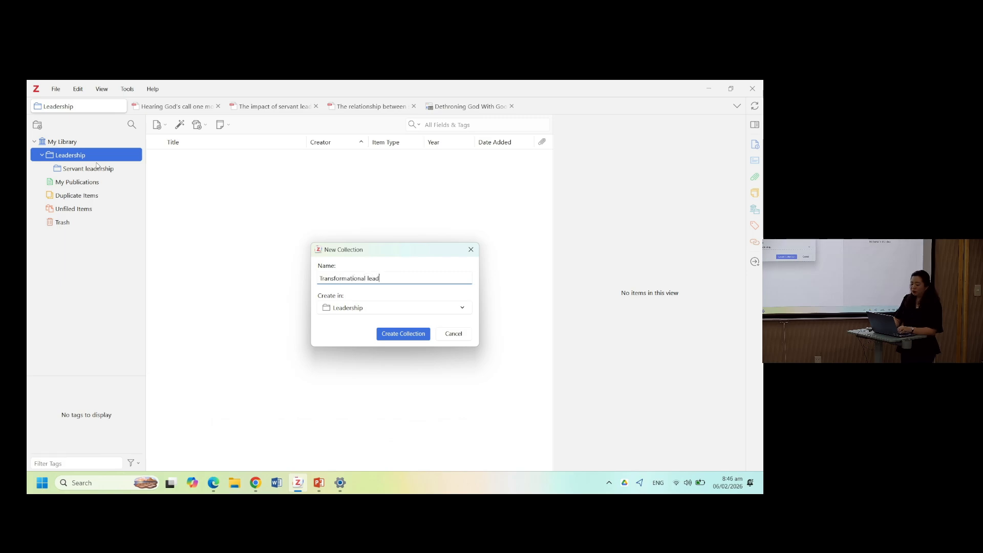
text(ership)
key(Return)
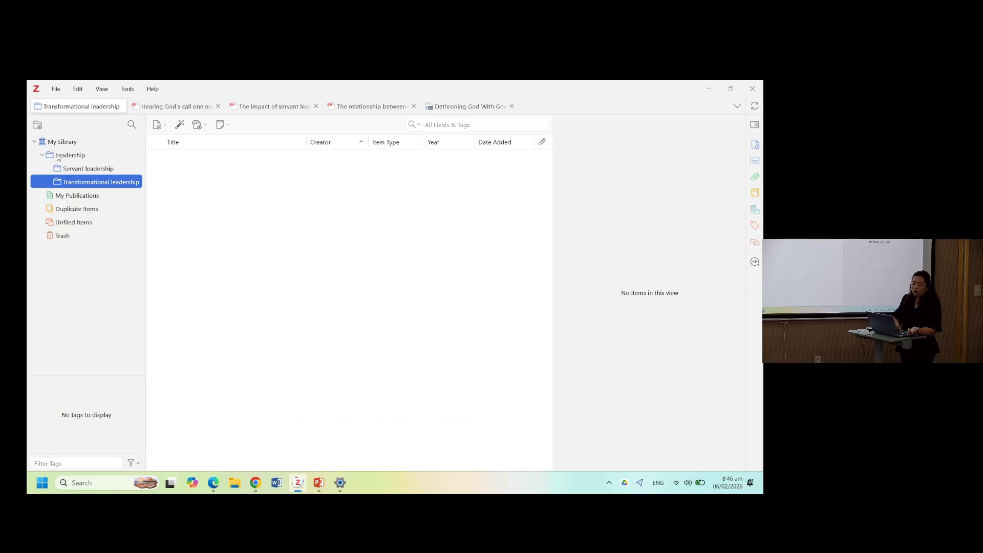
- Create an Academic Writing Class collection and move it to the top level of My Library
click(58, 155)
click(36, 126)
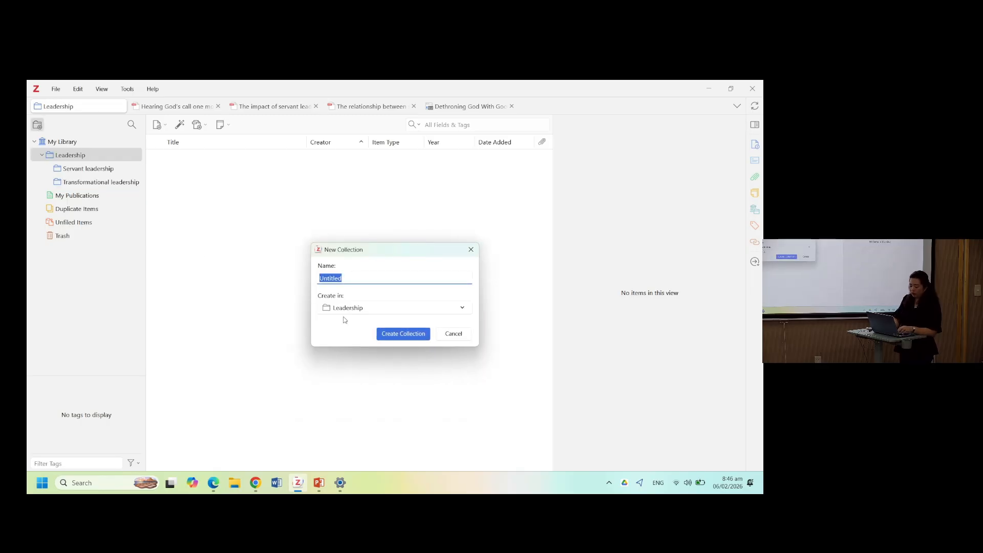
text(Academic Writing C)
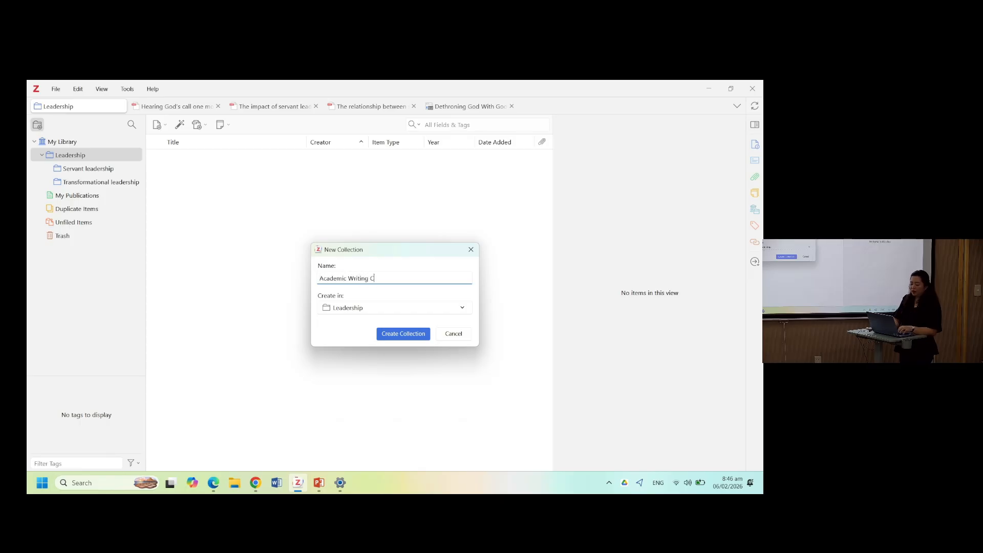
text(lass)
key(Return)
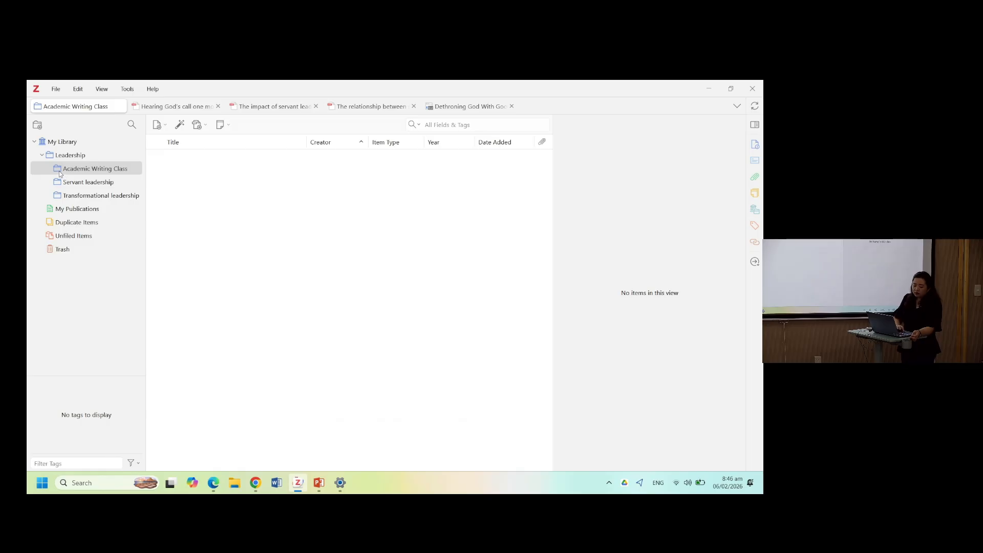
drag(60, 173, 54, 144)
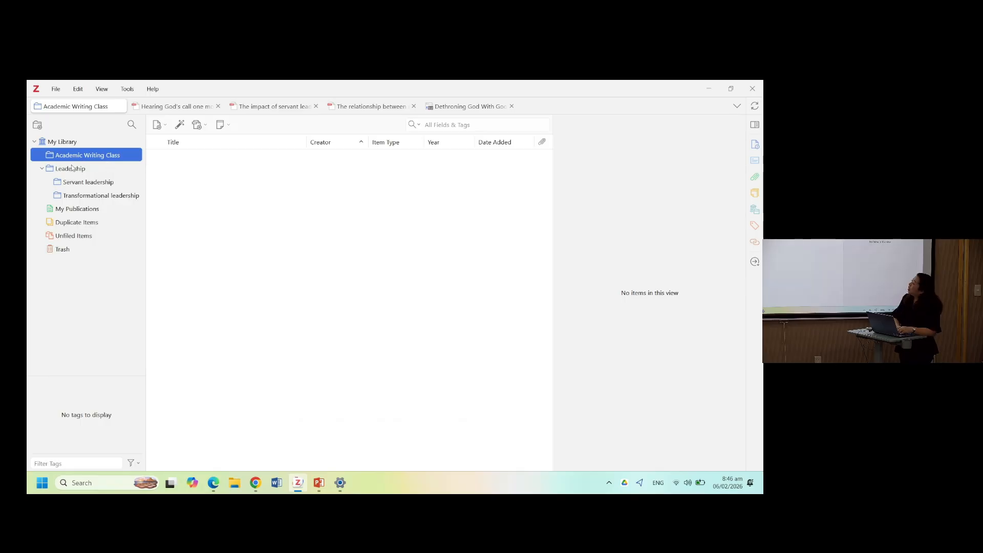
- Return to My Library and add the Feel-good productivity book to the Academic Writing Class collection
click(42, 168)
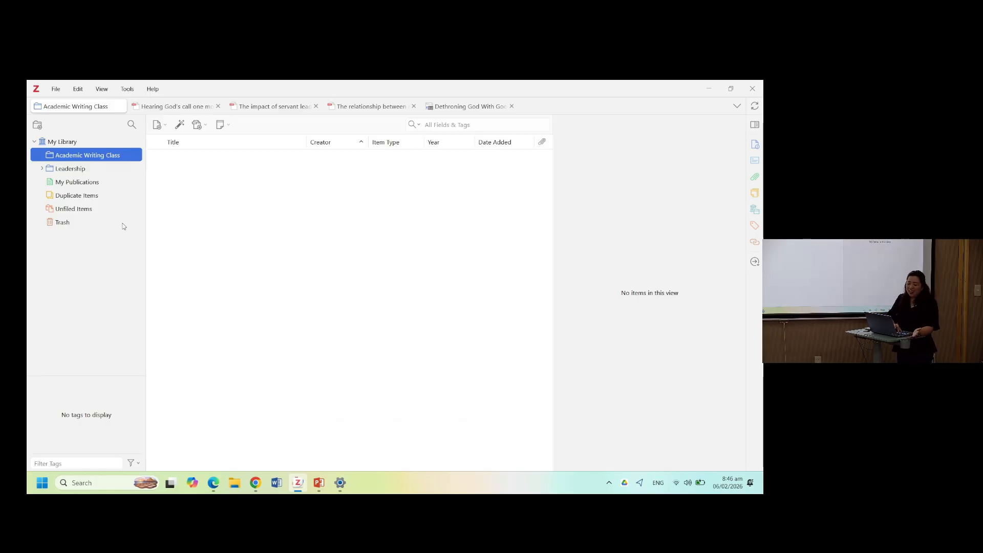
click(58, 145)
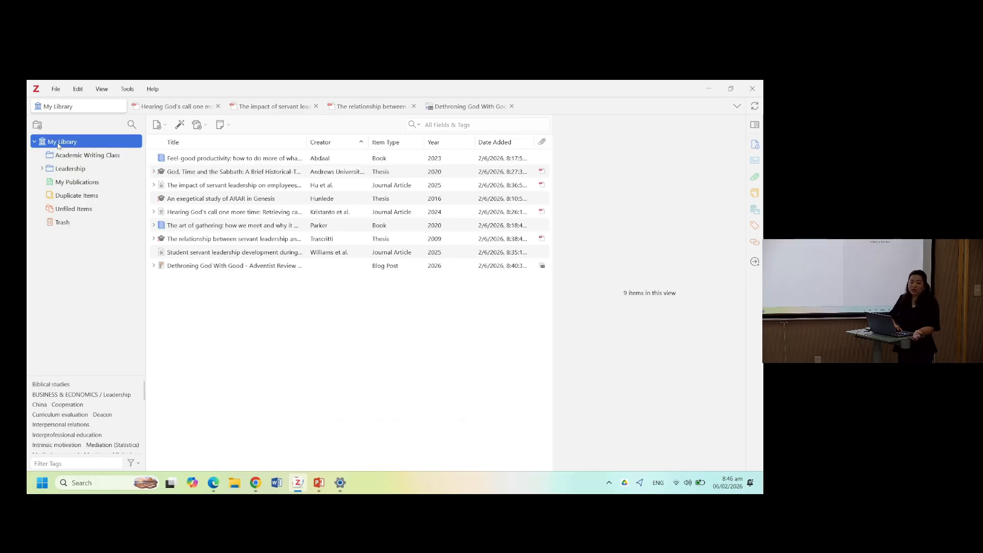
click(78, 170)
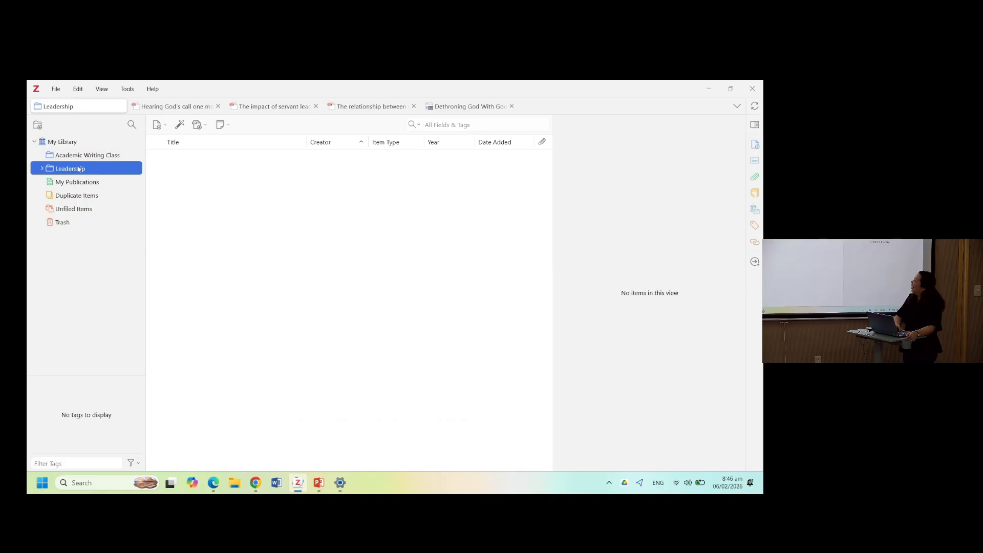
click(41, 141)
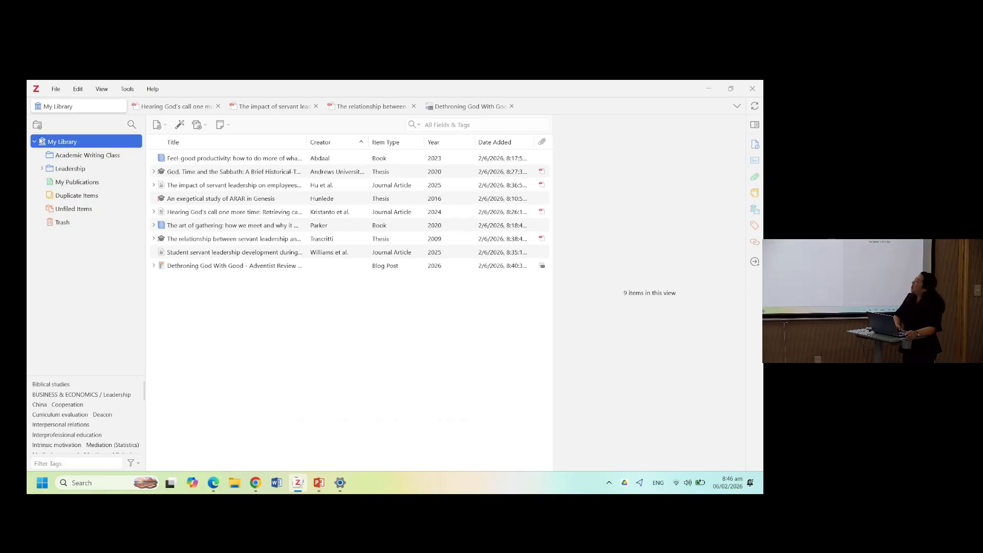
click(44, 169)
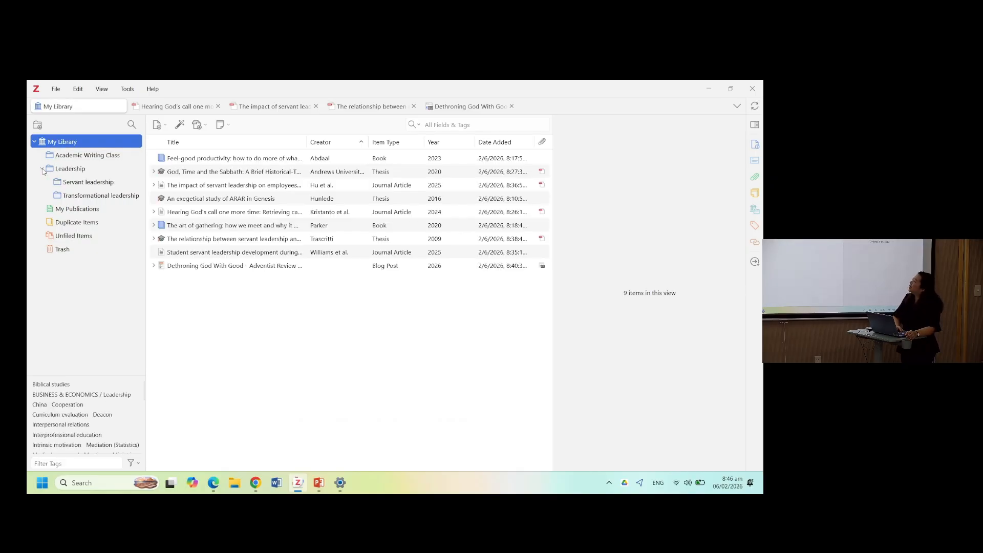
click(229, 161)
drag(228, 161, 109, 157)
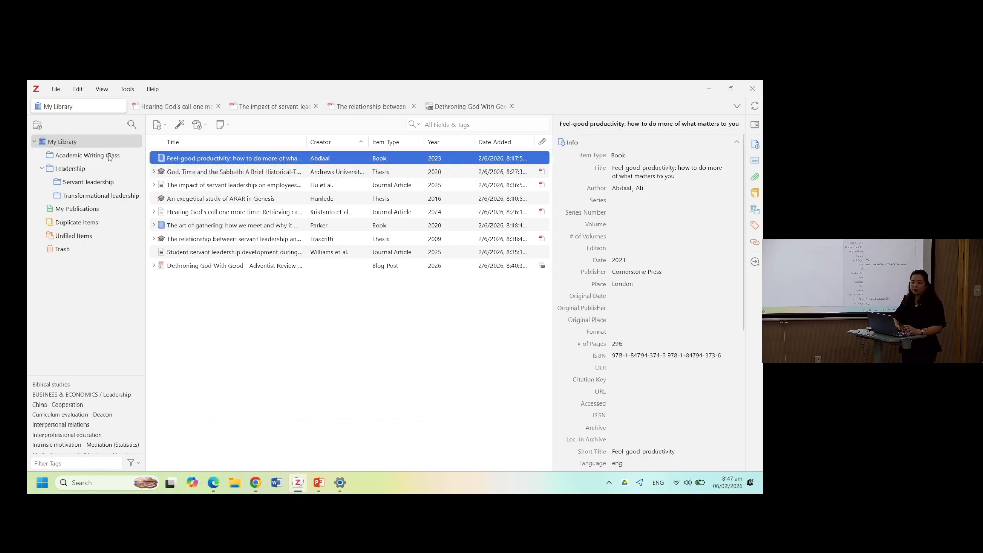
- Add the article on servant leadership and employees taking charge to the Servant leadership subcollection
click(173, 190)
drag(172, 190, 79, 187)
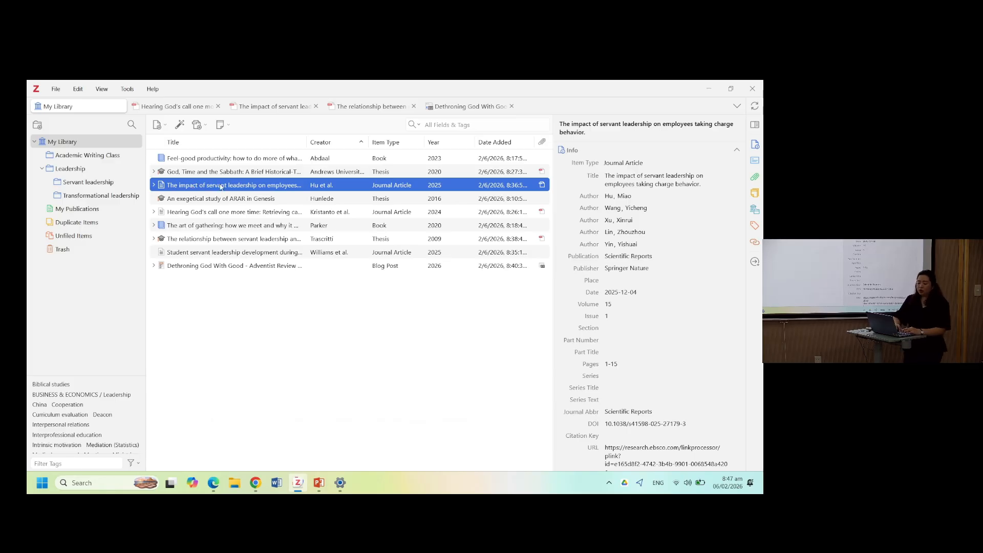
- Select the ARAR exegetical study, Hearing God's call and The relationship between servant leadership theses and add them to Servant leadership
click(210, 199)
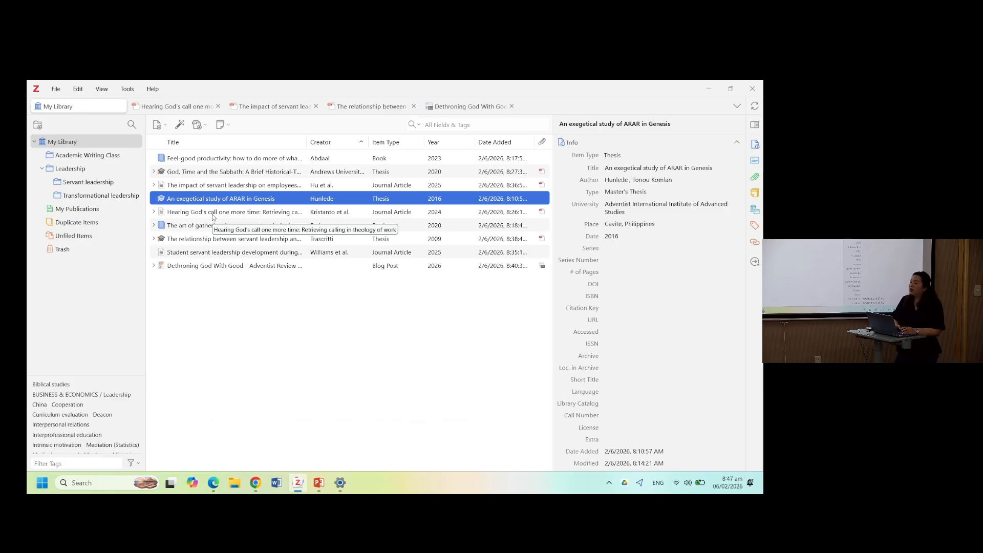
ctrl+click(213, 215)
ctrl+click(211, 241)
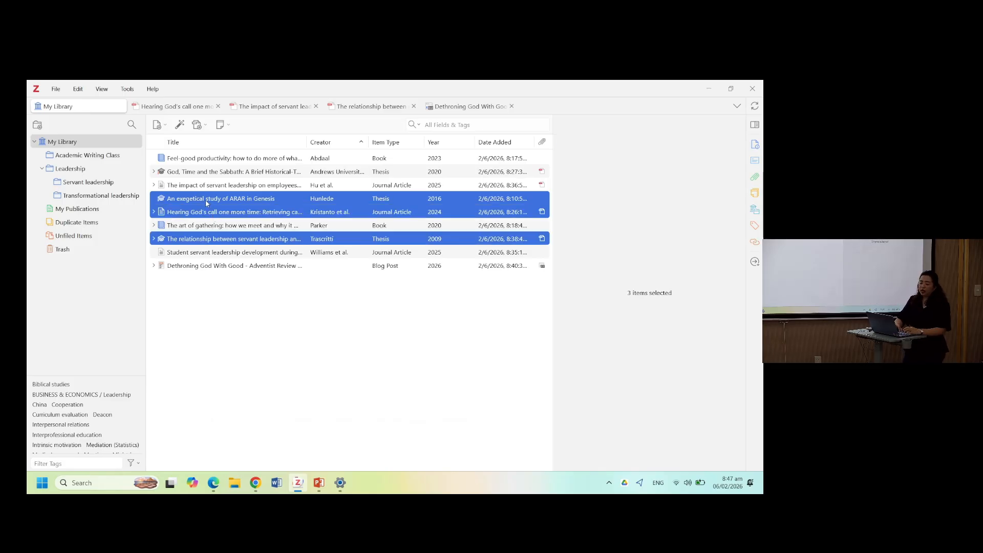
drag(205, 200, 98, 186)
- Open Unfiled Items and file the Student servant leadership development article into the Transformational leadership subcollection
click(74, 235)
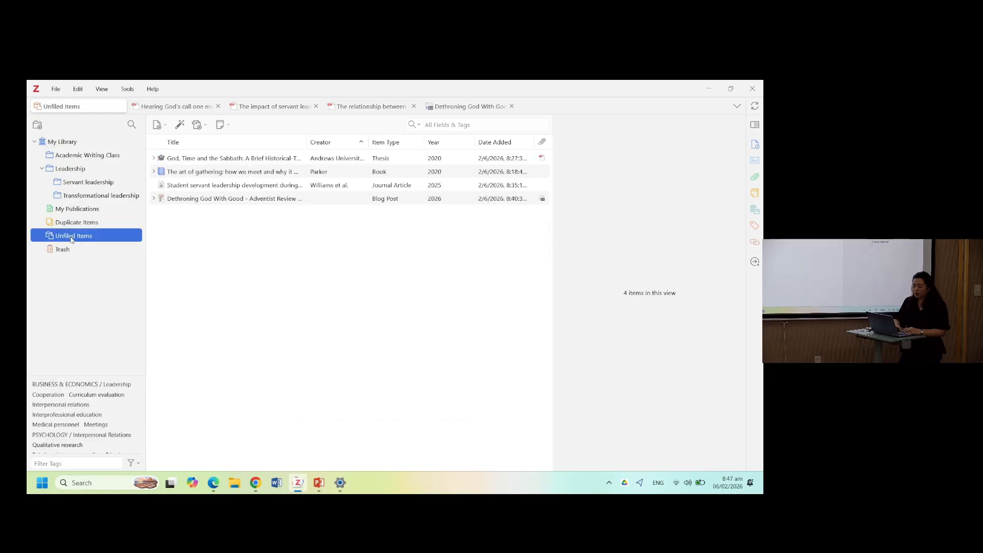
click(84, 143)
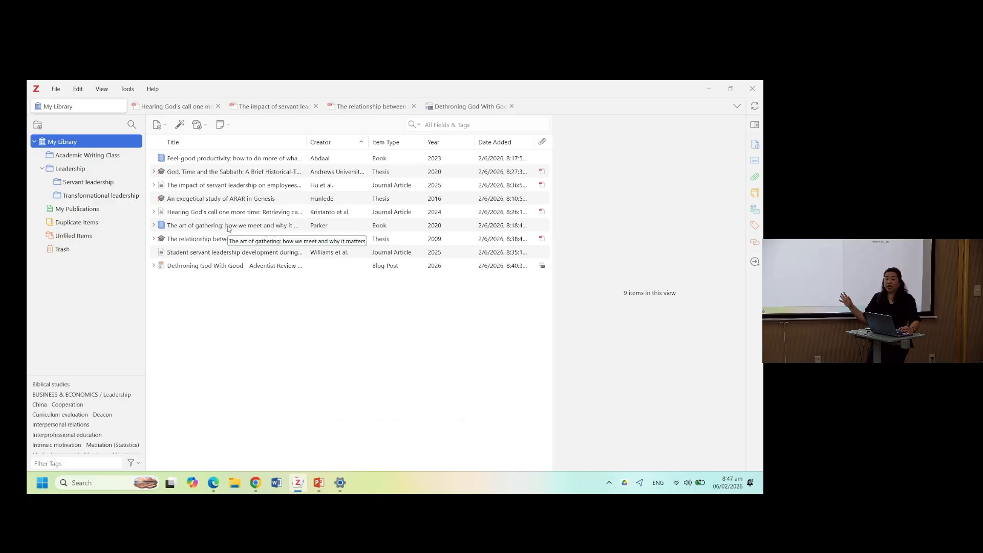
click(71, 239)
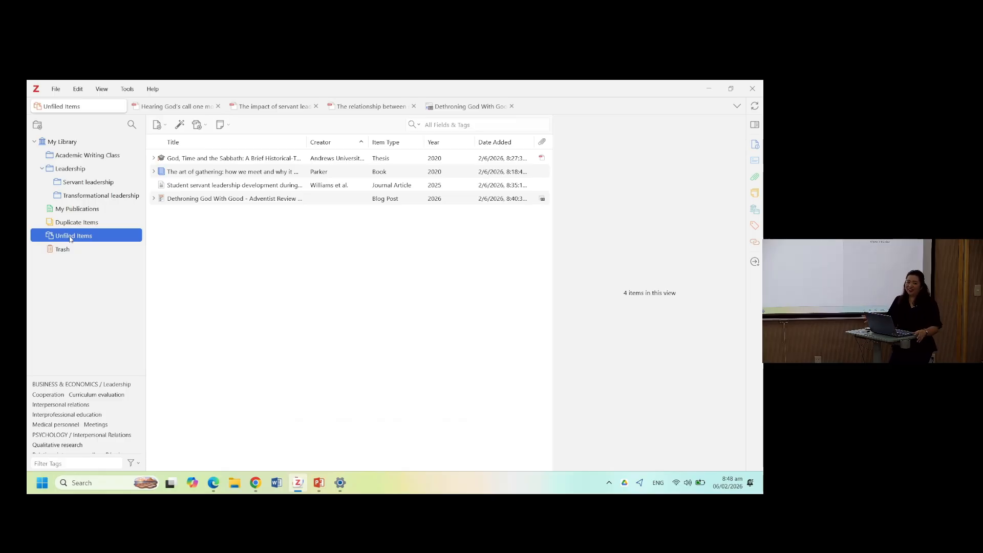
click(188, 174)
click(187, 186)
drag(188, 185, 101, 182)
- Add The art of gathering book and the Dethroning God With Good blog post to Academic Writing Class
click(176, 173)
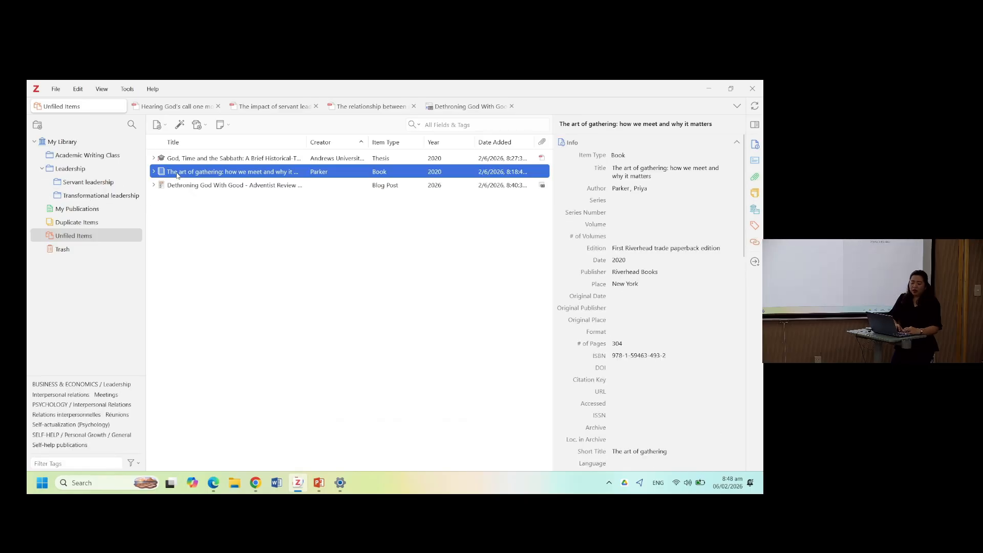
shift+click(177, 185)
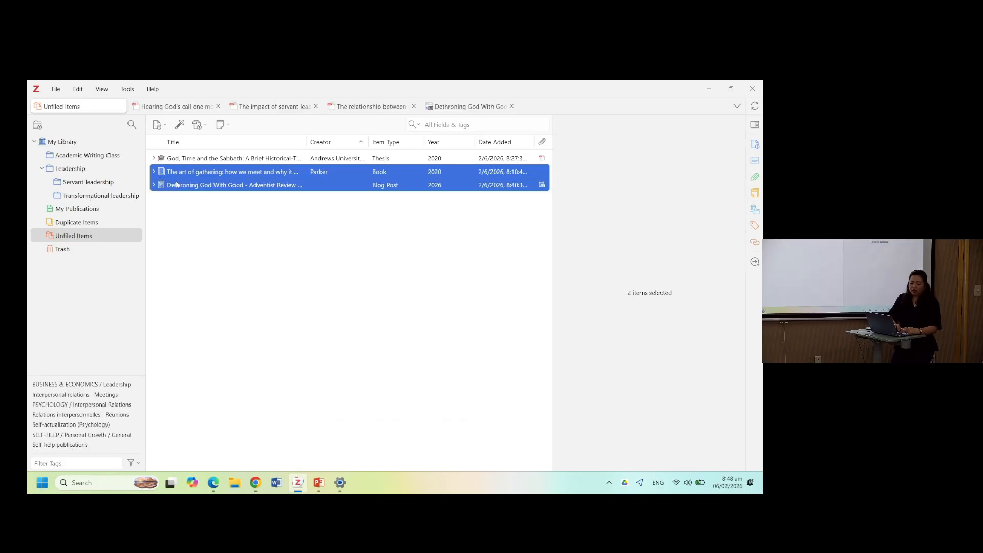
drag(177, 185, 90, 160)
- File the God, Time and the Sabbath thesis into Transformational leadership and check Unfiled Items for remaining references
click(174, 159)
drag(174, 159, 89, 196)
click(66, 141)
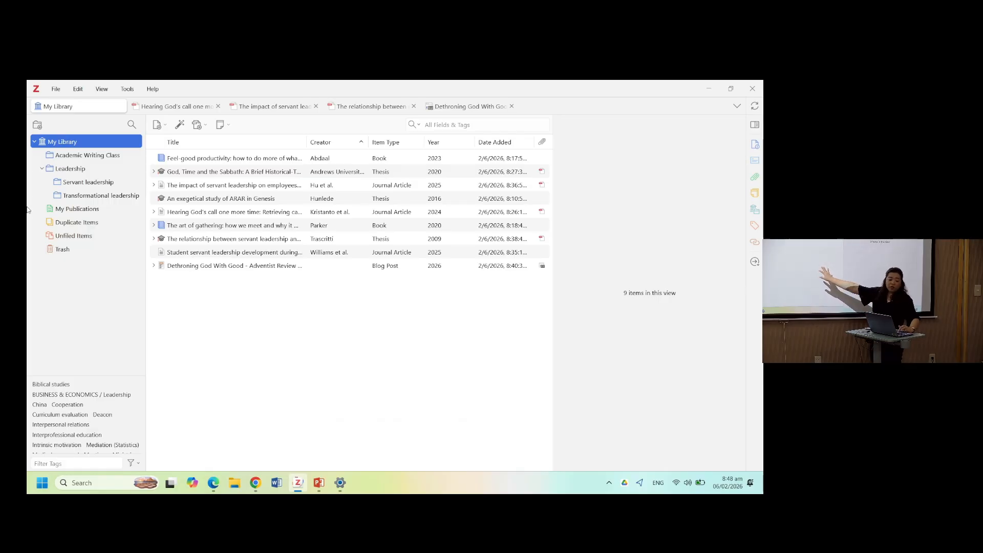
click(62, 238)
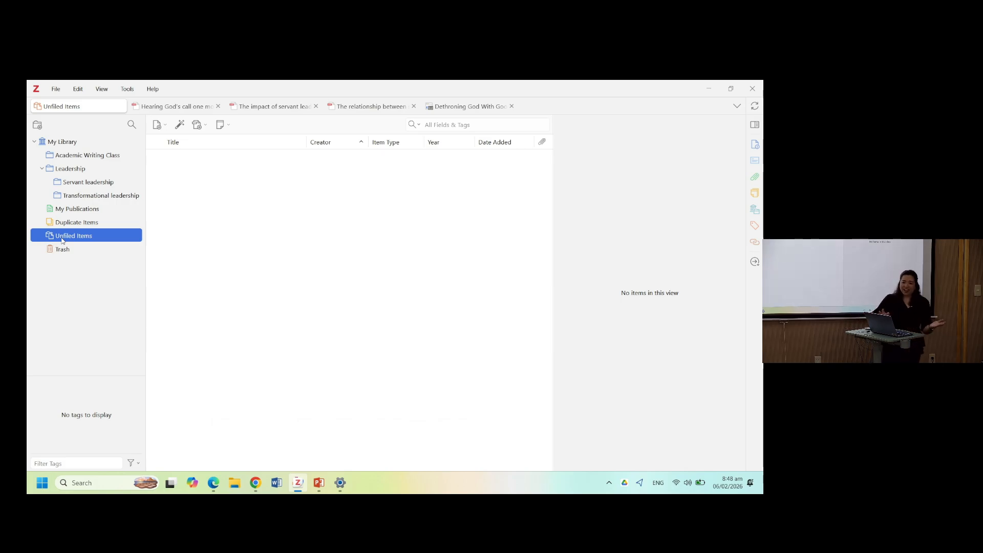
click(64, 146)
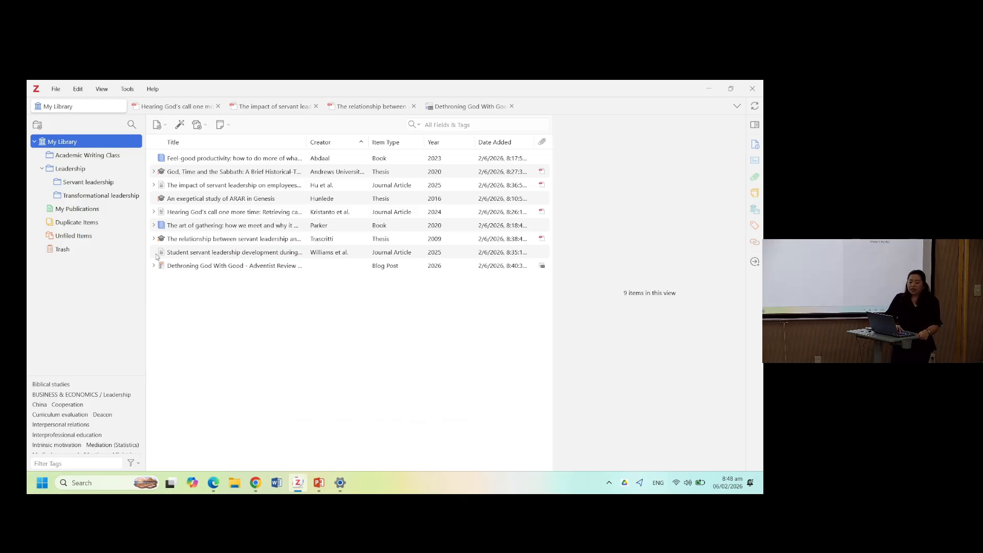
- Open the Transformational leadership subcollection and inspect the options available for one of its articles
click(110, 197)
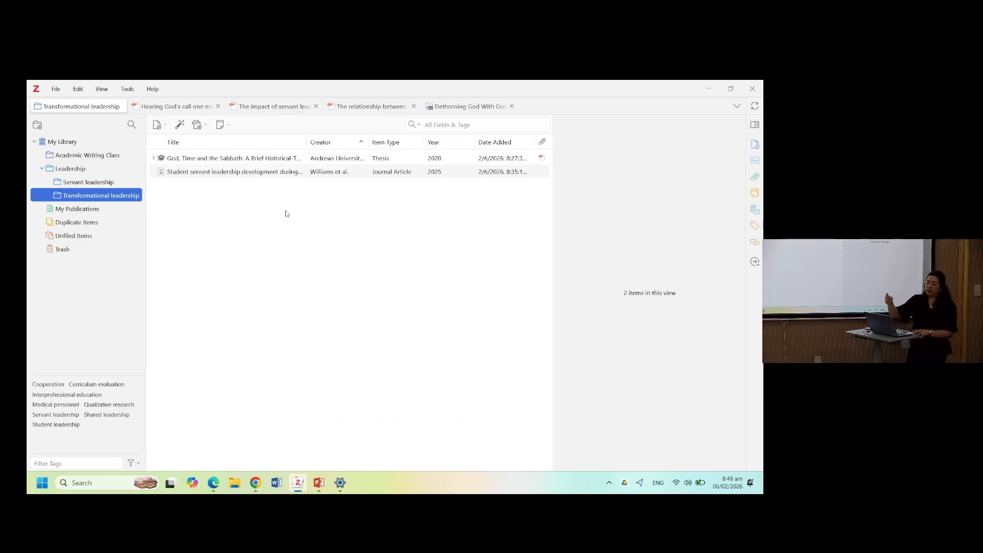
right_click(222, 177)
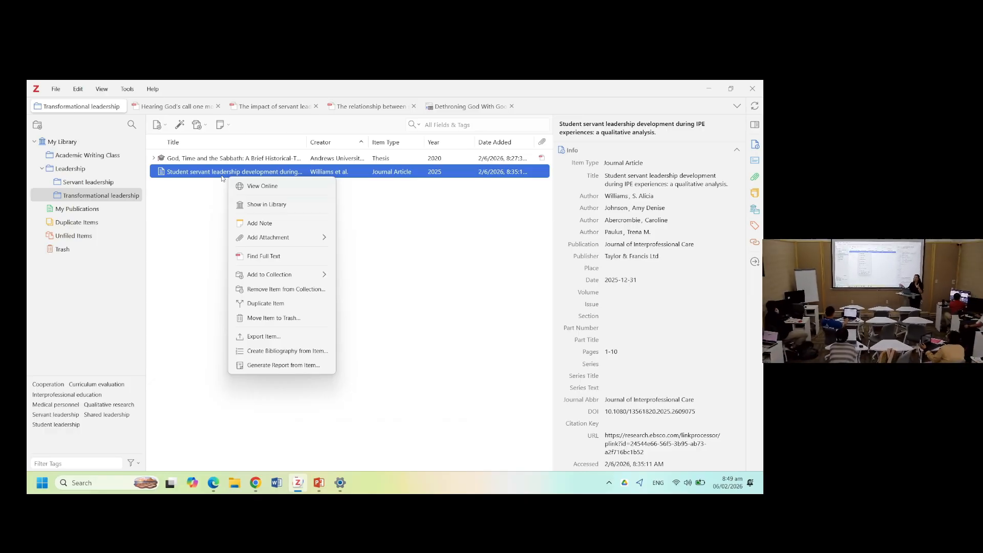
click(164, 204)
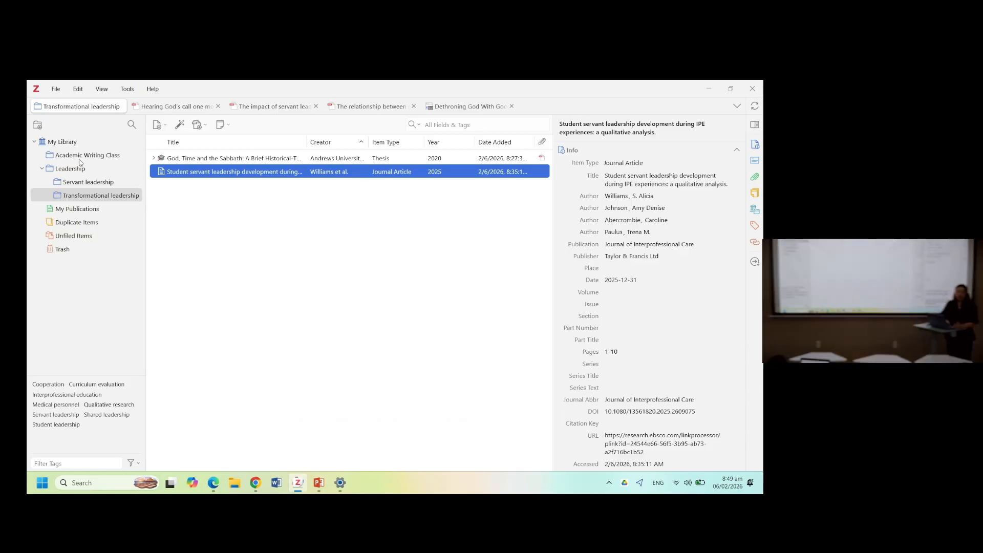
- Open the Academic Writing Class collection and select all of its items
click(80, 159)
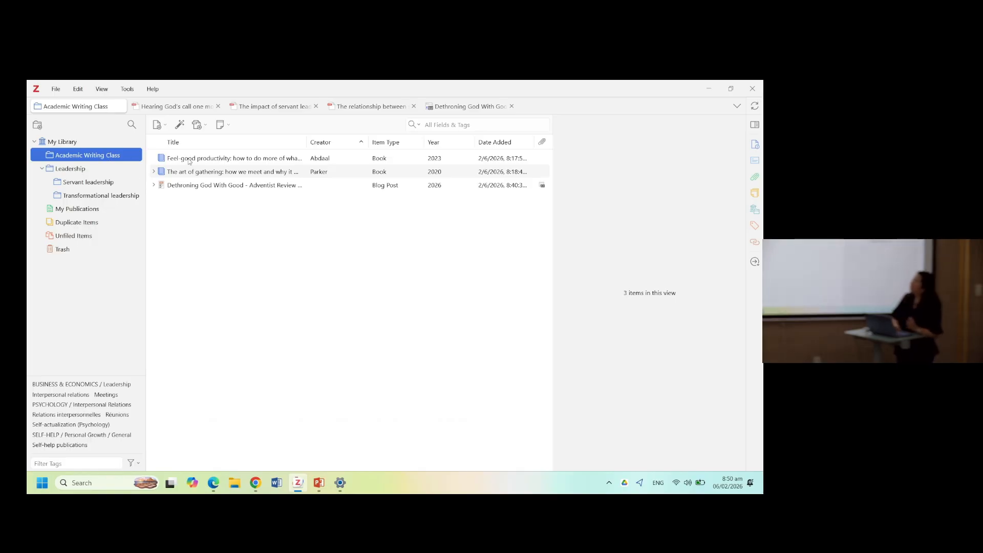
click(225, 158)
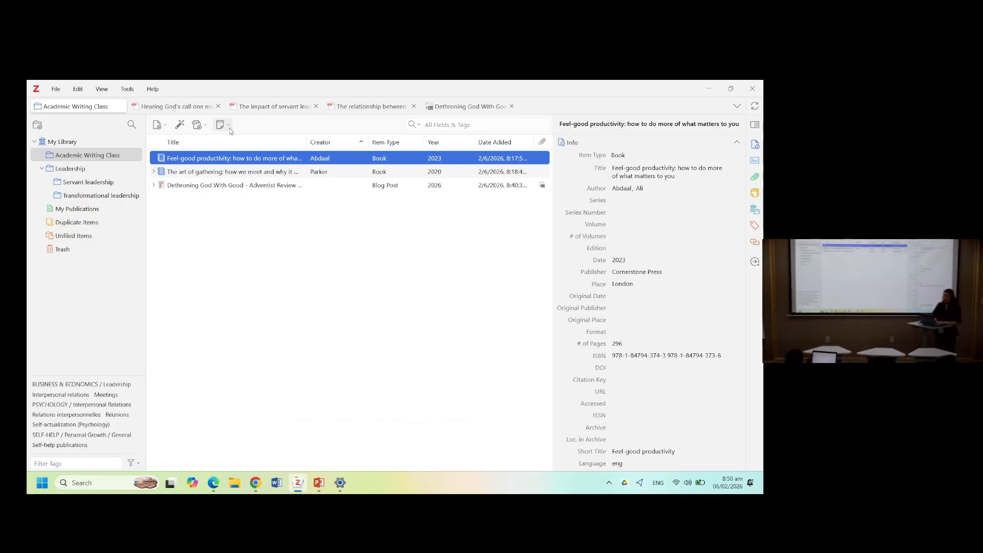
click(253, 185)
key(ctrl+a)
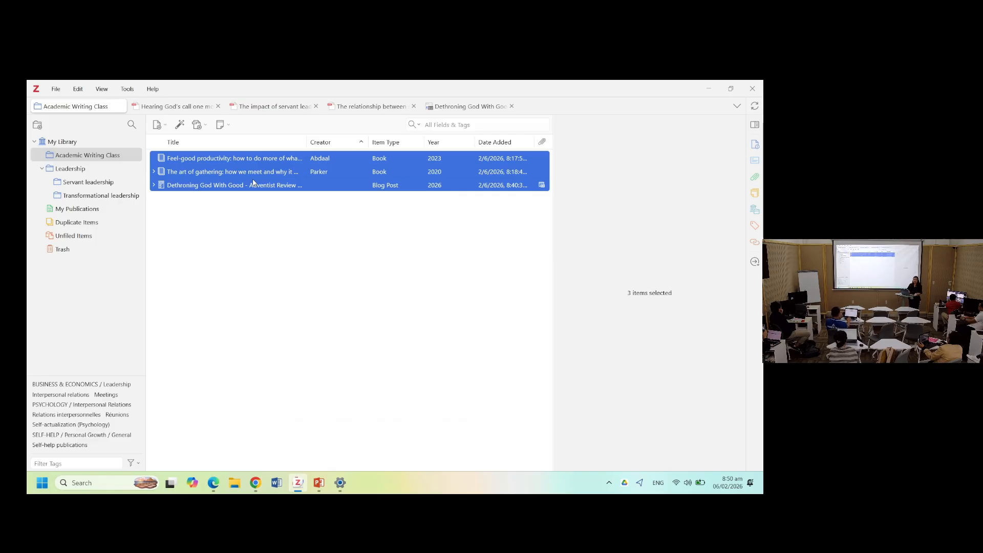
- Open the bibliography dialog's style manager and search the additional citation styles repository for SBL styles
right_click(254, 183)
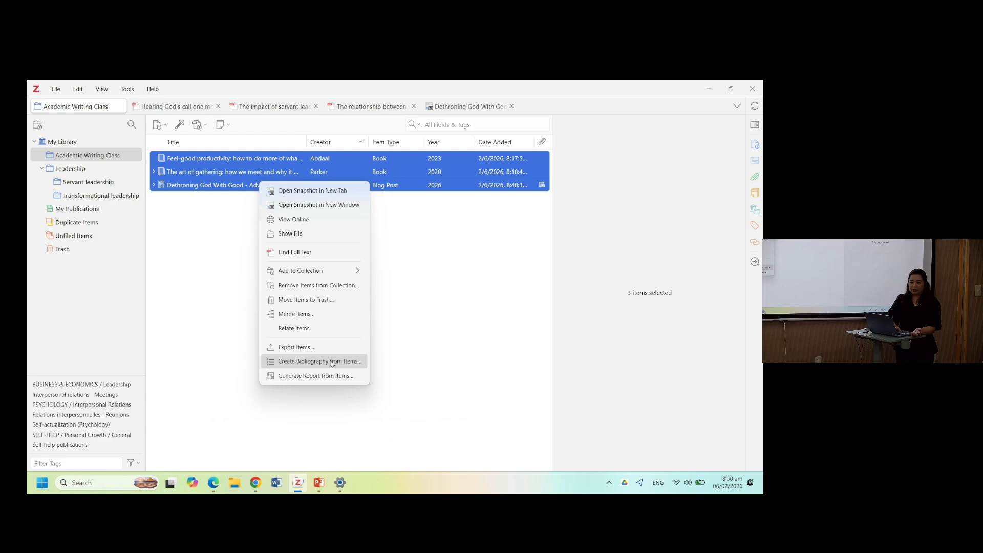
click(420, 387)
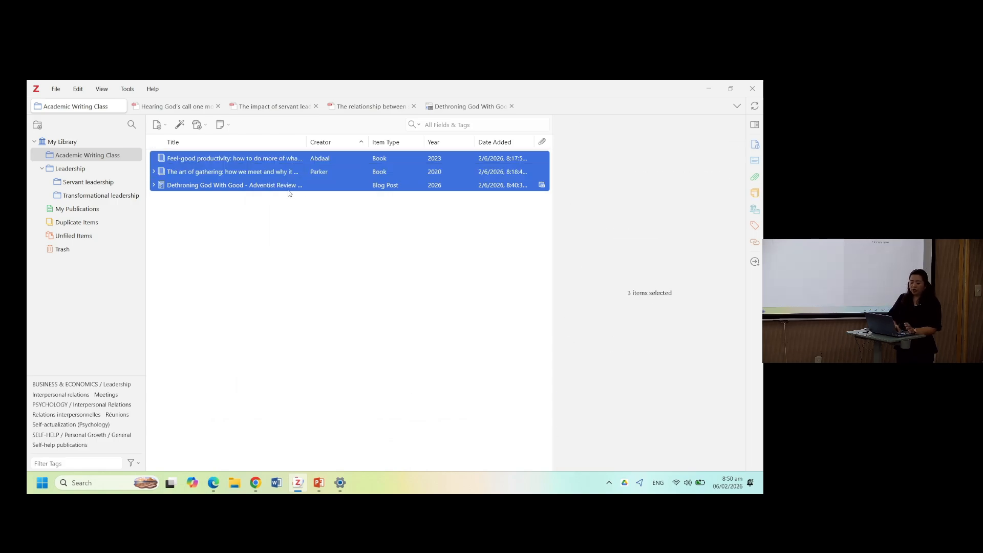
right_click(279, 172)
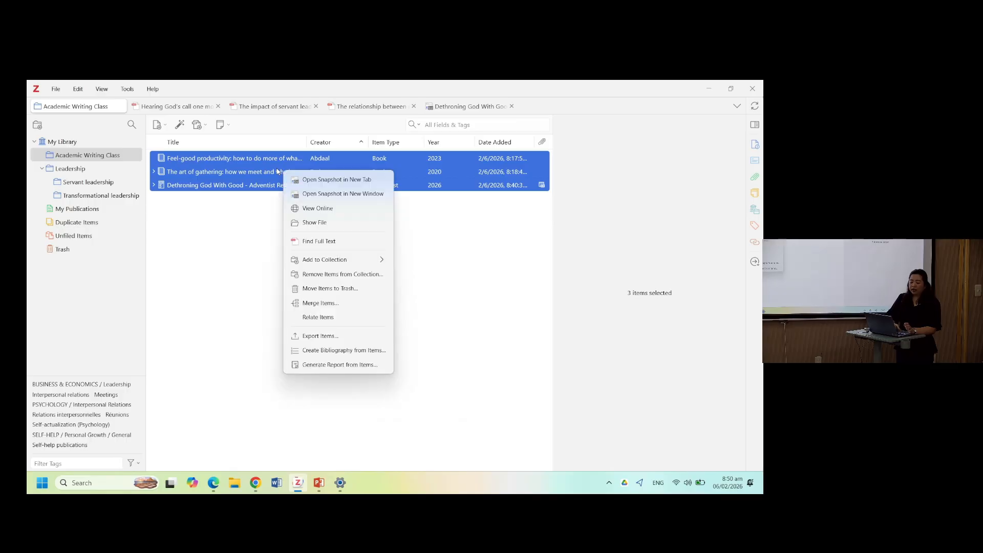
click(337, 351)
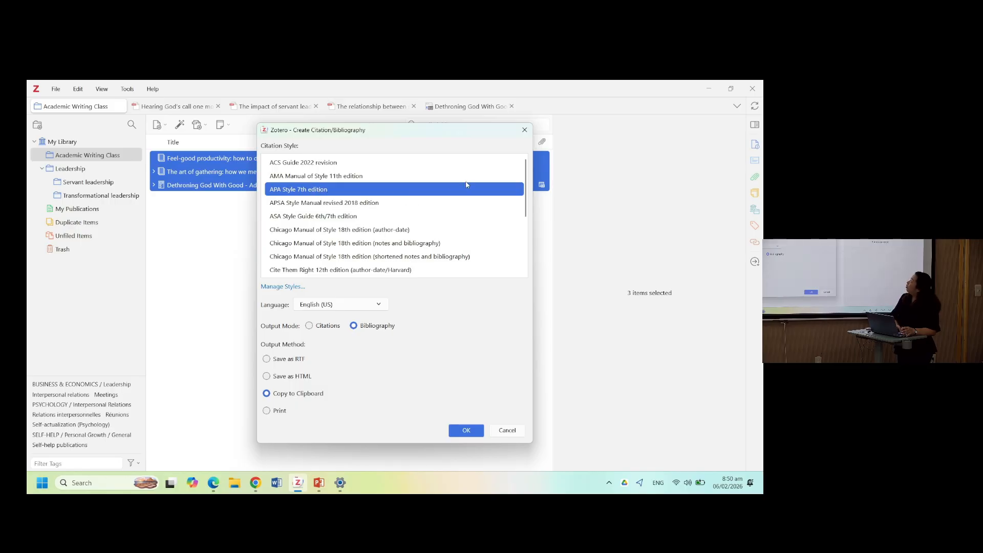
click(285, 287)
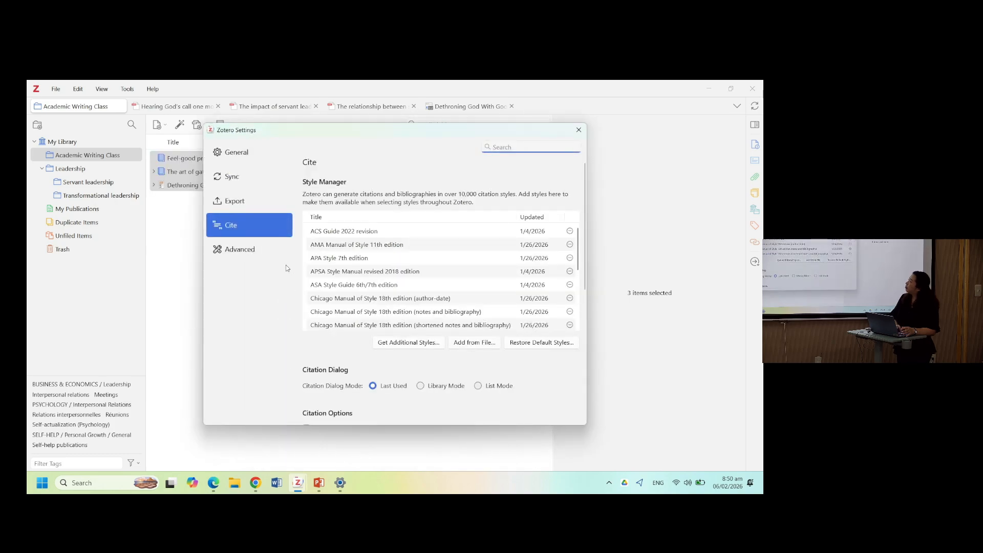
click(413, 348)
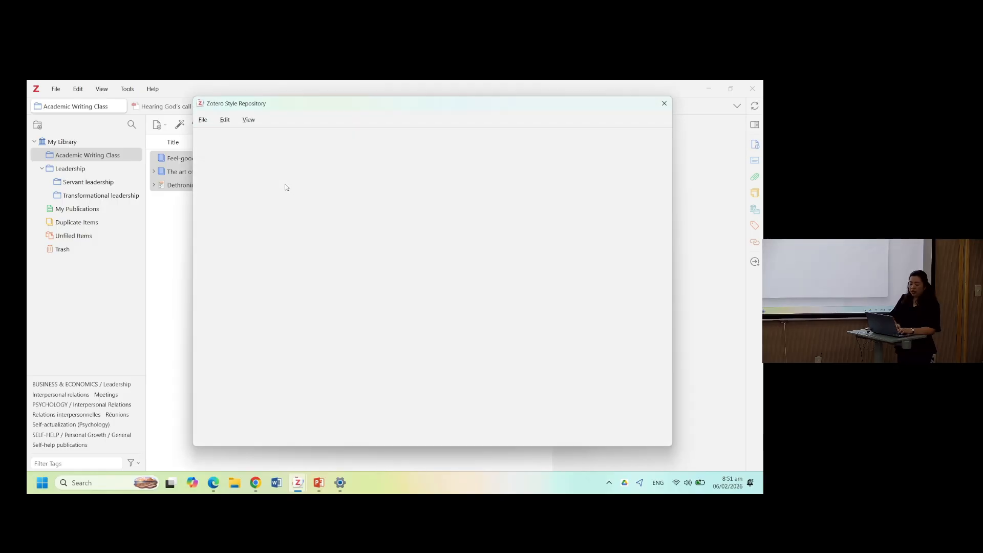
text(SBL)
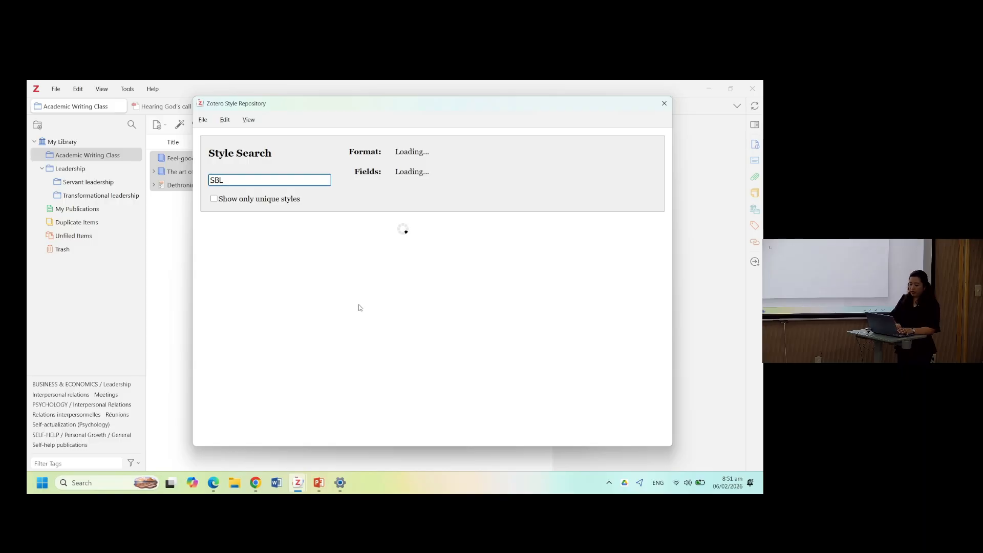
mouse_move(325, 301)
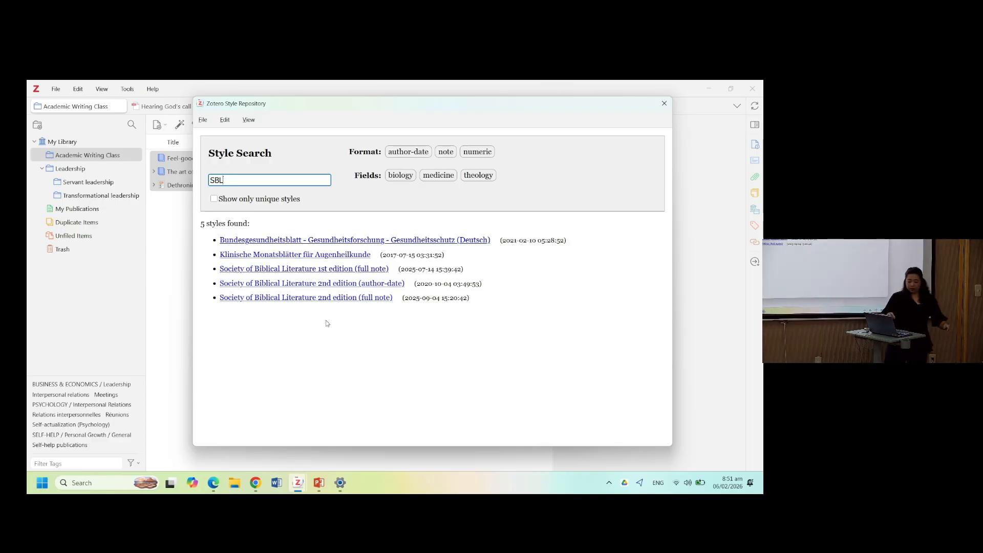
click(664, 102)
scroll(423, 263, down, 5)
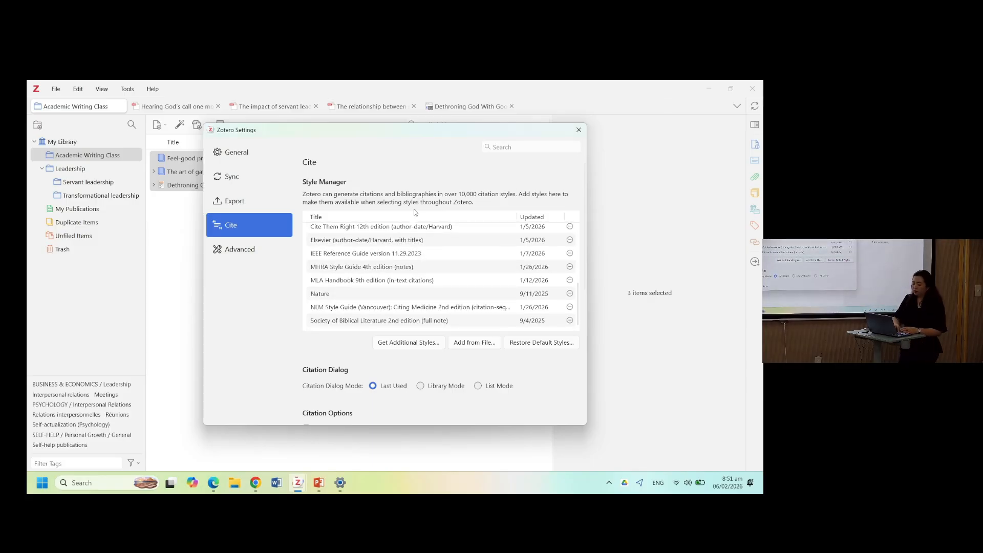
click(579, 131)
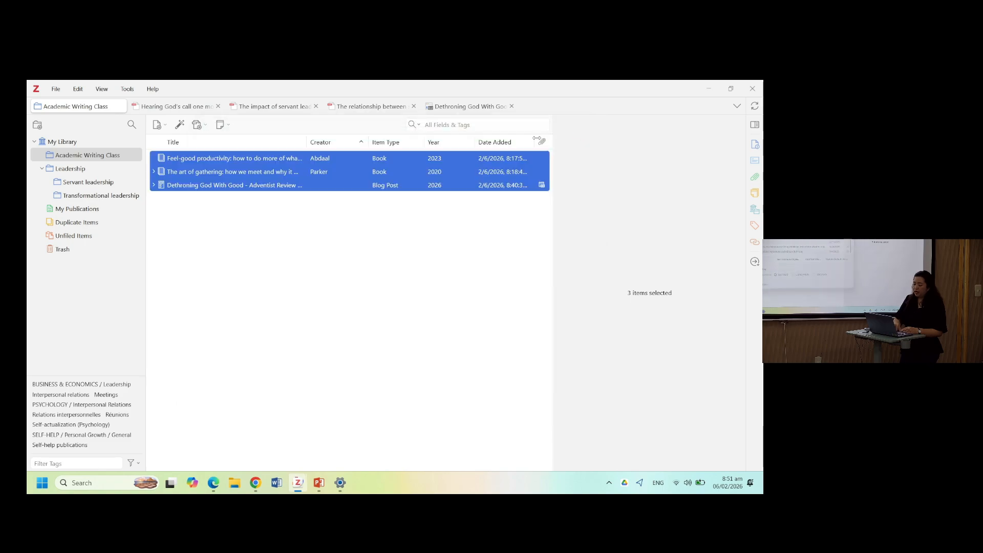
- Create an APA Style 7th edition bibliography of the selected items and copy it to the clipboard
right_click(365, 167)
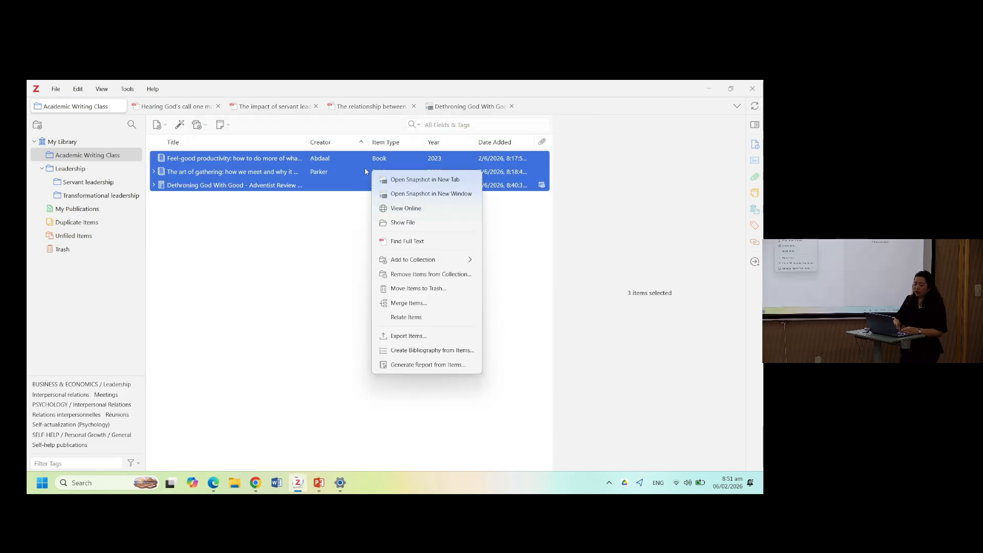
click(400, 351)
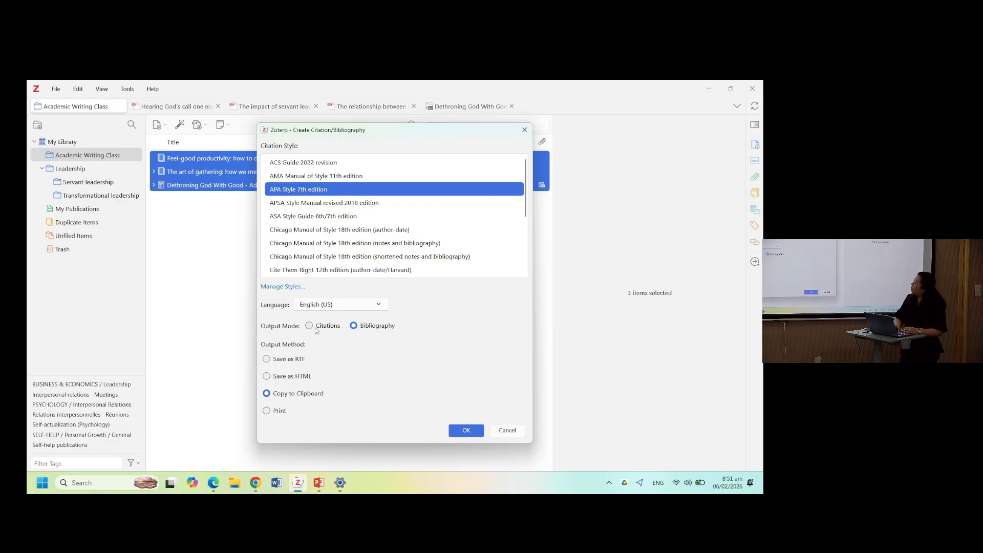
click(372, 330)
click(266, 393)
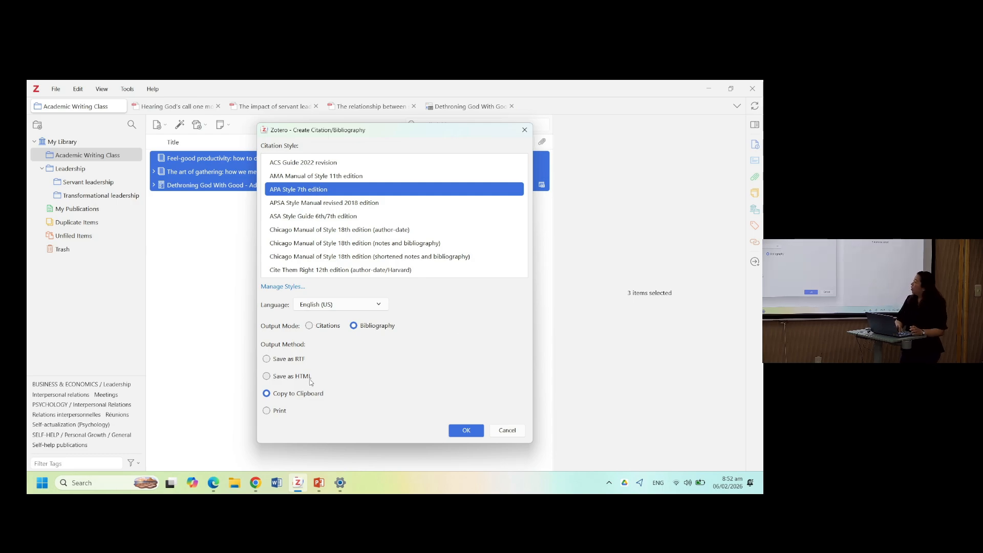
click(466, 430)
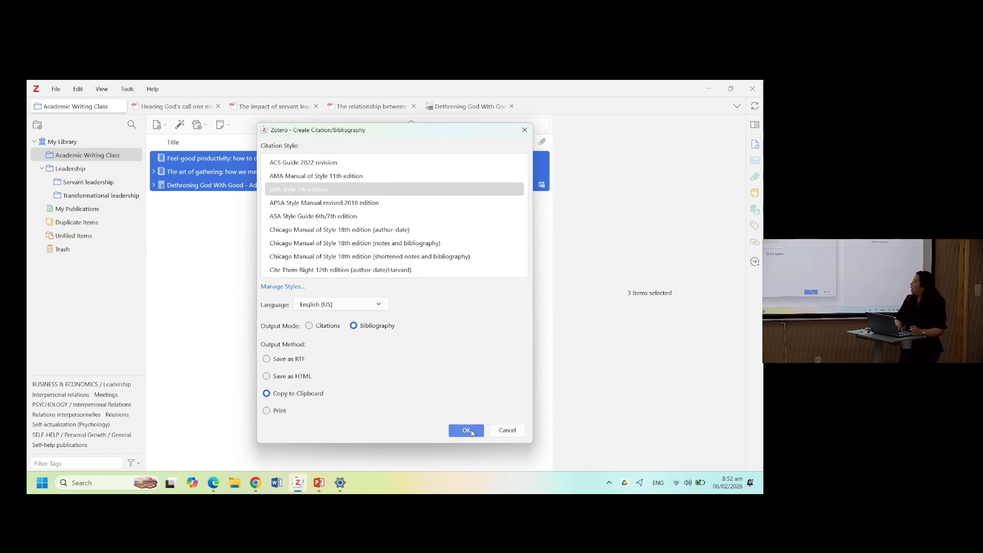
- Switch to Word, open a blank document and paste the bibliography into it
click(277, 483)
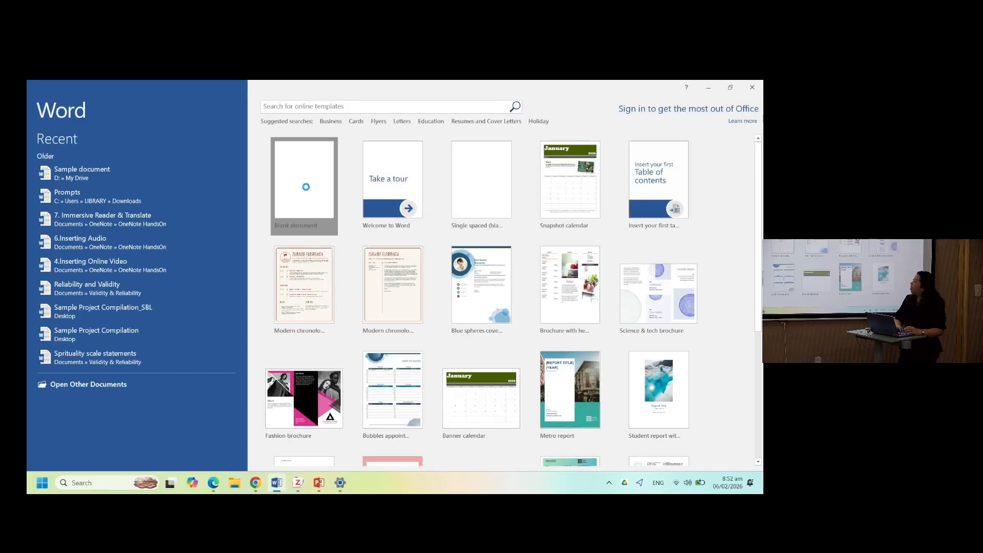
click(305, 200)
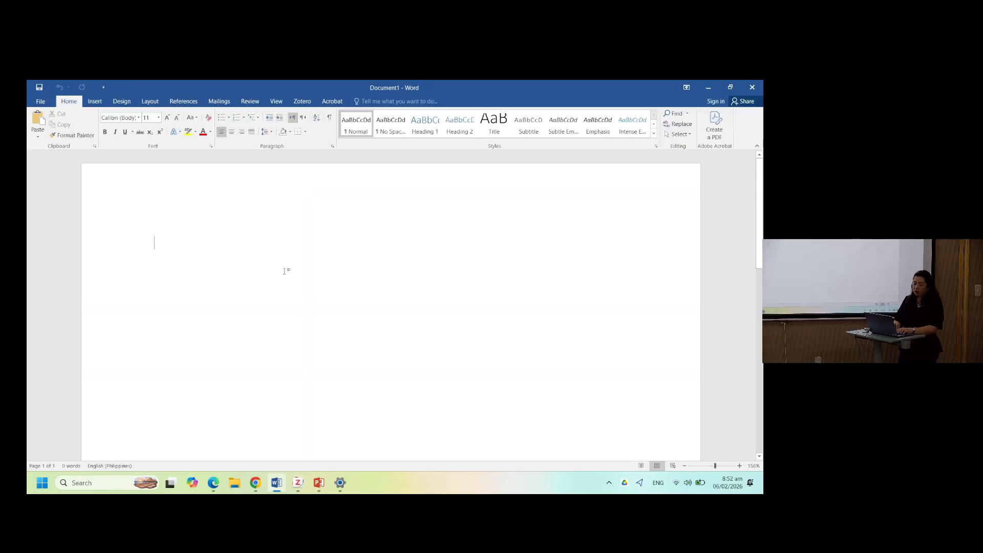
key(ctrl+v)
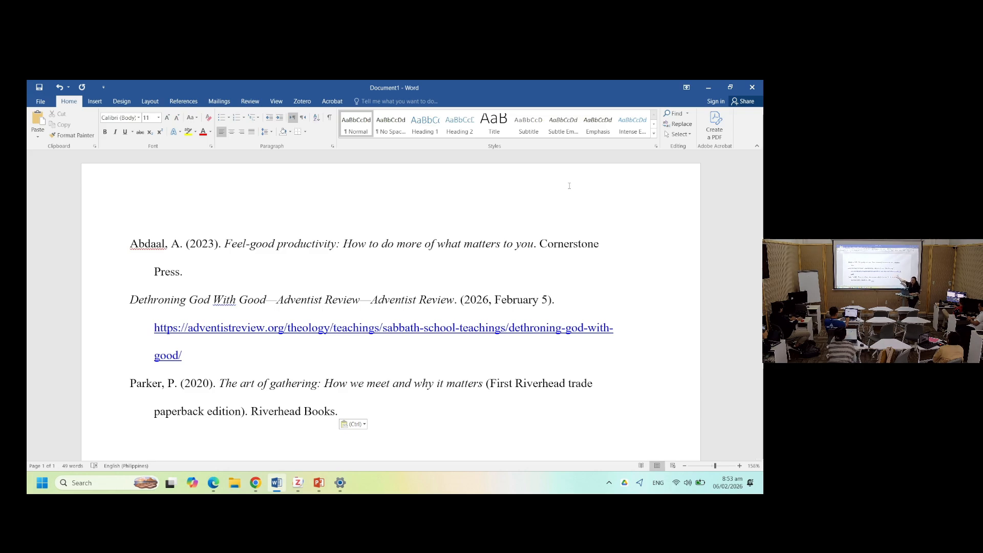
- Delete all content from the Word document and minimize the window
key(ctrl+a)
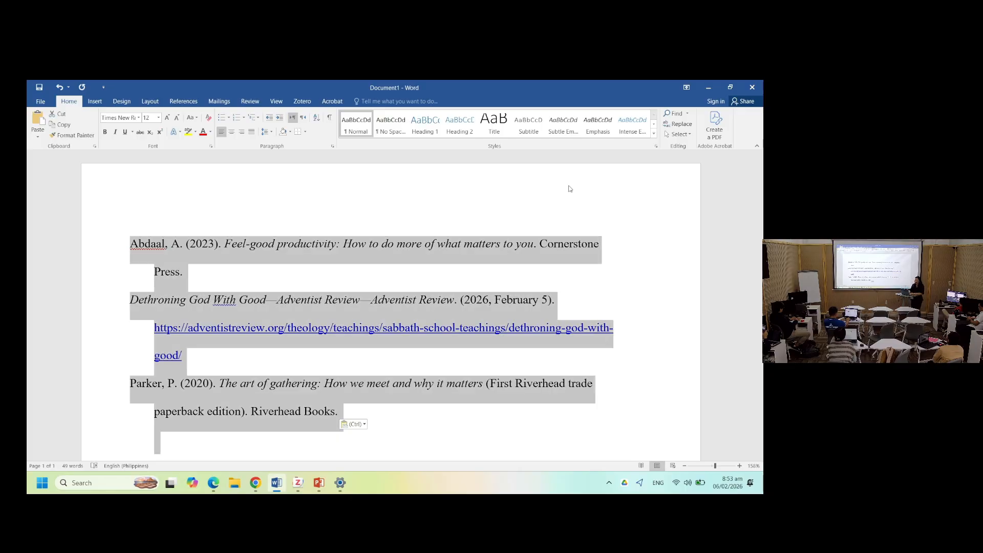
key(BackSpace)
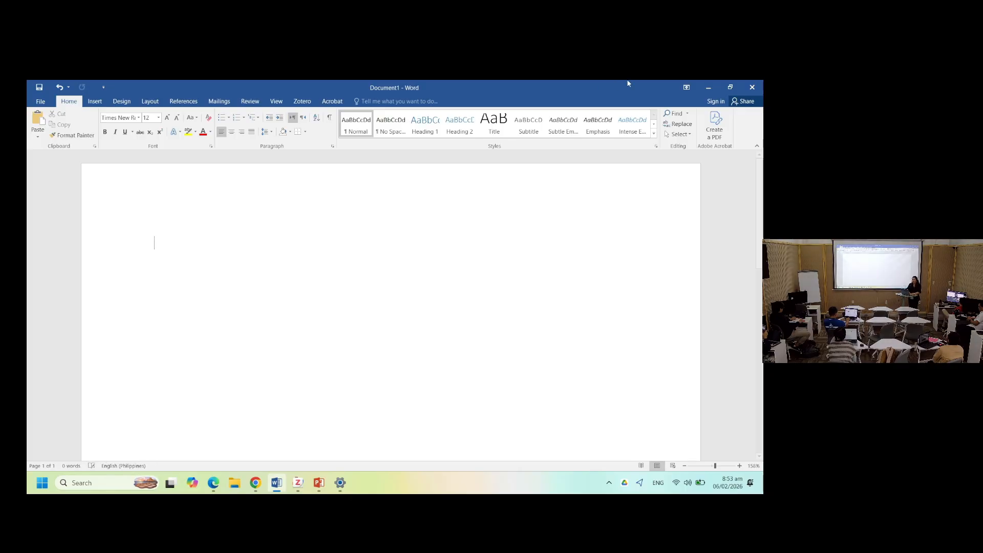
click(708, 88)
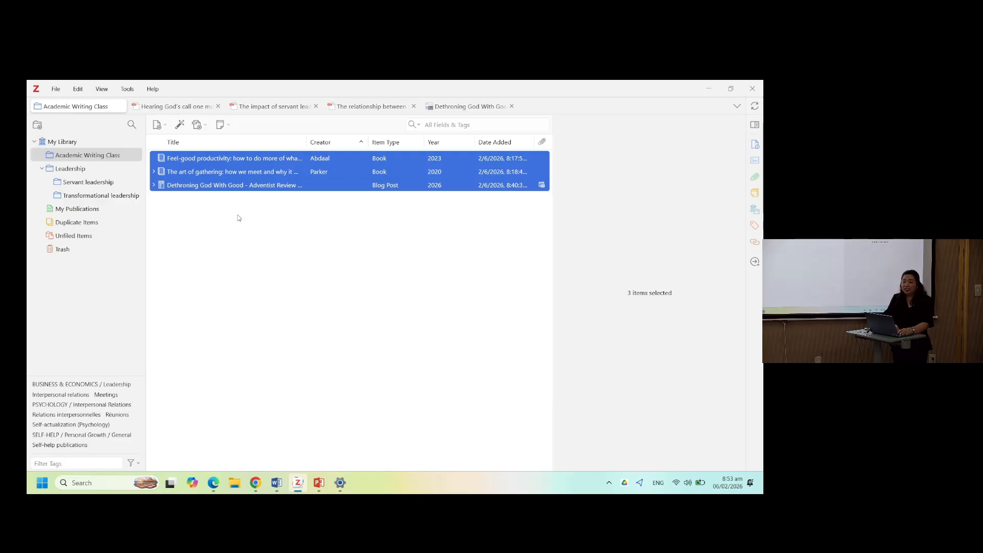
- Open My Library in Zotero and select all of its items
click(66, 145)
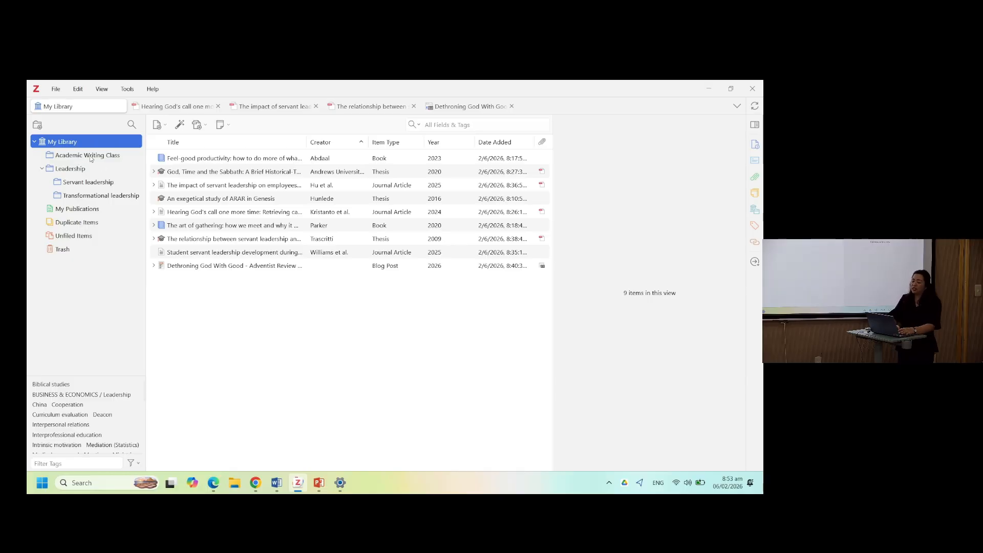
click(87, 157)
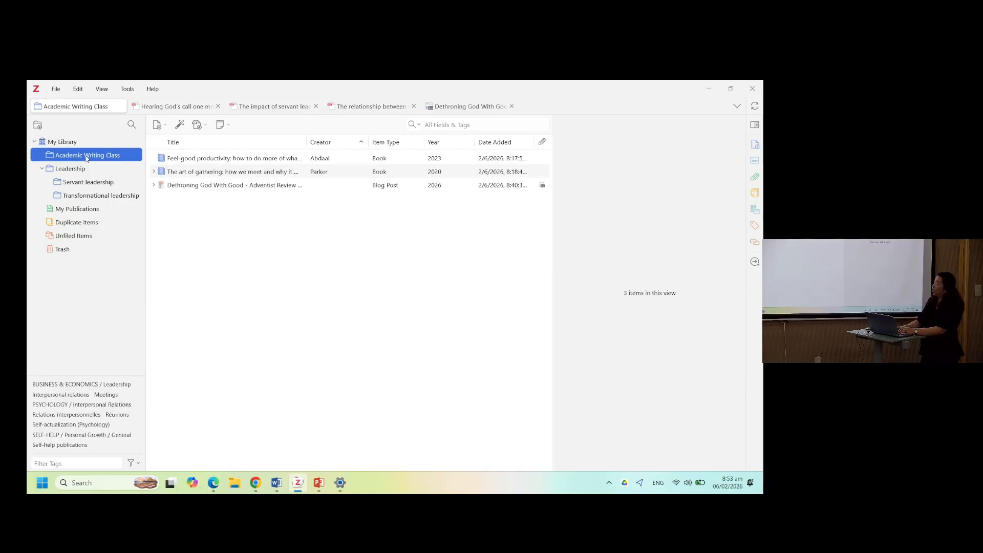
click(72, 143)
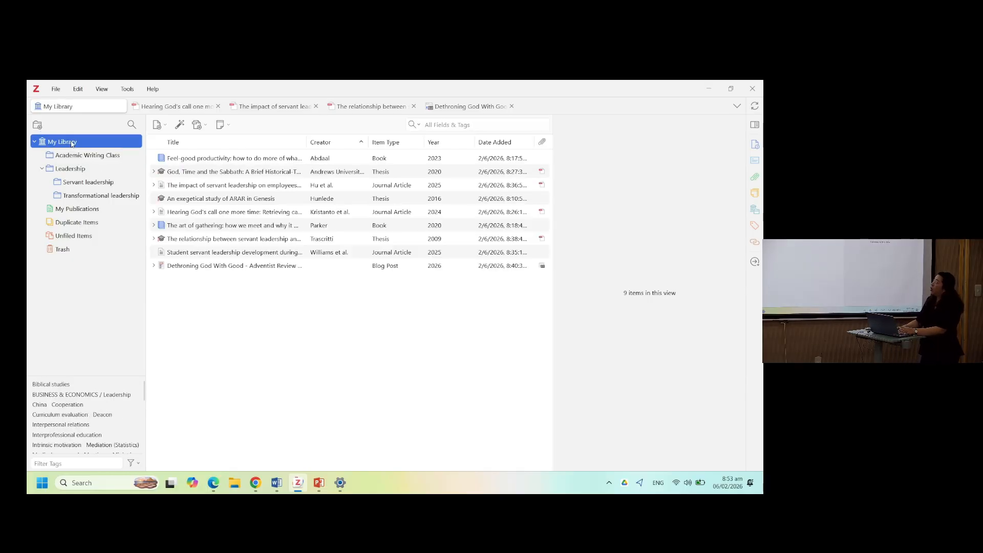
click(240, 217)
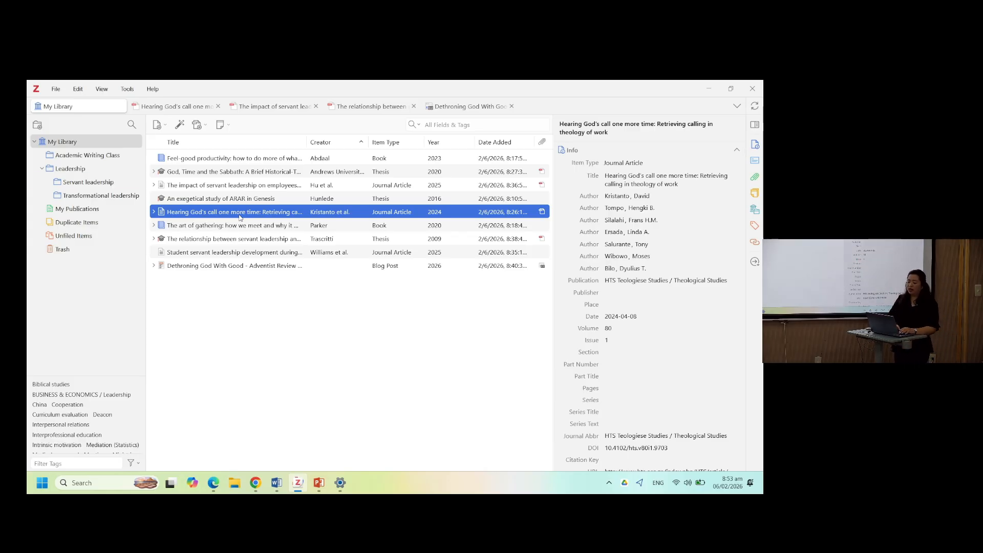
key(ctrl+a)
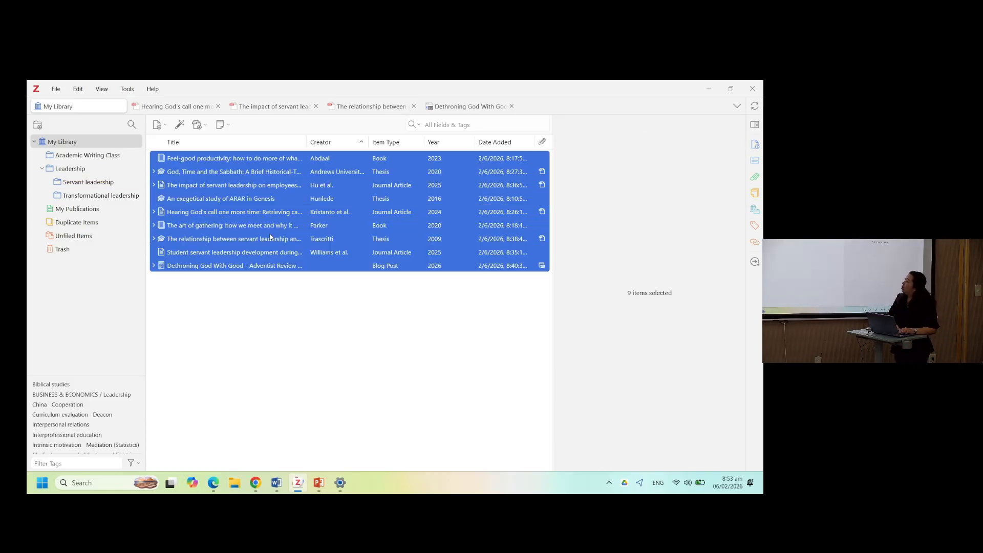
- Create a Society of Biblical Literature 2nd edition (full note) bibliography with endnotes and copy it to the clipboard
right_click(243, 196)
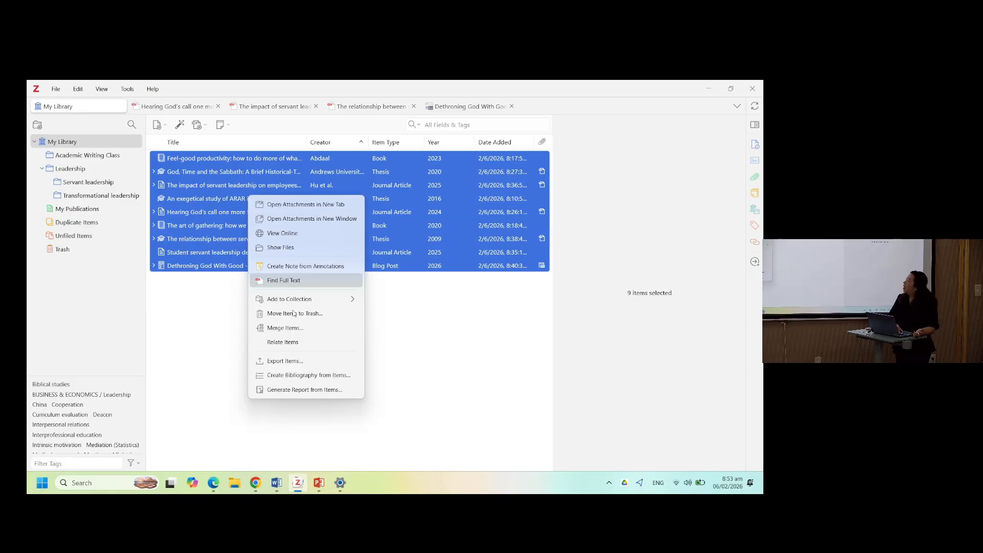
click(316, 378)
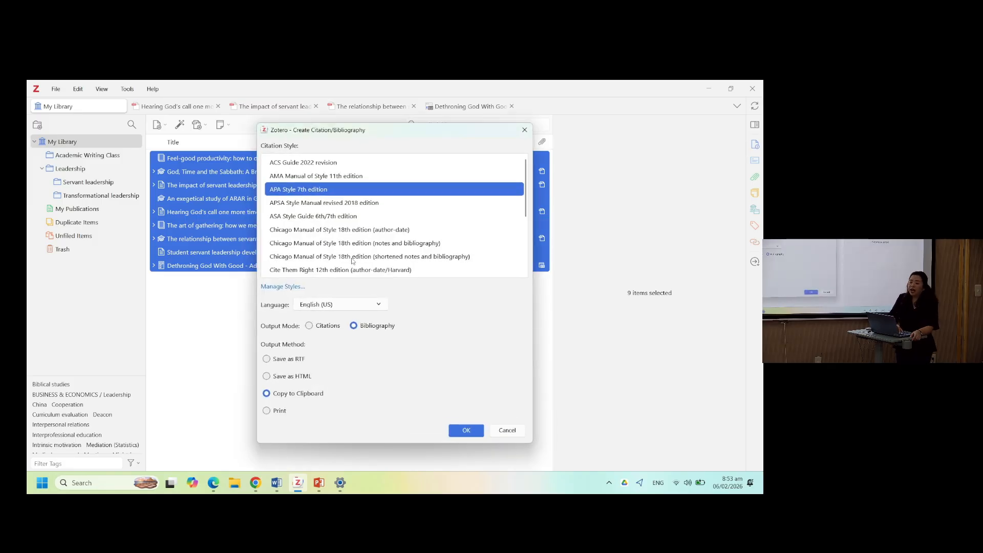
scroll(355, 248, down, 3)
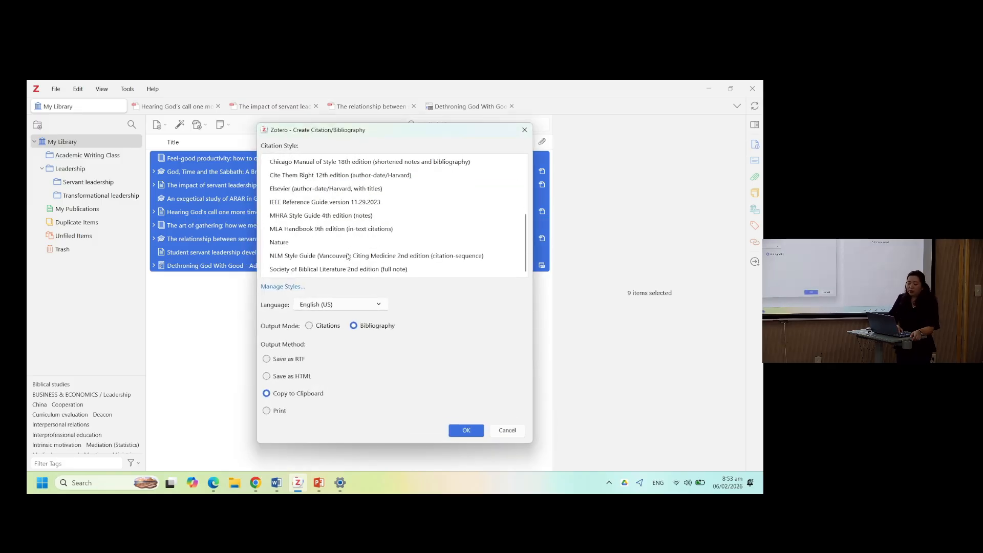
click(324, 270)
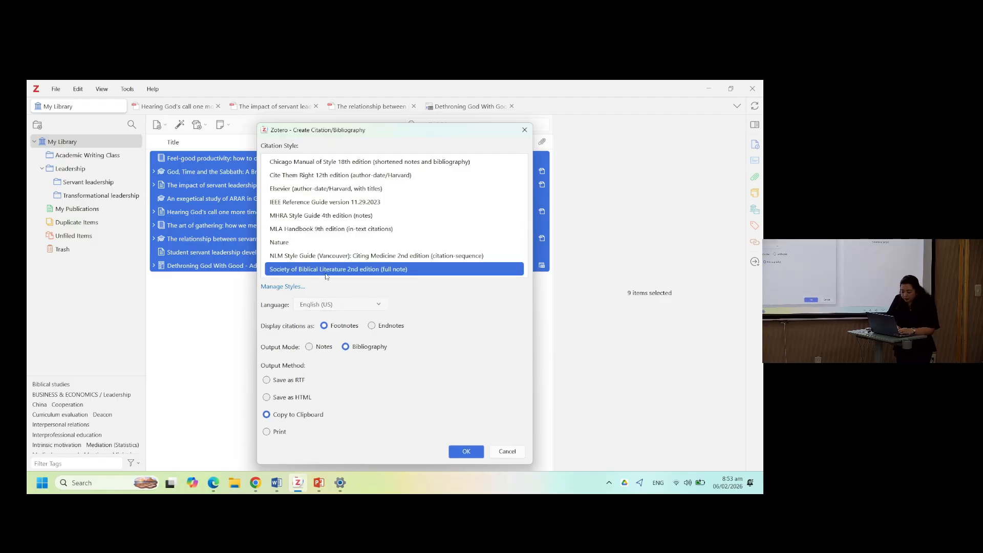
click(372, 328)
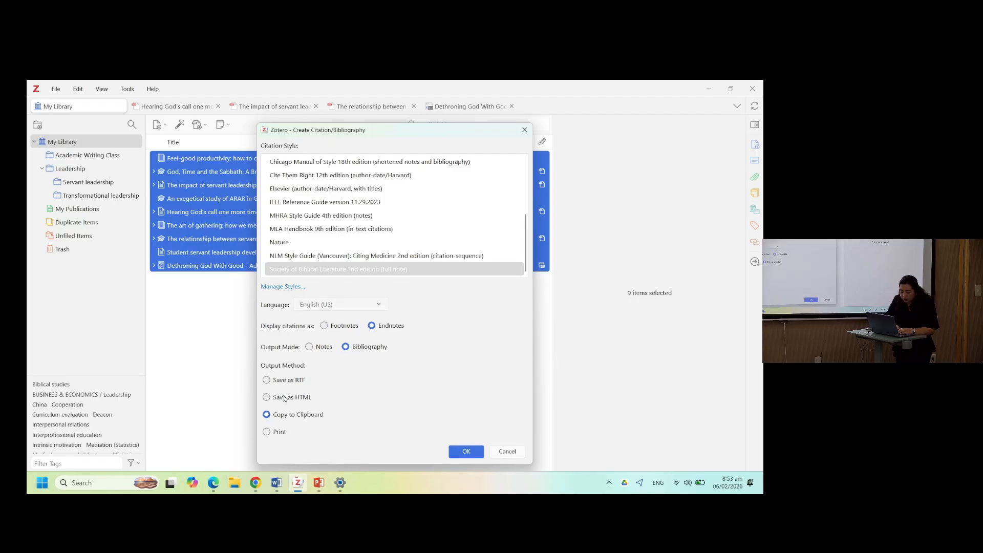
click(463, 455)
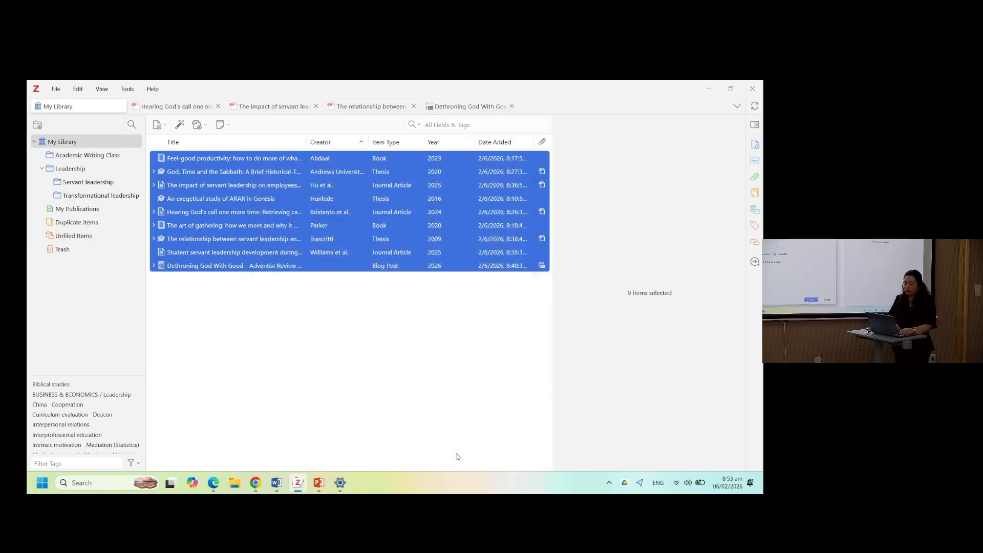
- Switch to the Word document and paste the SBL bibliography into it
click(276, 482)
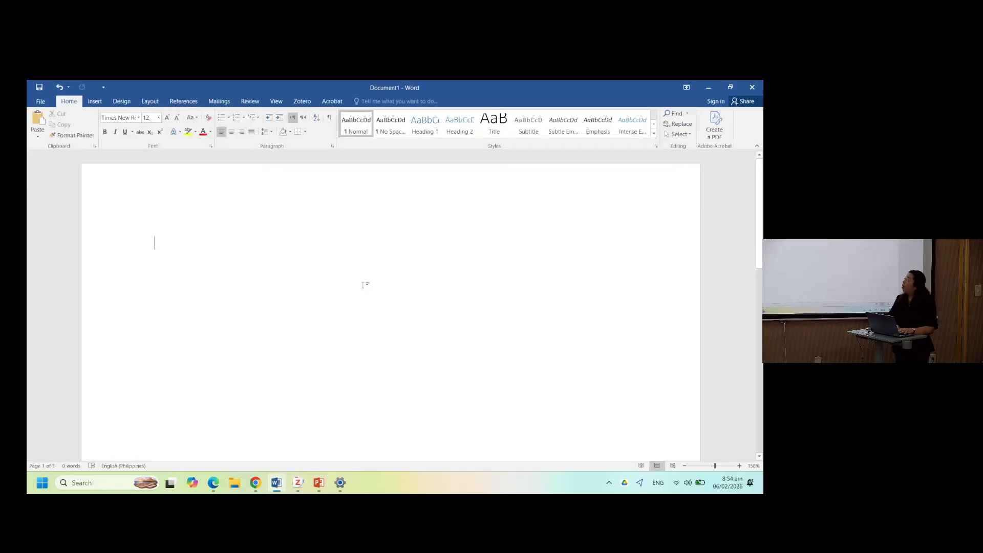
key(ctrl+v)
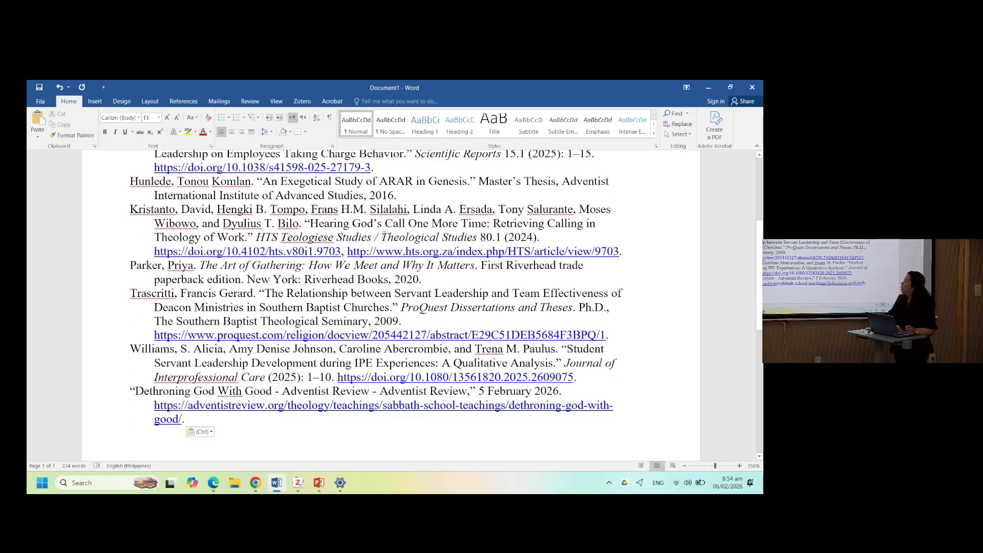
scroll(394, 275, up, 1)
scroll(395, 275, up, 3)
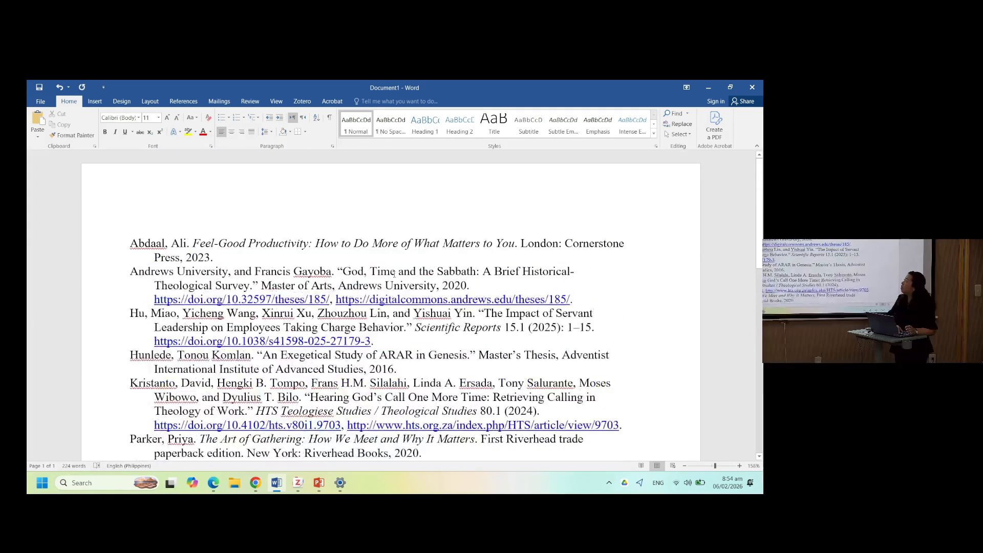
scroll(394, 275, down, 6)
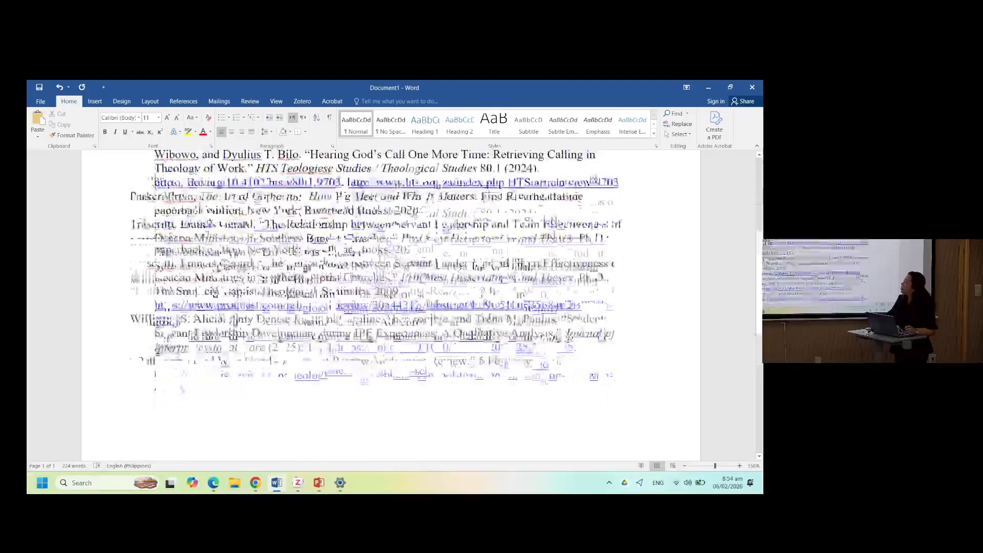
scroll(394, 275, up, 5)
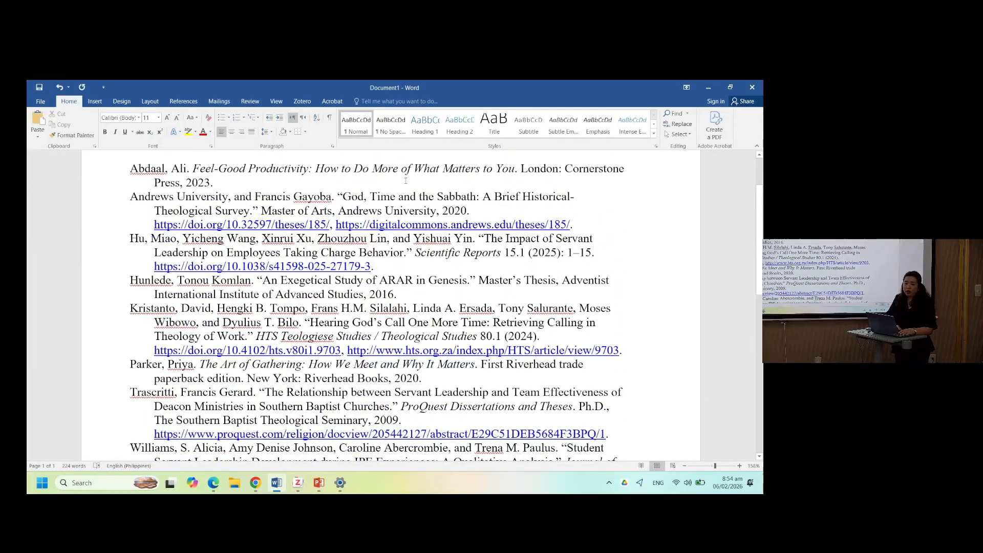
- Create an APA Style 7th edition bibliography of all library items and copy it to the clipboard
click(708, 87)
right_click(353, 220)
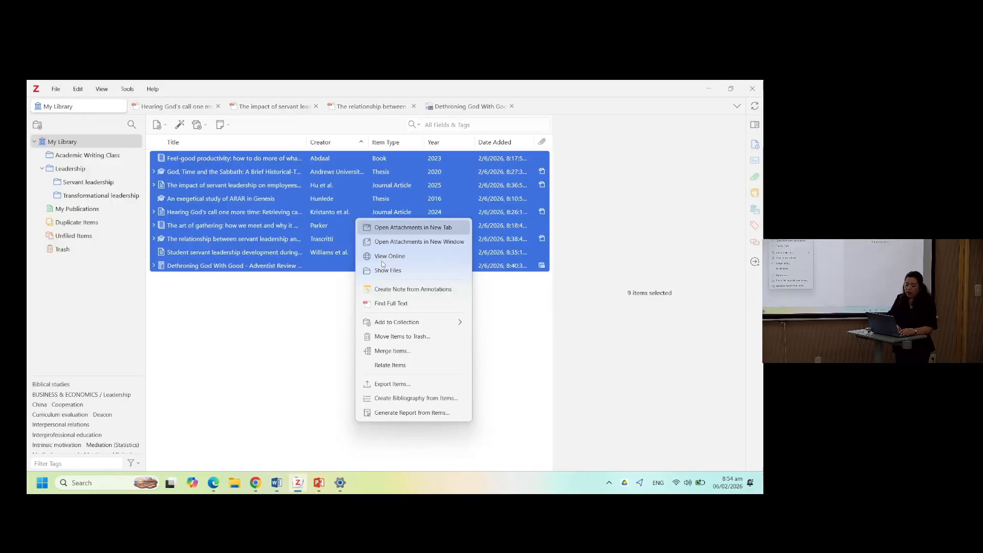
click(391, 400)
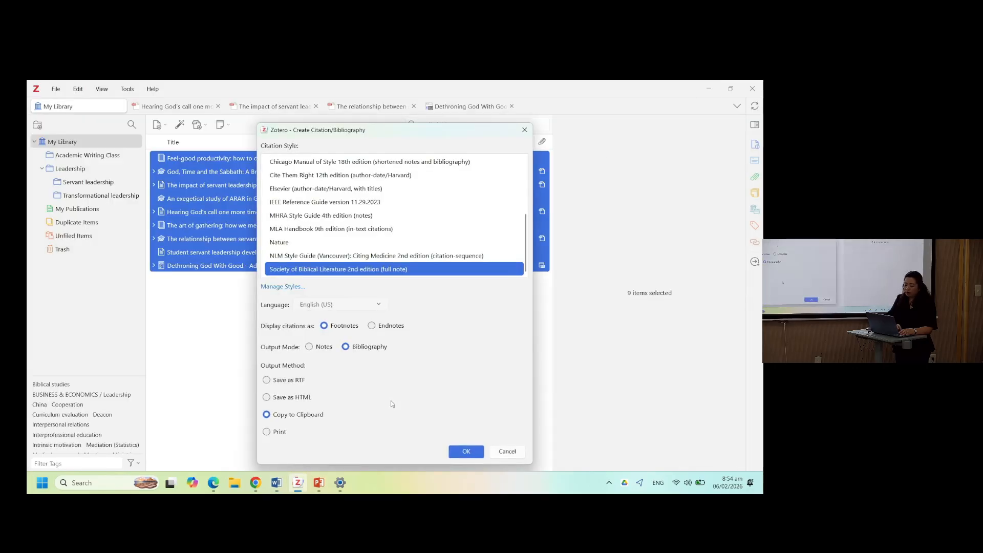
scroll(371, 246, up, 3)
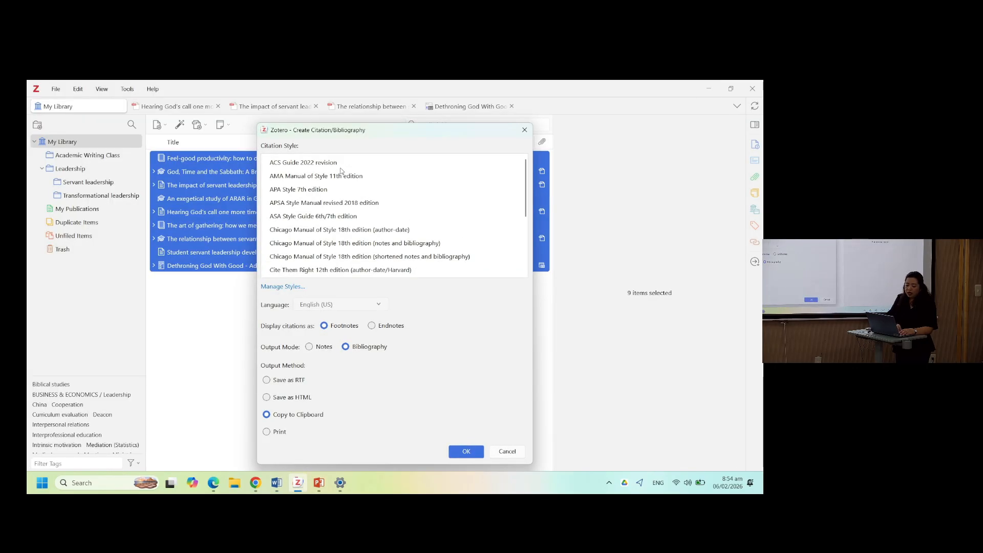
click(315, 188)
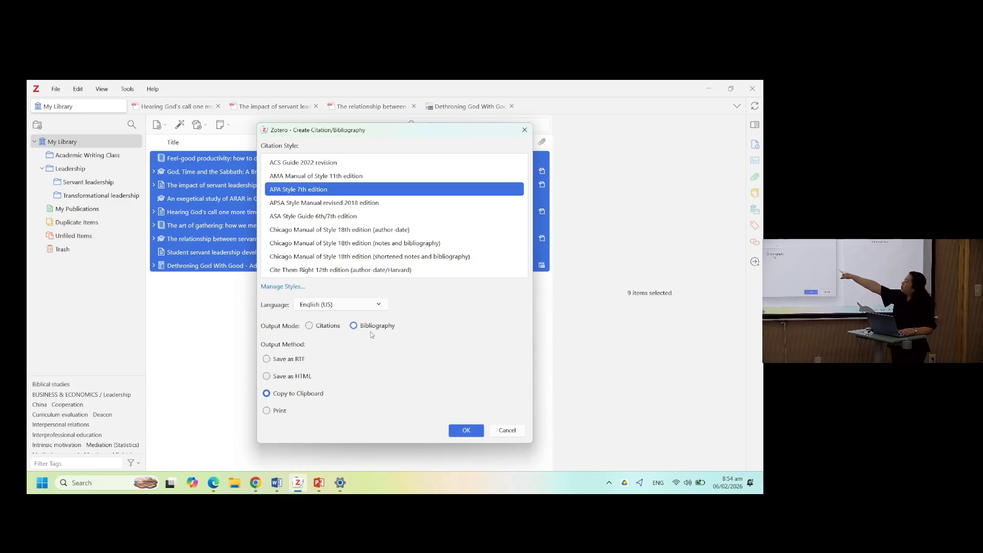
click(454, 434)
- Insert a page break after the SBL bibliography in Word and paste the APA bibliography on the new page
key(alt+Tab)
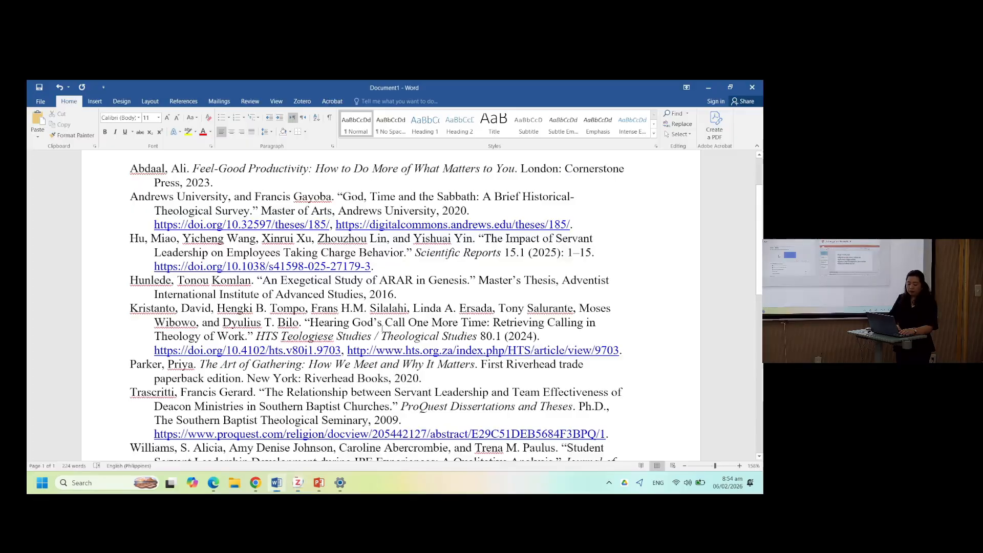
scroll(379, 364, down, 10)
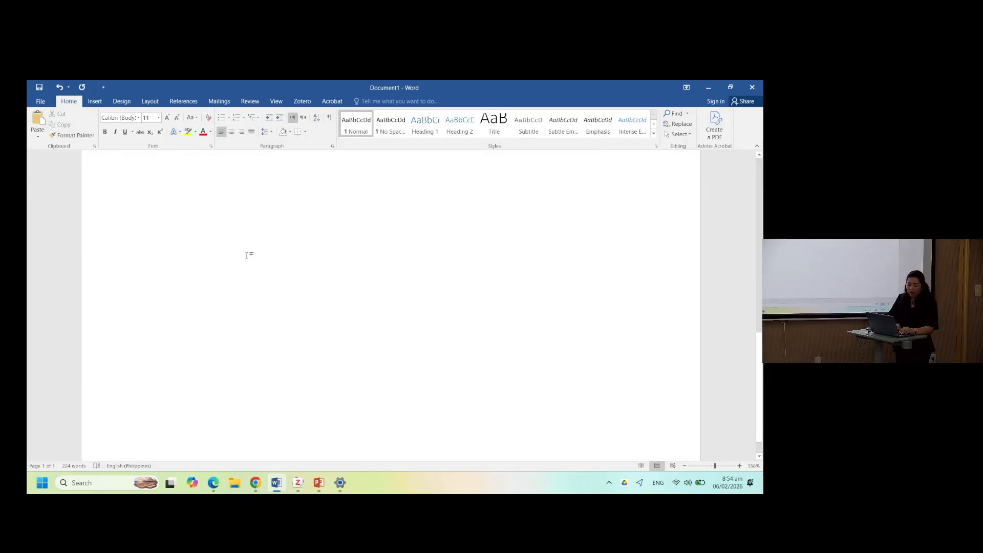
click(95, 101)
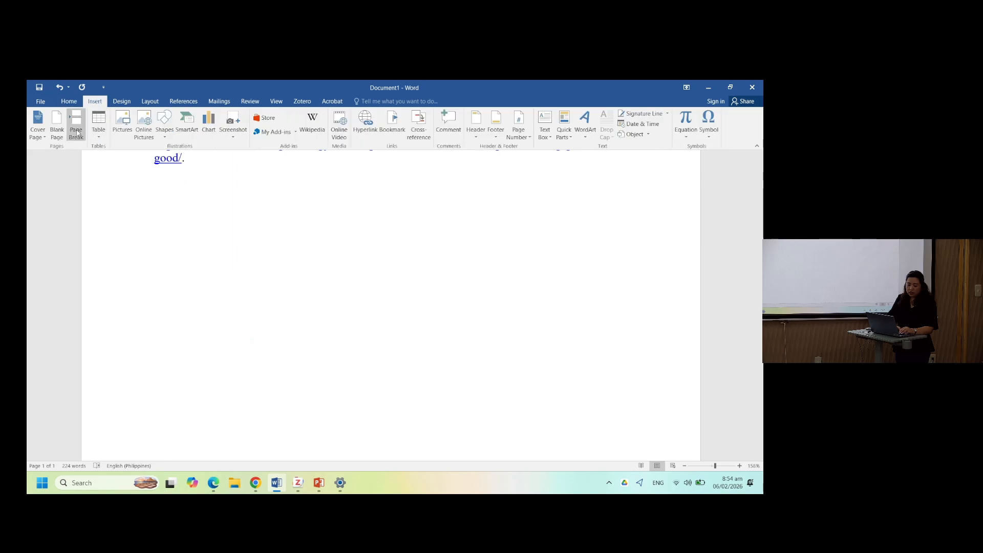
click(75, 125)
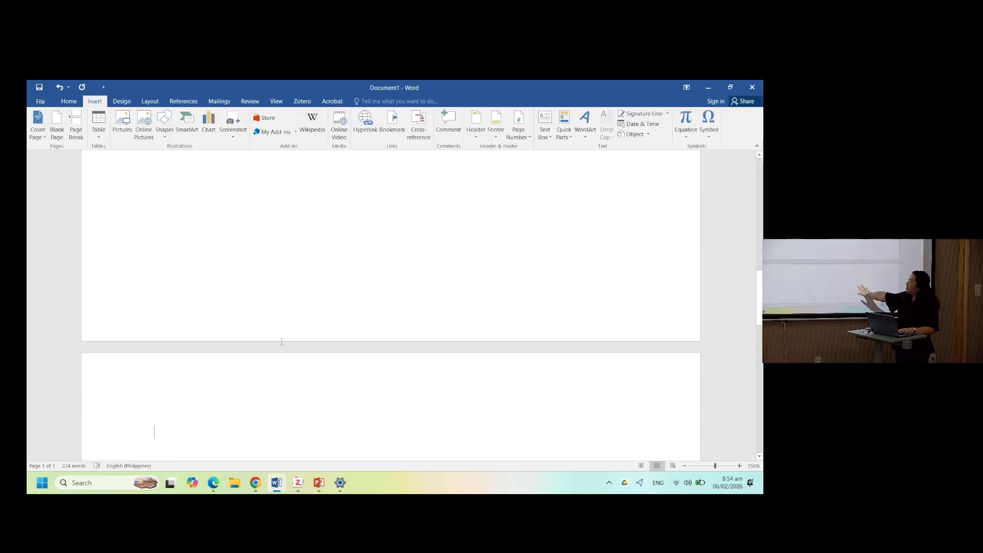
text(Williams, S. A., Johnson, A. D., Abercrombie, C., & Paulus, T. M. (2025). Student servant leadership development during IPE experiences: A qualitative analysis. Journal of Interprofessional Care, 1–10. (190540625). https://doi.org/10.1080/13561820.2025.2609075)
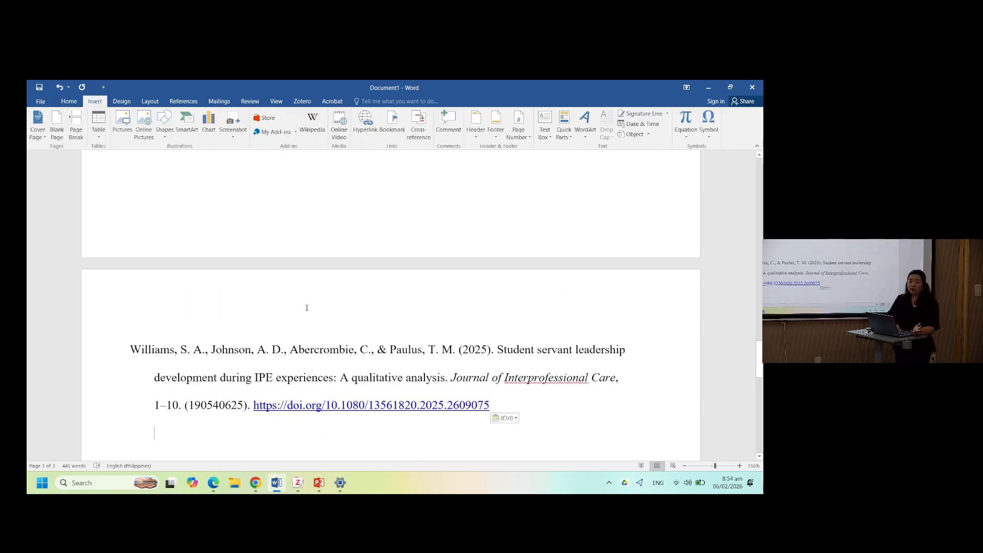
scroll(322, 358, up, 15)
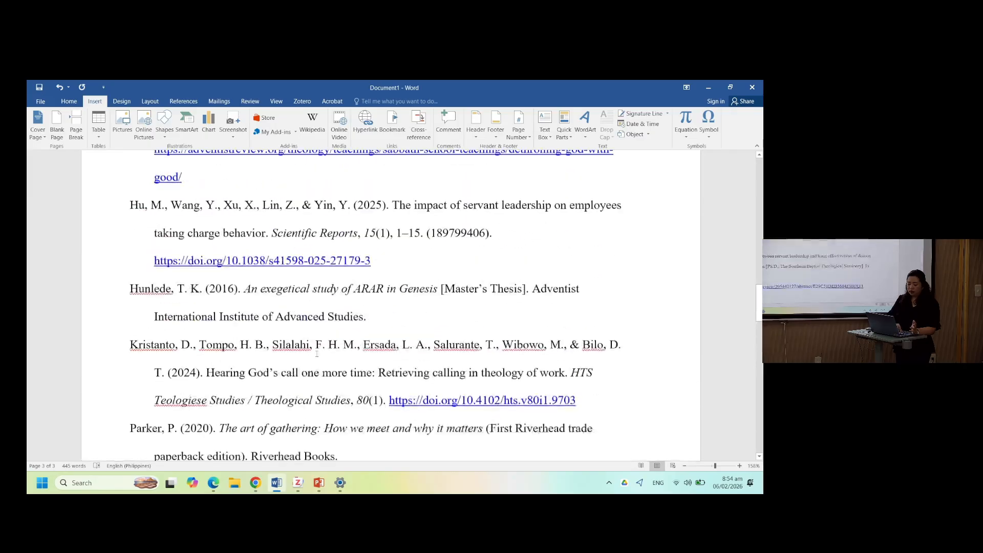
scroll(317, 353, up, 5)
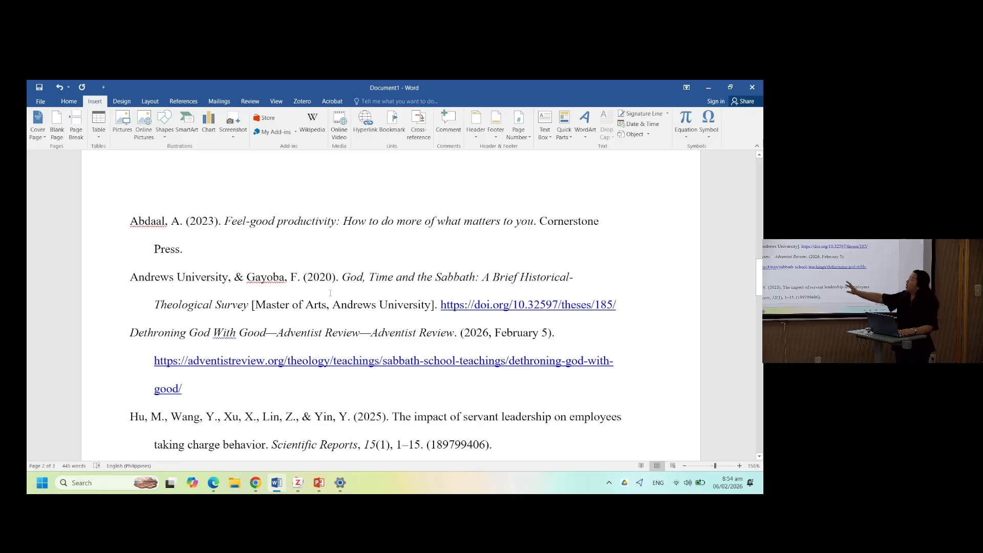
- Browse the library items' details in Zotero and open the PDF of 'The impact of servant leadership on employees'
key(alt+Tab)
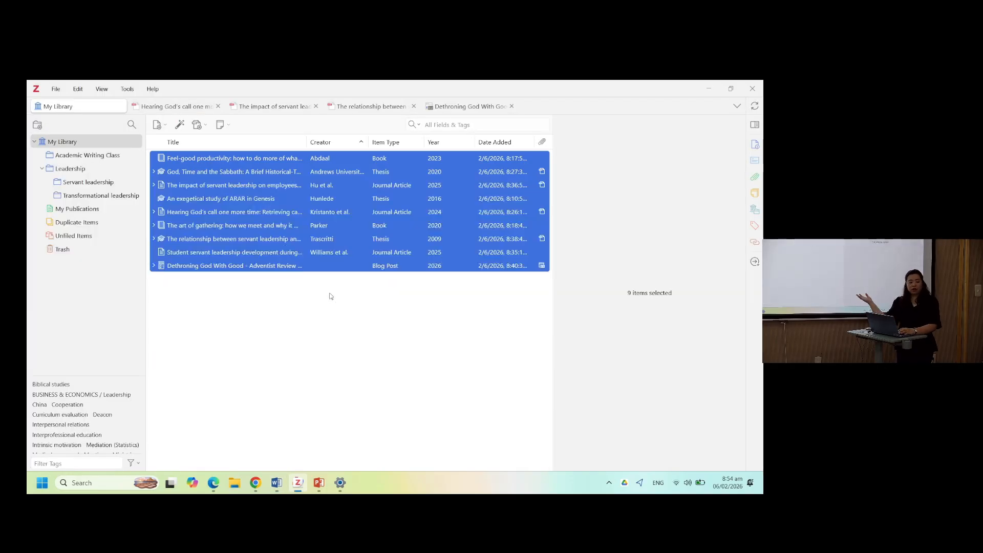
click(333, 266)
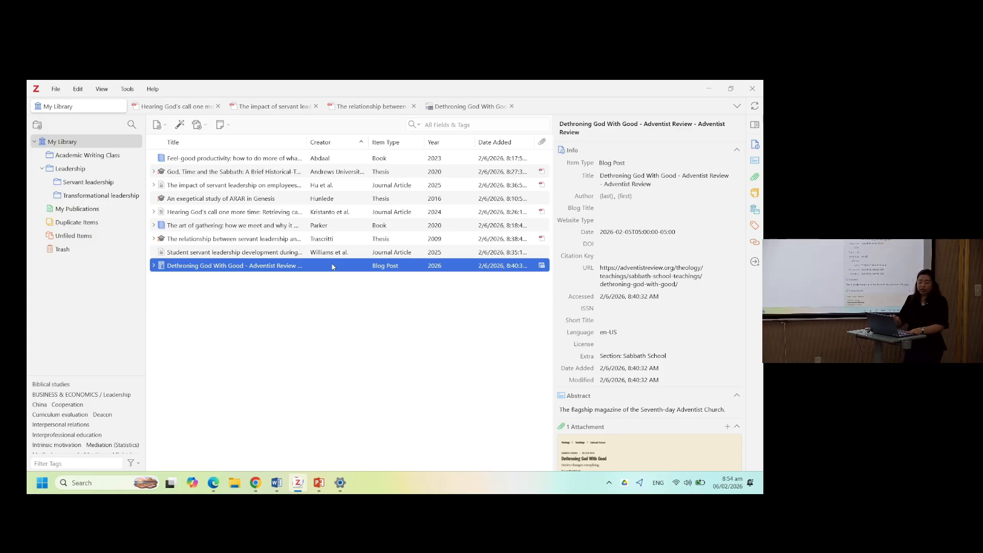
click(297, 213)
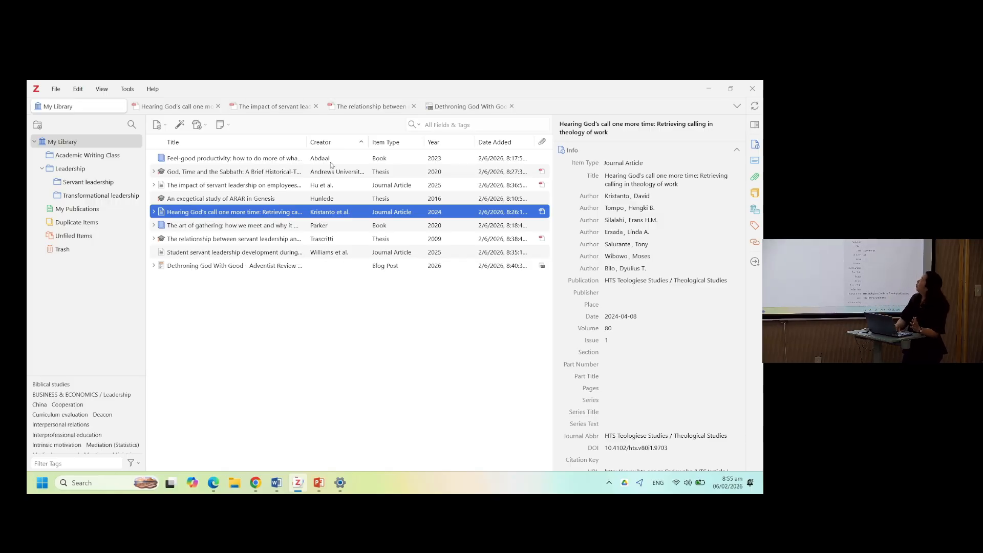
click(386, 172)
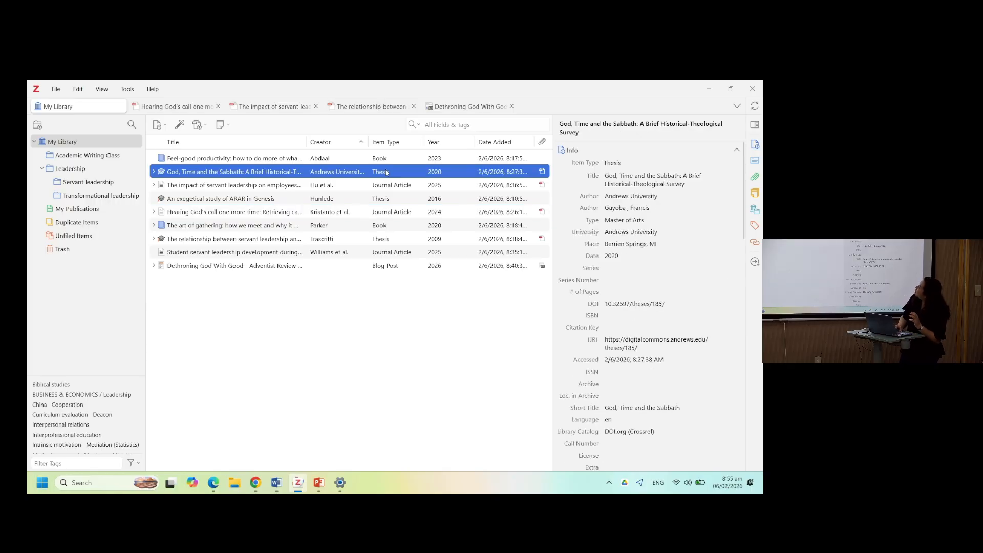
double_click(338, 186)
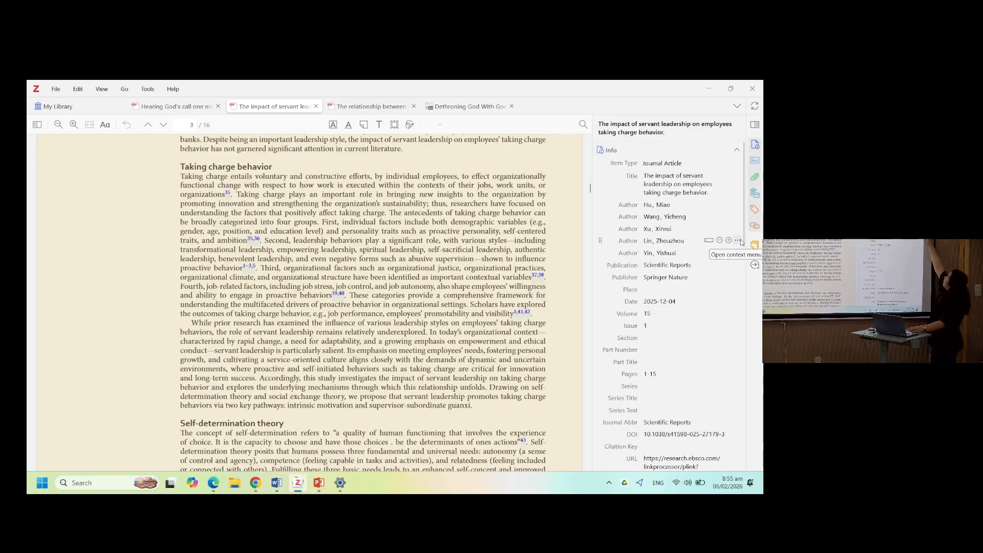
- Open the notes pane and select the passage on page 4 beginning 'Social exchange theory serves as the theoretical underpinning'
click(754, 246)
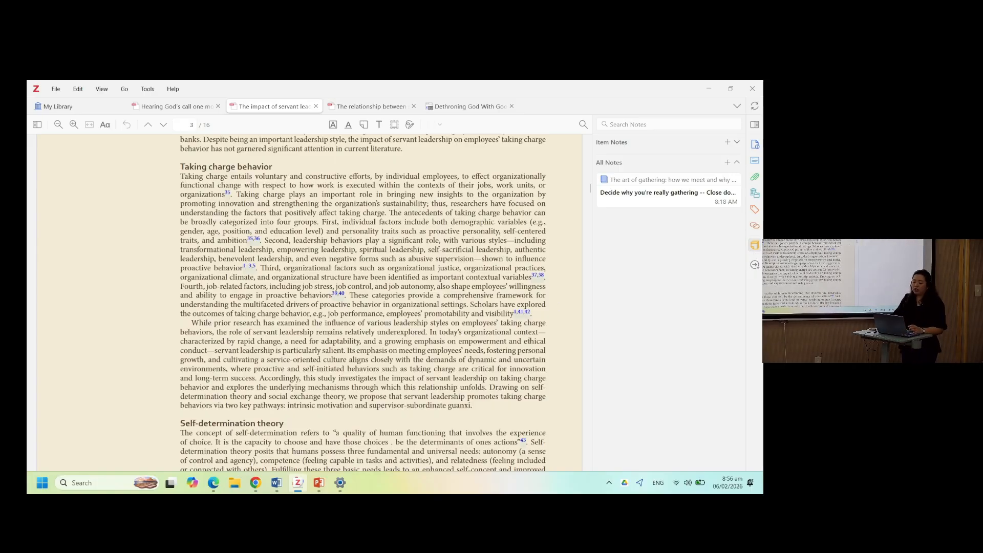
scroll(363, 302, down, 3)
scroll(467, 362, down, 5)
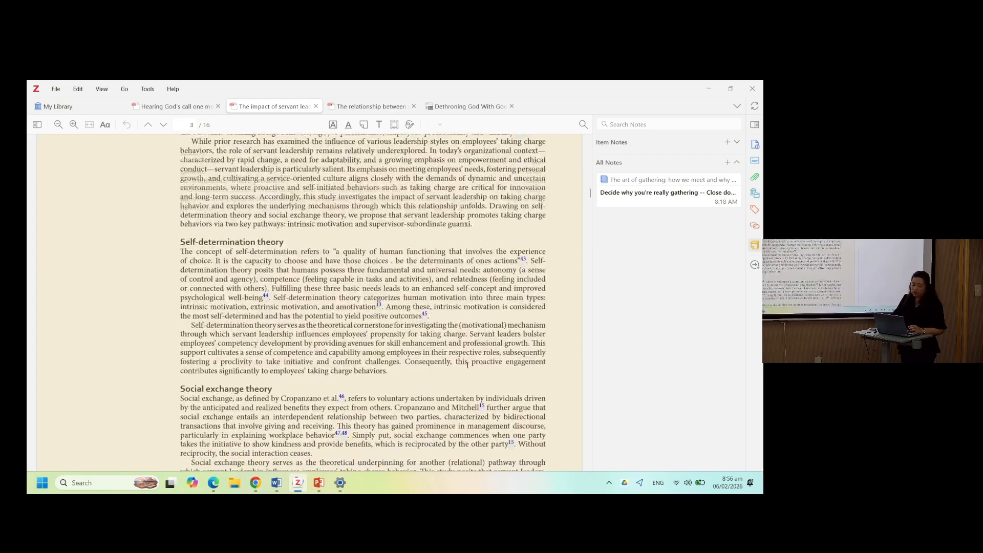
scroll(468, 362, down, 3)
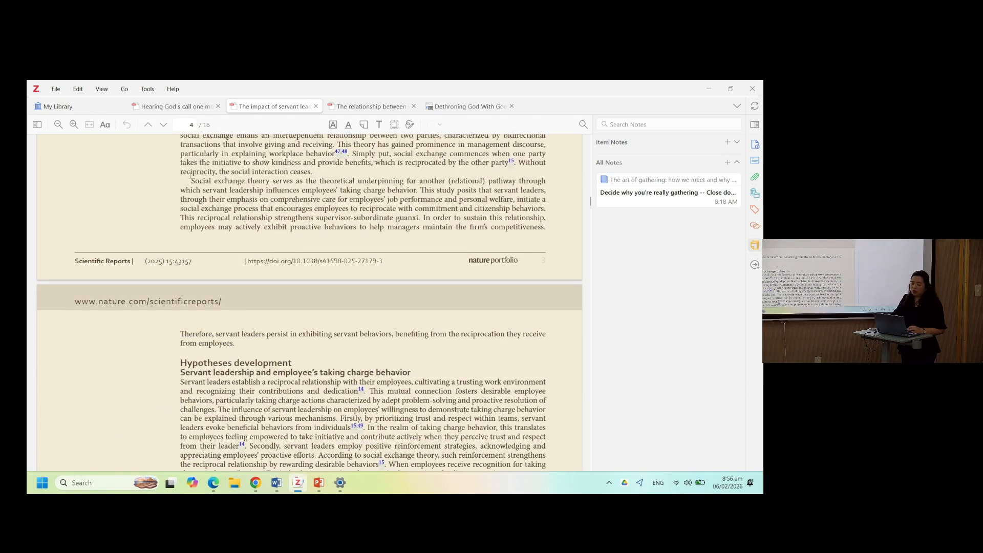
drag(193, 180, 419, 190)
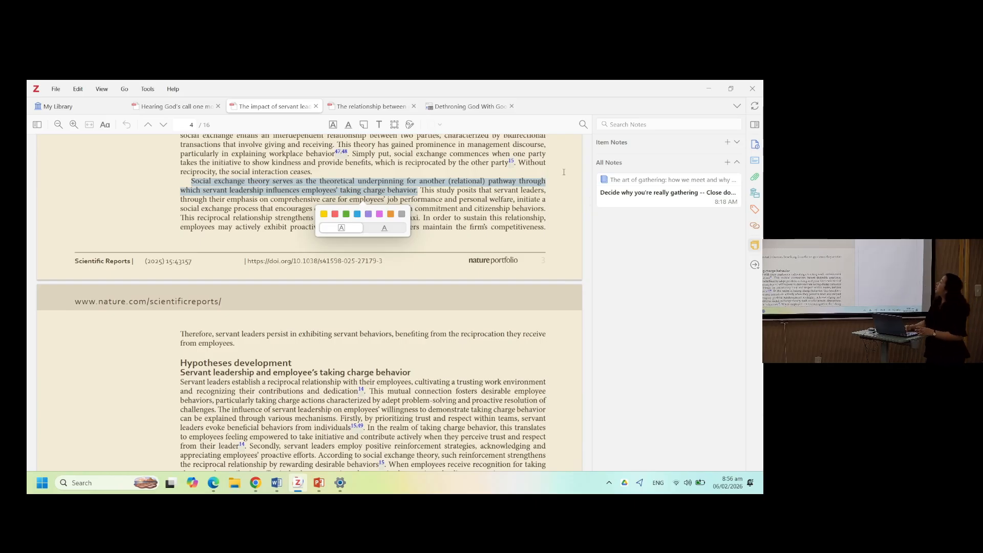
click(728, 145)
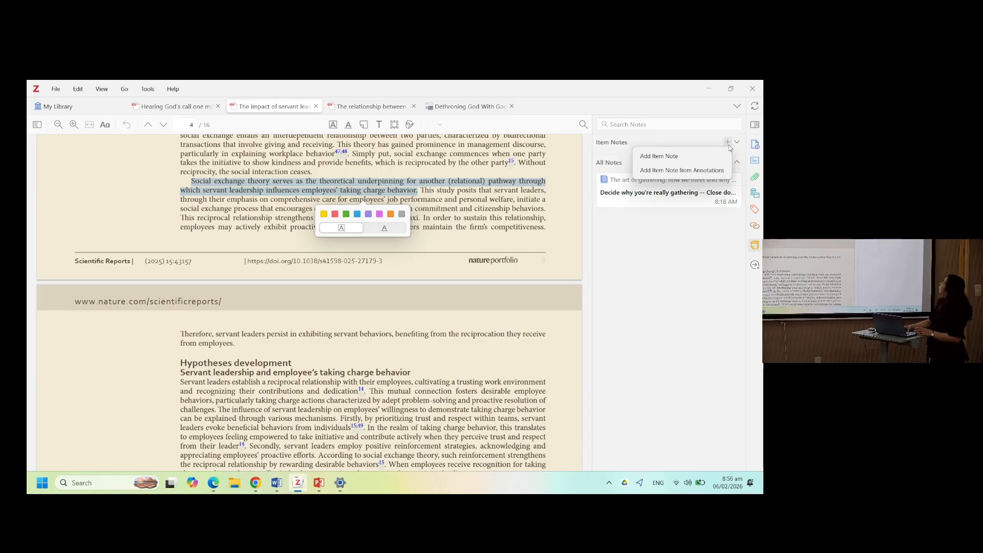
click(660, 156)
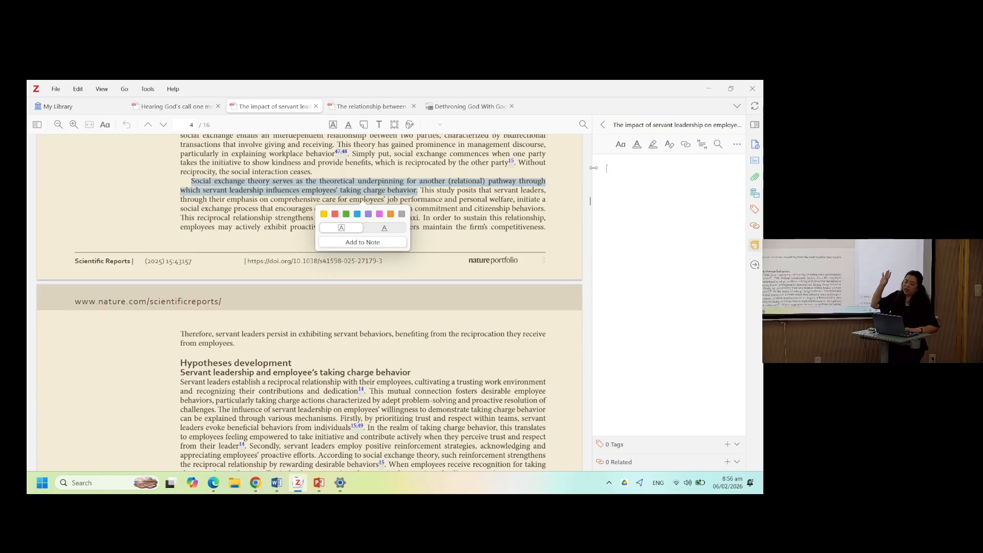
click(603, 125)
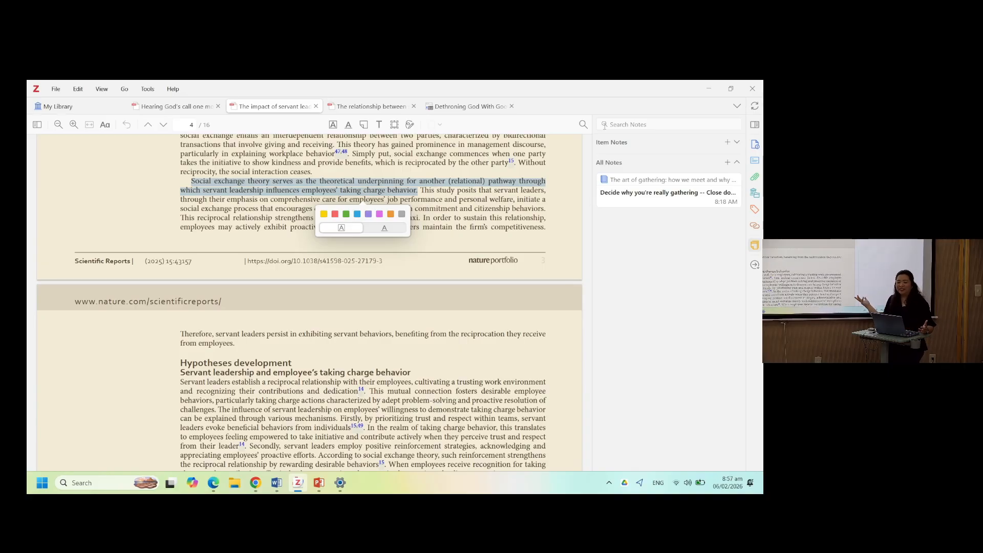
- Create a new item note for this article and add the selected passage to it as a quotation
click(727, 142)
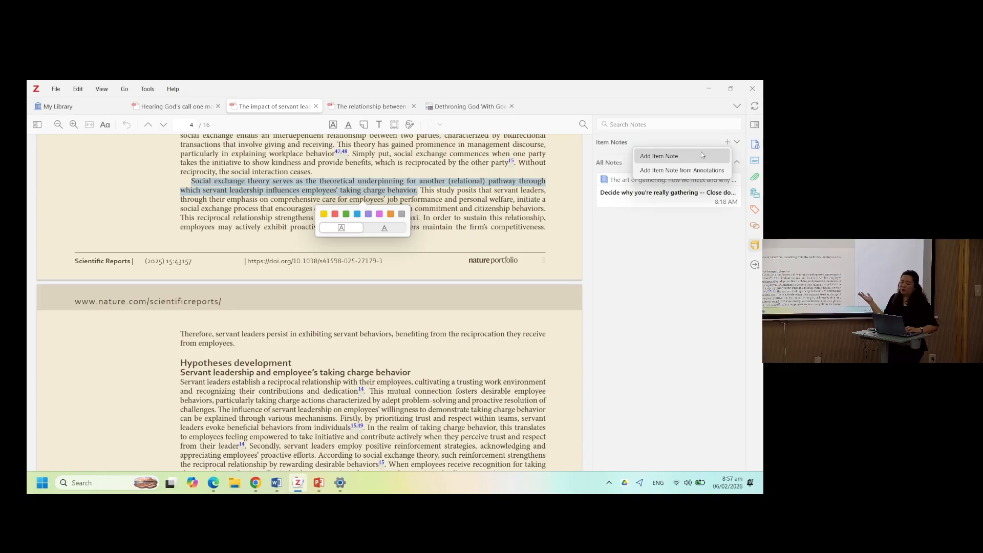
click(707, 154)
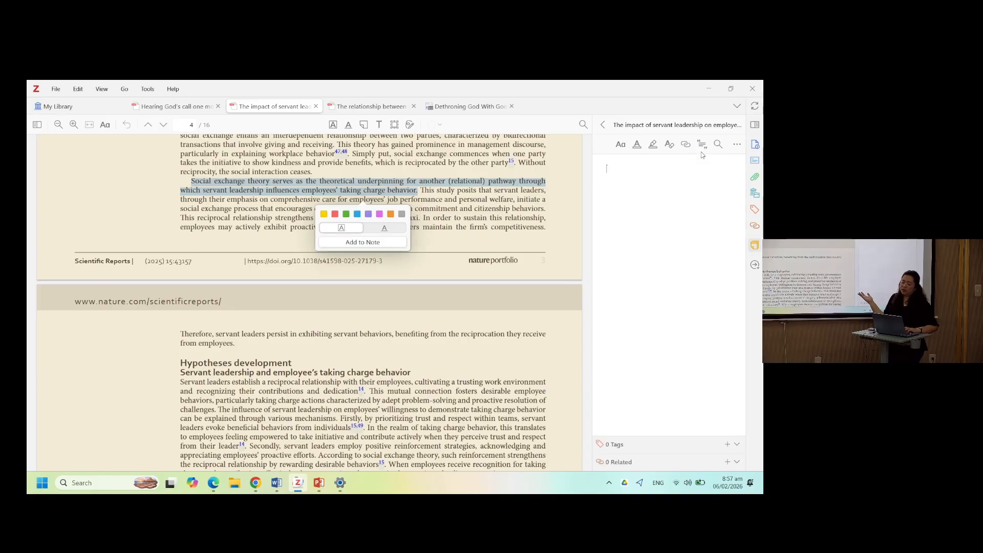
click(371, 242)
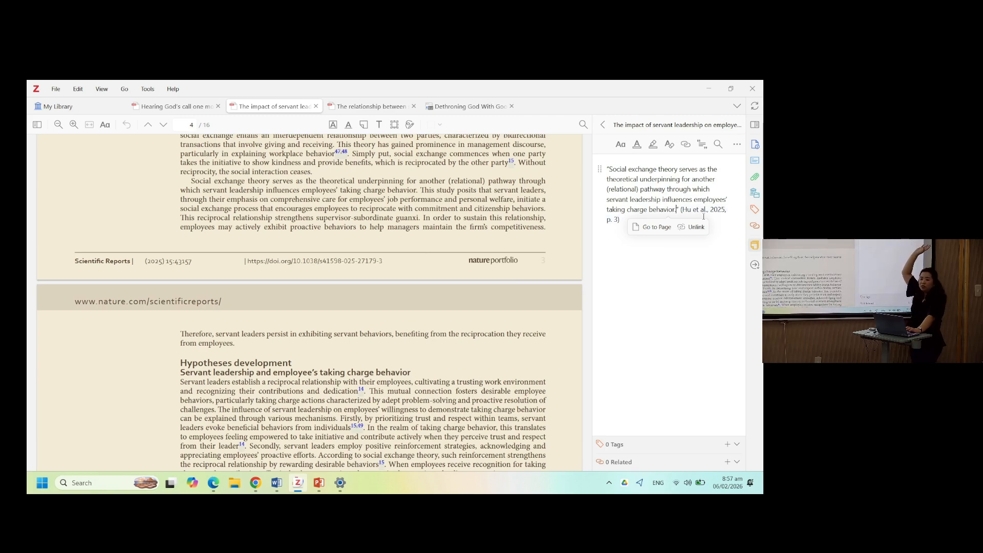
- Add the heading 'Social exchange theory' above the quotation in the note and return to the notes list
click(607, 169)
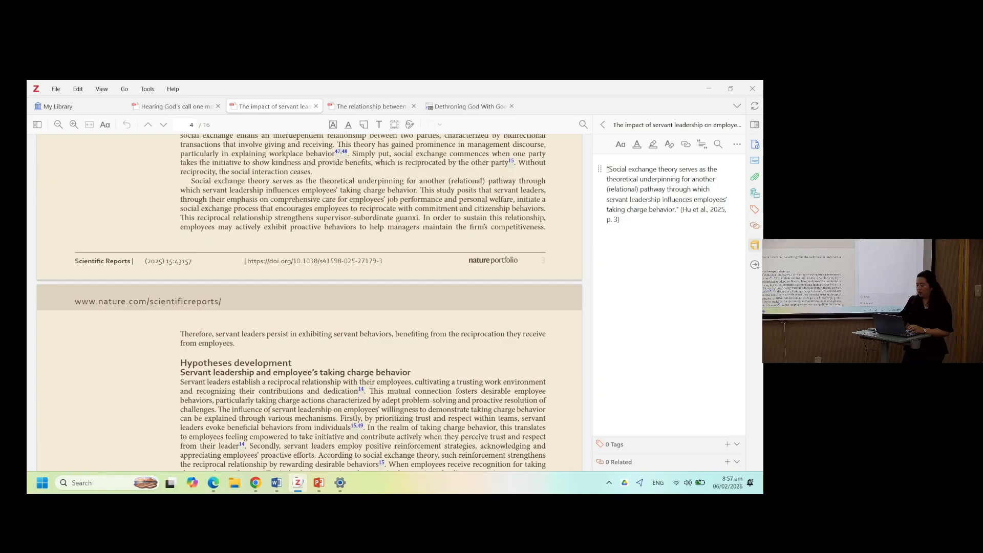
key(Return)
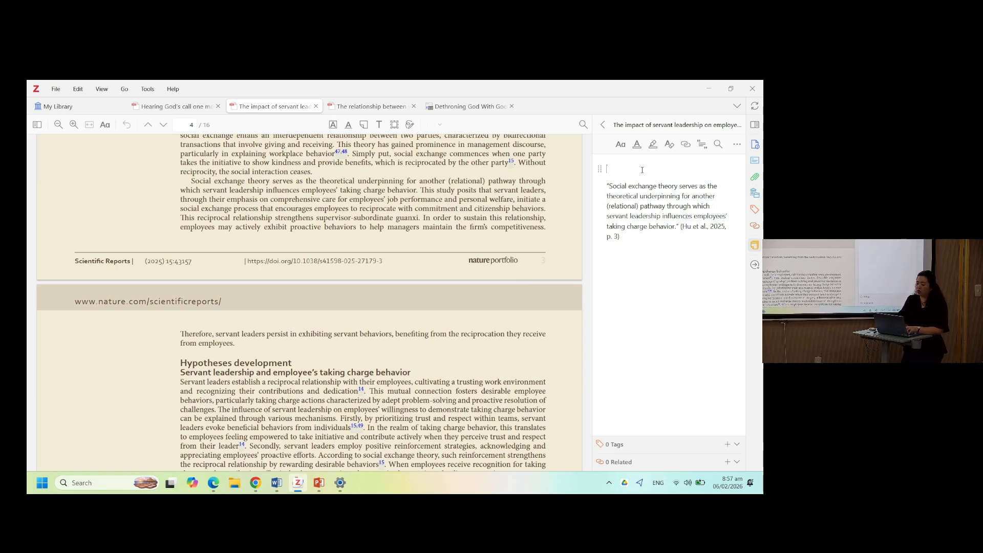
text(Social exchange theory)
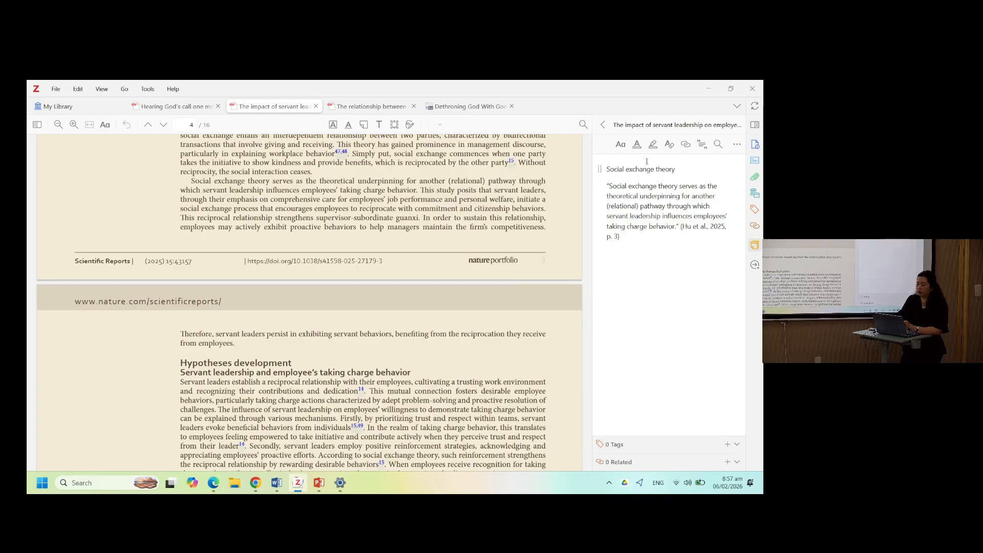
click(602, 125)
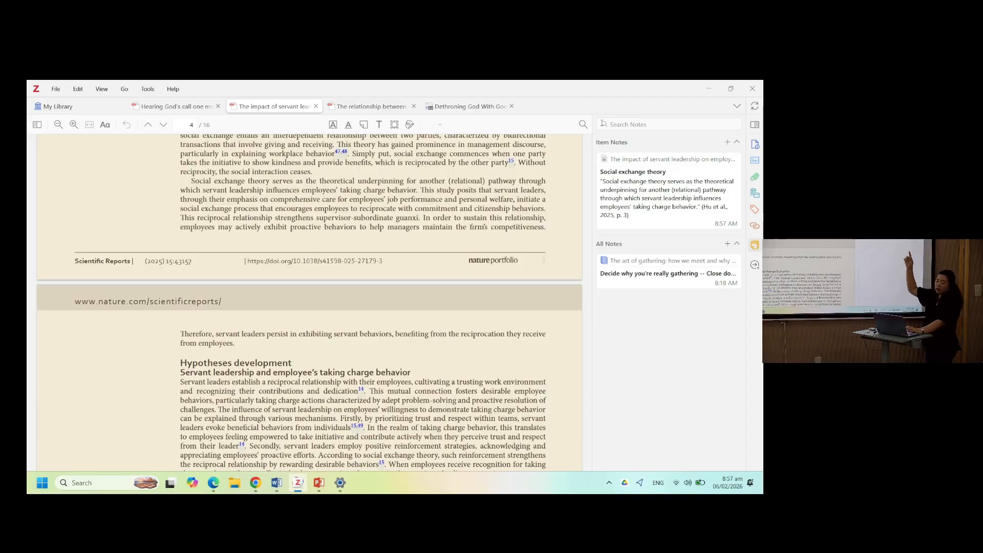
- Add the page 7 passage beginning 'To ensure the accuracy and cultural relevance' to a new item note
scroll(309, 302, down, 2)
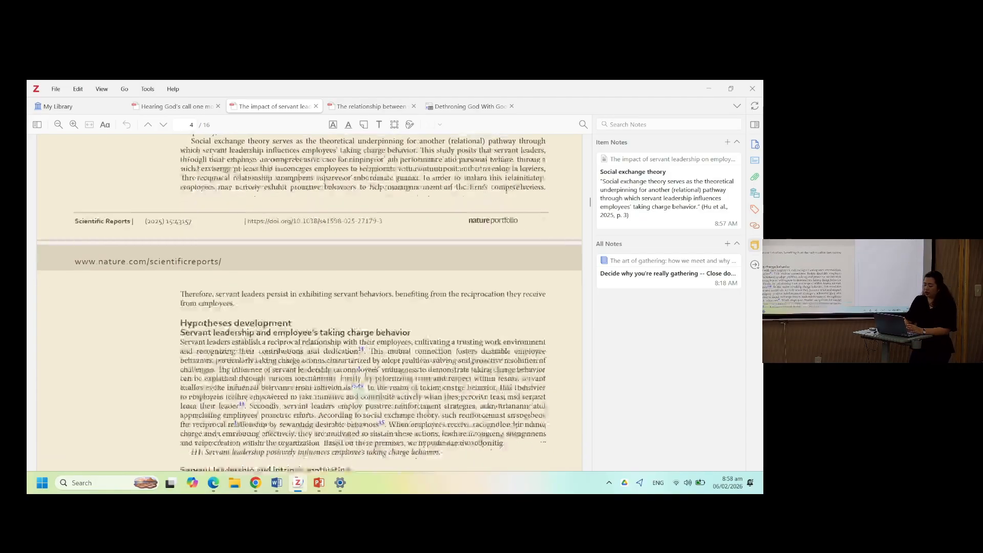
scroll(309, 302, down, 15)
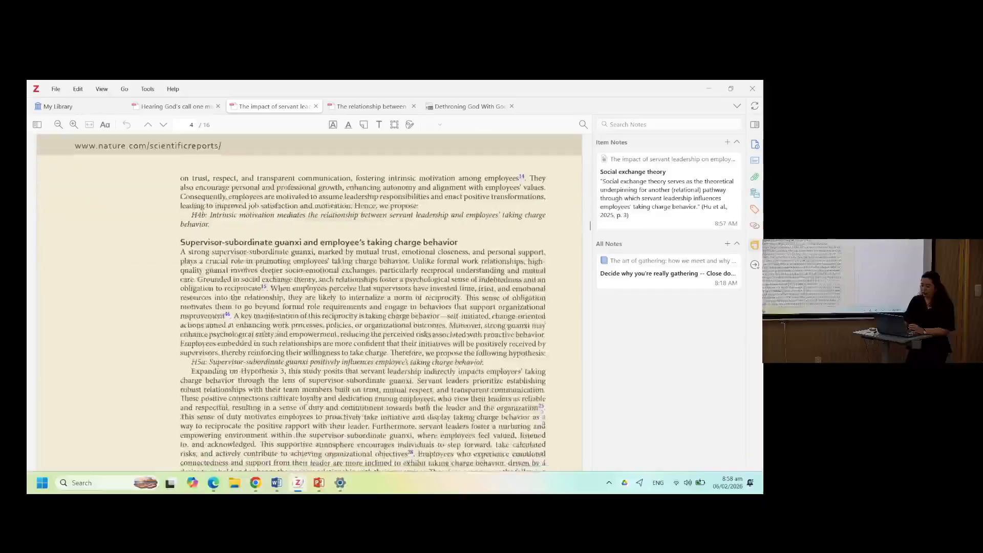
scroll(428, 409, down, 12)
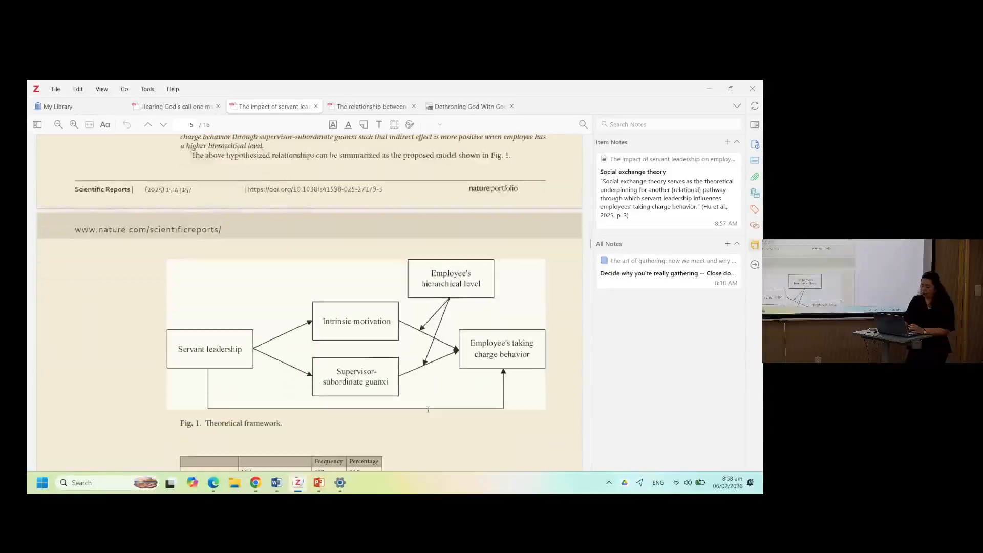
scroll(428, 410, down, 12)
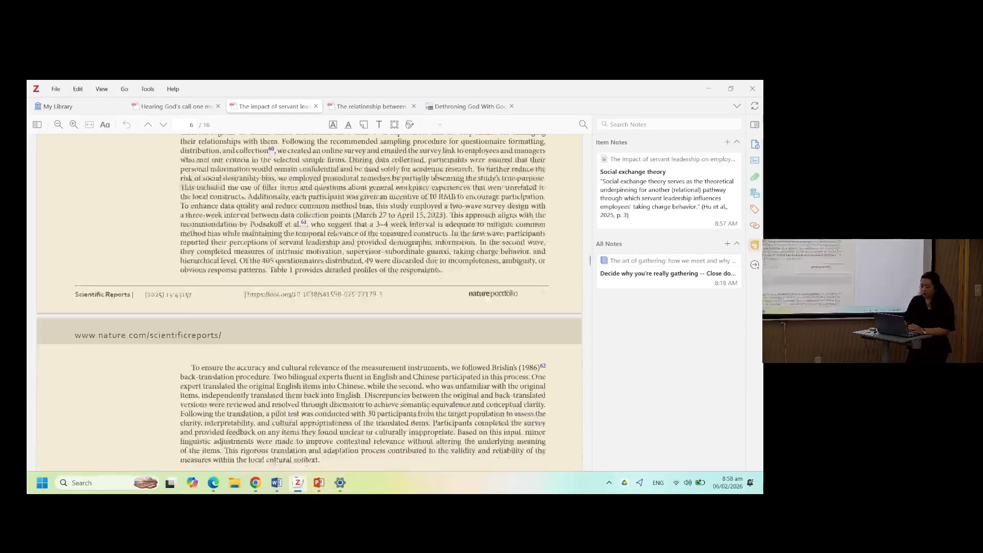
scroll(428, 409, down, 3)
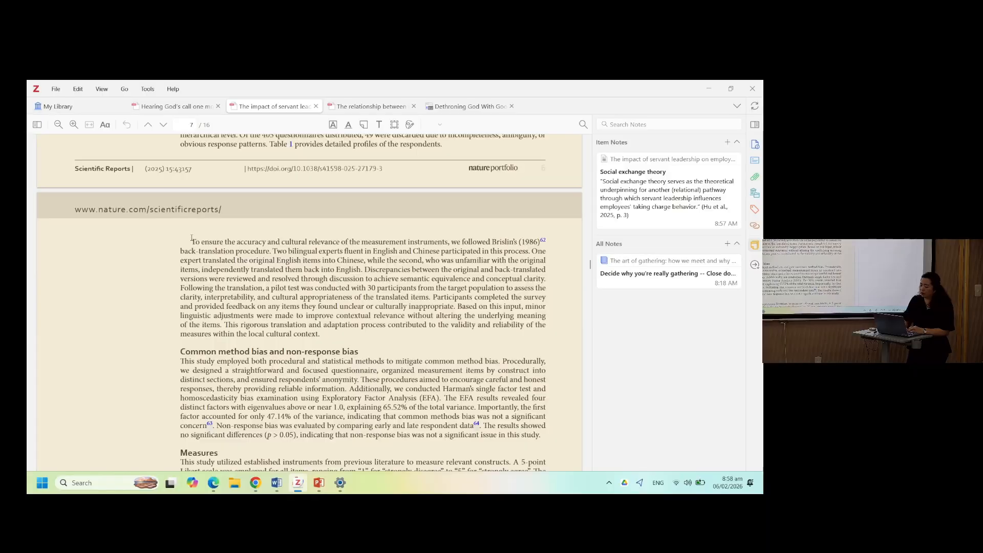
drag(191, 241, 364, 270)
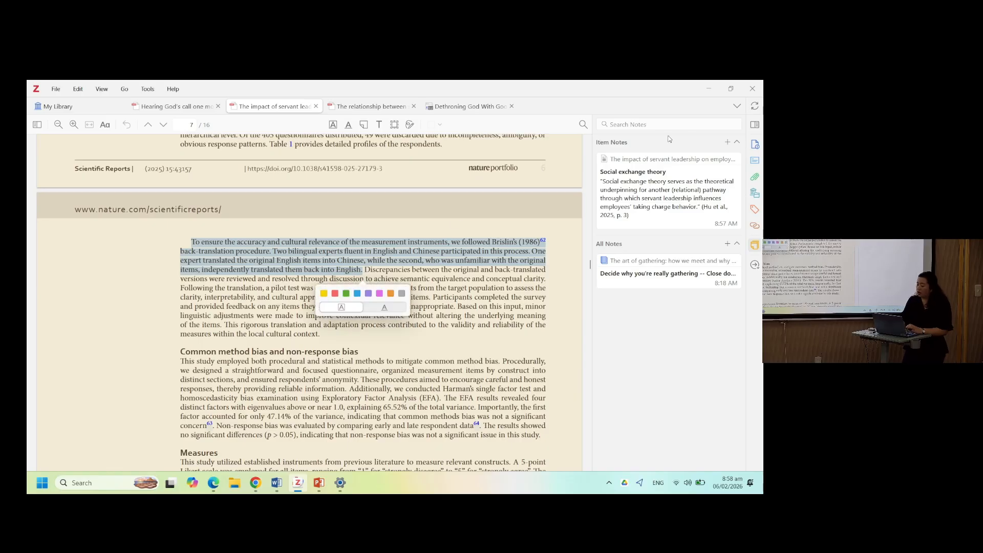
click(727, 143)
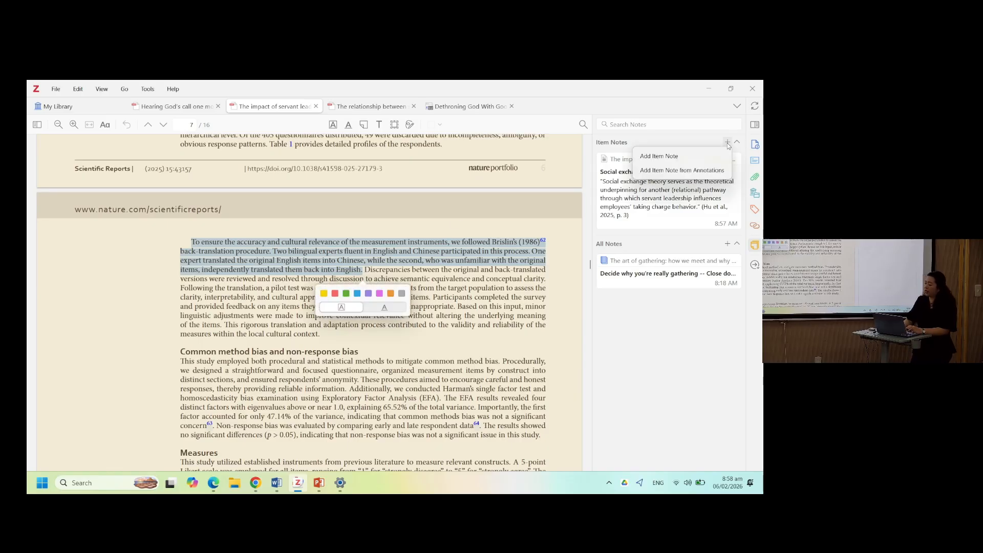
click(686, 159)
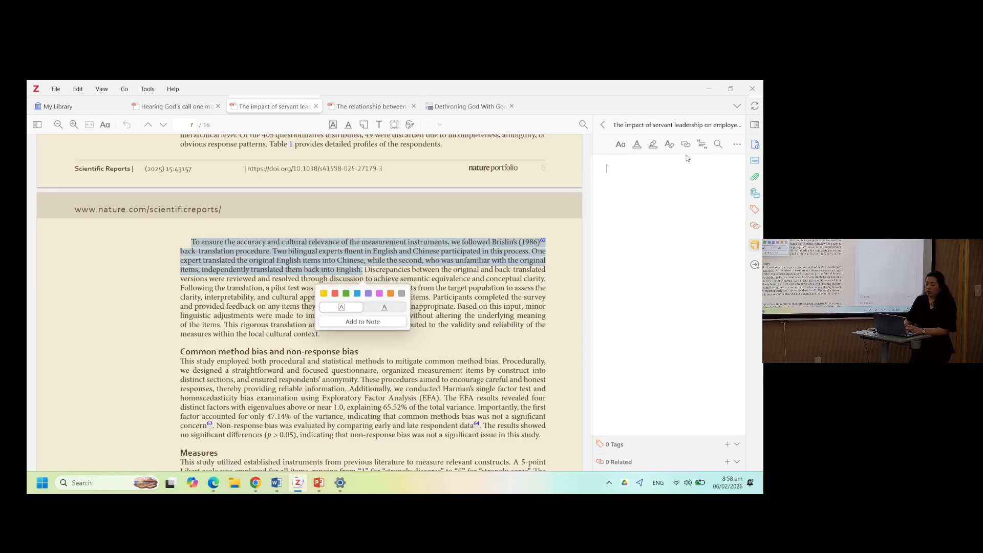
click(362, 322)
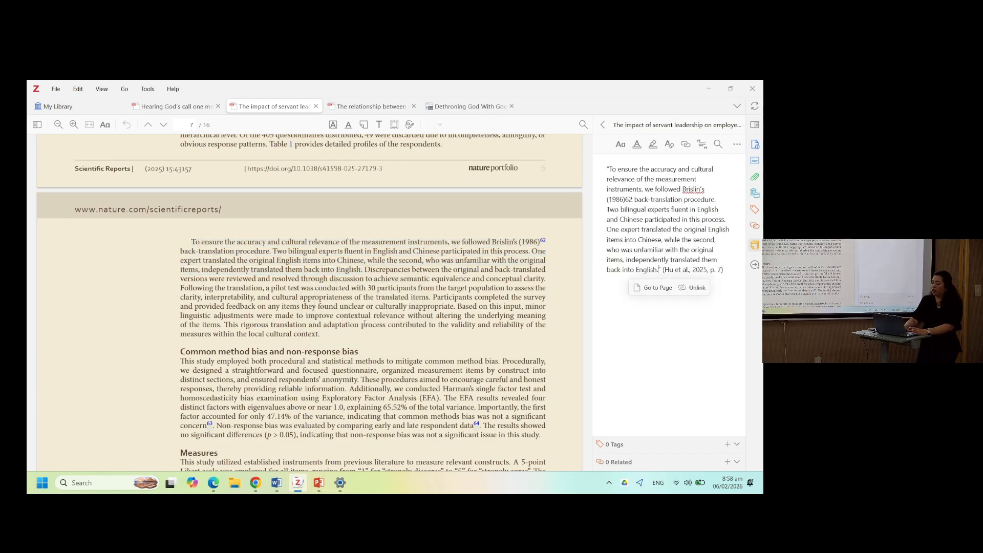
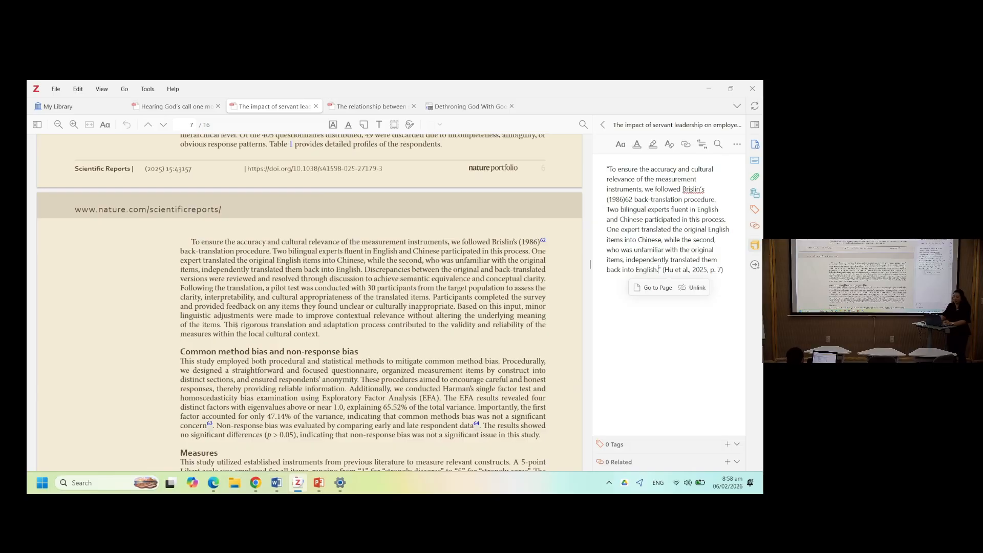
- Close the open quotation note and return to the item notes list for the servant leadership article
scroll(324, 448, down, 5)
scroll(365, 304, down, 5)
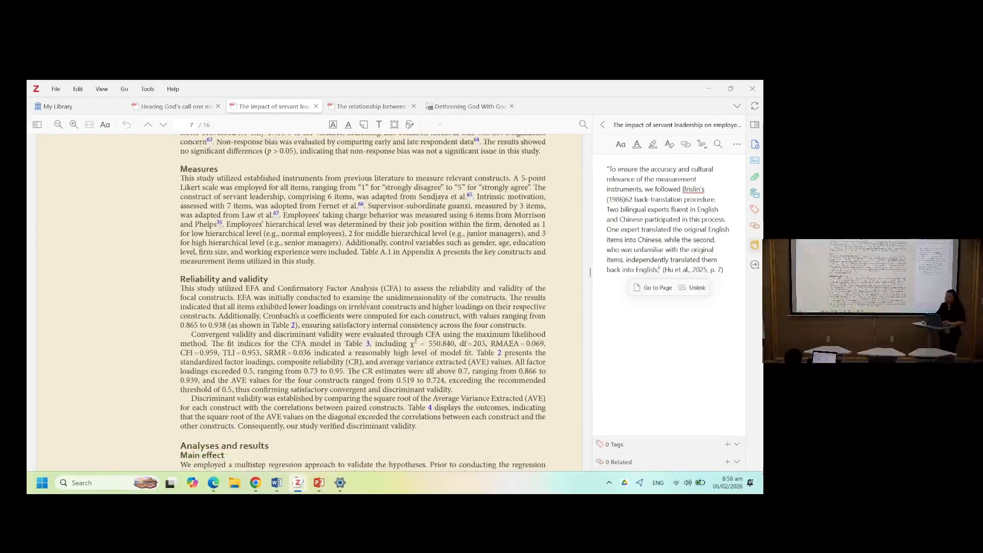
scroll(365, 304, down, 3)
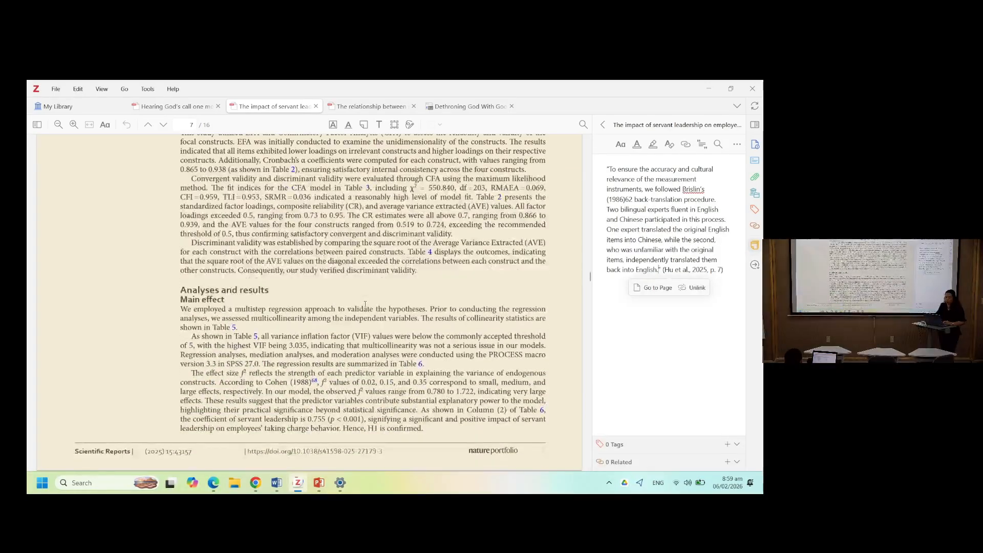
scroll(365, 303, down, 3)
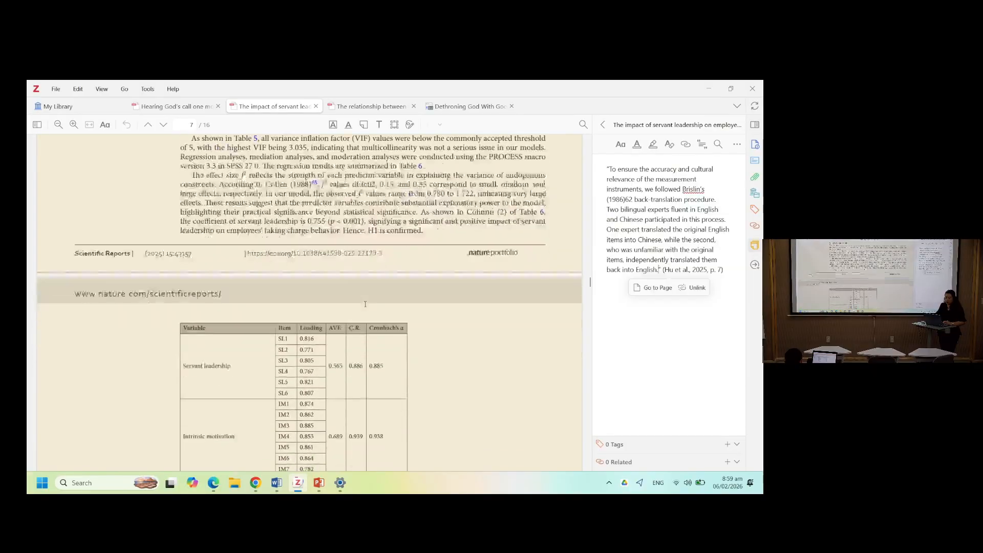
click(602, 124)
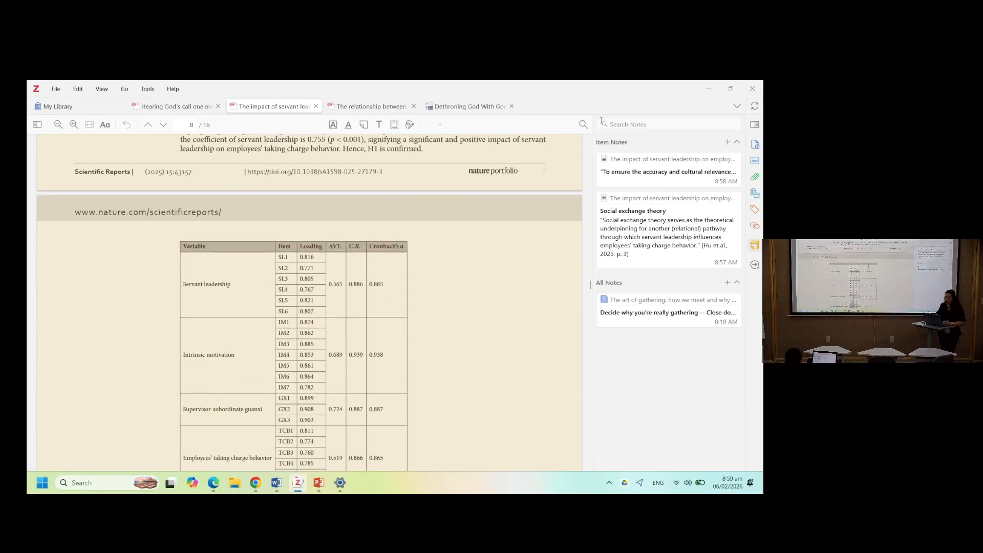
scroll(349, 261, up, 7)
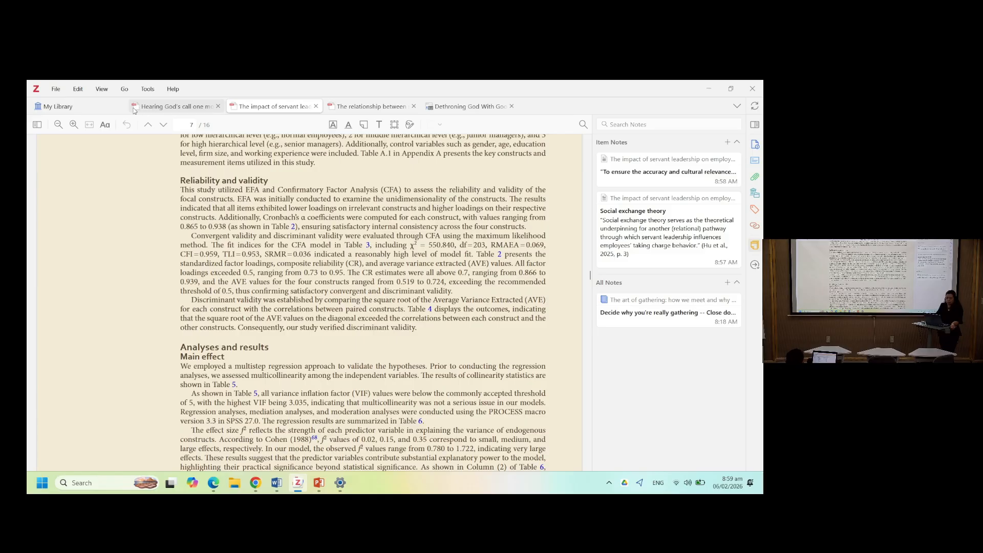
- Open the 'Hearing God's call one more time' PDF and select the Conclusion passage beginning 'Luther successfully taught that ordinary work'
click(103, 110)
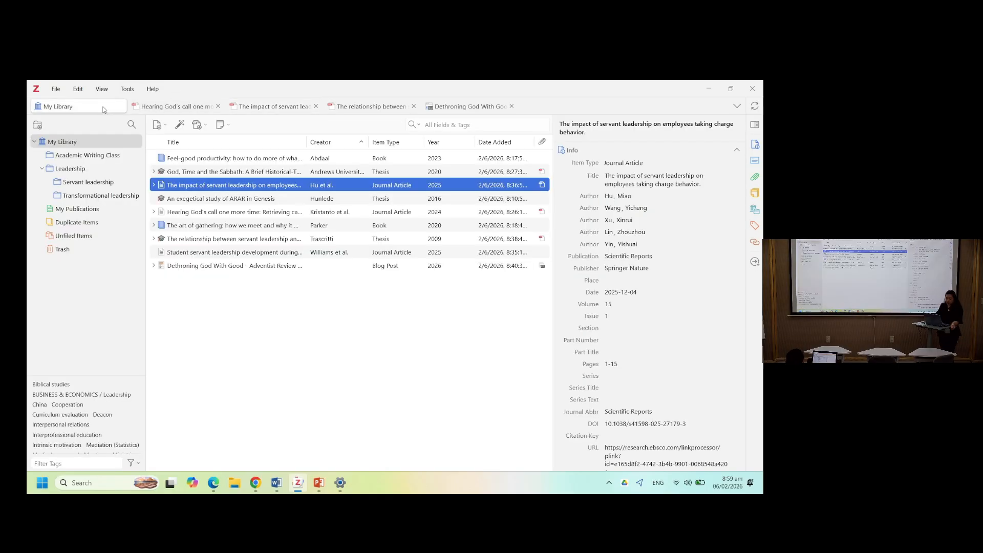
double_click(194, 212)
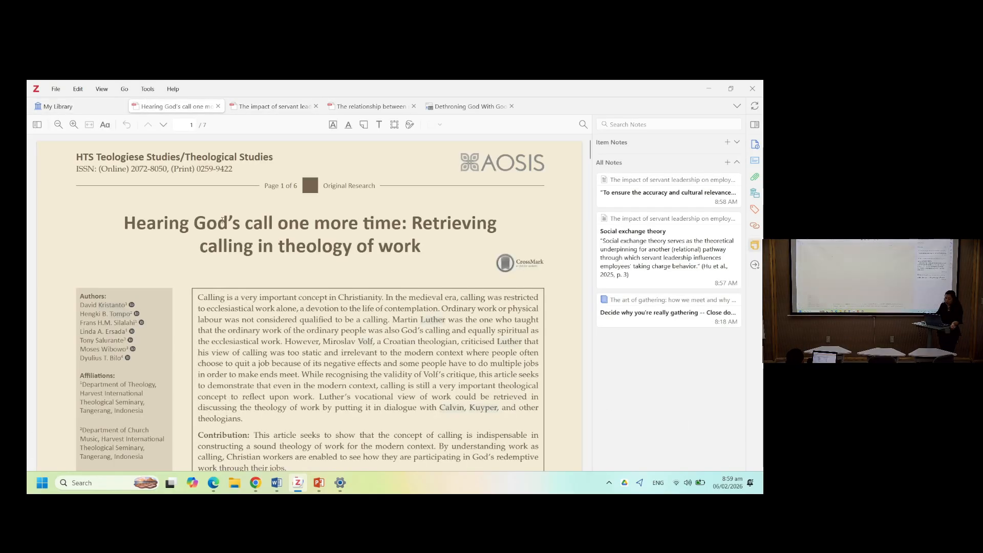
scroll(310, 302, down, 20)
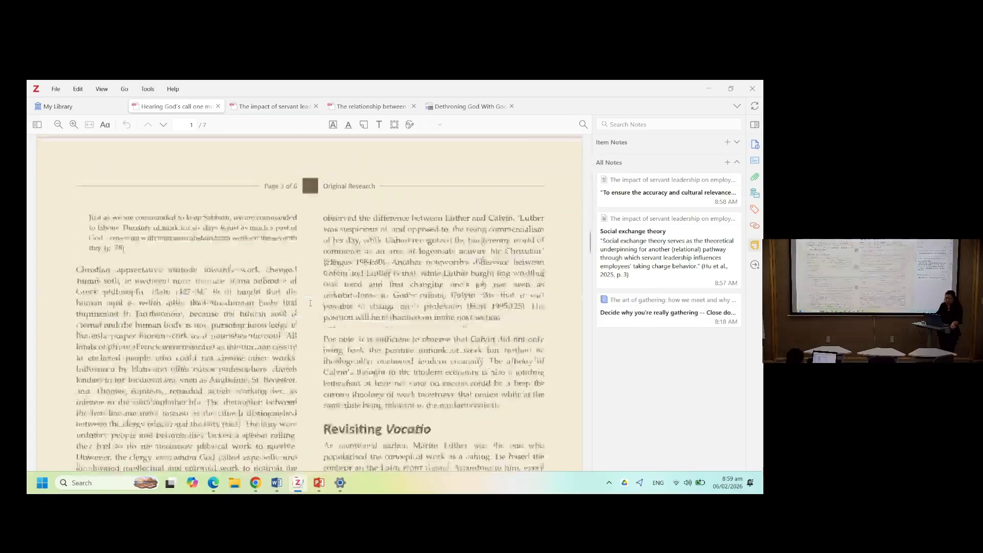
scroll(310, 303, down, 20)
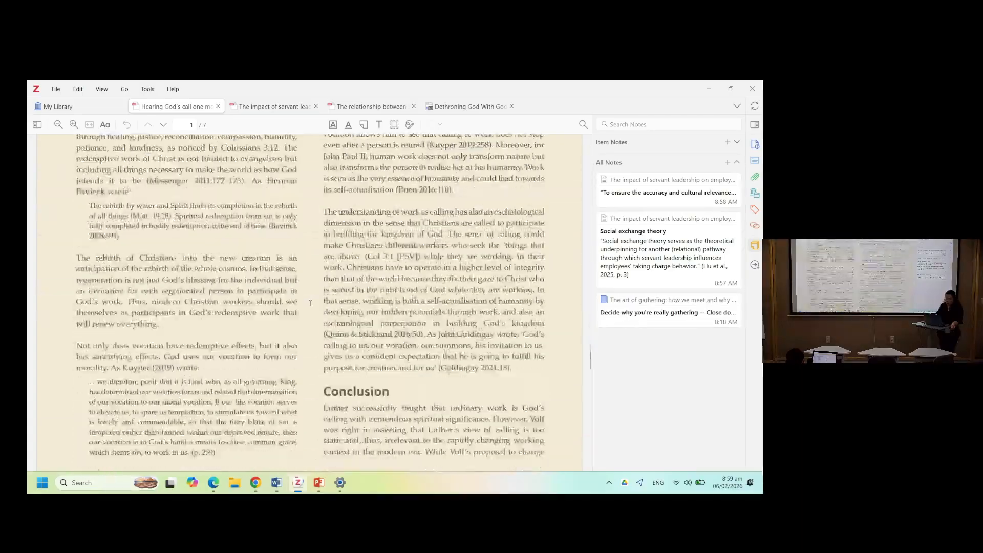
scroll(310, 302, down, 3)
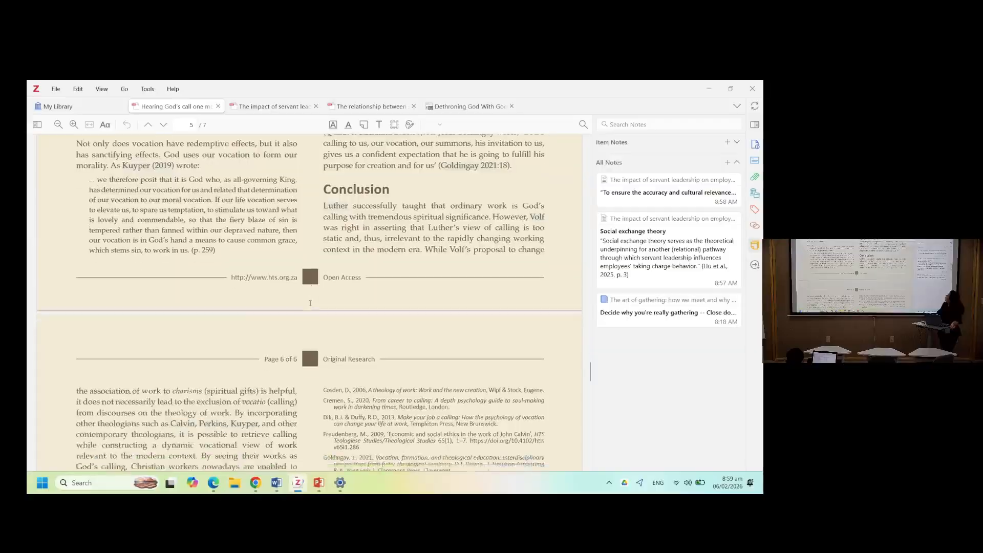
scroll(311, 303, up, 1)
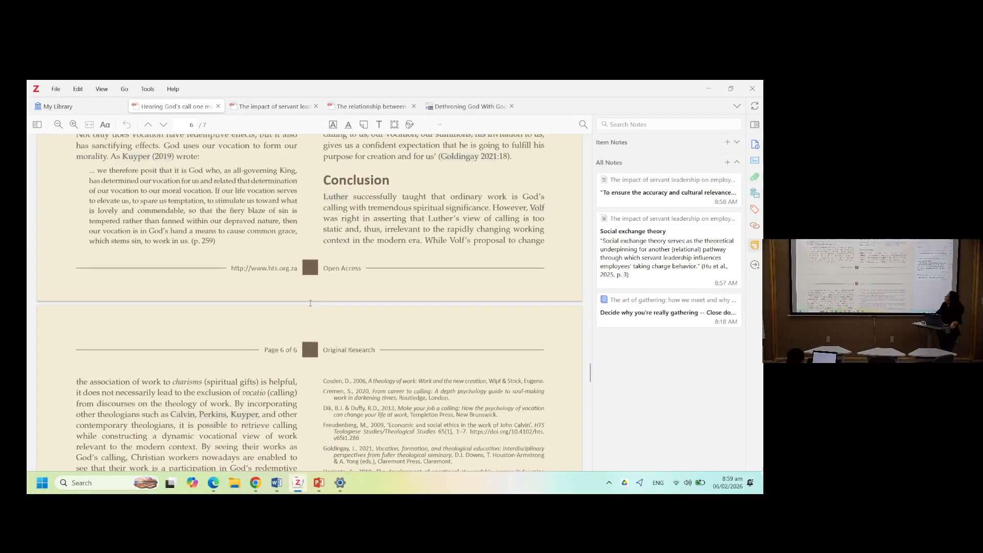
scroll(311, 303, up, 2)
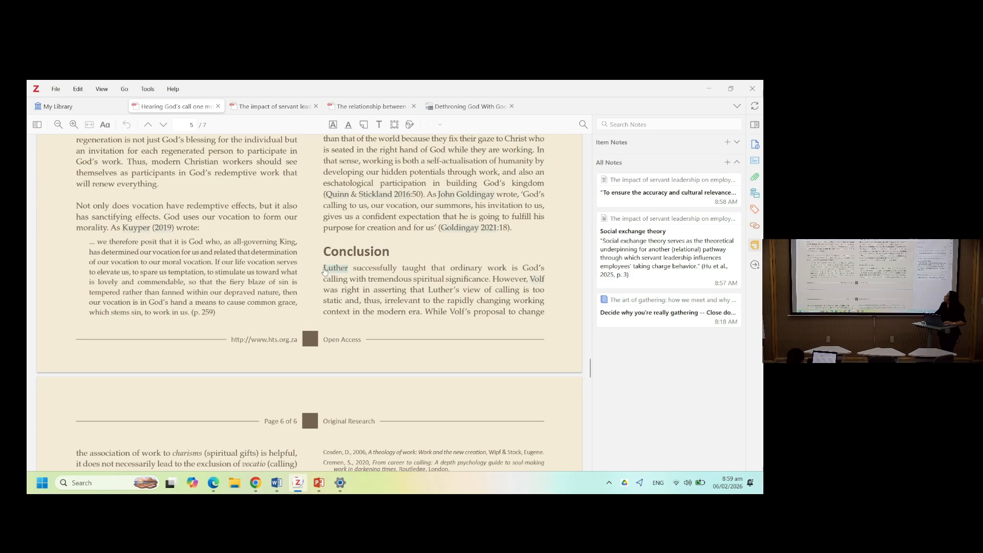
drag(323, 269, 489, 279)
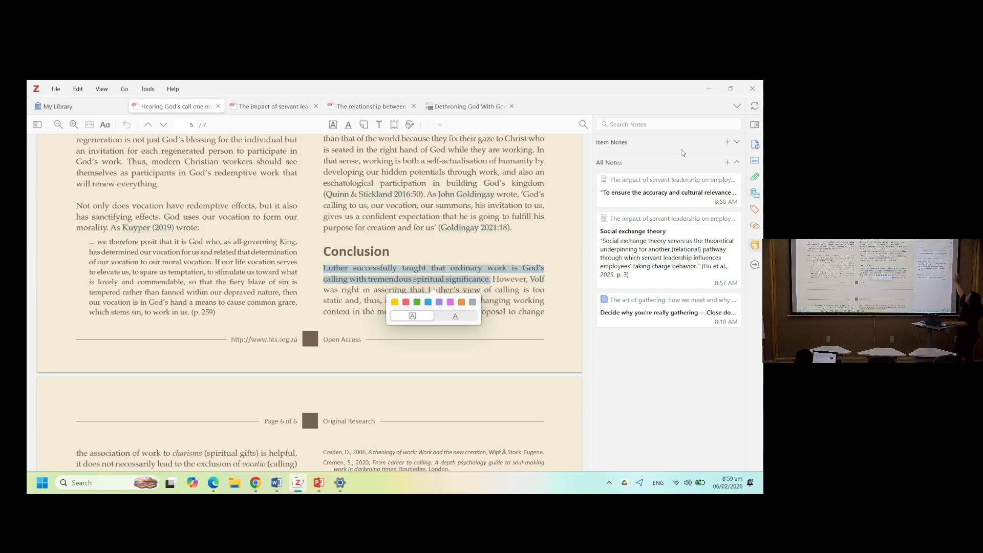
- Create a new item note for this article and add the selected Conclusion passage to it as a quotation
click(728, 142)
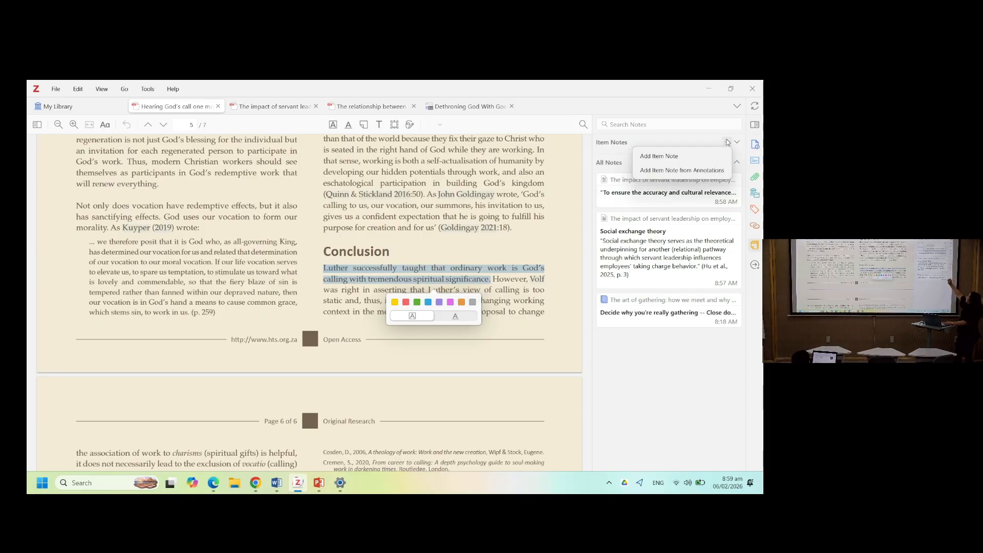
click(707, 160)
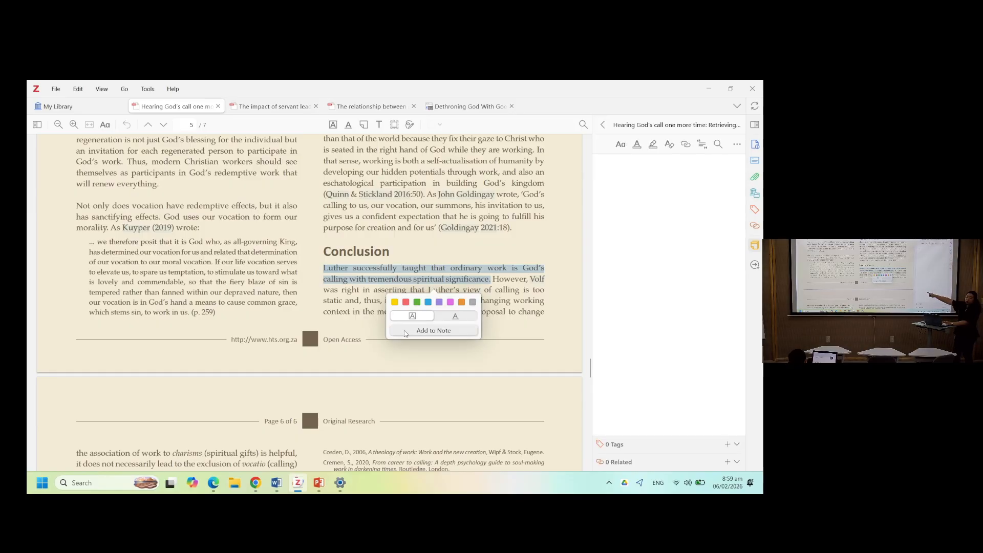
click(406, 331)
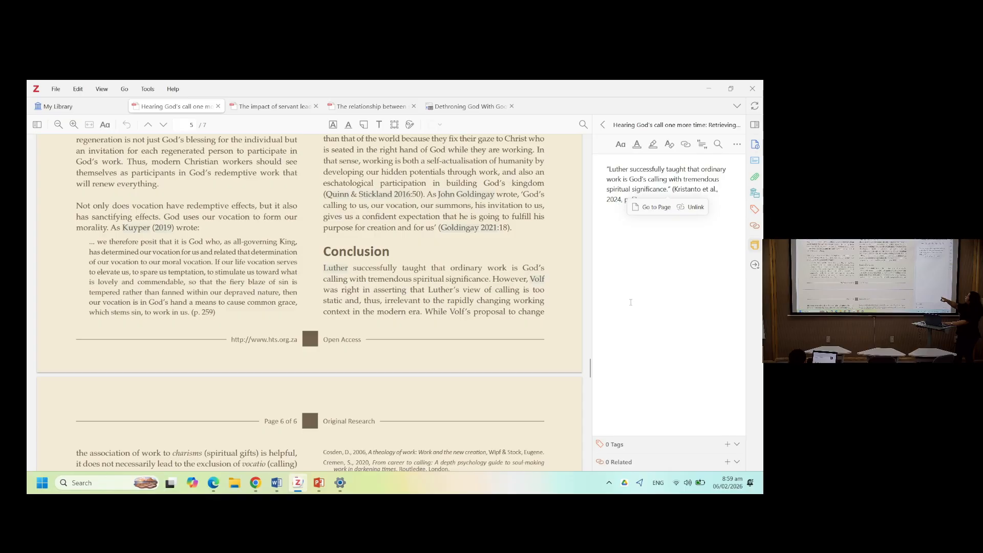
click(630, 302)
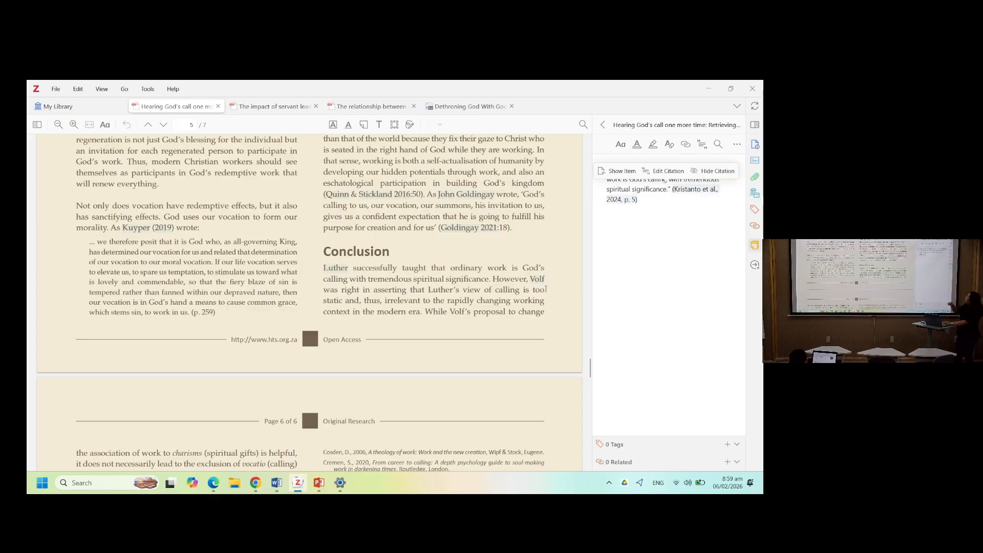
- Show the quotation's cited source item in the library using its citation
scroll(434, 325, up, 15)
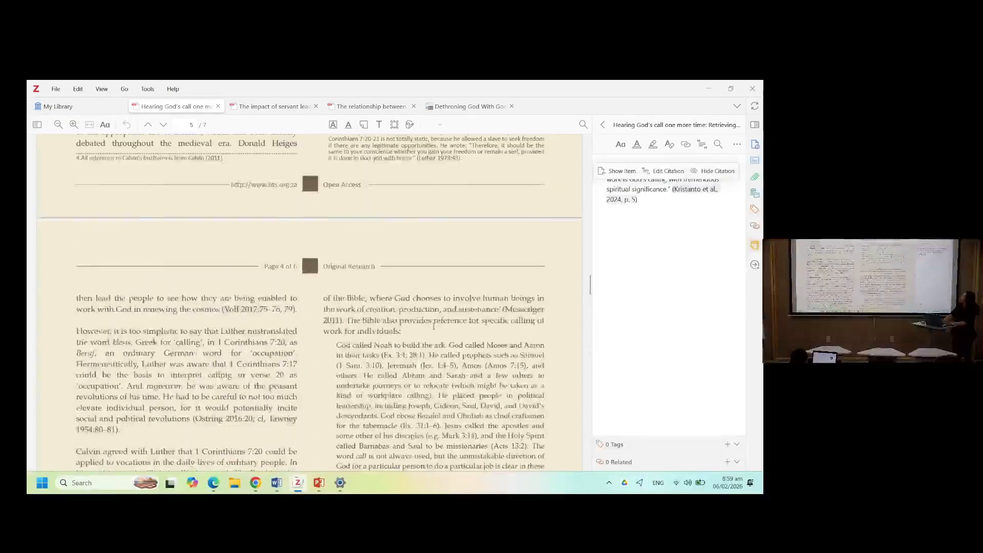
scroll(434, 326, up, 20)
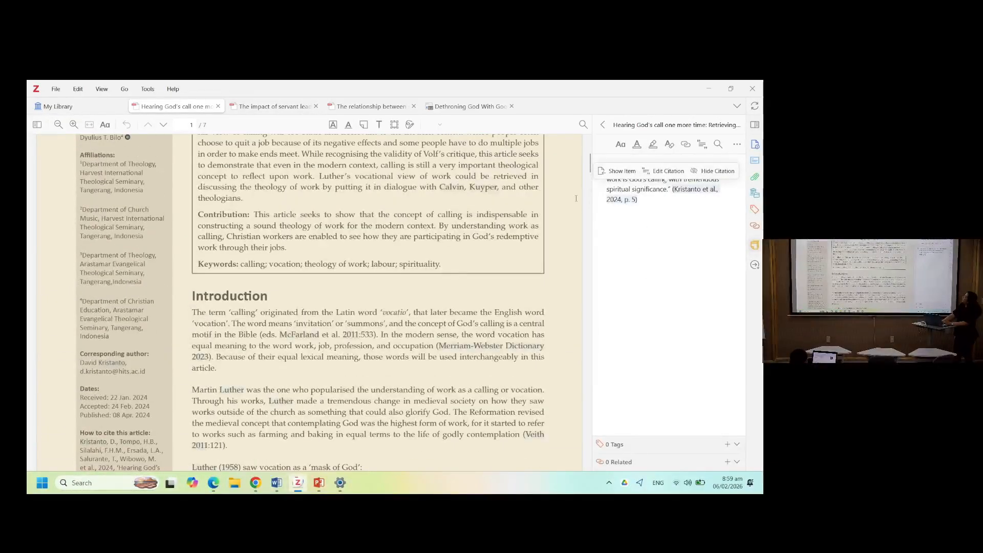
click(662, 206)
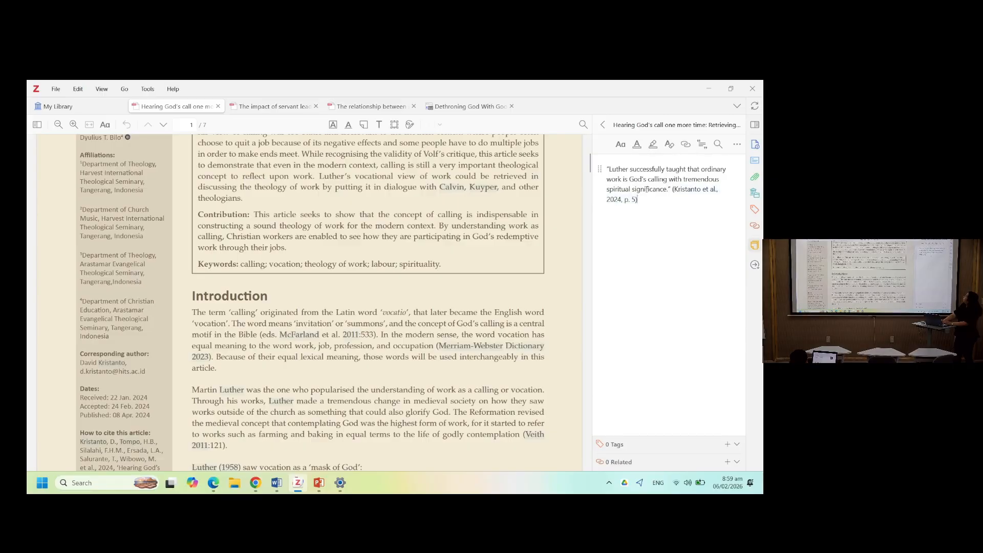
click(692, 196)
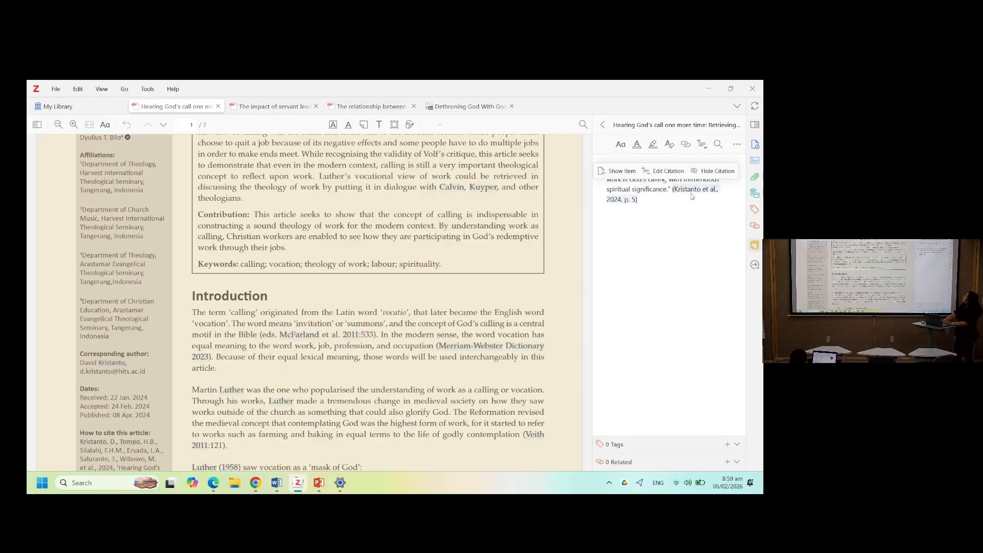
click(604, 175)
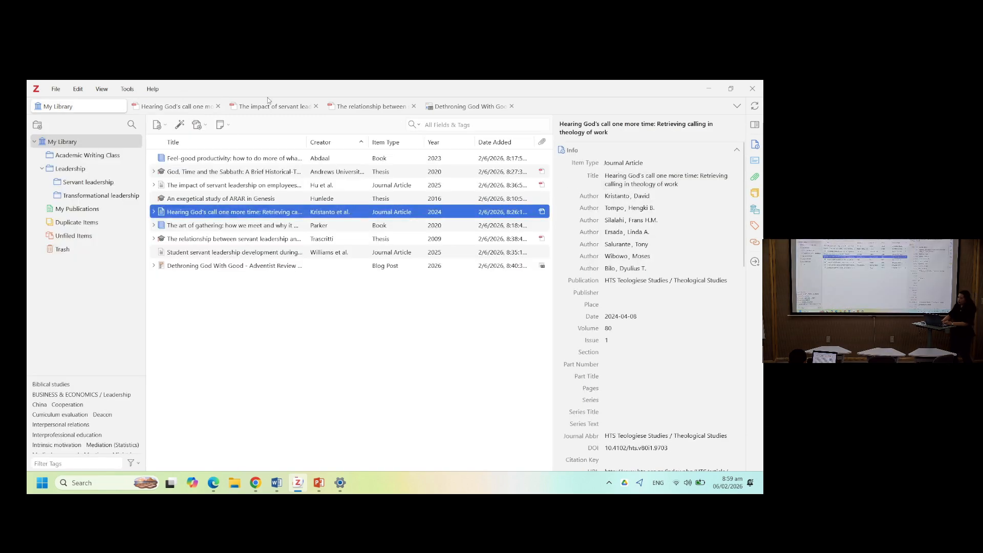
- Show the cited item in the library again and return to the 'Hearing God's call' PDF tab
click(204, 106)
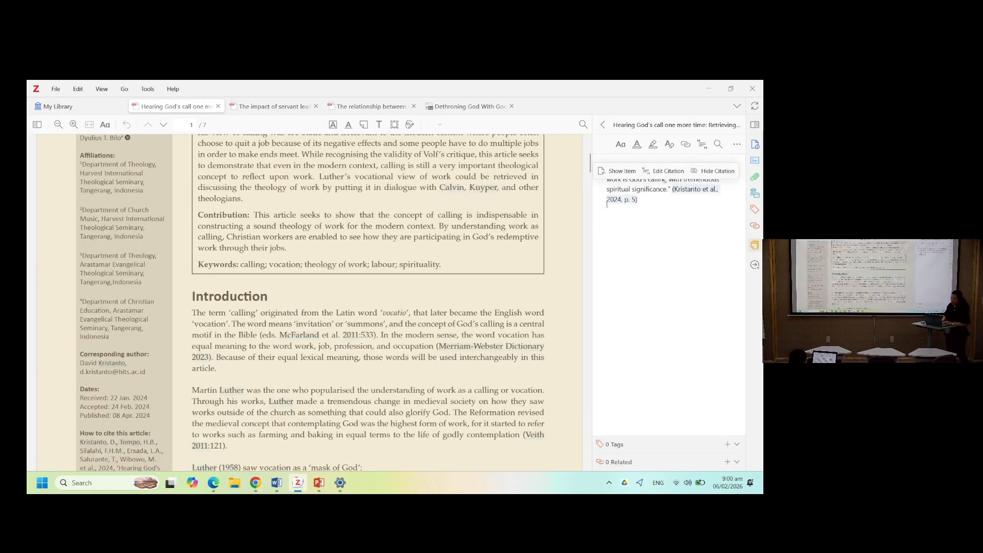
click(622, 171)
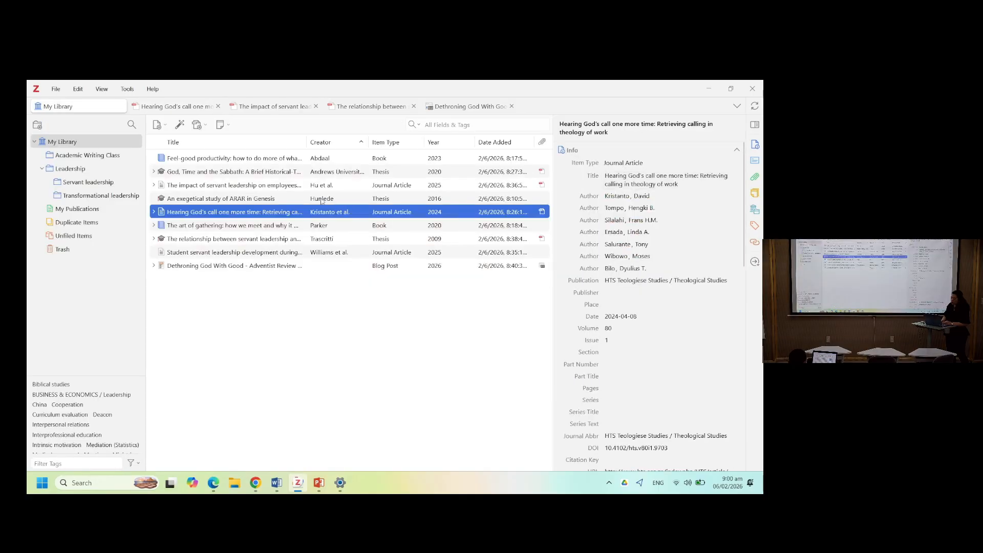
click(187, 107)
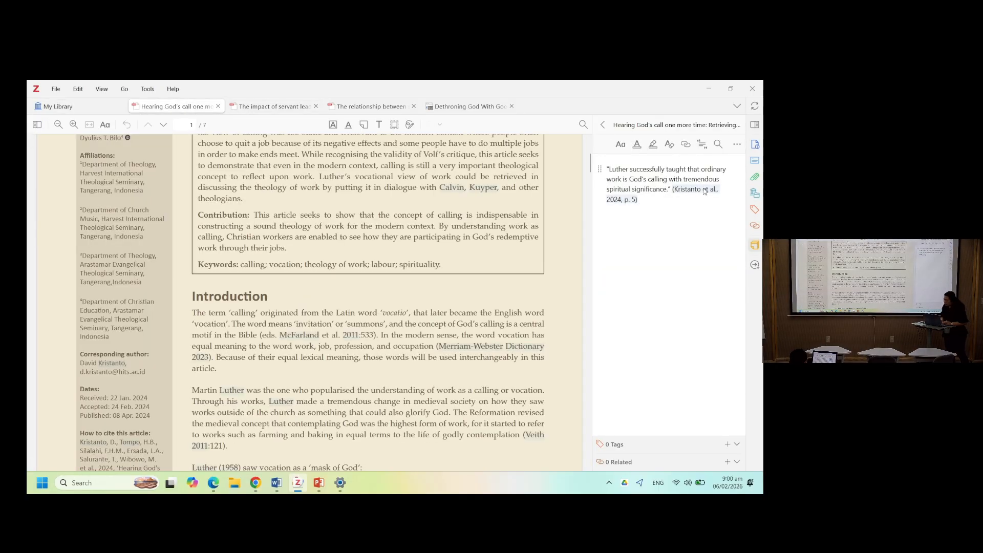
- Jump from the quotation in the note to its original passage in the PDF
mouse_move(704, 191)
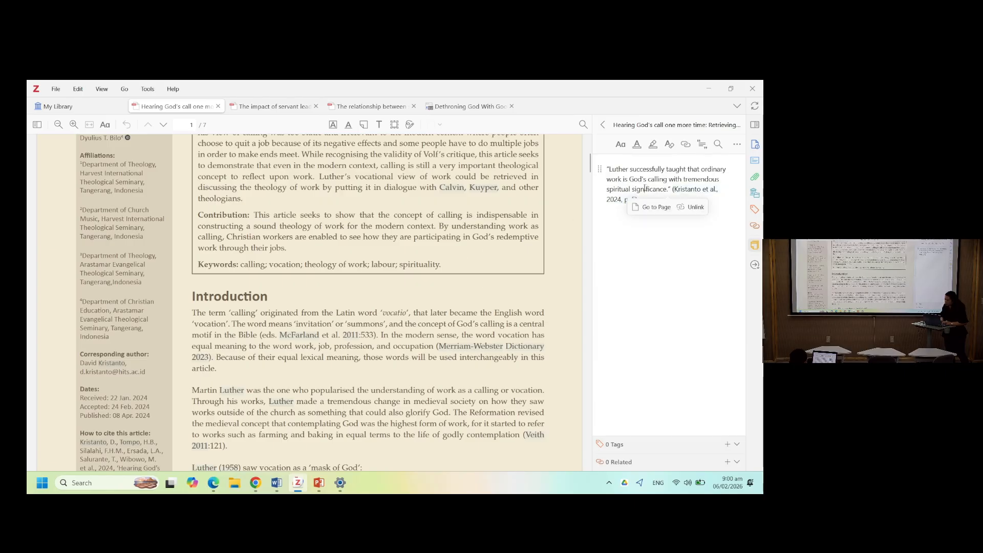
double_click(644, 189)
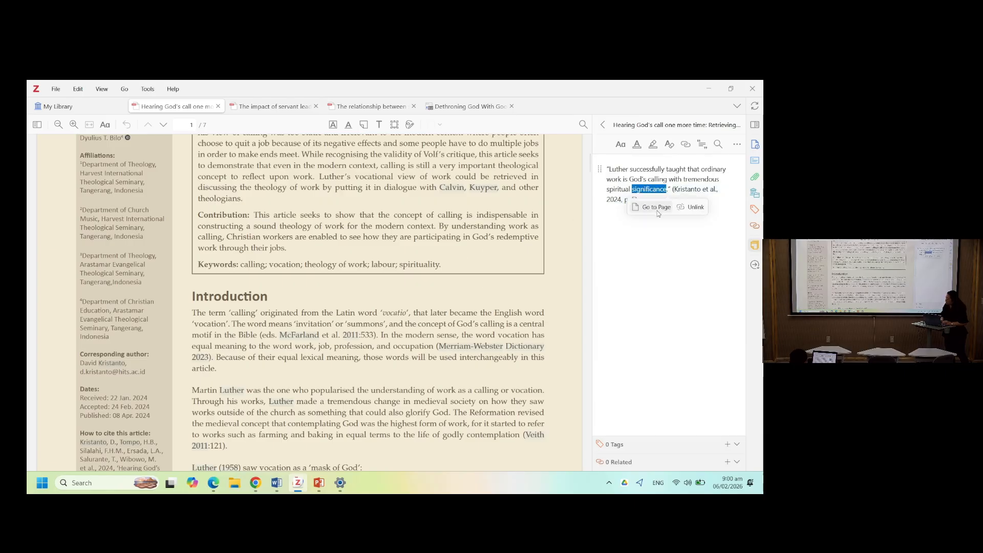
click(657, 207)
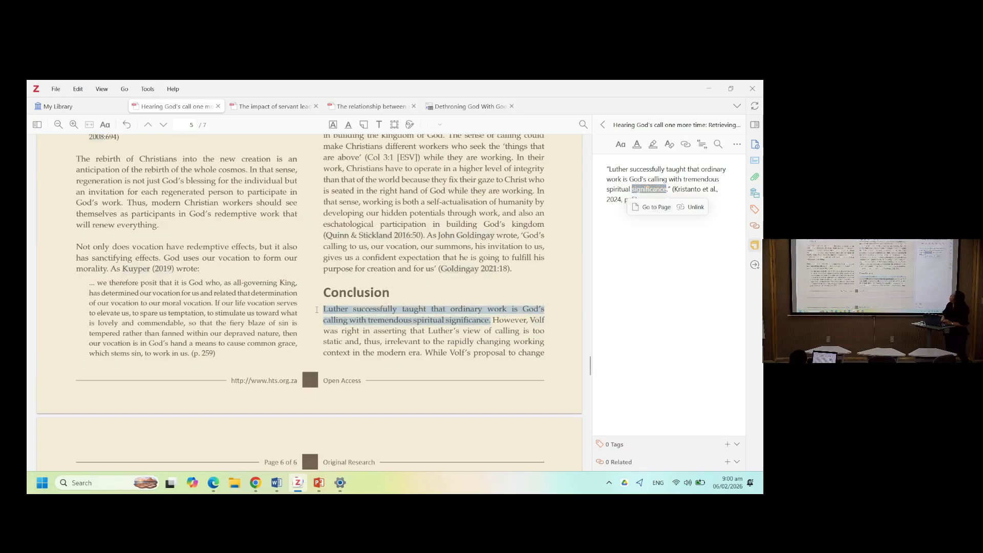
click(657, 183)
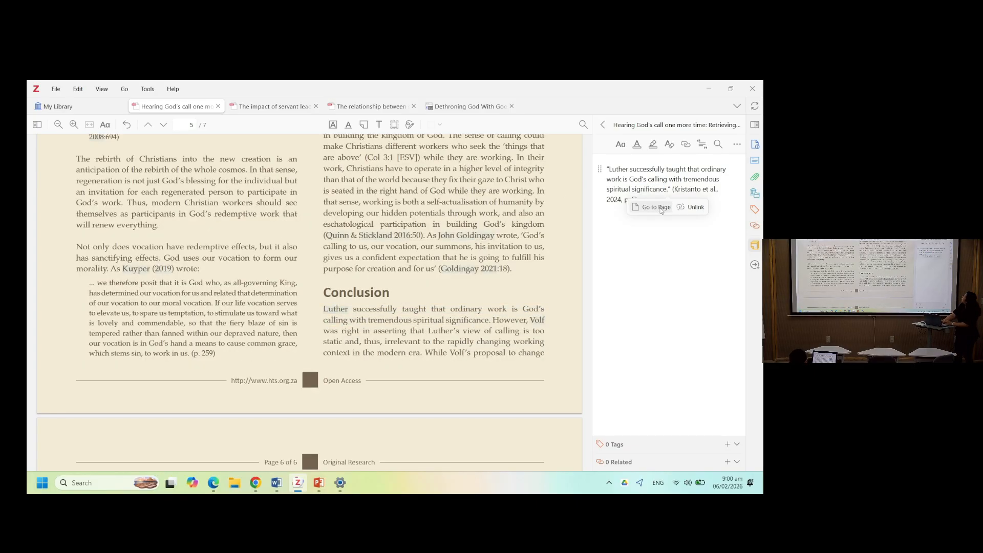
click(660, 208)
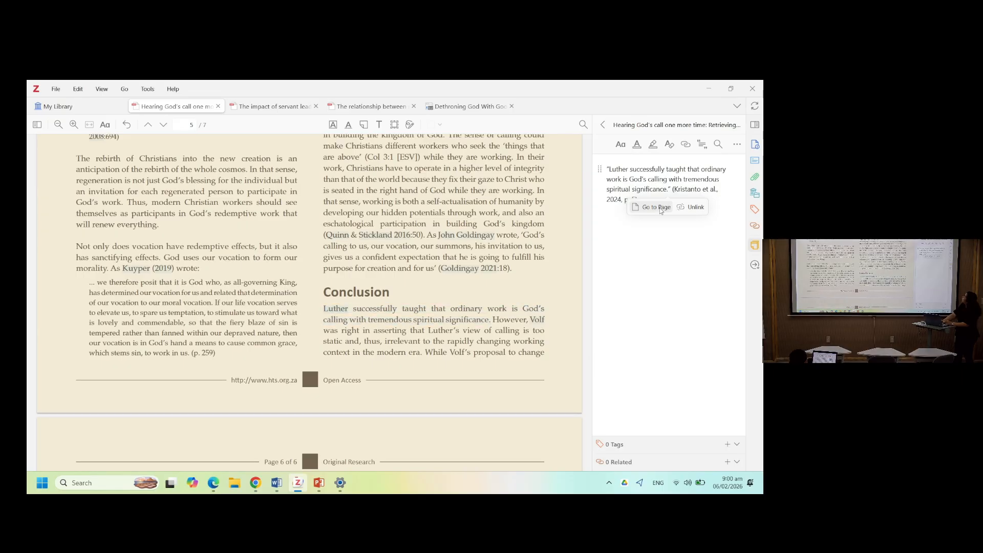
click(661, 208)
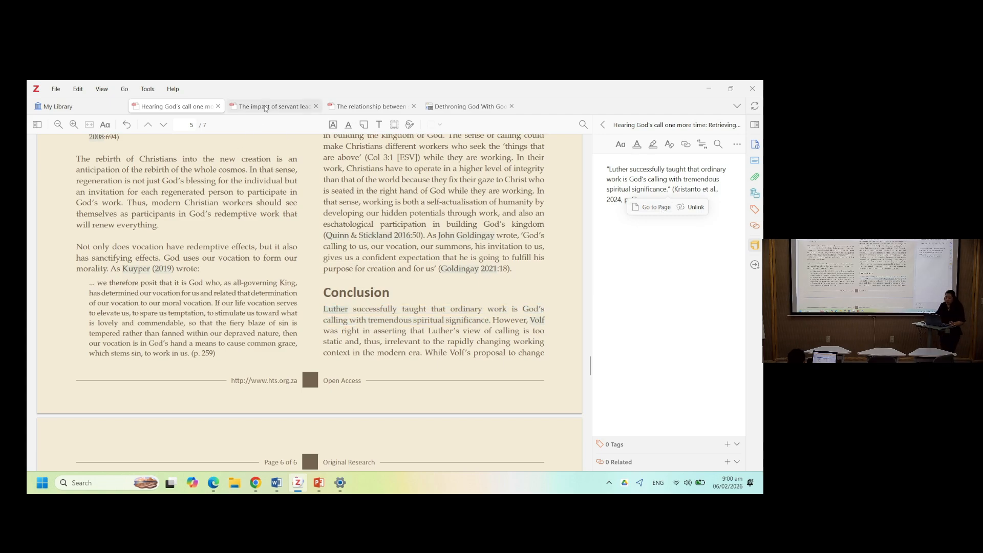
- Switch to the servant leadership article and go to its page 6 theoretical framework figure
click(266, 108)
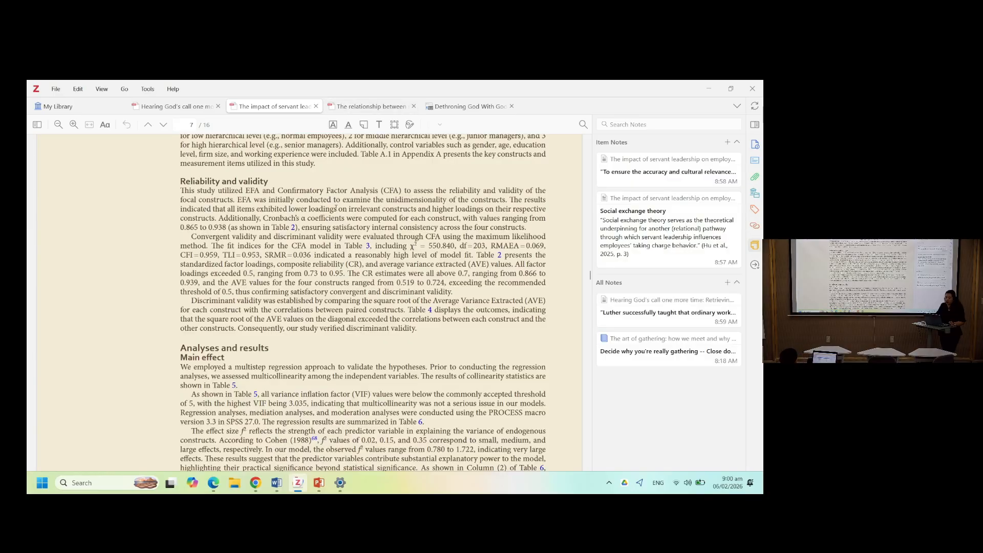
scroll(306, 234, up, 15)
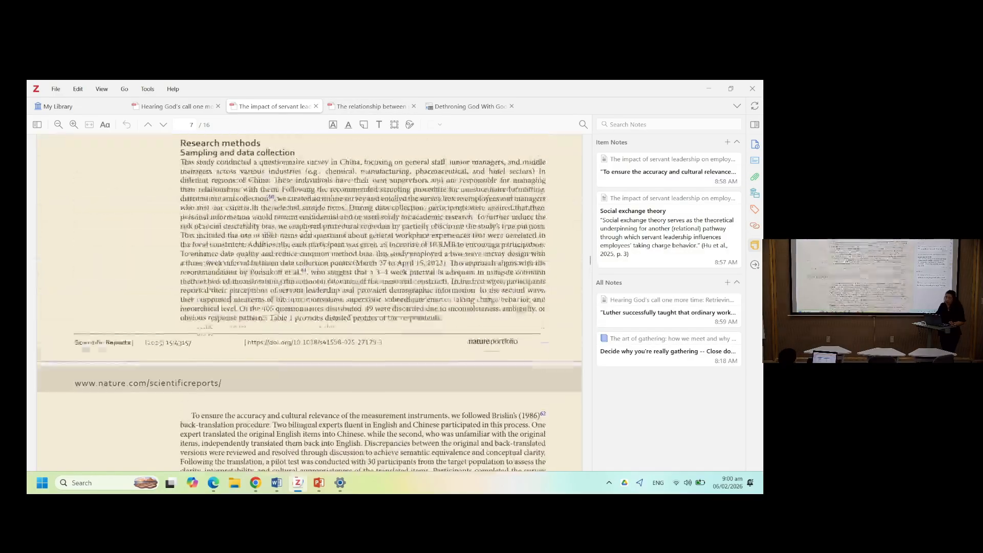
scroll(306, 234, up, 5)
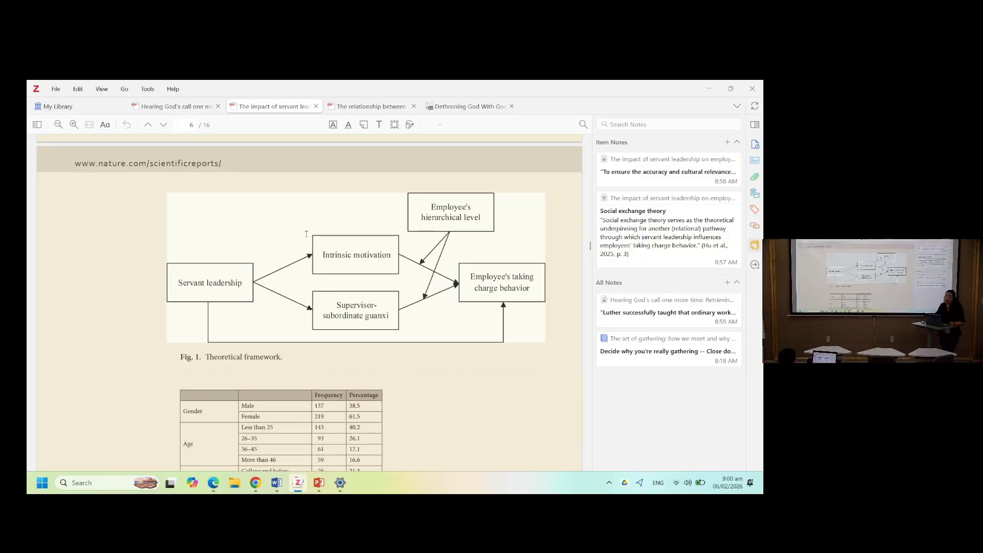
scroll(306, 234, up, 1)
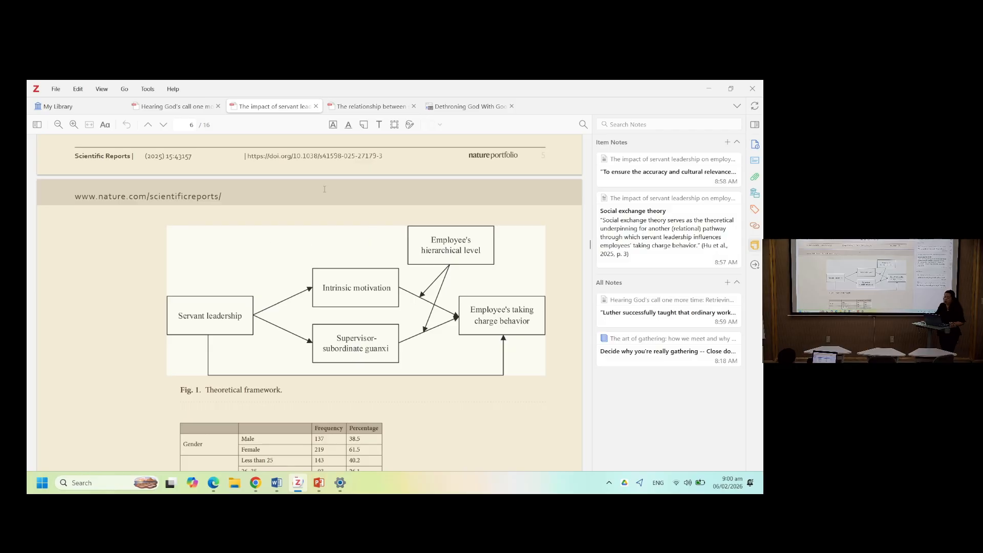
- Start a new item note and add an area capture of the Fig. 1 theoretical framework figure to it
click(727, 142)
click(694, 160)
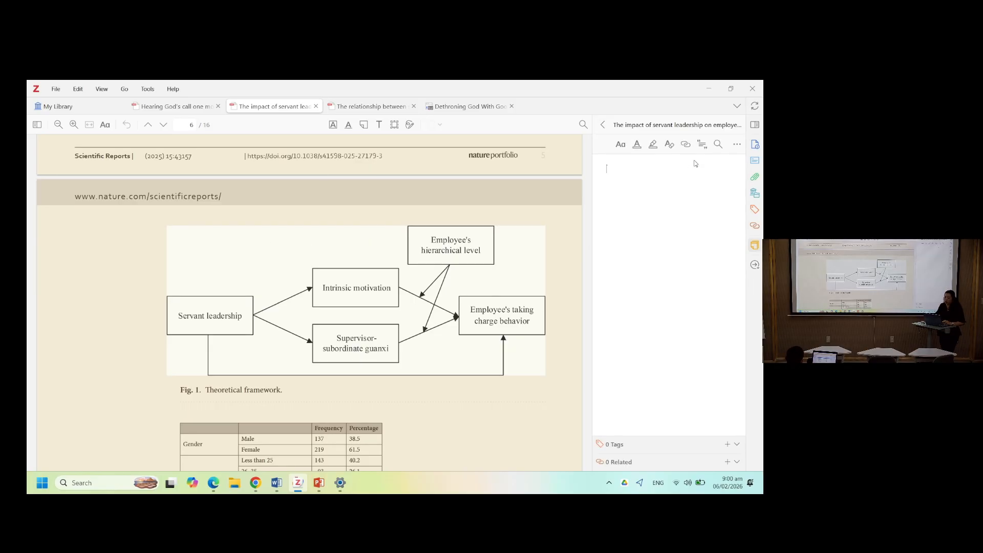
click(395, 125)
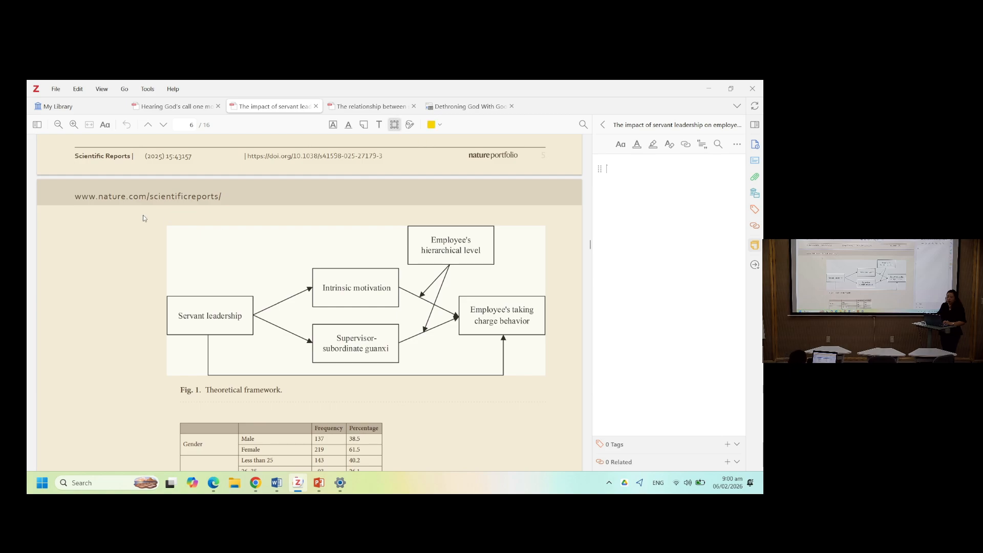
drag(144, 218, 569, 407)
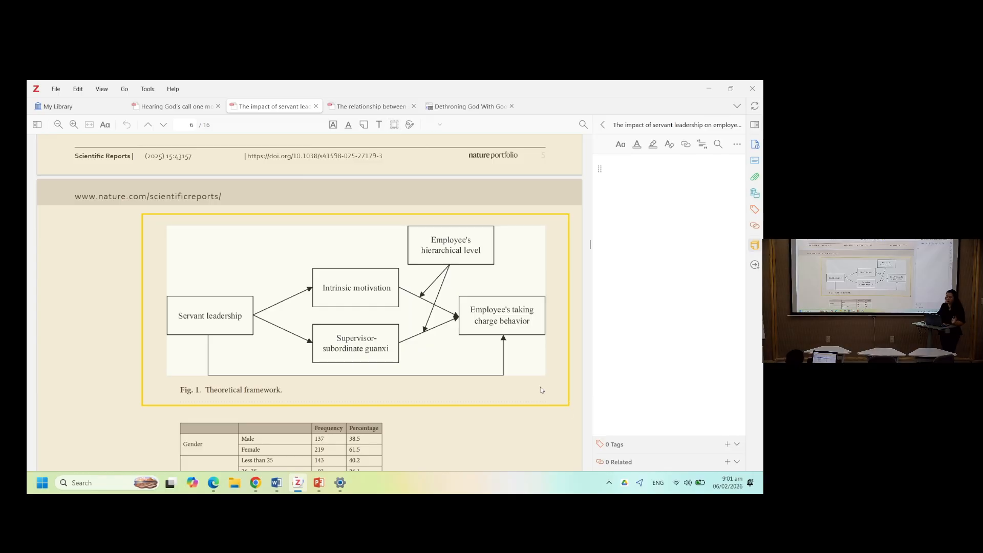
right_click(488, 313)
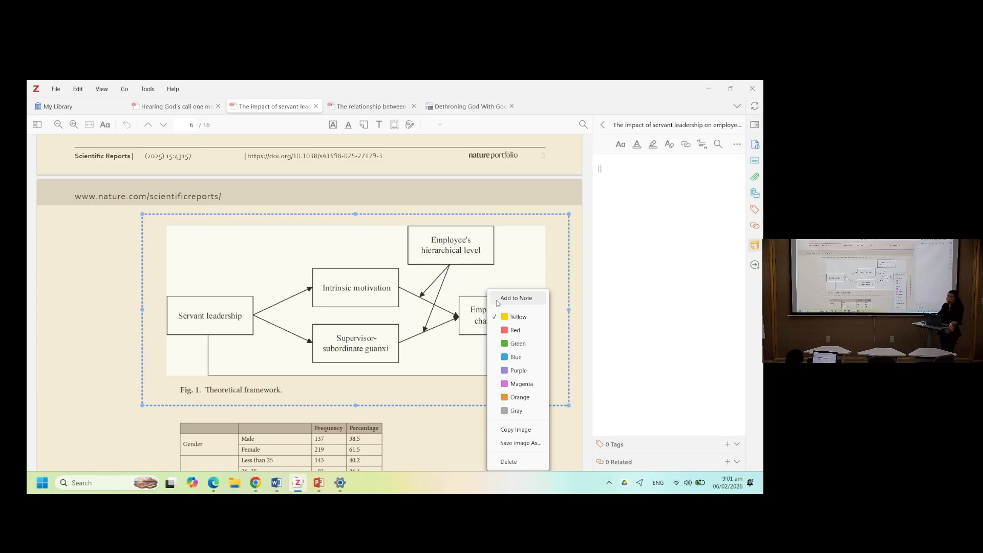
click(516, 298)
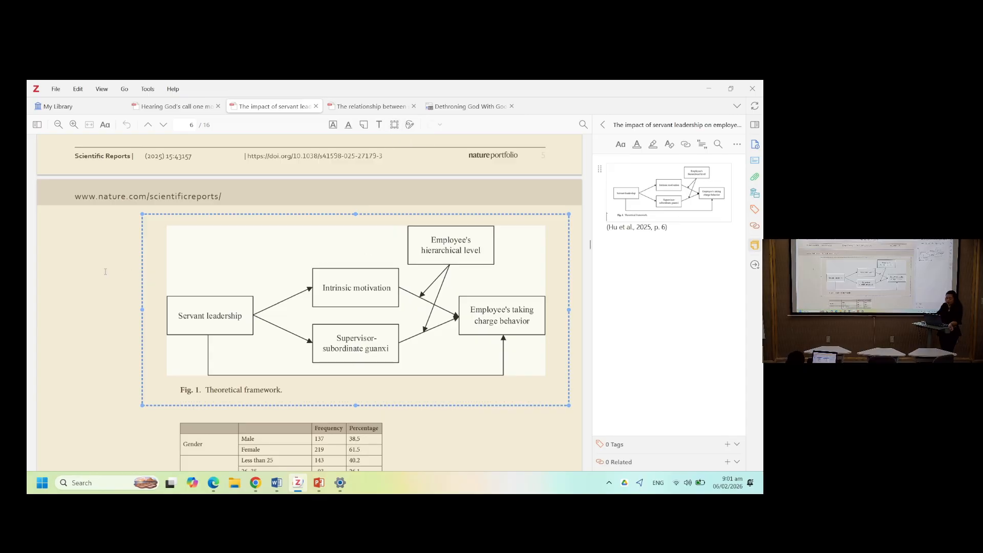
- Close the note editor and return to the item notes list
scroll(386, 381, down, 5)
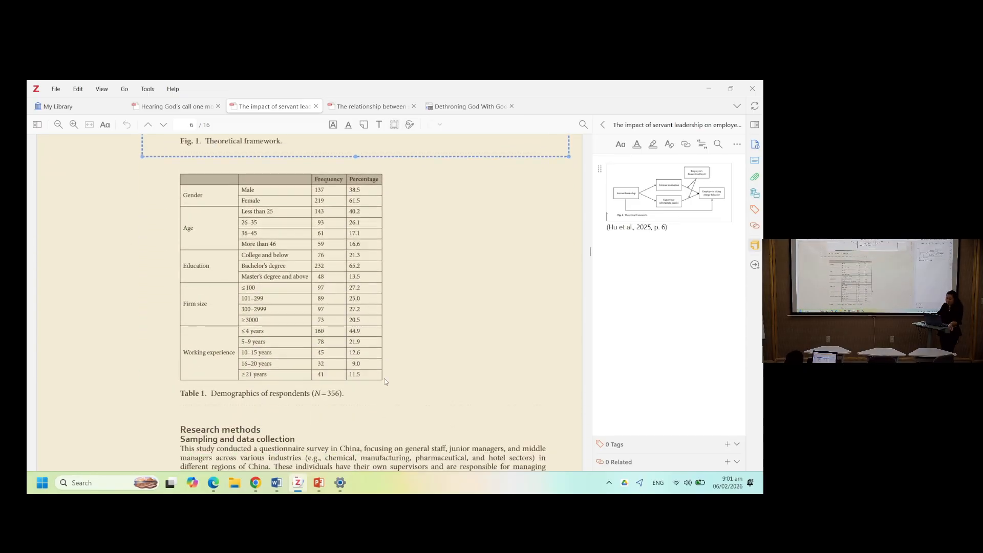
click(603, 125)
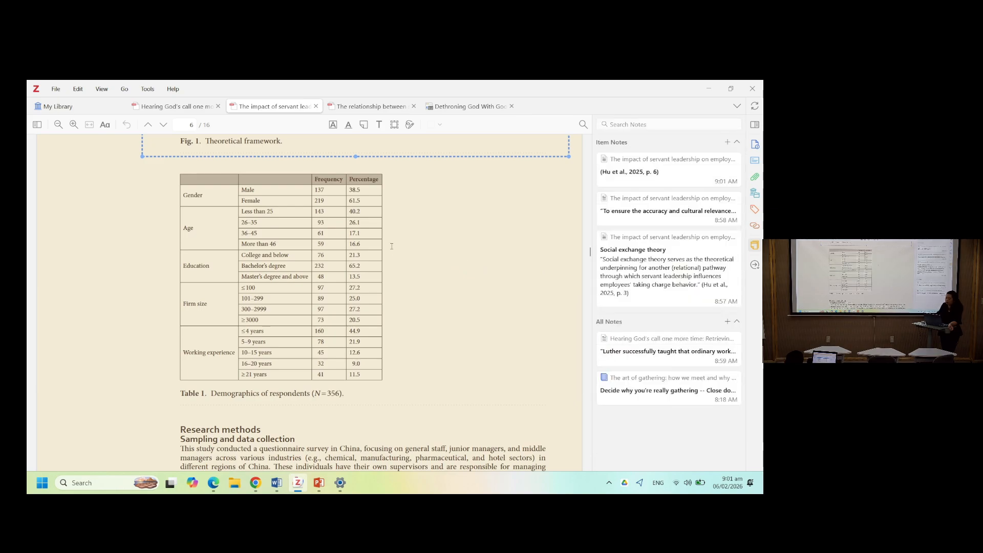
- Reopen the figure note, add the heading "Theoretical Framework" above the image, and close it
scroll(392, 247, up, 2)
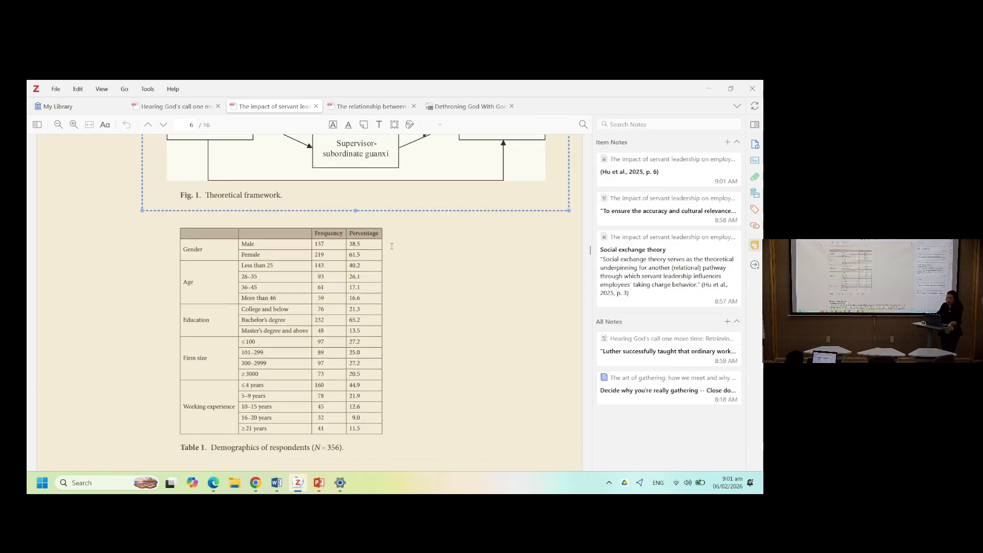
click(633, 177)
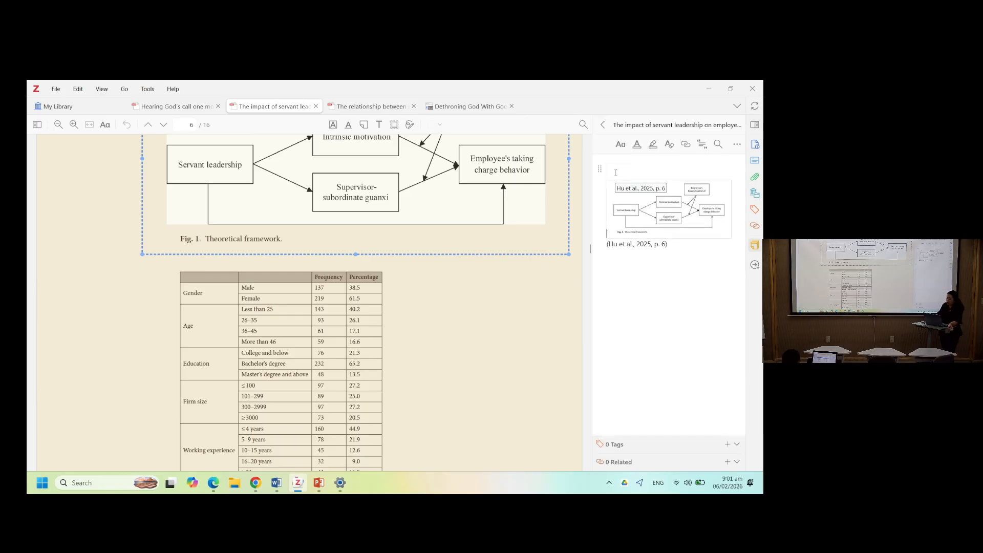
key(Up)
text(Theoretical F)
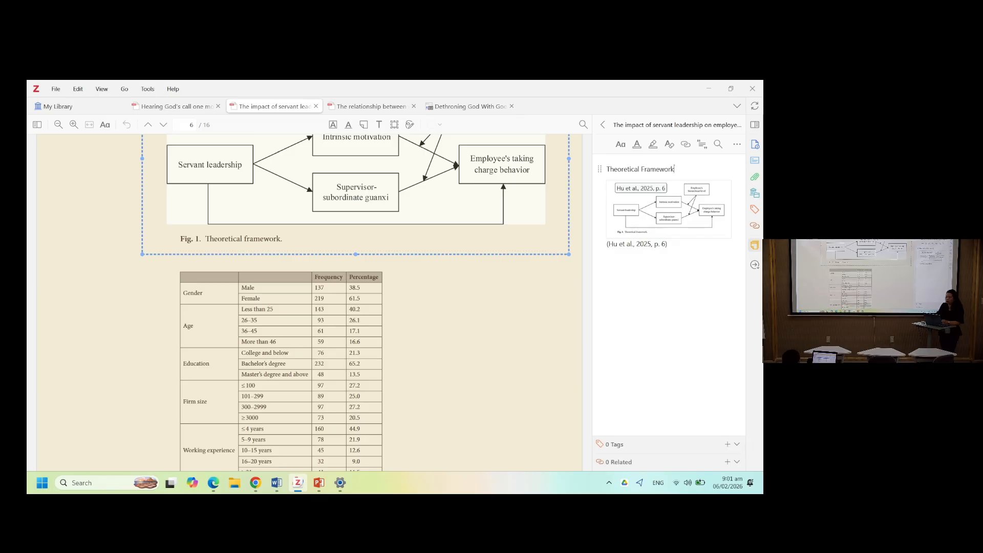
text(ramework)
click(602, 125)
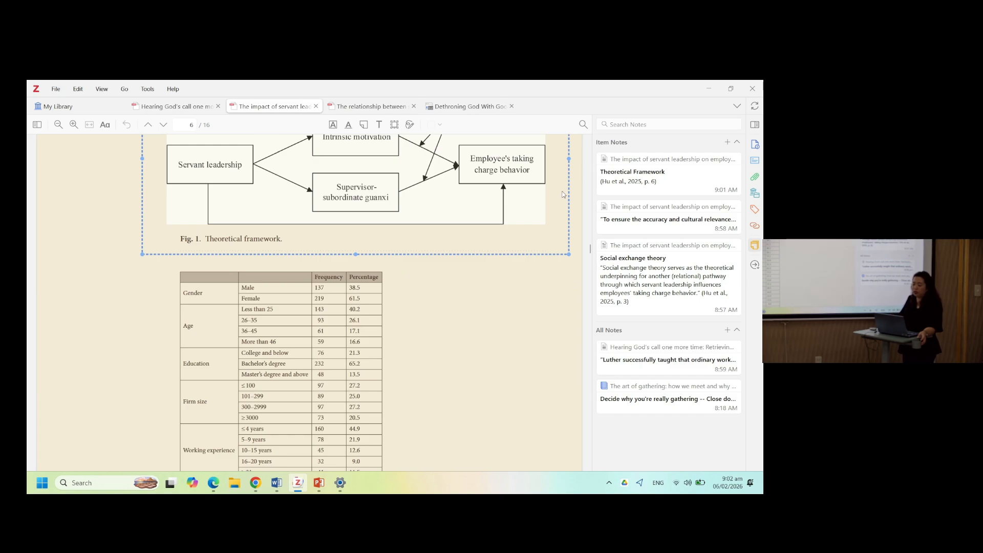
- Start a new item note and add an area capture of the page 8 Table 3 CFA results to it
click(177, 108)
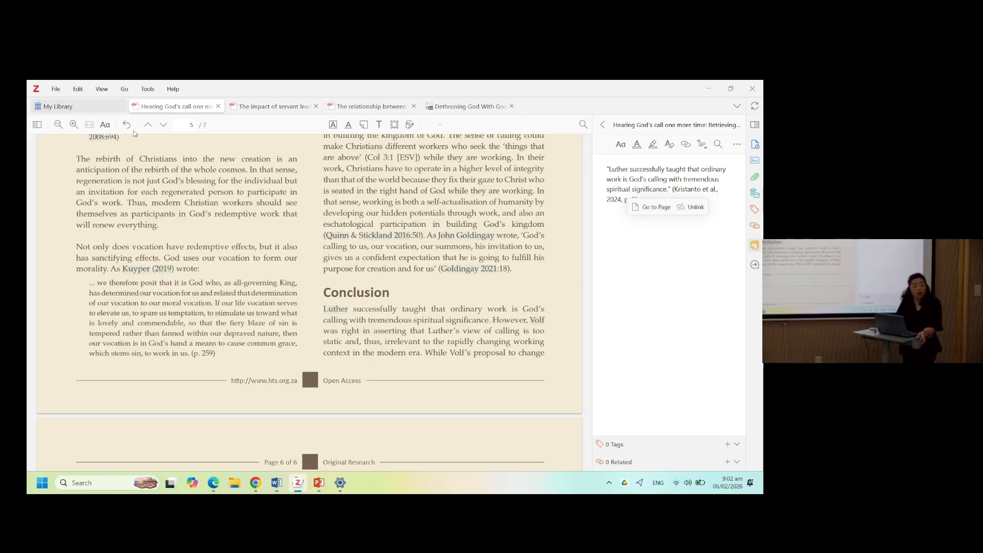
click(269, 108)
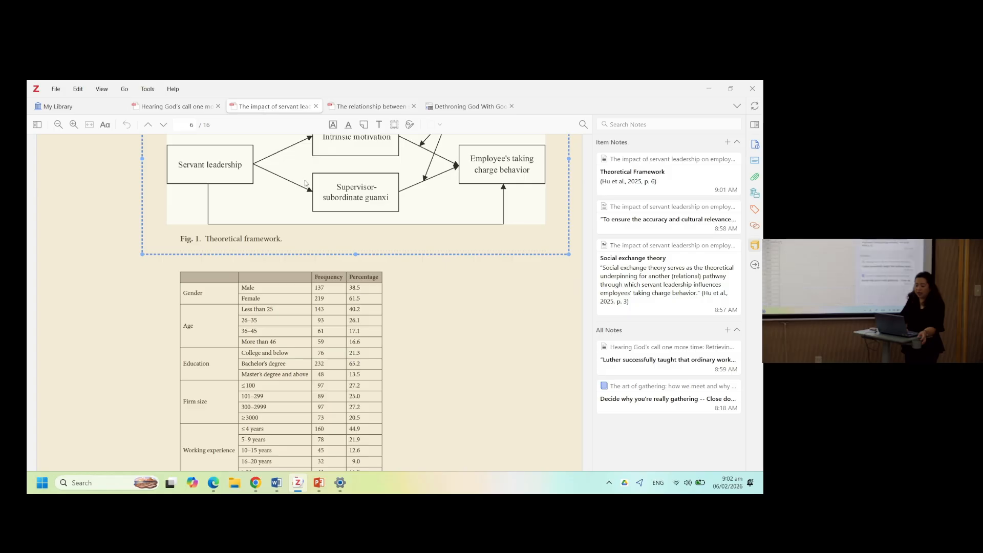
scroll(358, 302, down, 10)
scroll(369, 304, down, 15)
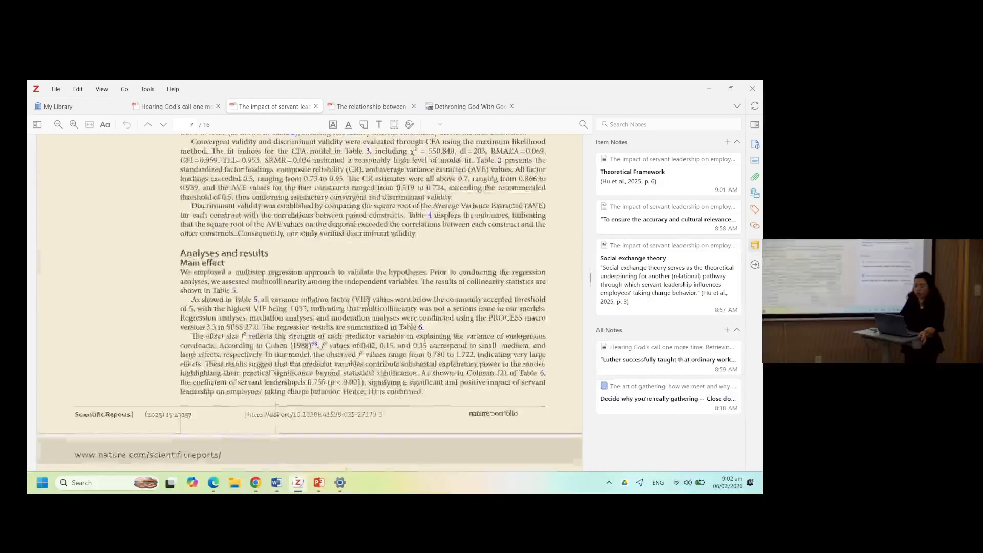
scroll(368, 304, down, 3)
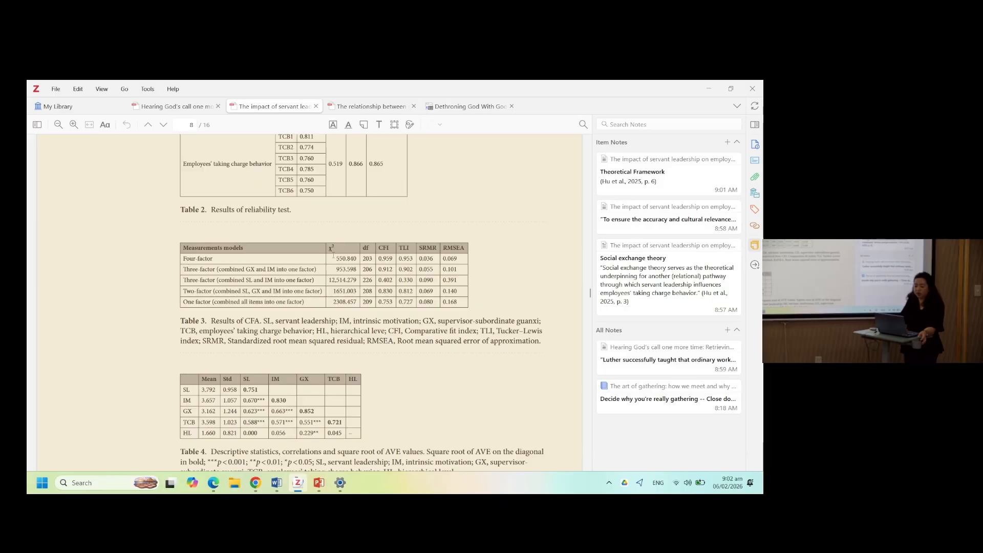
click(394, 125)
drag(171, 230, 497, 316)
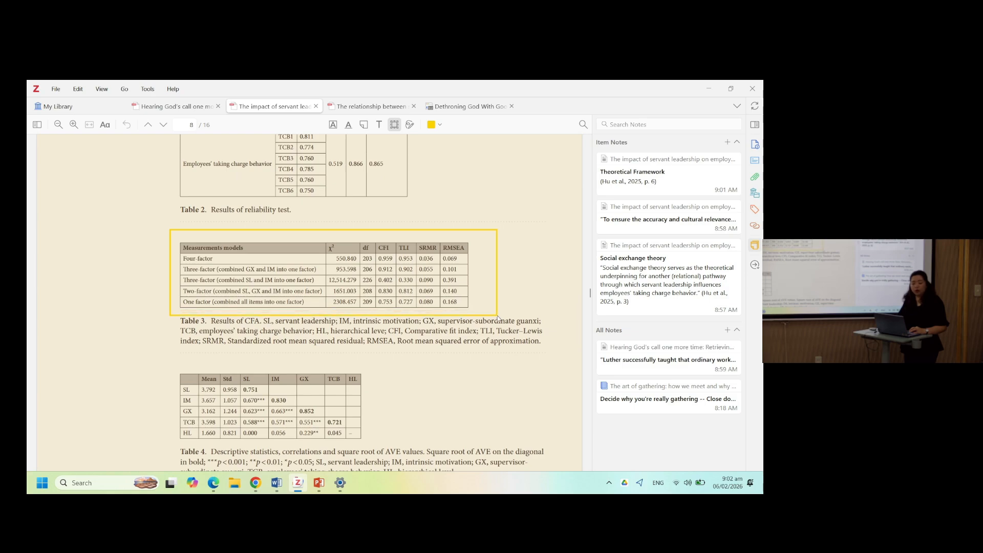
drag(498, 316, 498, 315)
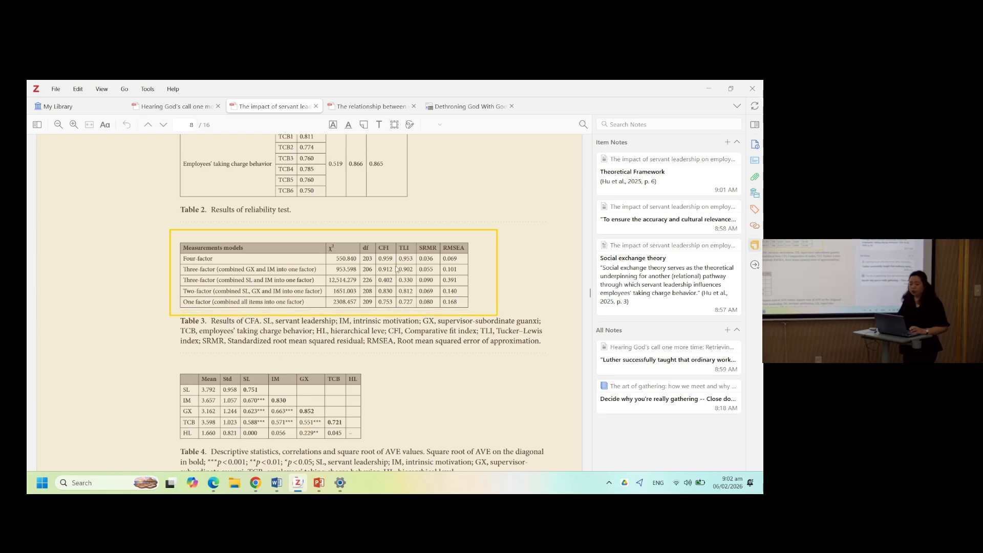
click(727, 142)
click(693, 161)
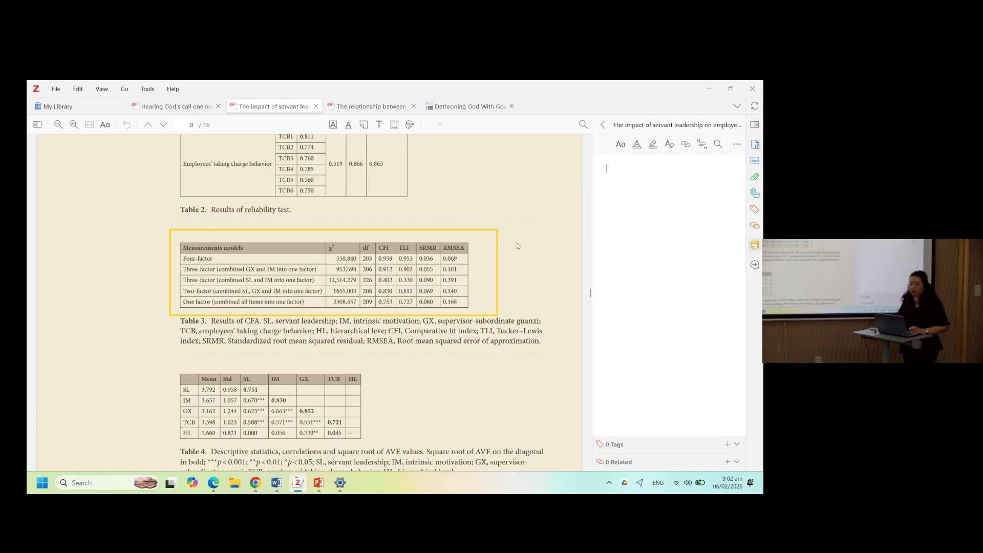
right_click(453, 259)
click(471, 266)
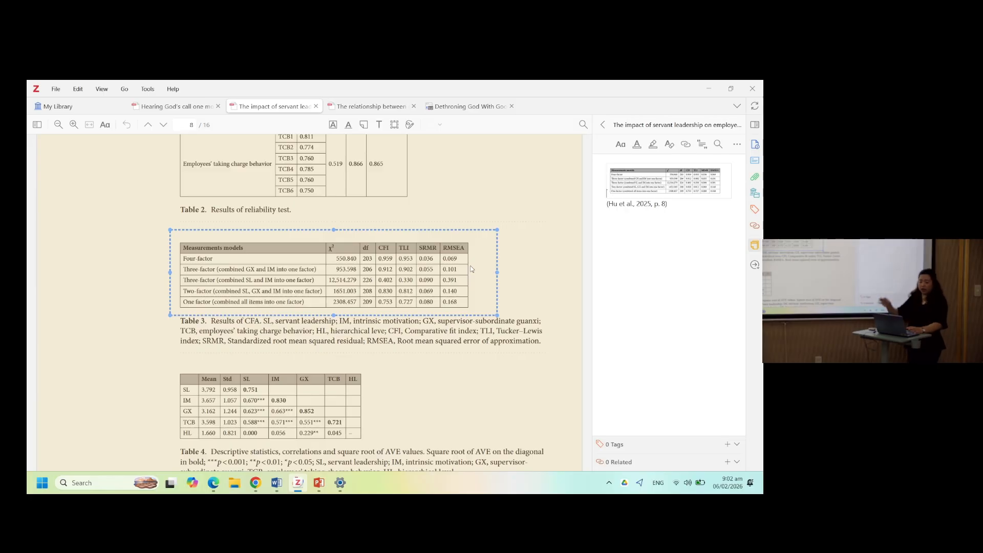
- Add the heading "Measurement models" above the table image and close the note
key(Return)
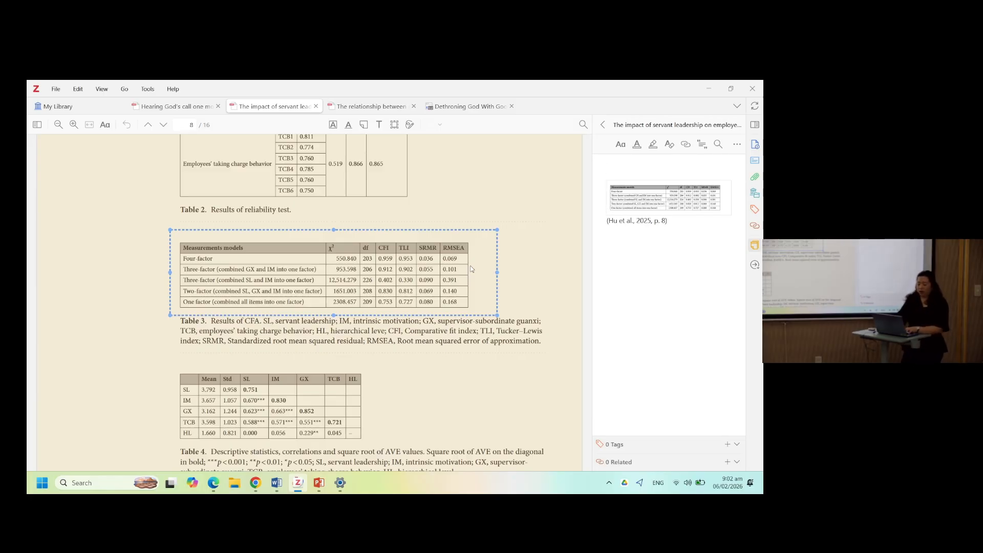
text(Meas)
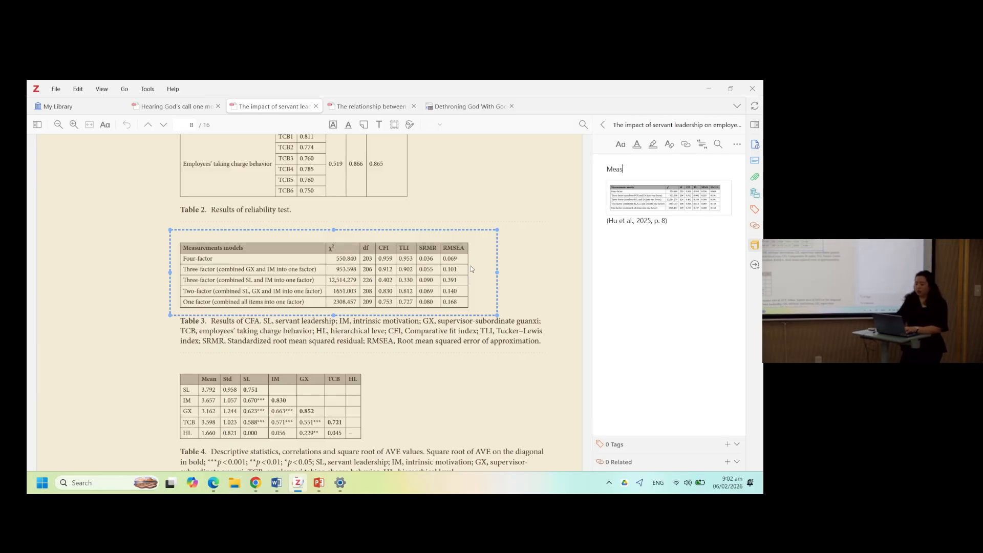
text(urement models)
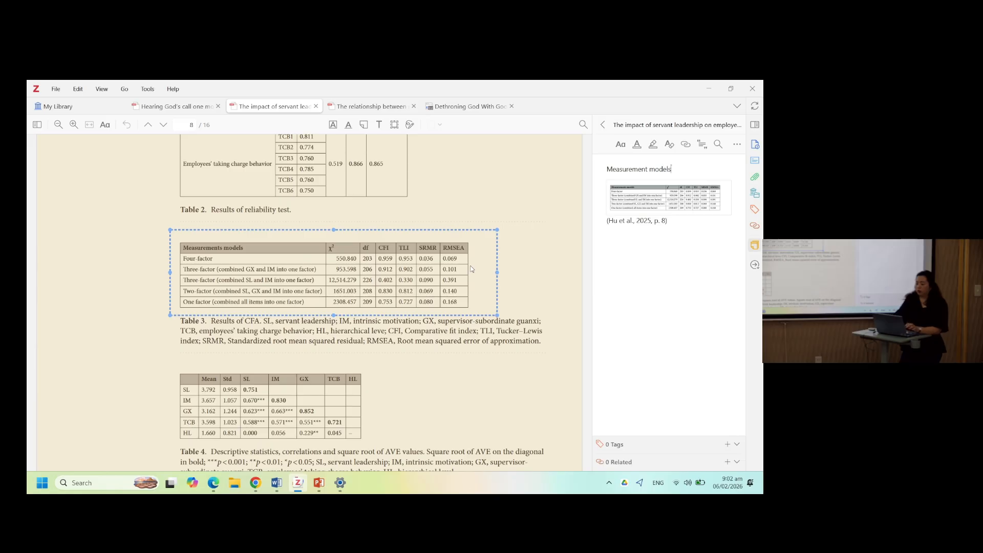
click(604, 126)
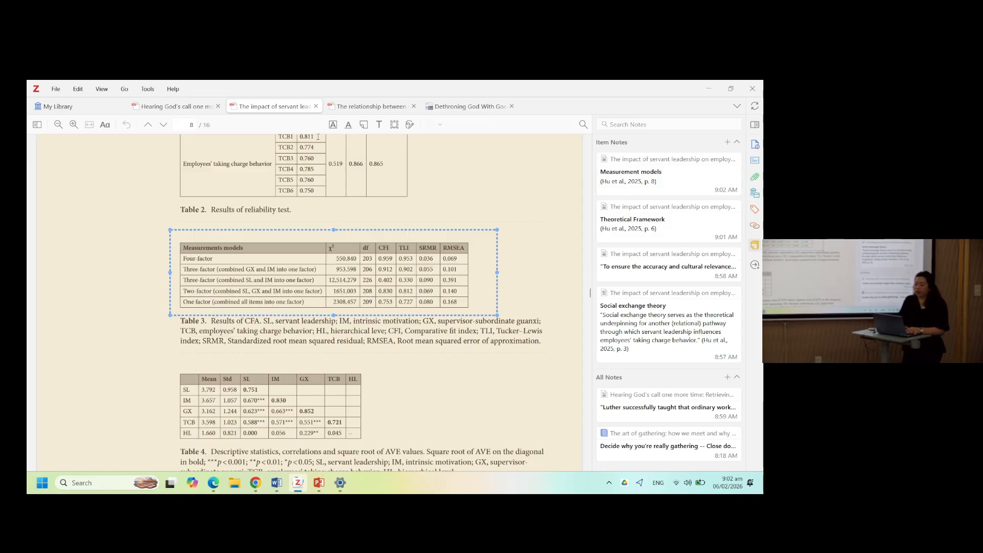
- In the library, expand items to review their child notes and attachments, then collapse them
click(90, 108)
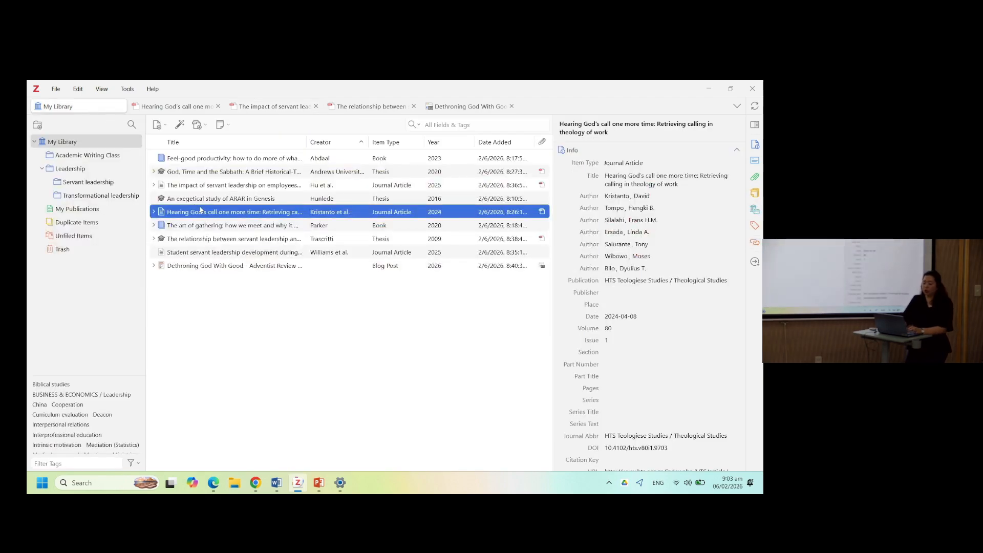
click(154, 212)
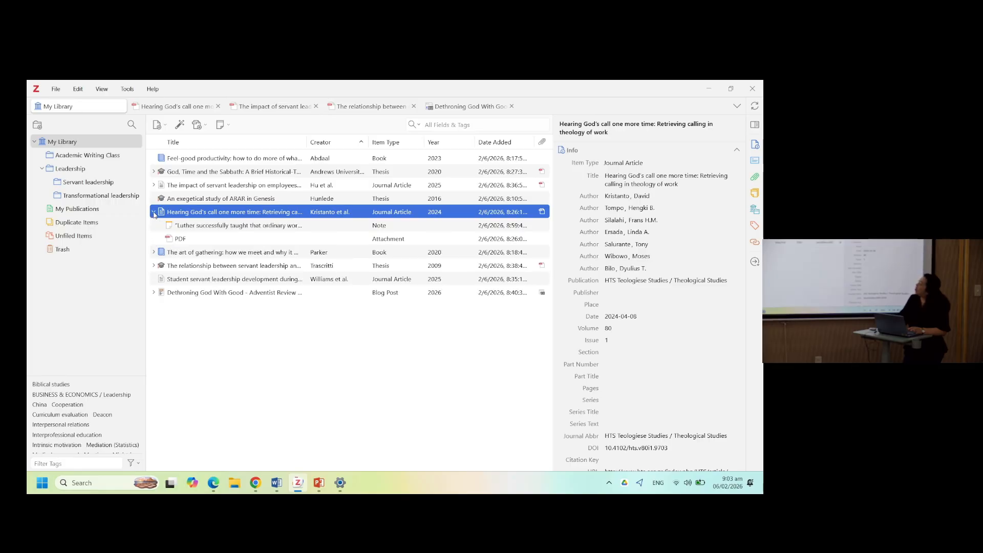
click(154, 172)
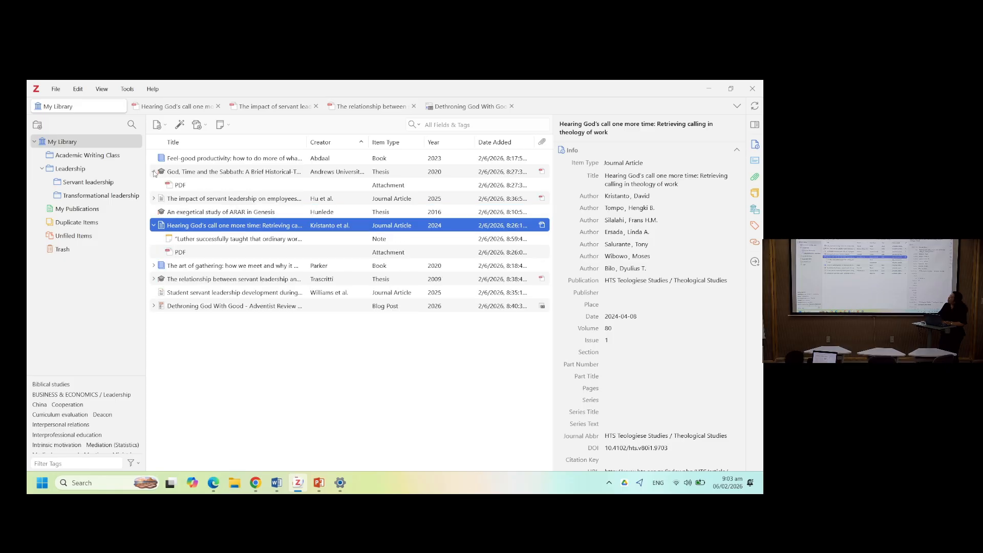
click(154, 198)
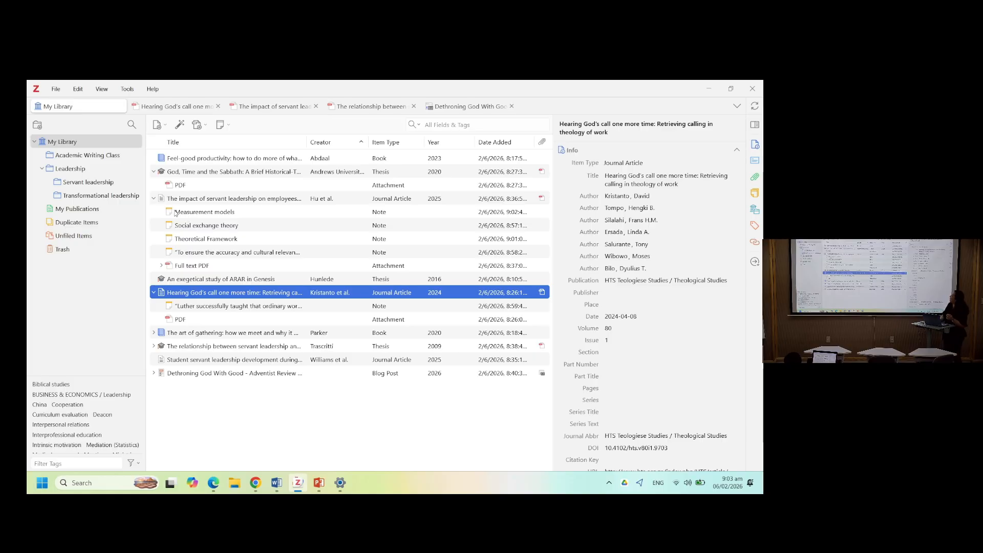
click(154, 199)
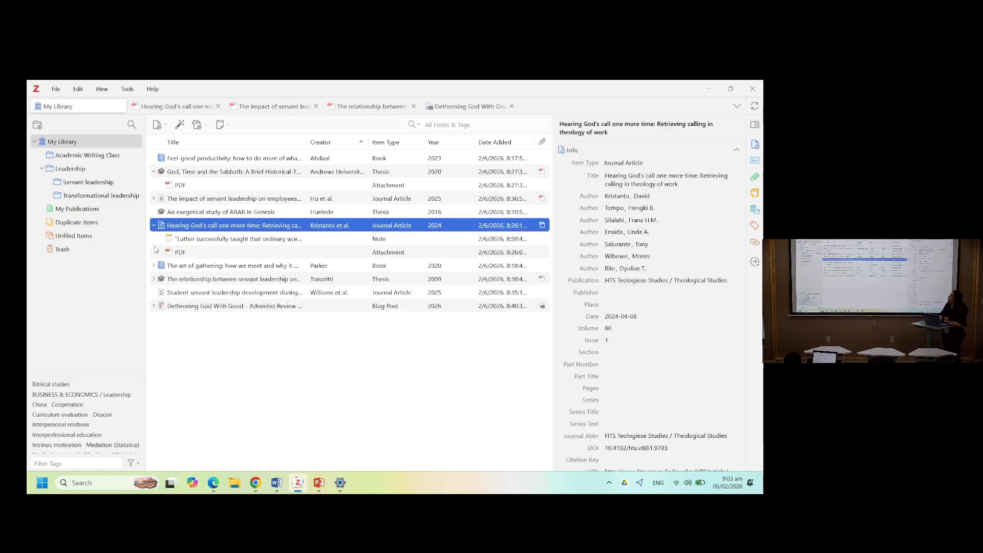
click(154, 225)
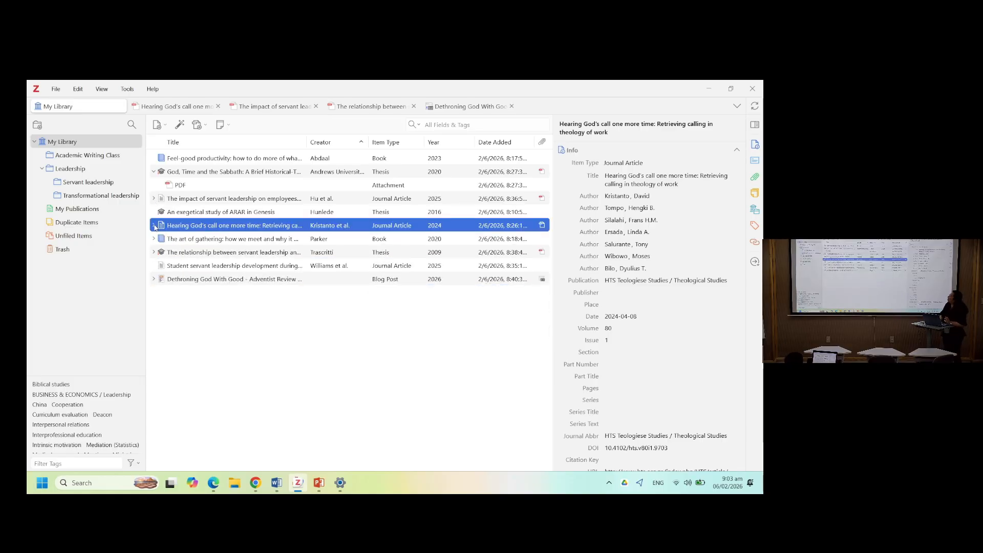
- Create a standalone note titled "Statement of the Problem"
click(220, 125)
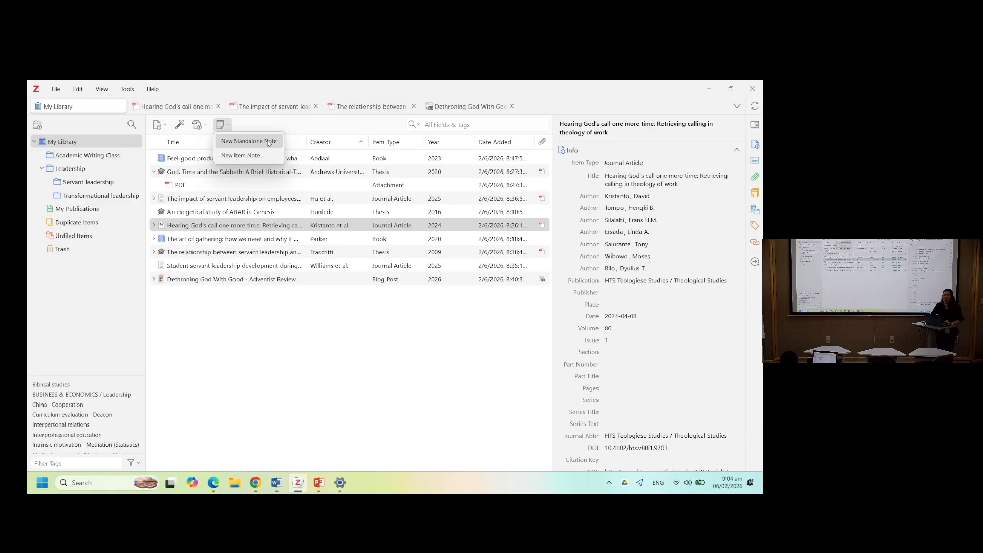
click(268, 142)
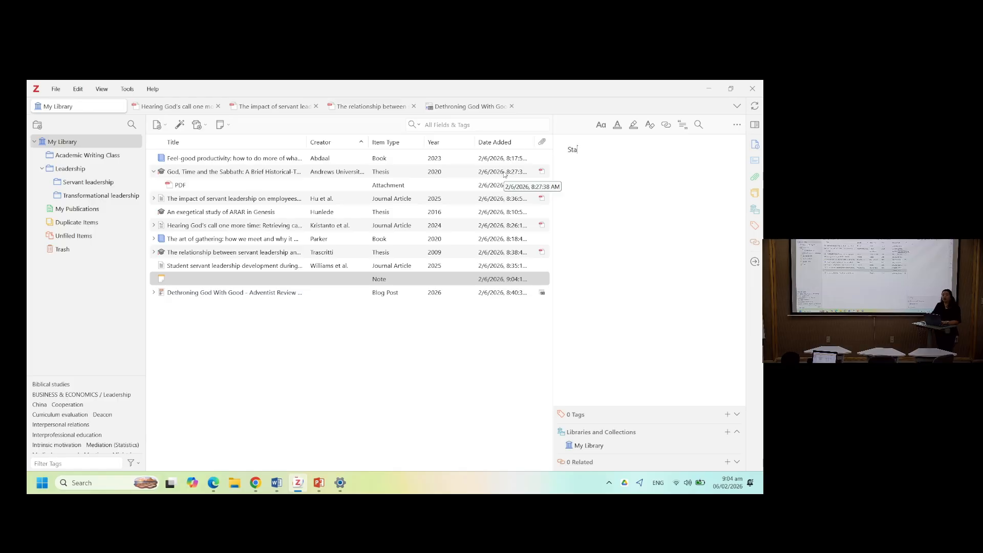
text(tement of the Problem)
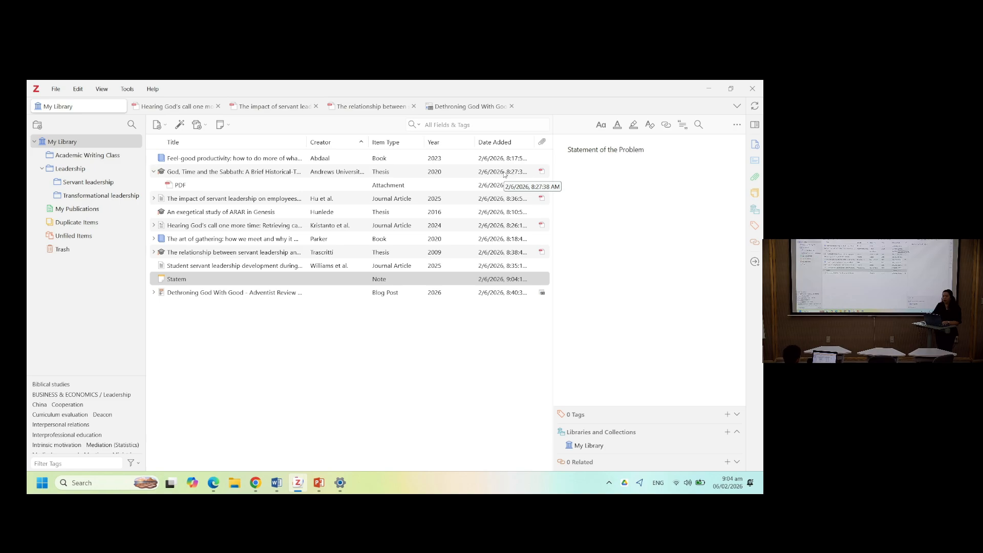
- Add a numbered list of Problem 1, Problem 2 and Problem 3 under the note's title
key(Return)
text(1. Problem 1)
key(Return)
text(Probl)
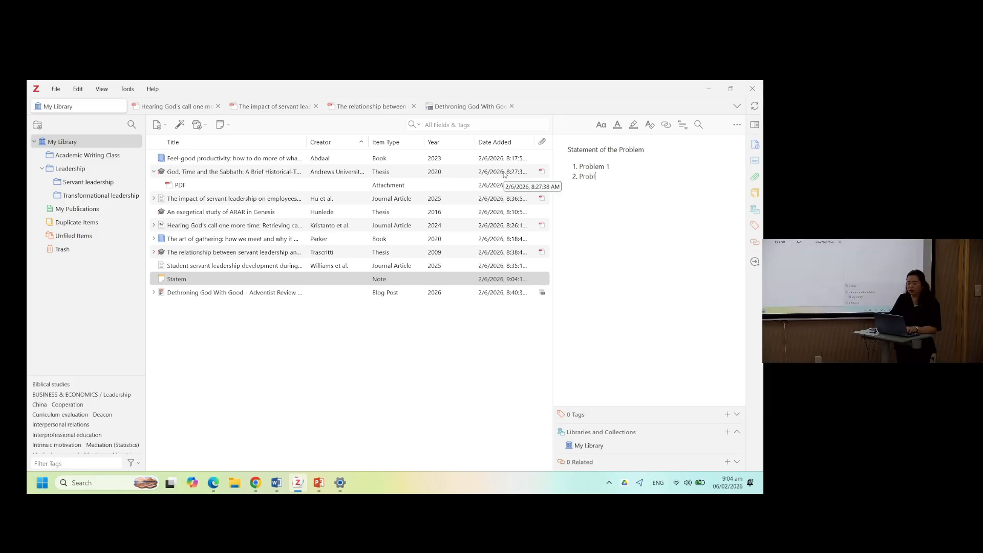
text(em 1 2. )
text(Problem 2 3. Proble)
key(BackSpace)
key(BackSpace)
text(em 3)
click(332, 348)
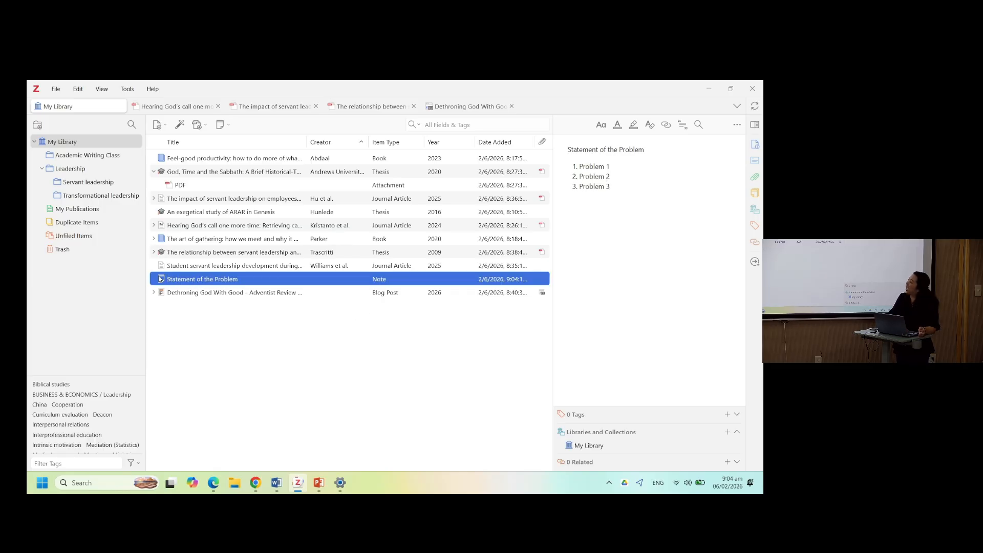
click(223, 295)
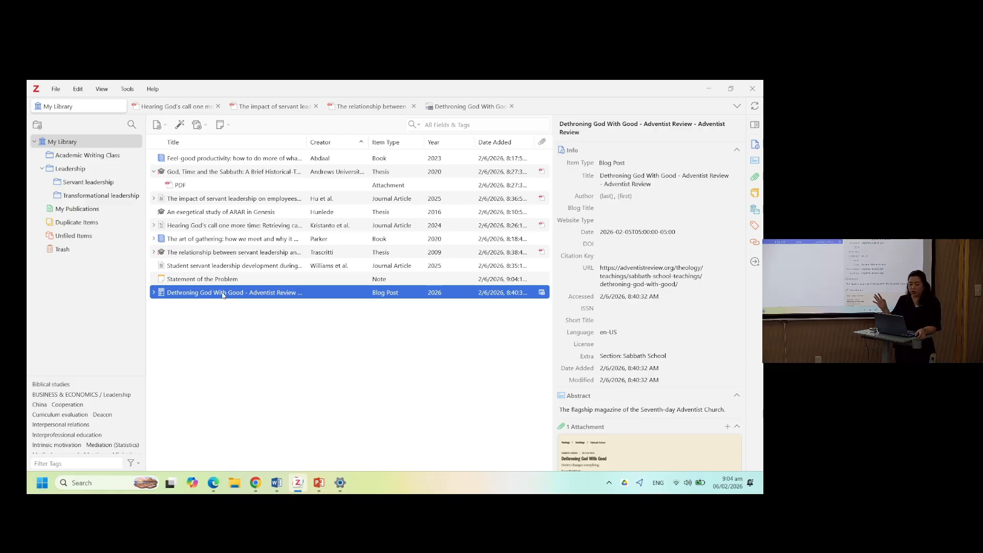
click(221, 125)
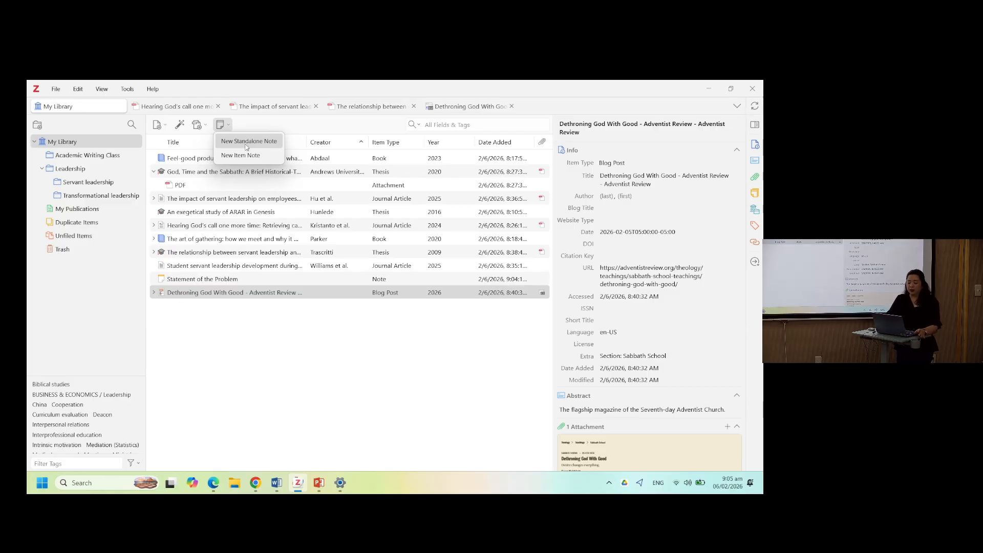
click(277, 348)
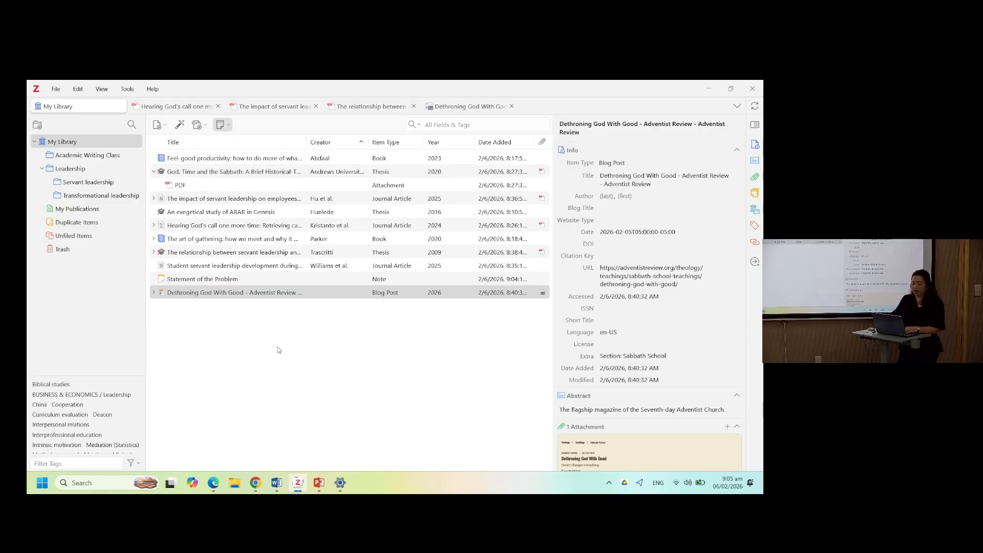
click(262, 282)
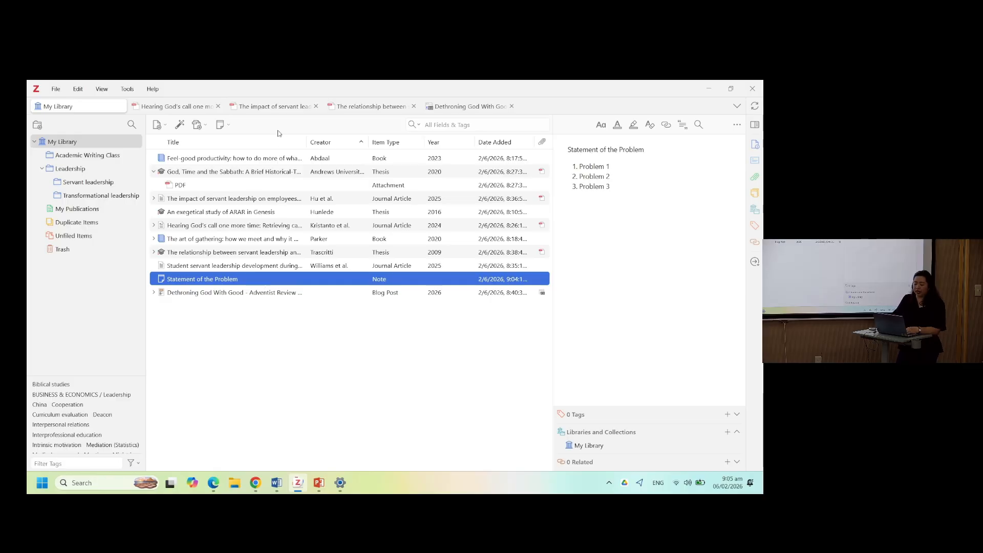
- Highlight the Laborem Exercens quotation beginning "As a person, man is therefore the subject at work" in blue in the Hearing God's call PDF, then return to the library
click(185, 108)
scroll(326, 225, up, 6)
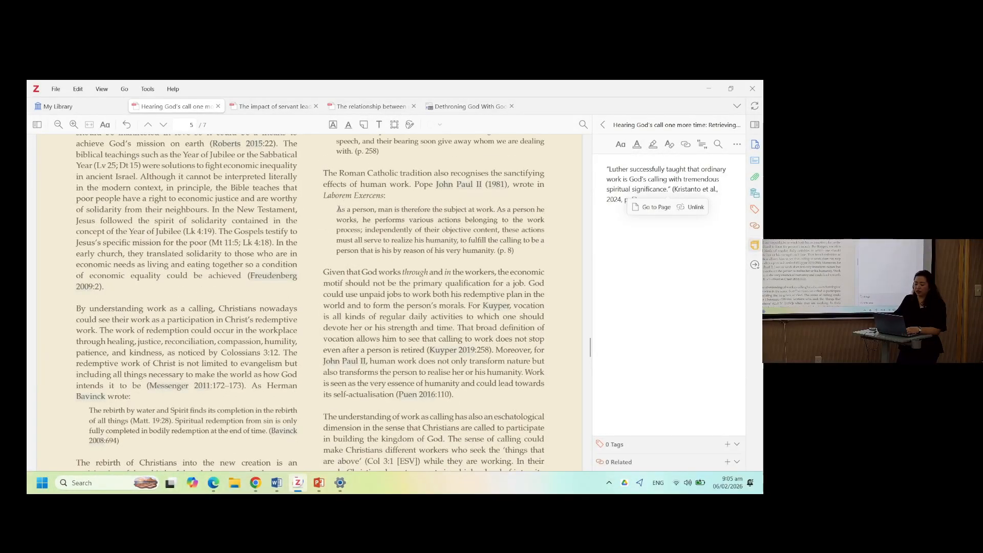
mouse_move(337, 209)
mouse_down()
mouse_move(542, 225)
mouse_move(499, 252)
mouse_up()
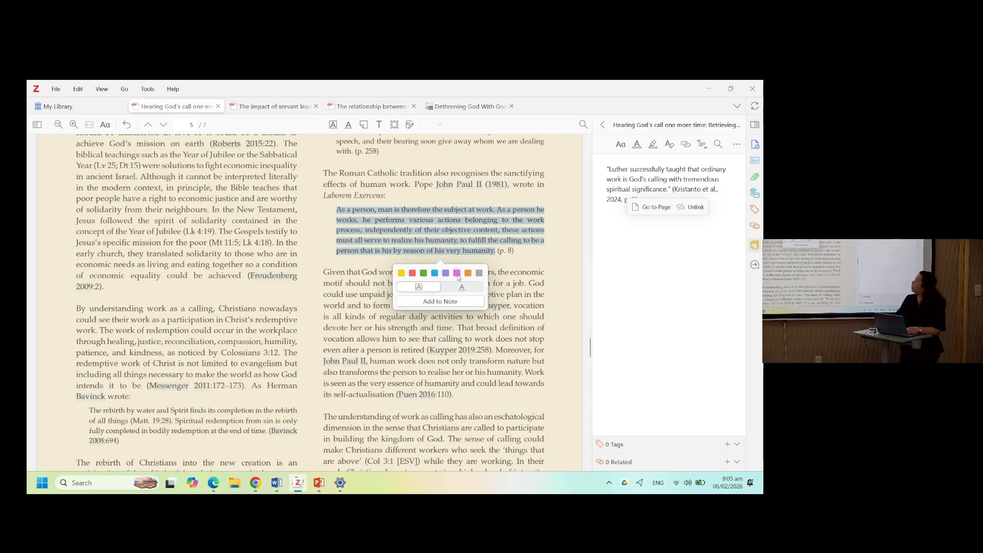
click(434, 274)
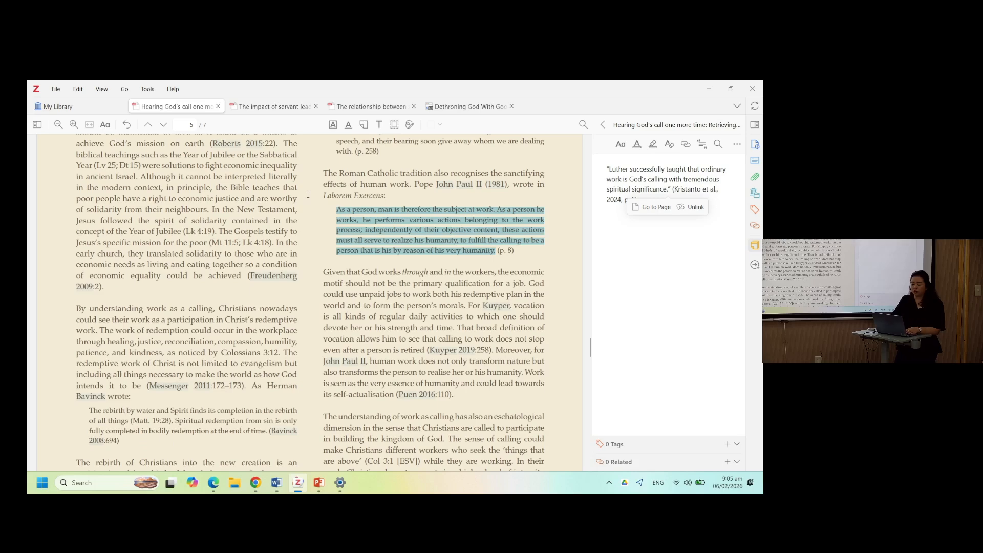
click(57, 106)
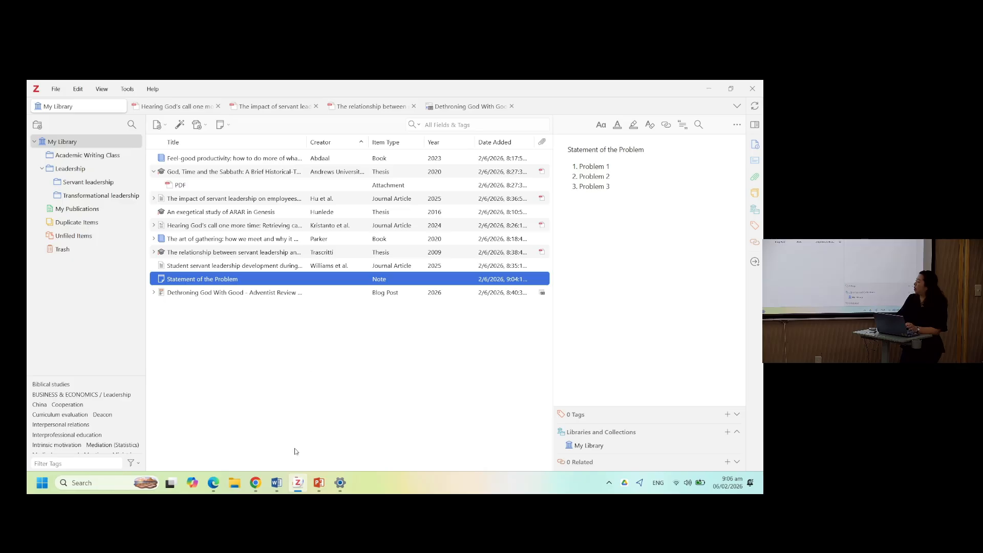
- Close the open Word document without saving it
mouse_move(278, 483)
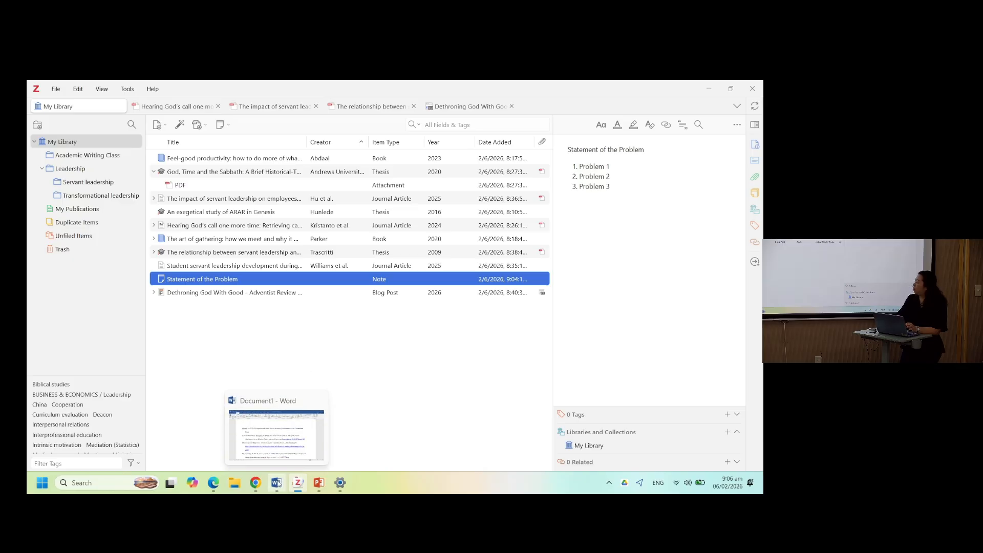
mouse_move(318, 401)
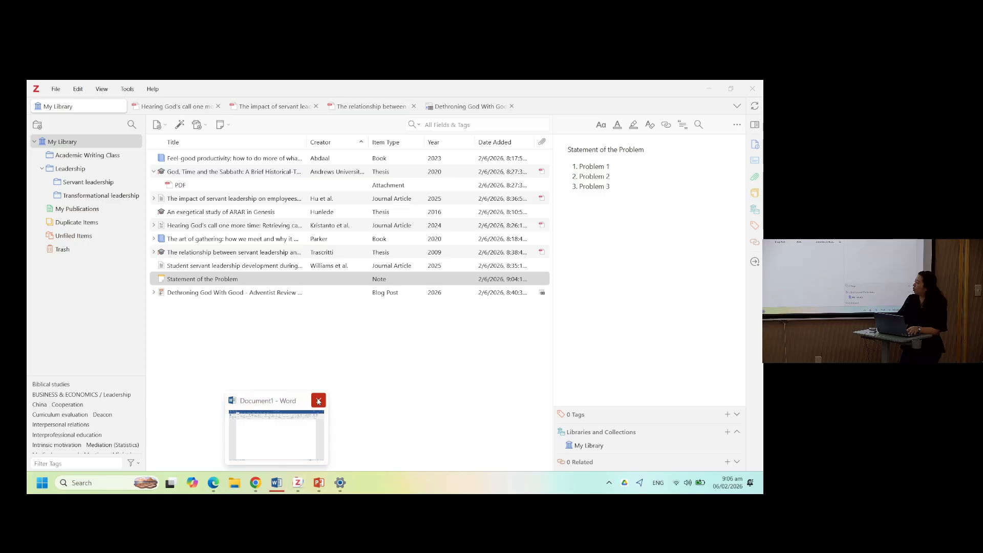
click(318, 400)
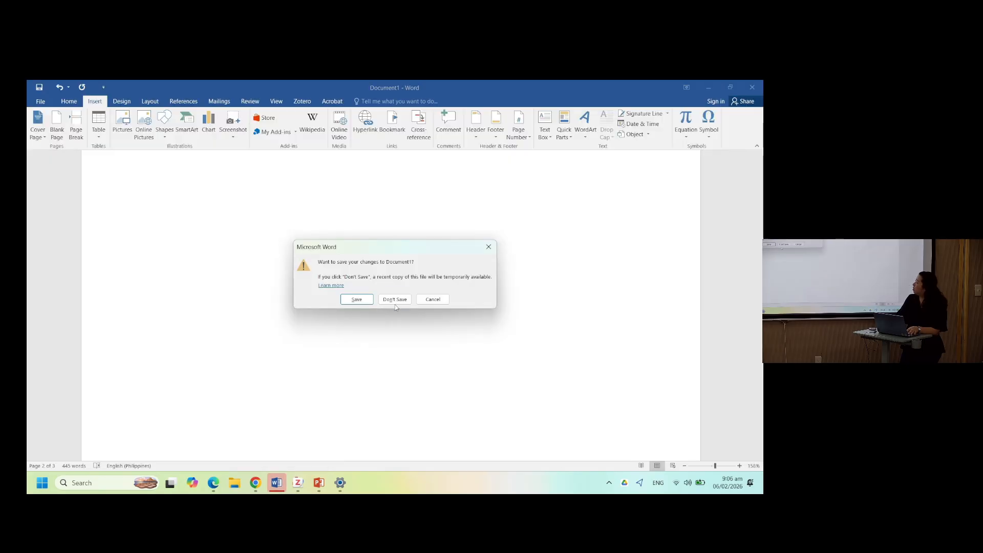
click(397, 299)
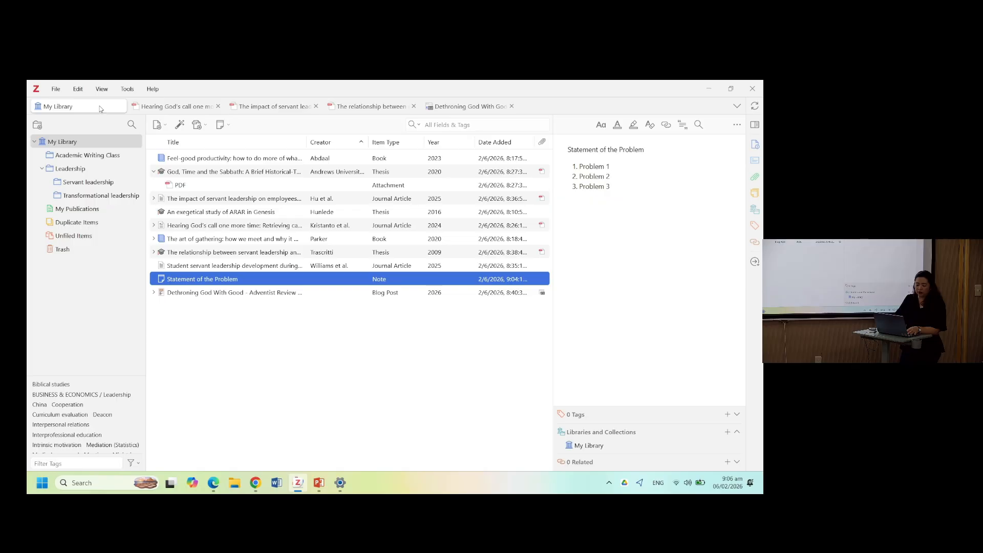
- Open the Cite section of Zotero Settings, reinstall the Microsoft Word add-in, and close Settings
click(77, 90)
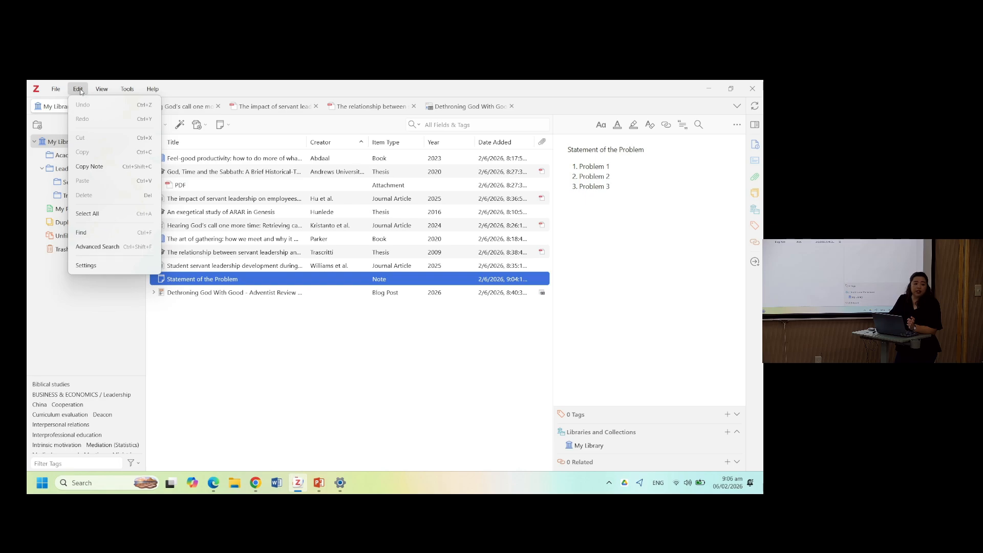
click(86, 265)
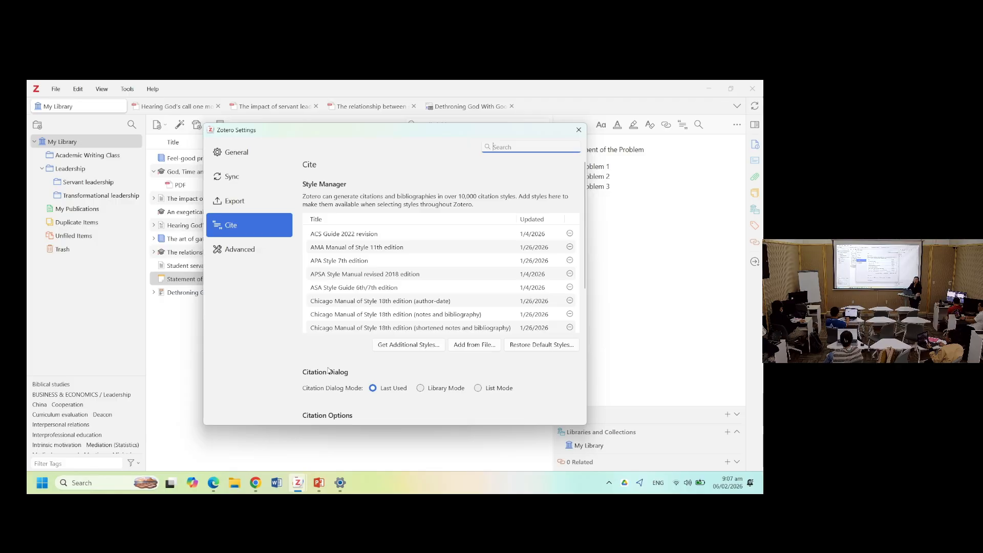
scroll(328, 370, down, 5)
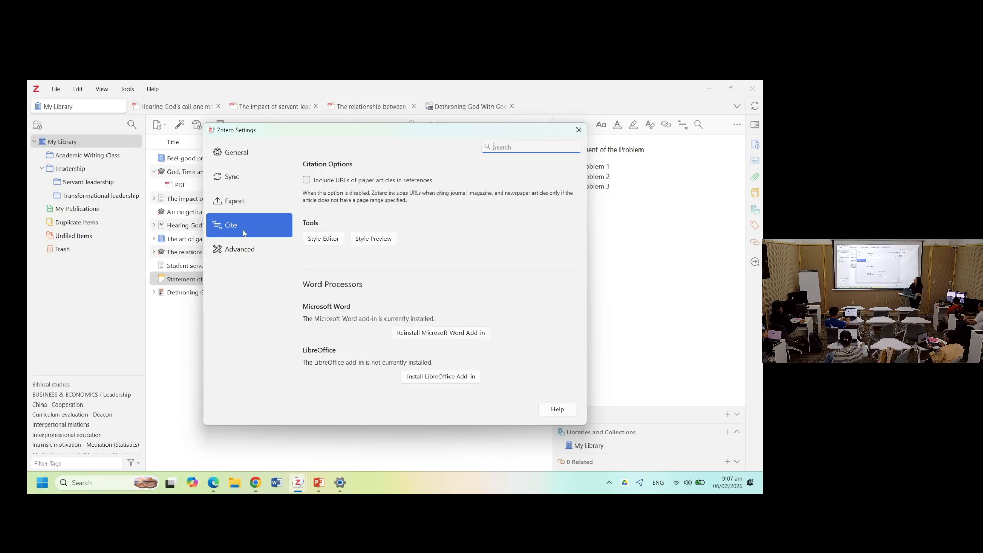
scroll(428, 301, up, 5)
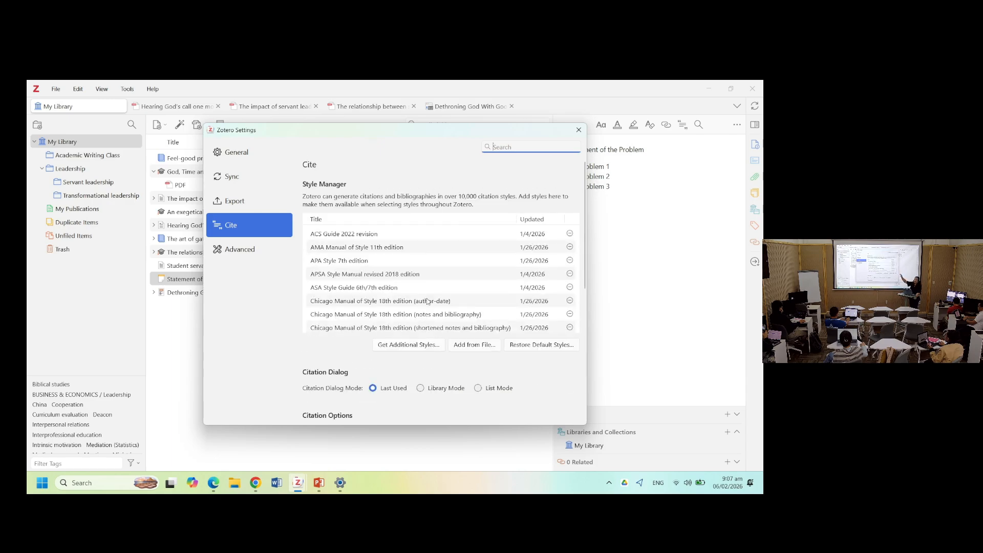
scroll(344, 350, down, 5)
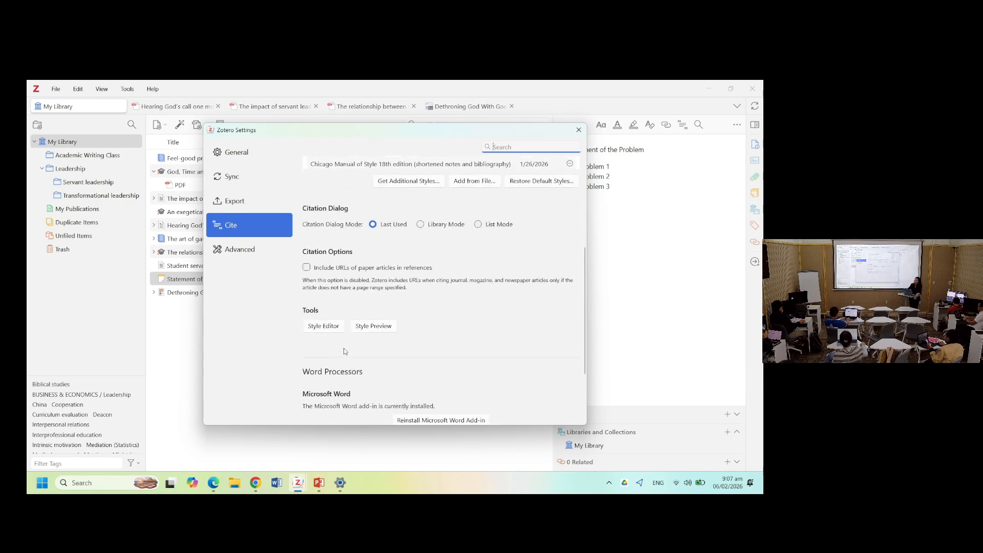
scroll(344, 350, down, 1)
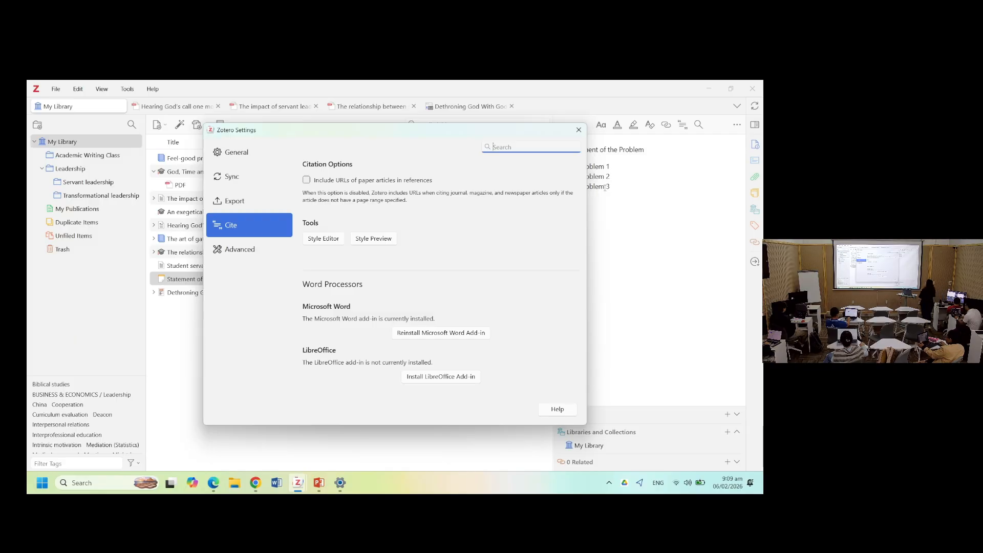
double_click(605, 187)
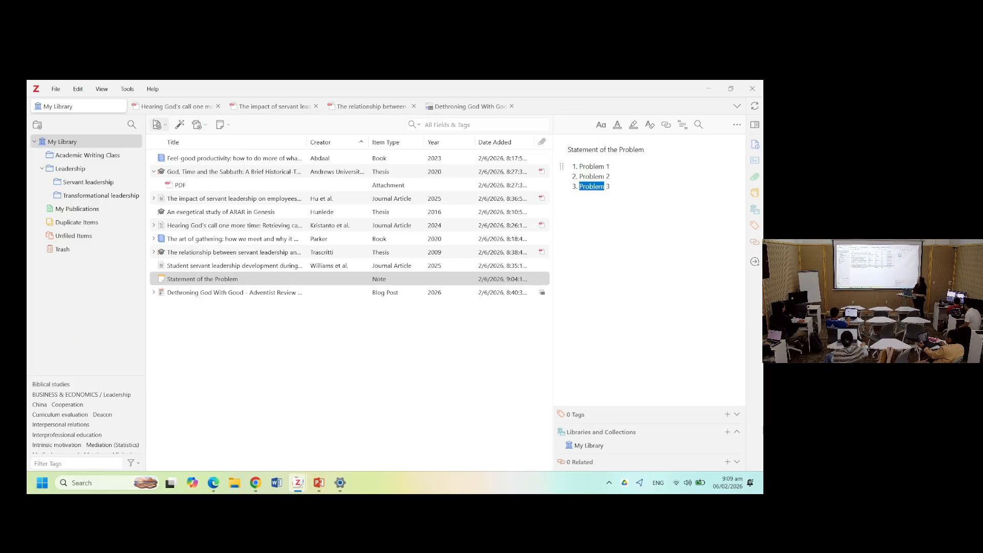
key(alt+Tab)
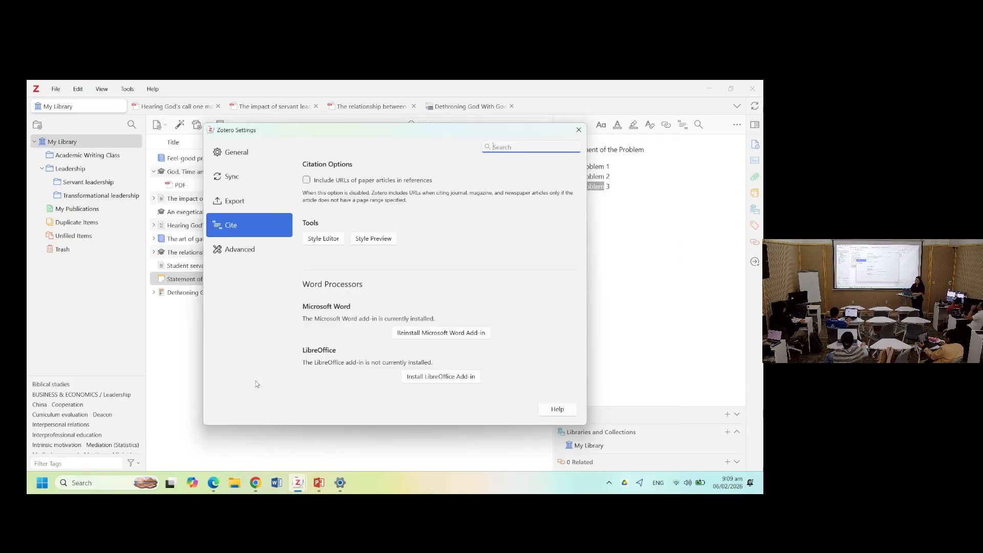
click(425, 333)
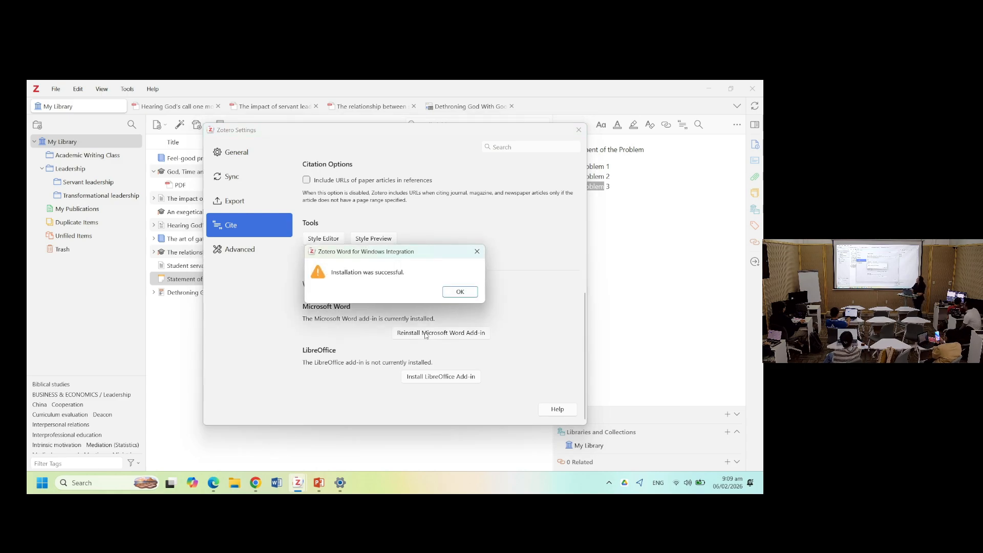
click(457, 292)
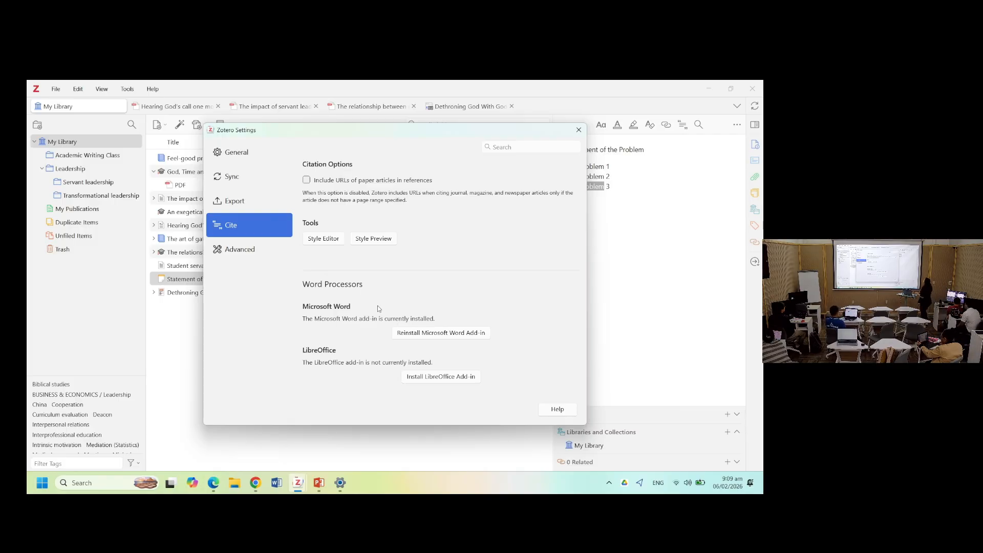
click(579, 130)
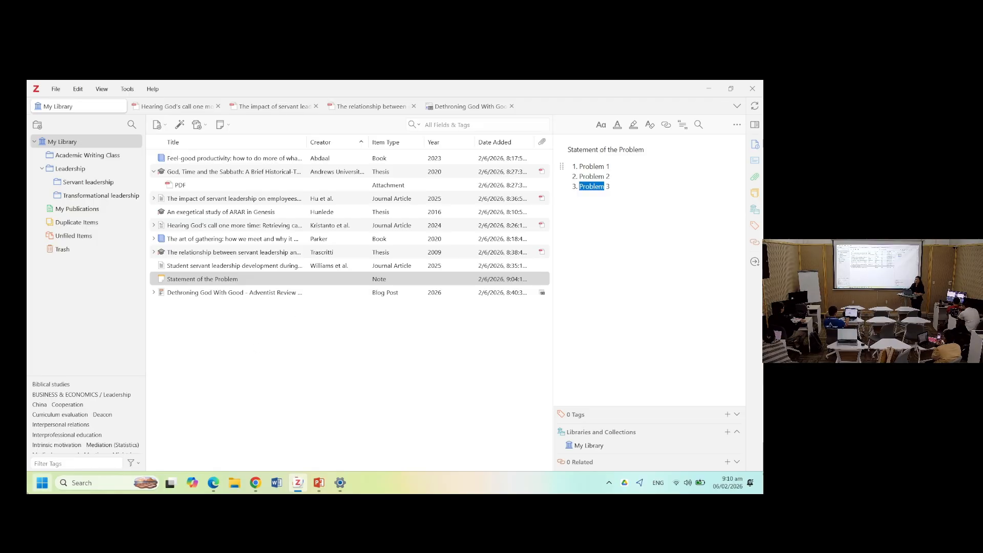
- Switch to Word, create a blank document and show its Zotero tools
click(276, 484)
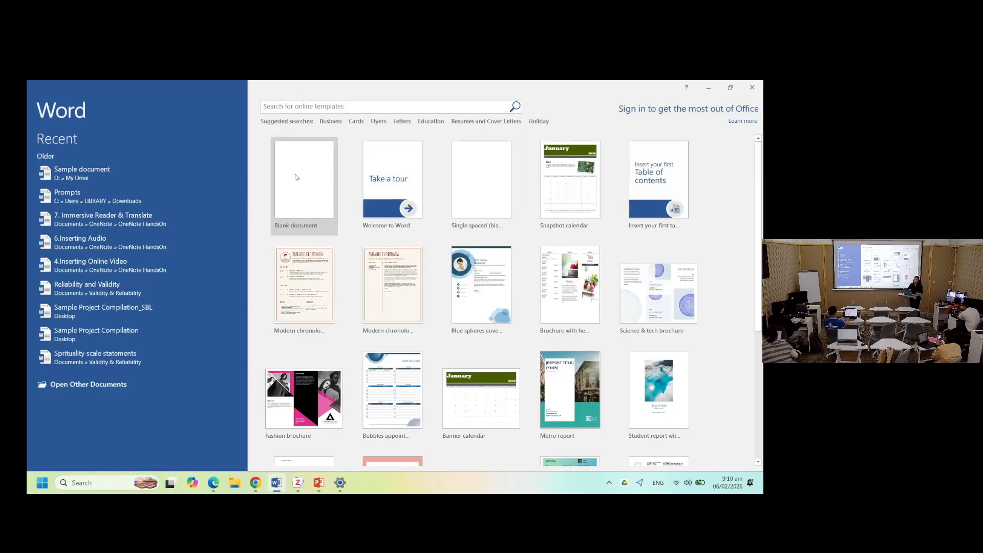
click(295, 177)
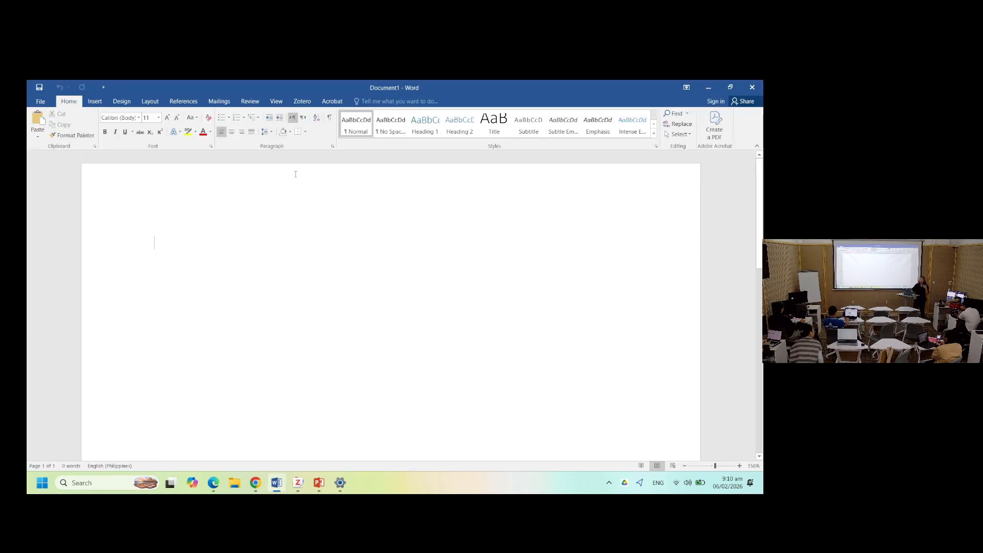
click(310, 106)
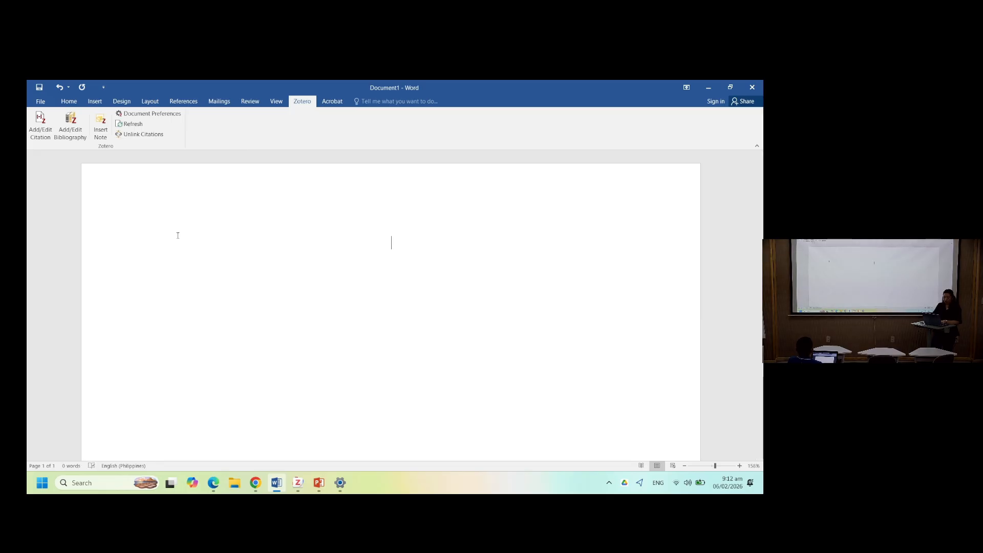
- Write the heading "Introduction" and the sentence "A sample statement discussing my introduction." below it
text(Introdc)
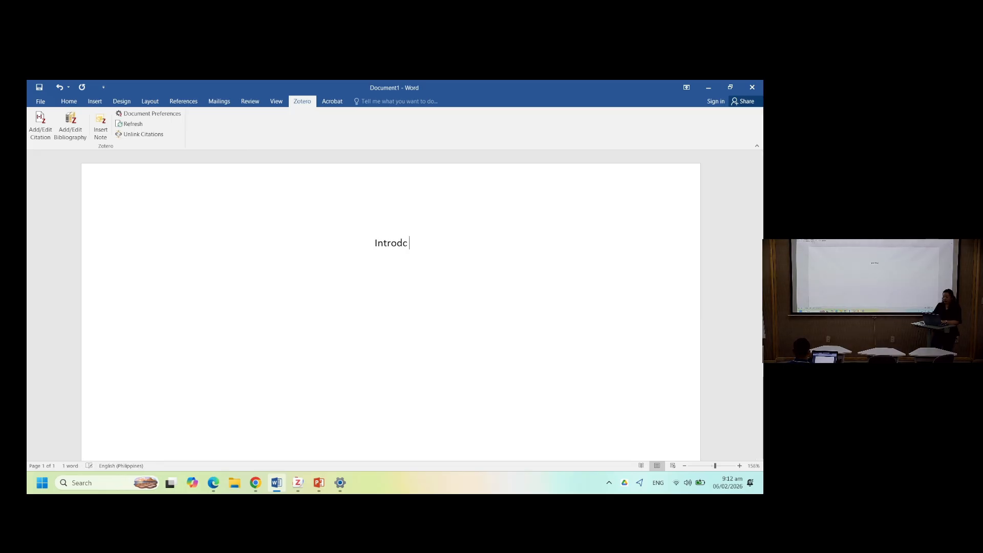
key(BackSpace)
text(uction)
key(Return)
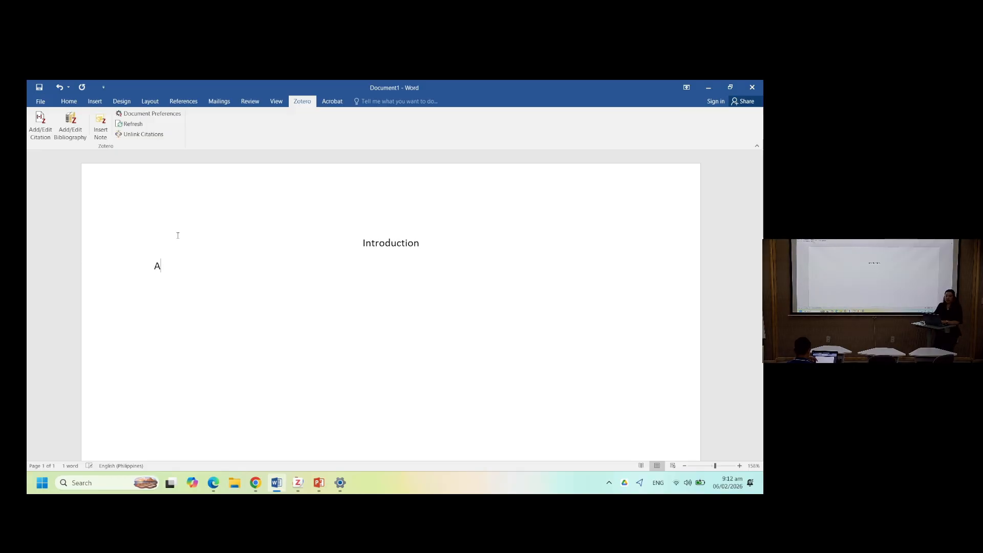
text(A sample s)
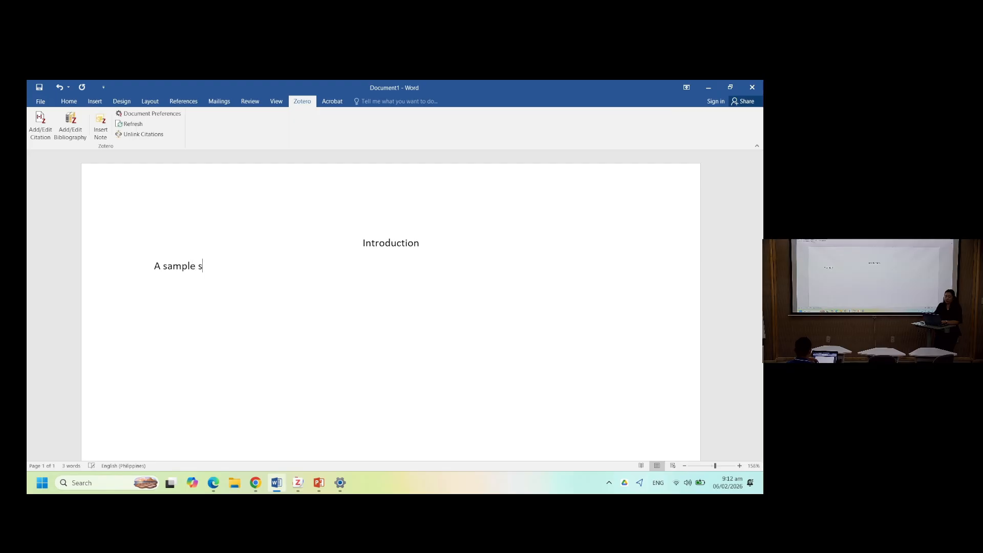
text(tatement discussing my intr)
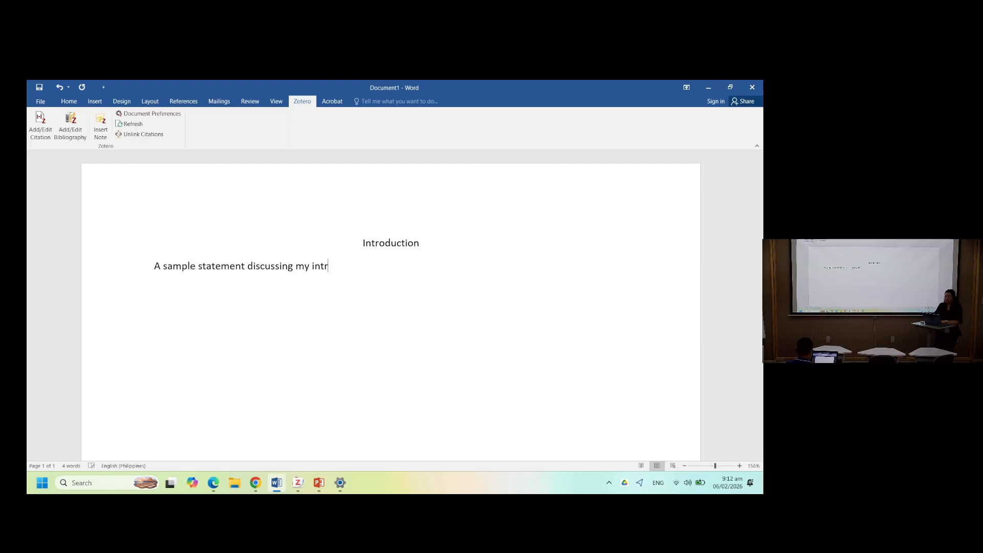
text(oduction.)
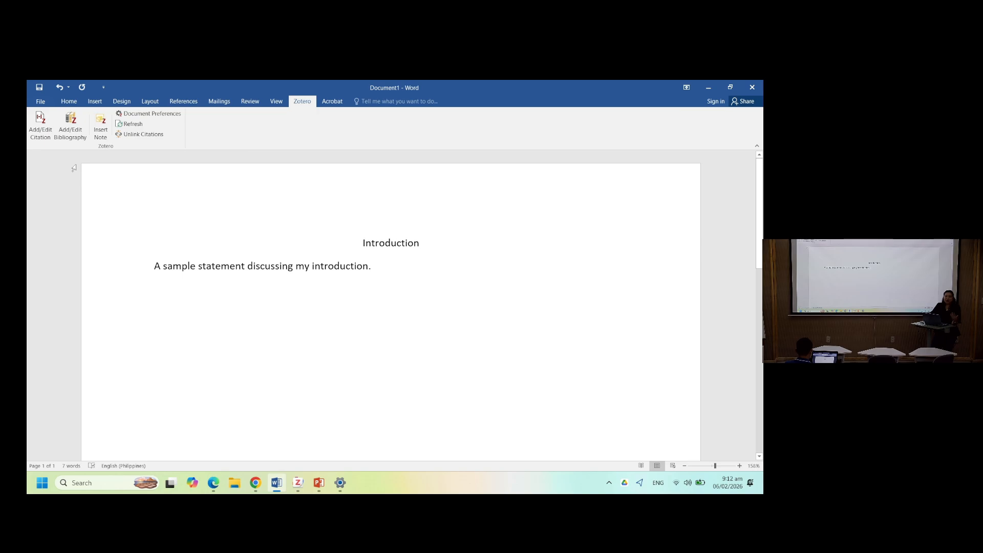
- Start adding a citation, choosing APA Style 7th edition as the document's citation style
click(41, 123)
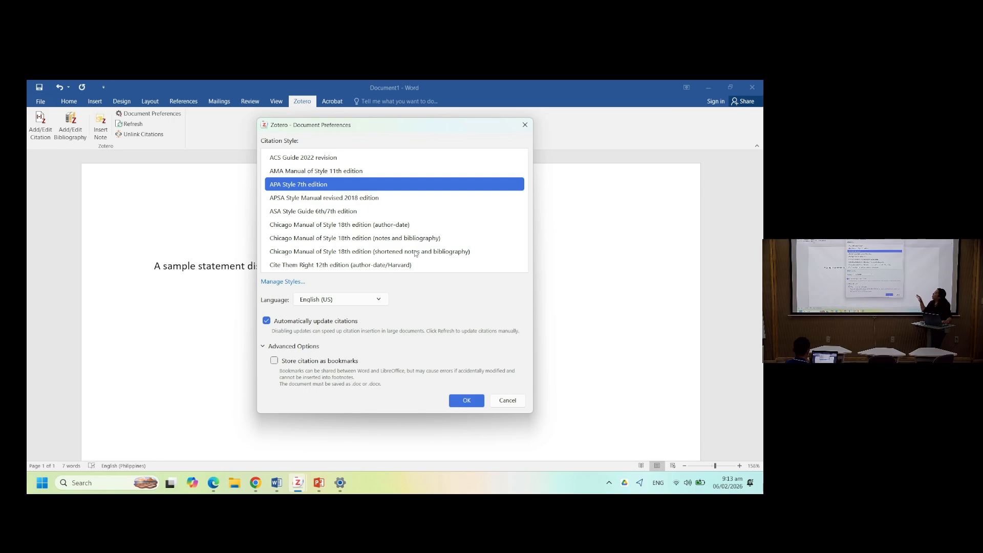
scroll(401, 221, down, 3)
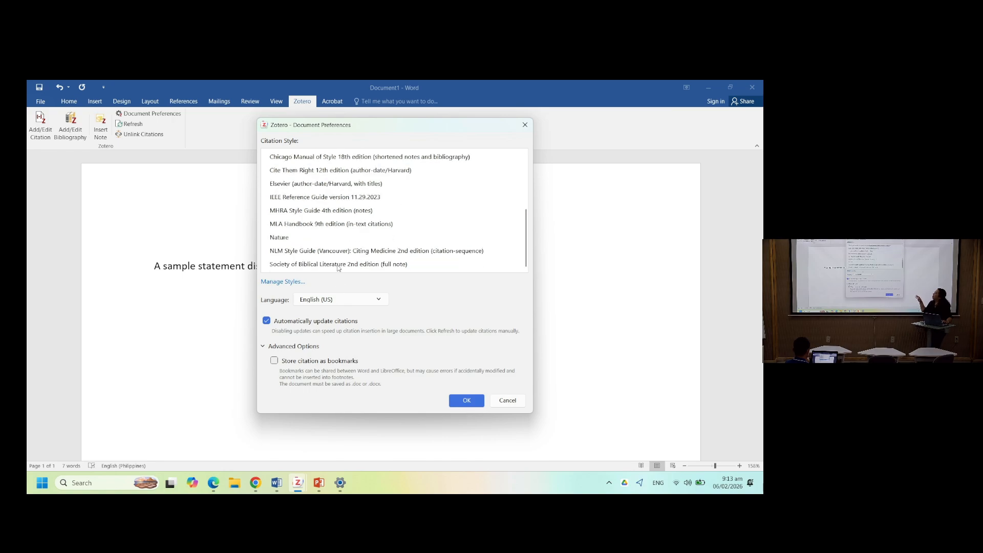
scroll(338, 265, up, 3)
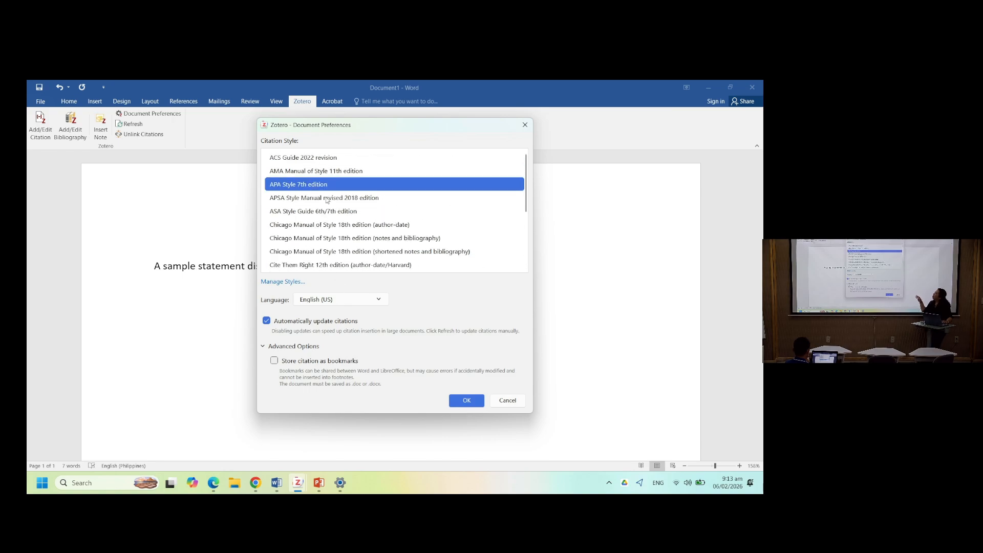
click(467, 402)
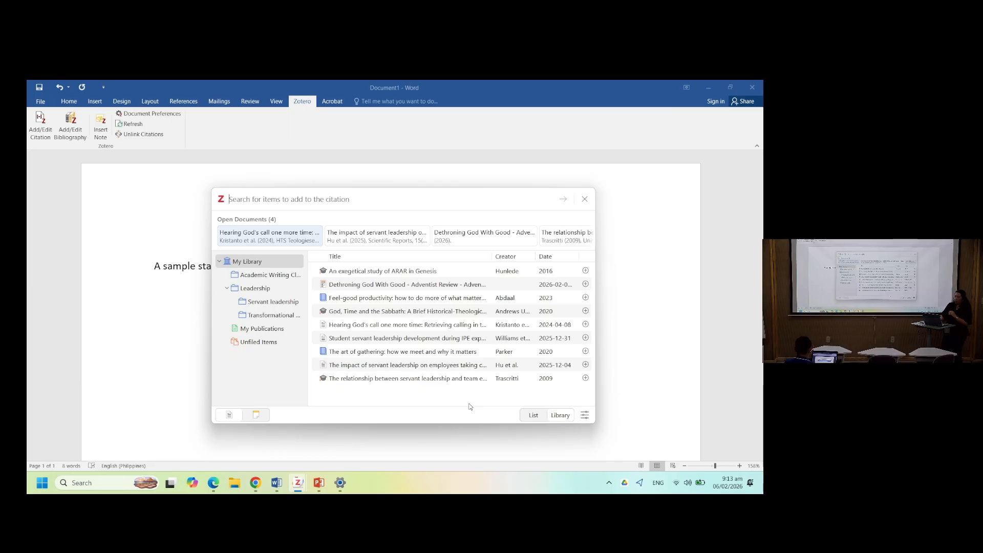
- Switch the citation search box between its list and library views
click(535, 415)
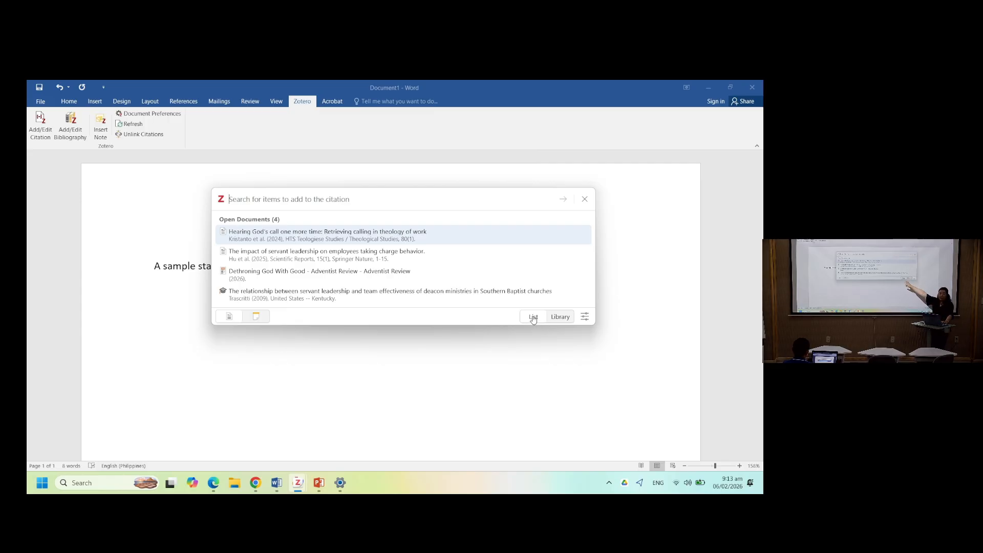
click(561, 323)
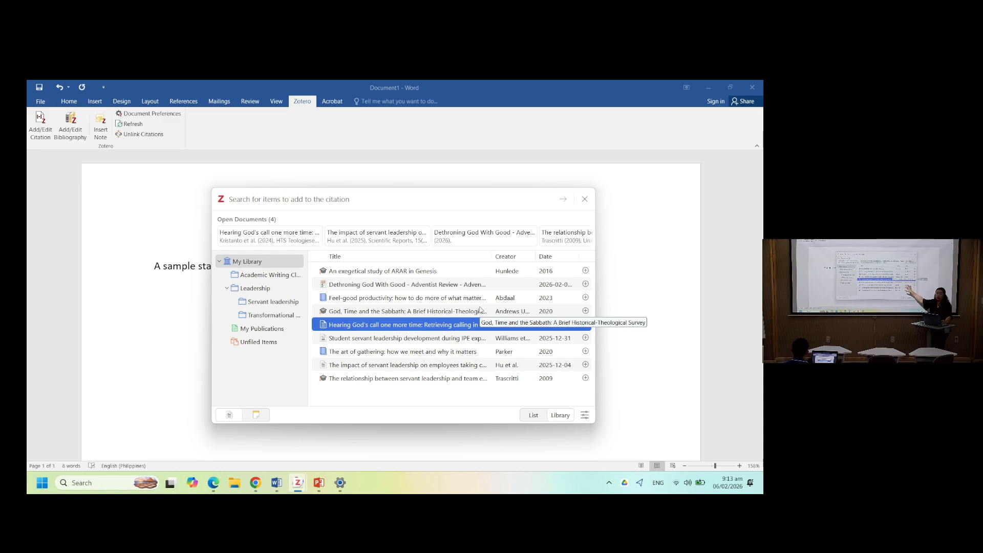
click(528, 419)
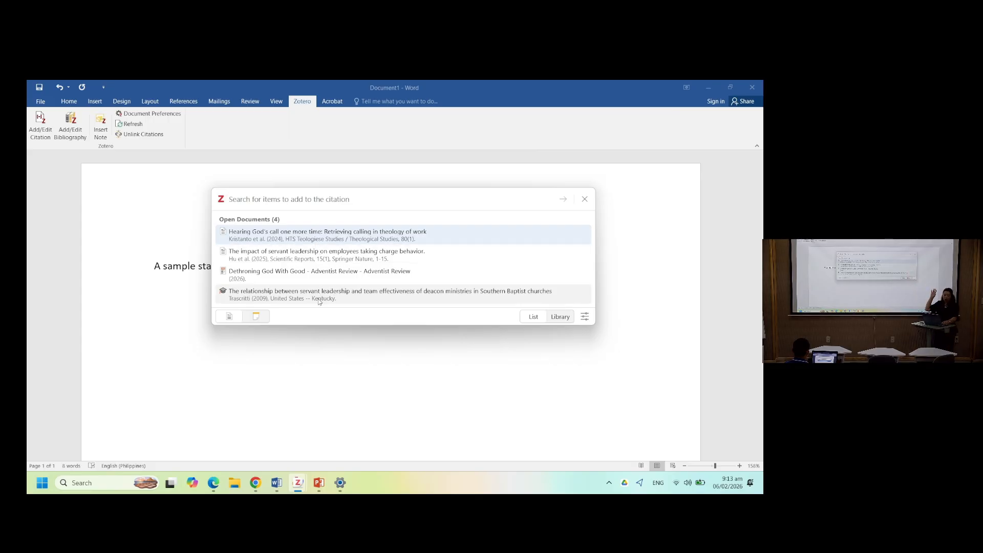
key(alt+Tab)
key(alt+Tab)
key(alt+Tab)
key(alt+Tab)
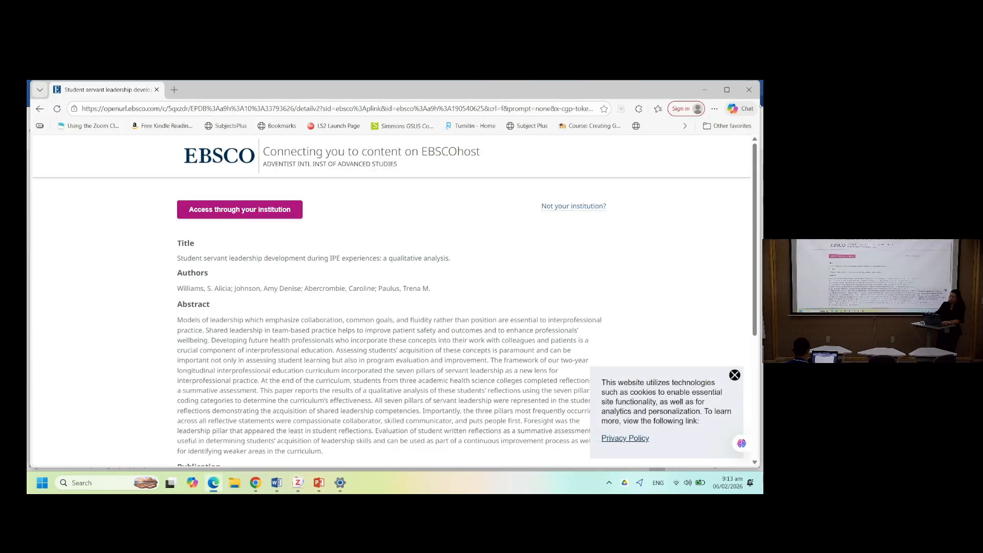
key(alt+Tab)
- Switch to Zotero and close all of its open reader tabs
key(alt+Tab)
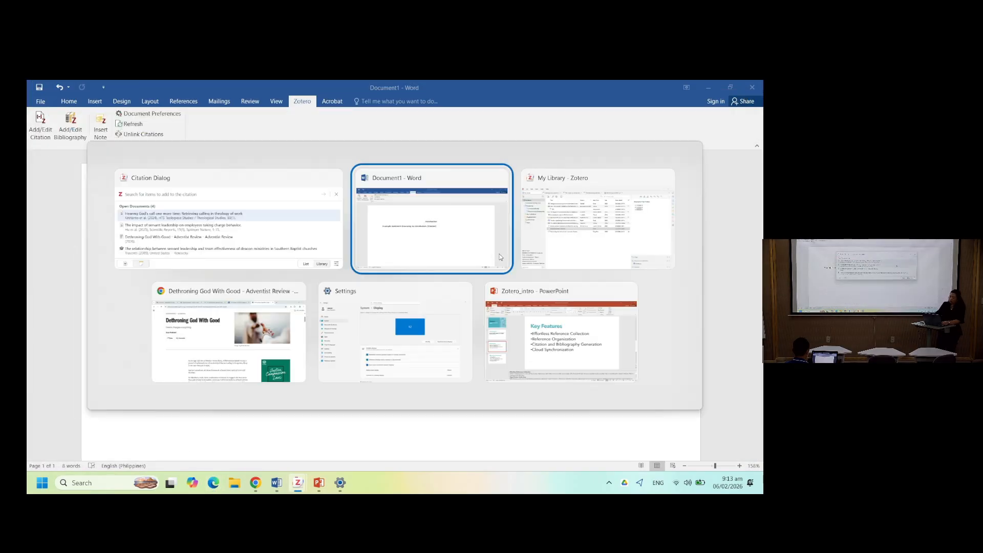
key(alt+Tab)
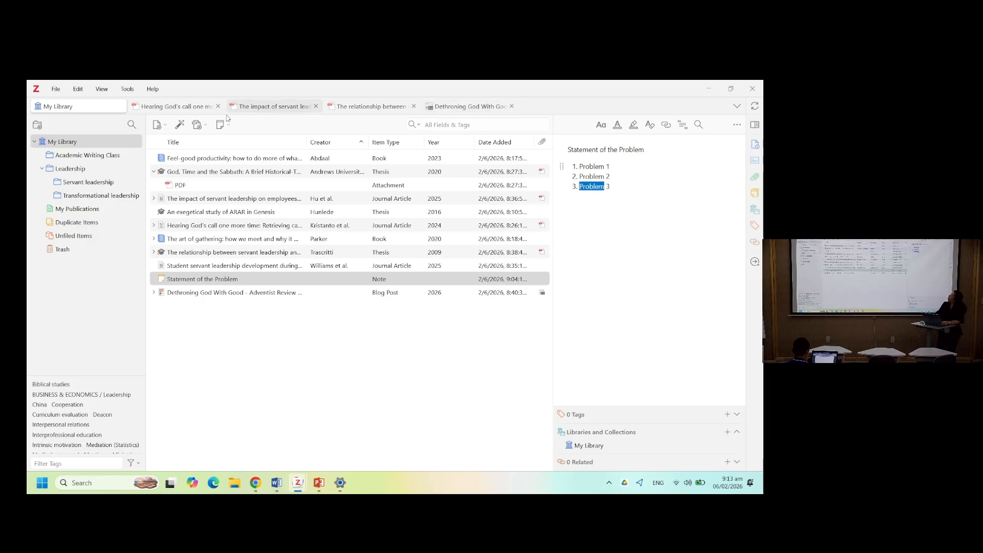
key(alt+Tab)
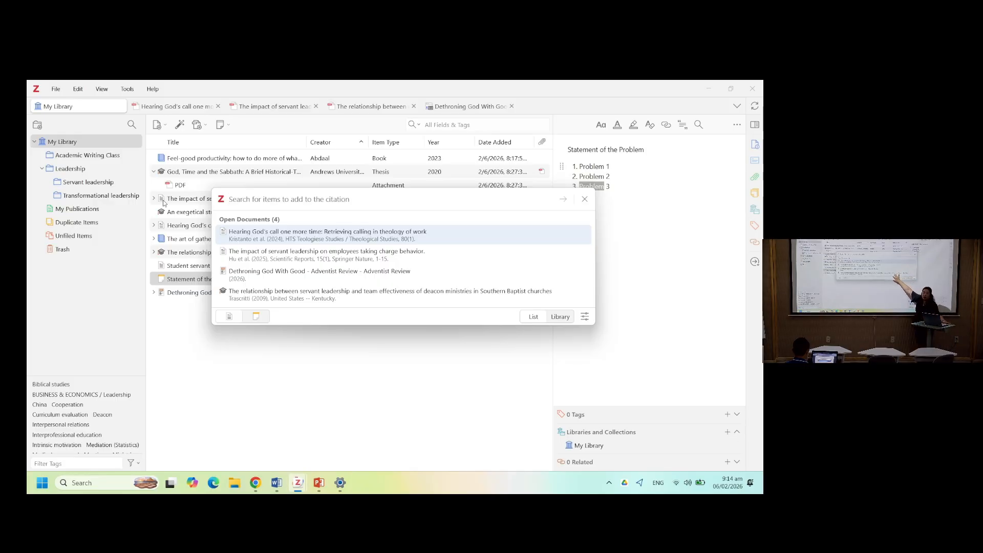
key(alt+Tab)
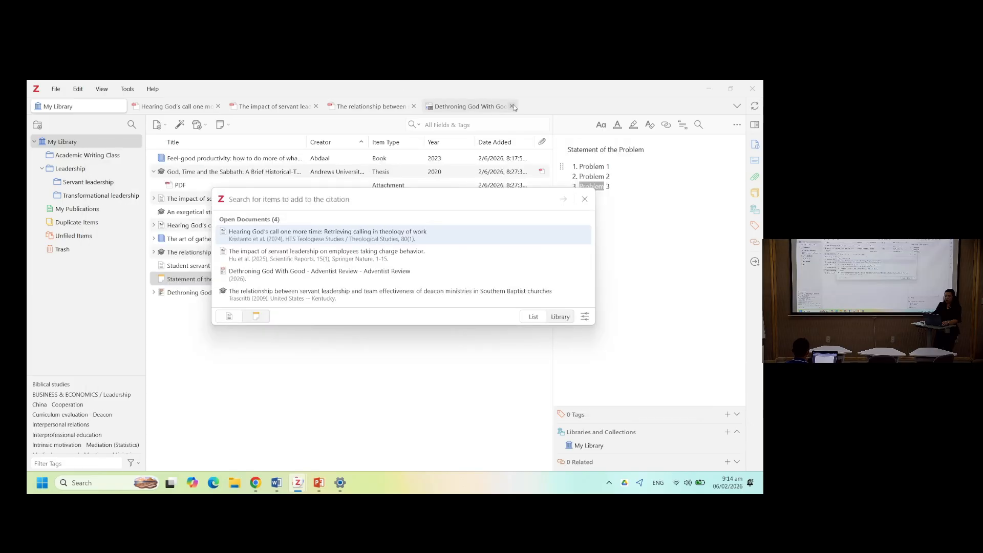
drag(513, 107, 445, 107)
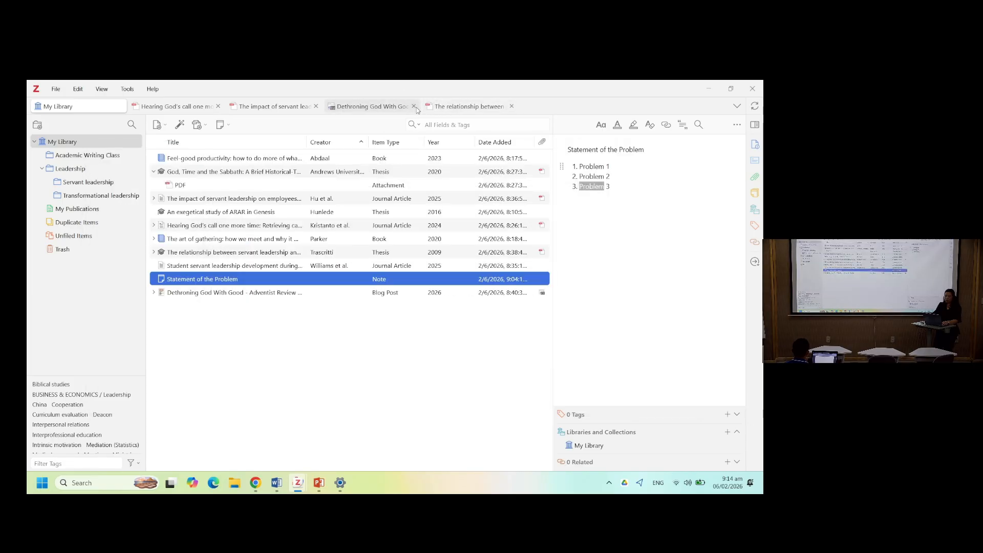
click(414, 106)
click(414, 107)
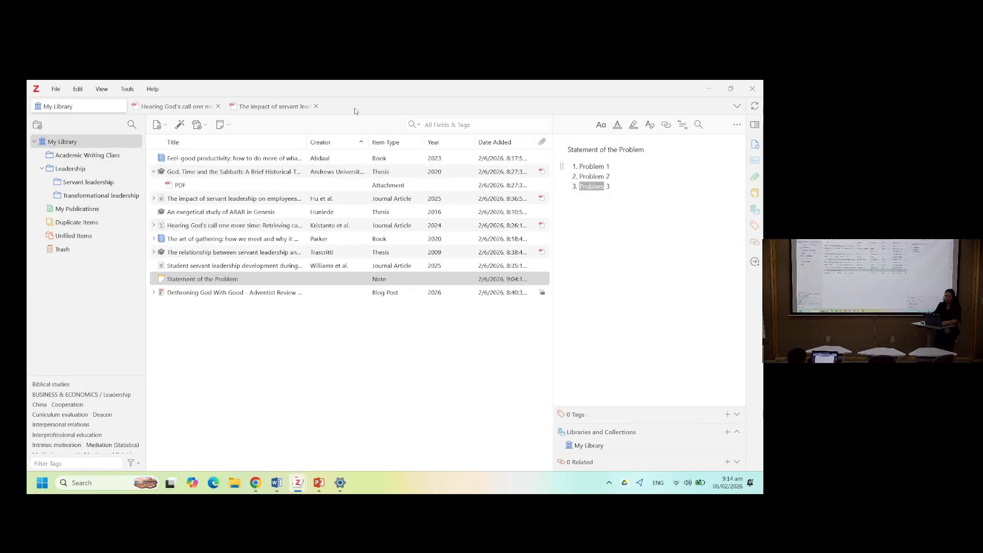
click(316, 105)
click(218, 106)
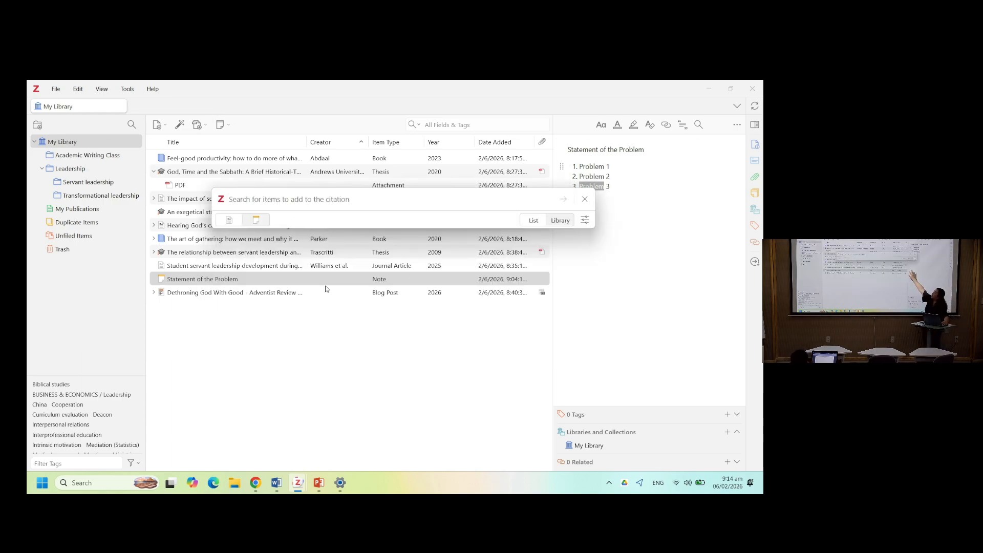
- Back in Word, try to edit the citation placeholder, keeping APA Style 7th edition in Document Preferences
key(alt+Tab)
key(alt+Tab)
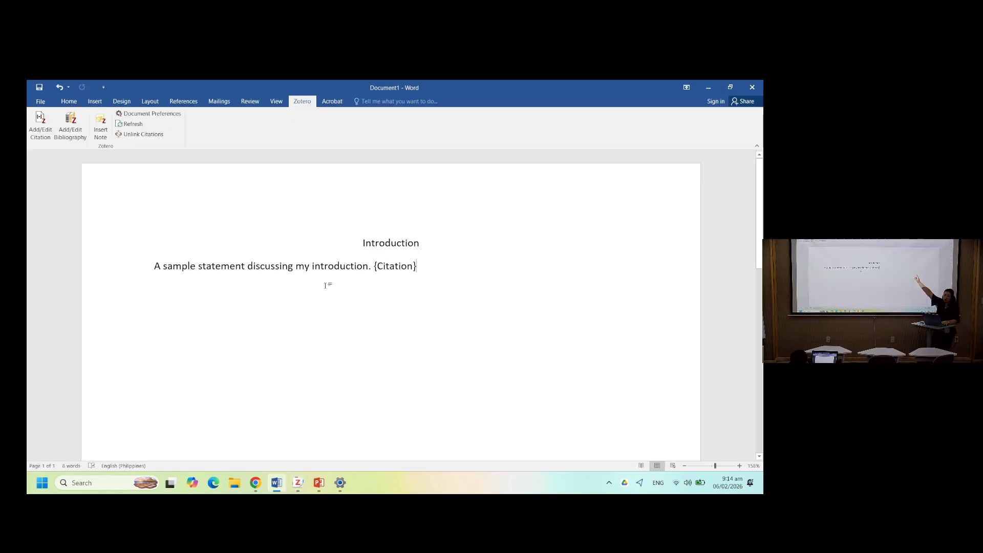
click(42, 122)
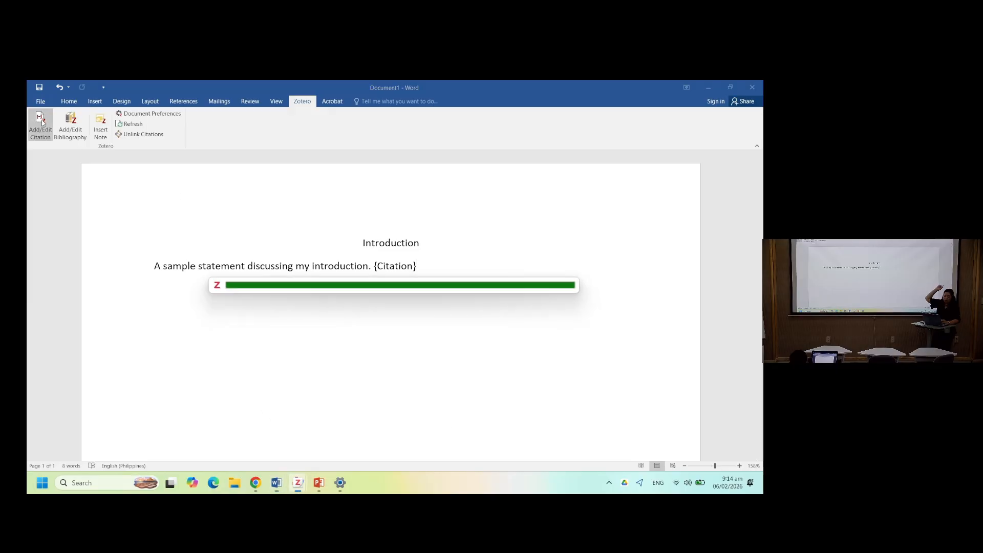
click(457, 399)
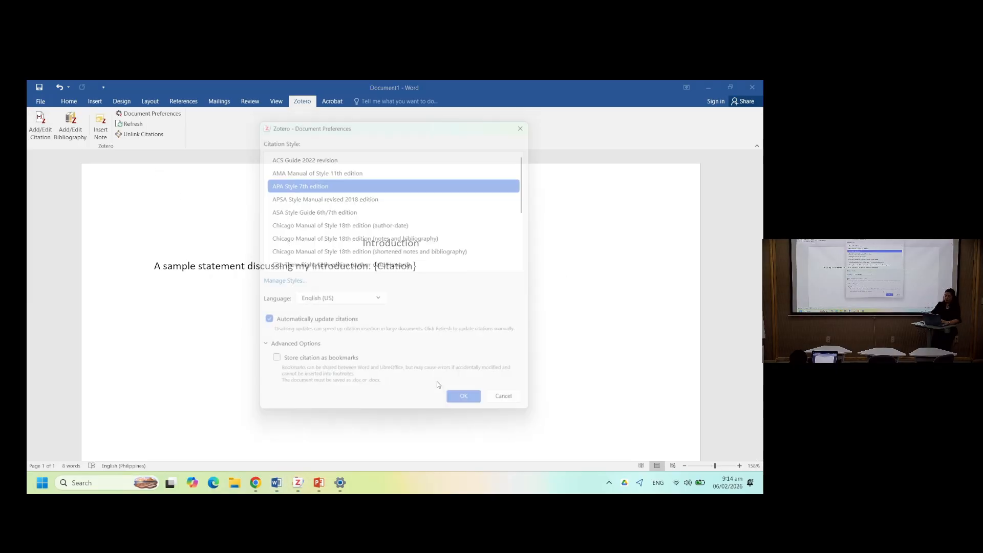
click(452, 318)
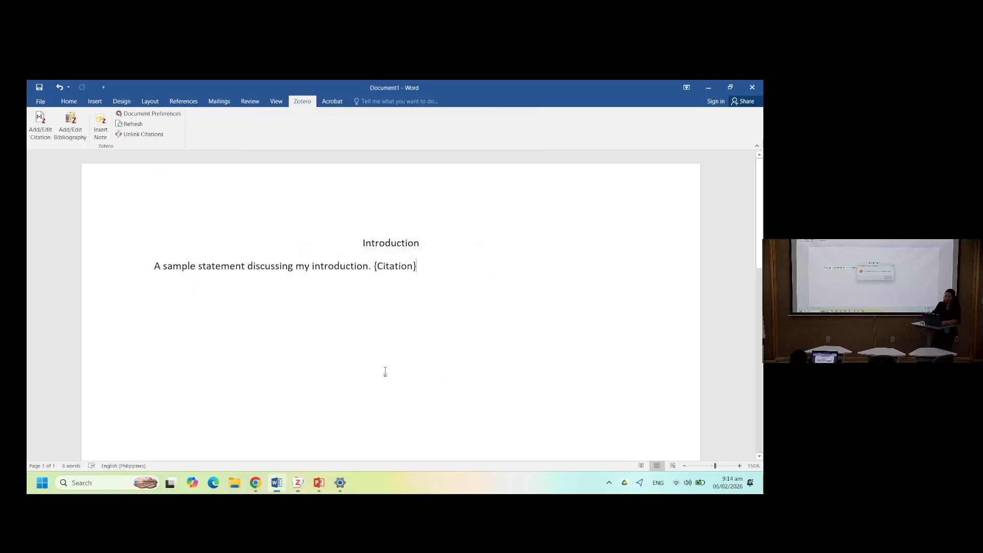
click(49, 129)
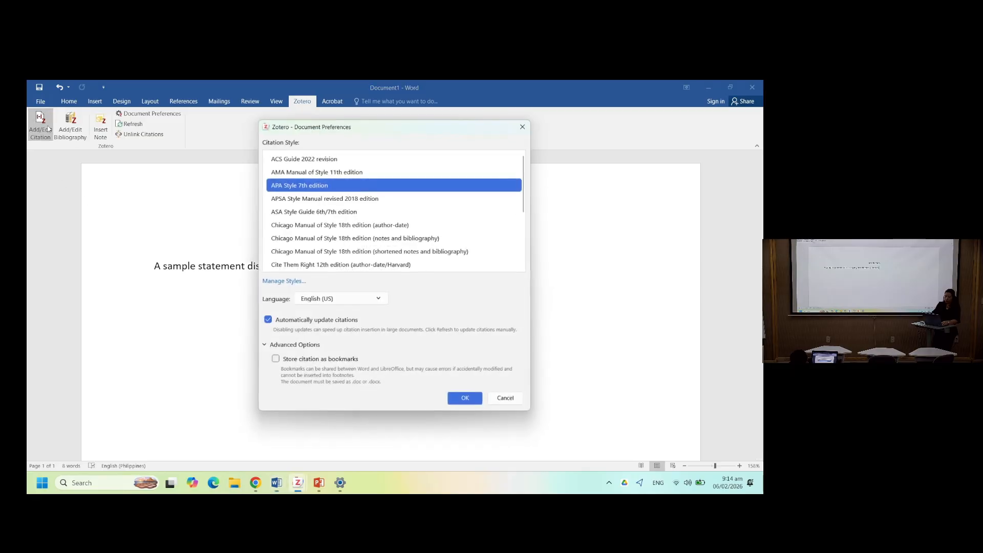
click(461, 397)
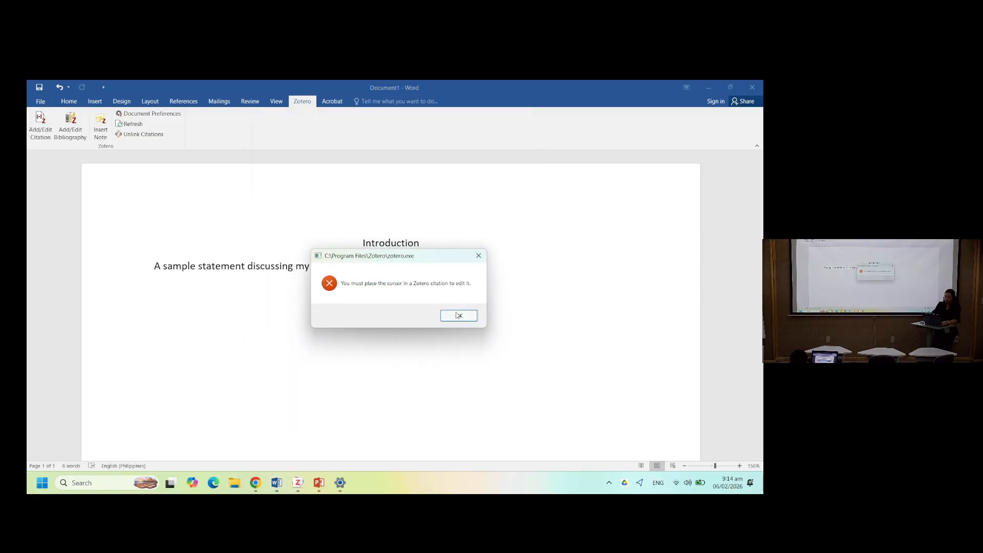
click(459, 315)
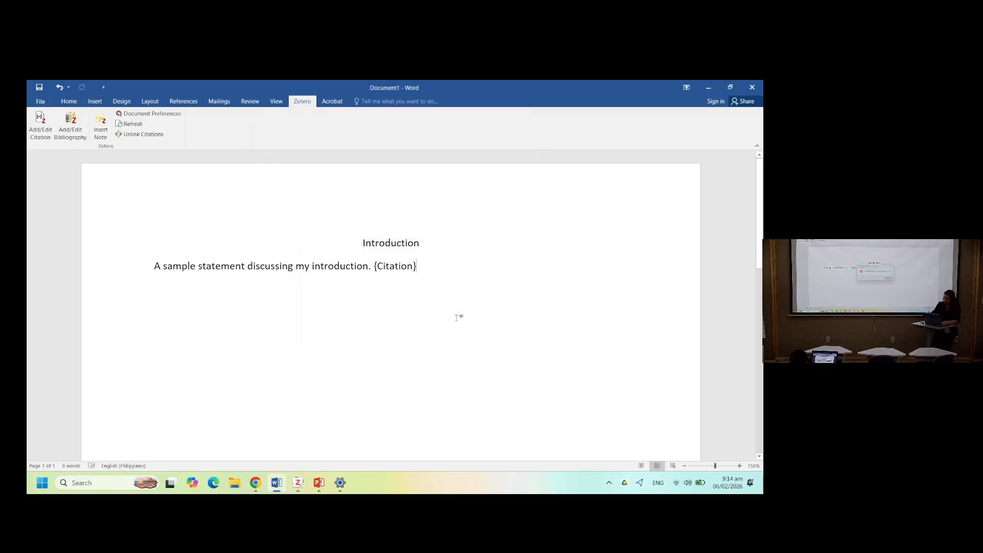
- Delete the {Citation} placeholder after the sentence
click(296, 483)
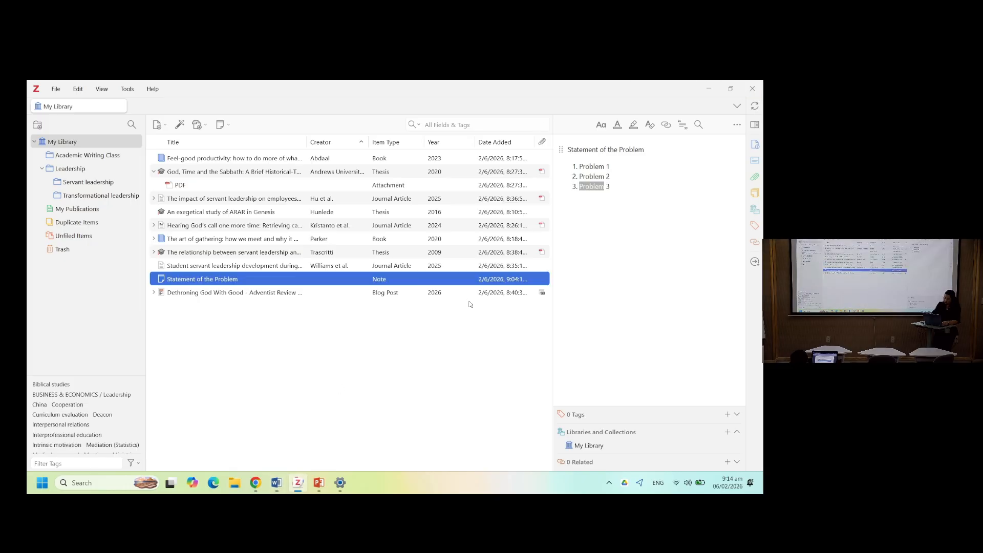
key(alt+Tab)
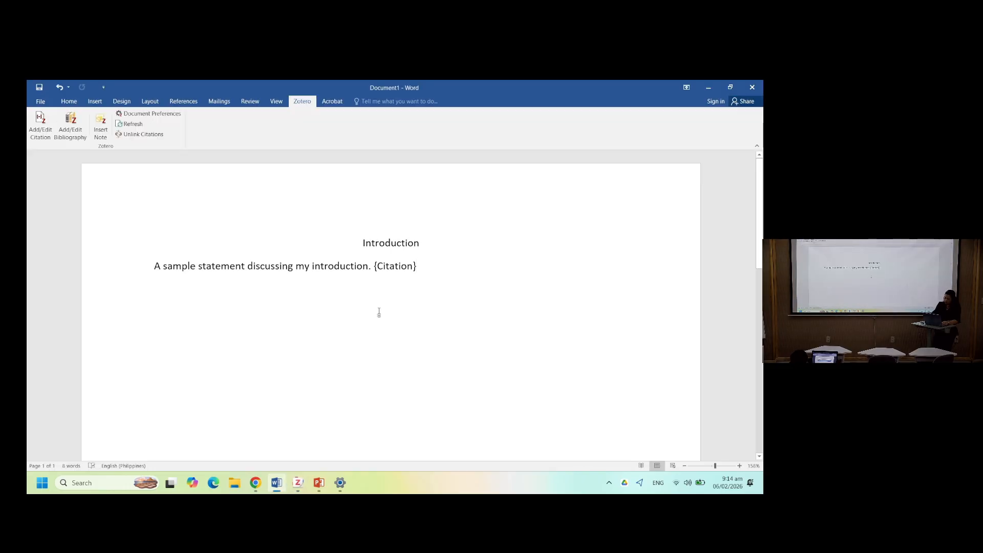
key(ctrl+shift+Left)
key(ctrl+shift+Left)
key(ctrl+shift+Left)
key(BackSpace)
- Open a new citation search box at the end of the sentence and move it below the text
click(45, 122)
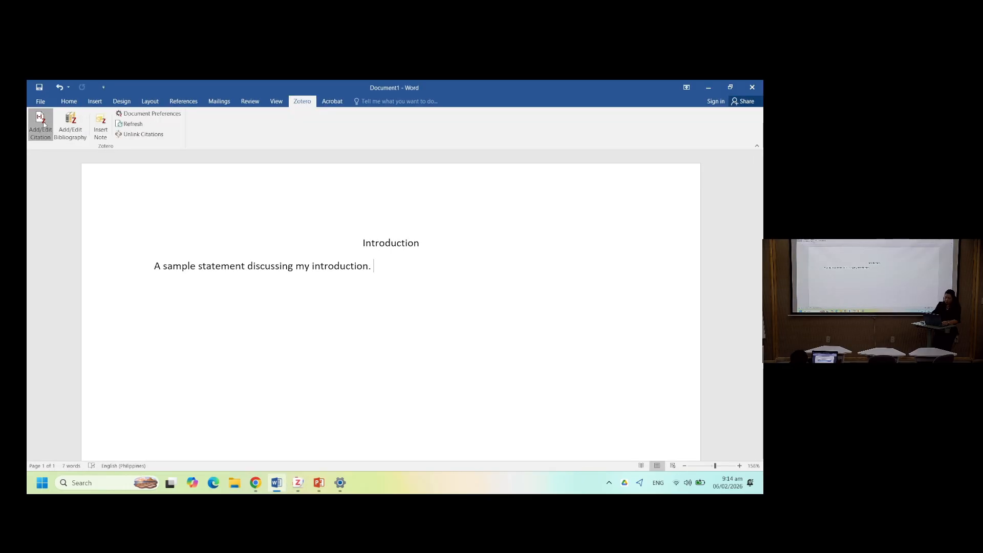
key(Return)
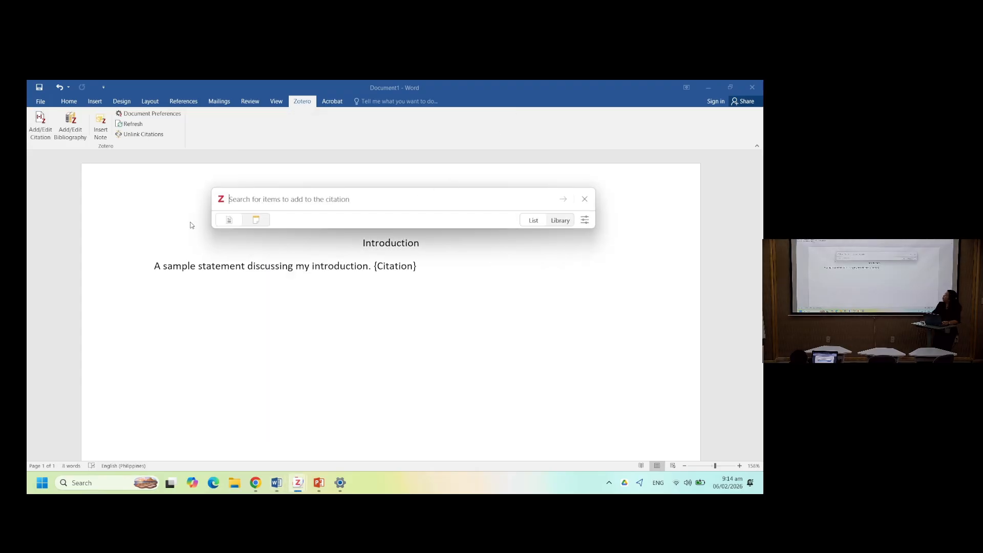
drag(225, 201, 205, 261)
click(216, 206)
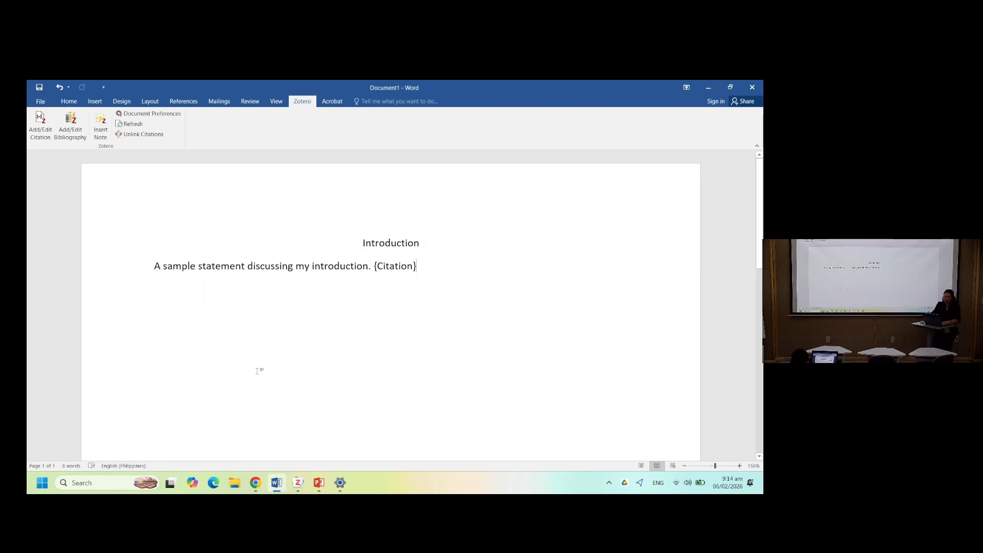
mouse_move(298, 483)
click(348, 443)
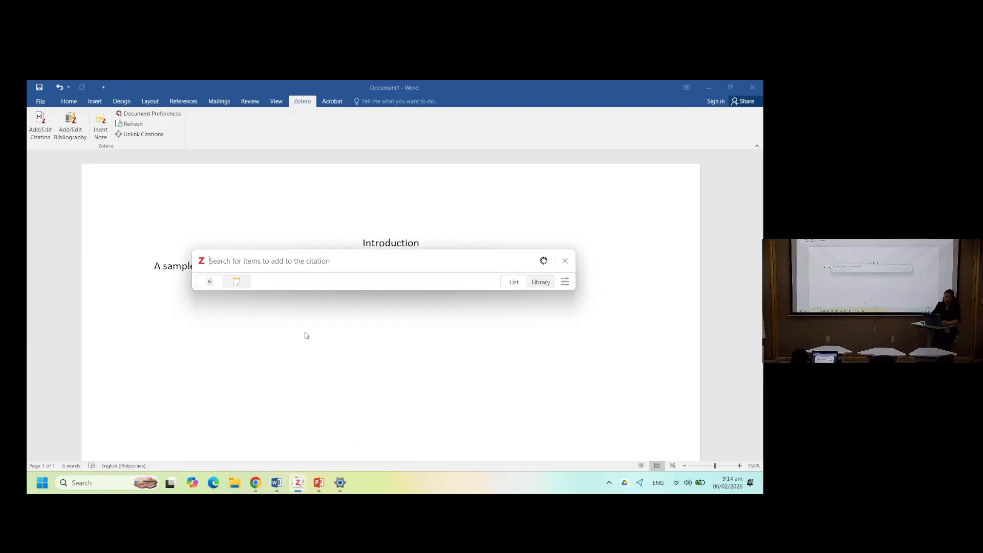
drag(200, 263, 241, 306)
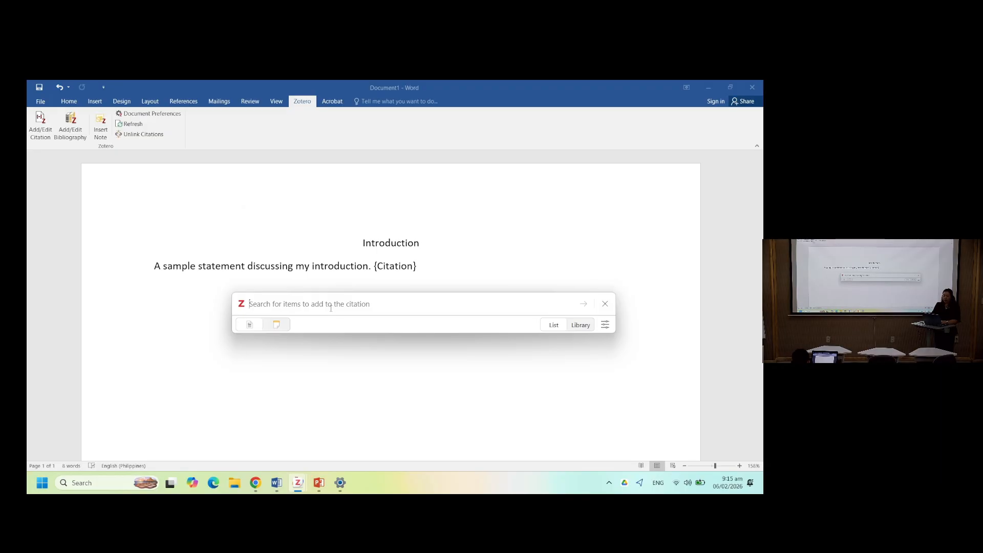
- Search the library for leadership and insert the Hu et al., 2025 citation after the sentence
text(hun)
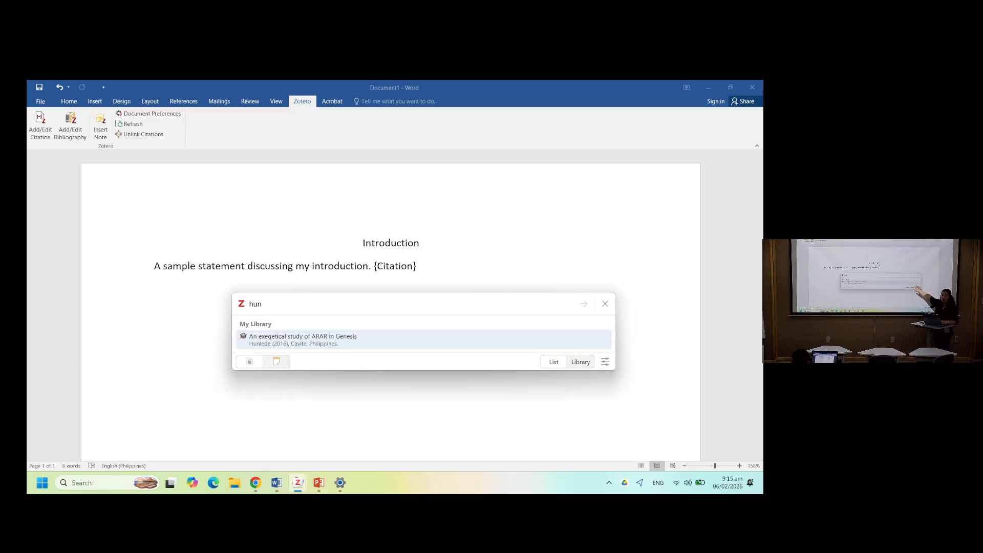
key(BackSpace)
key(BackSpace)
key(BackSpace)
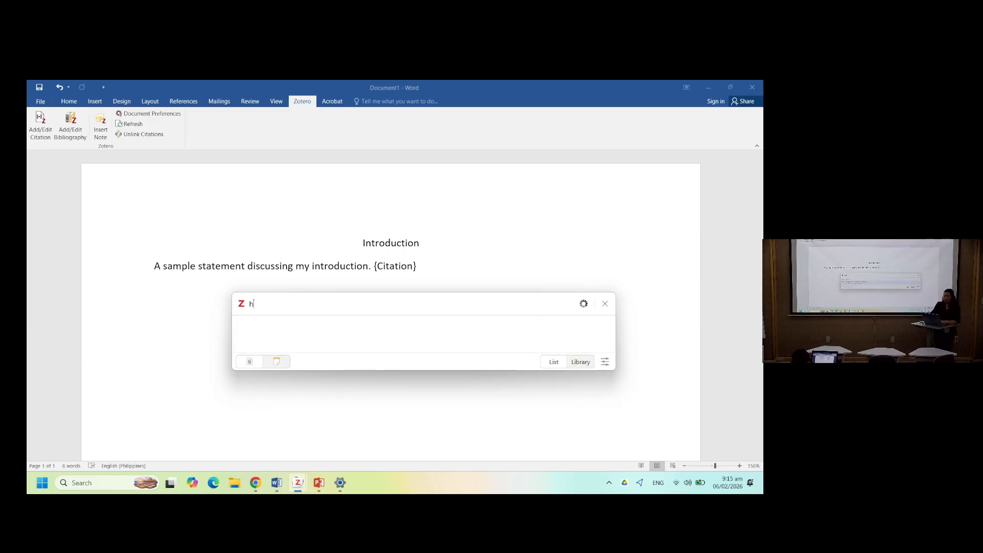
text(leader)
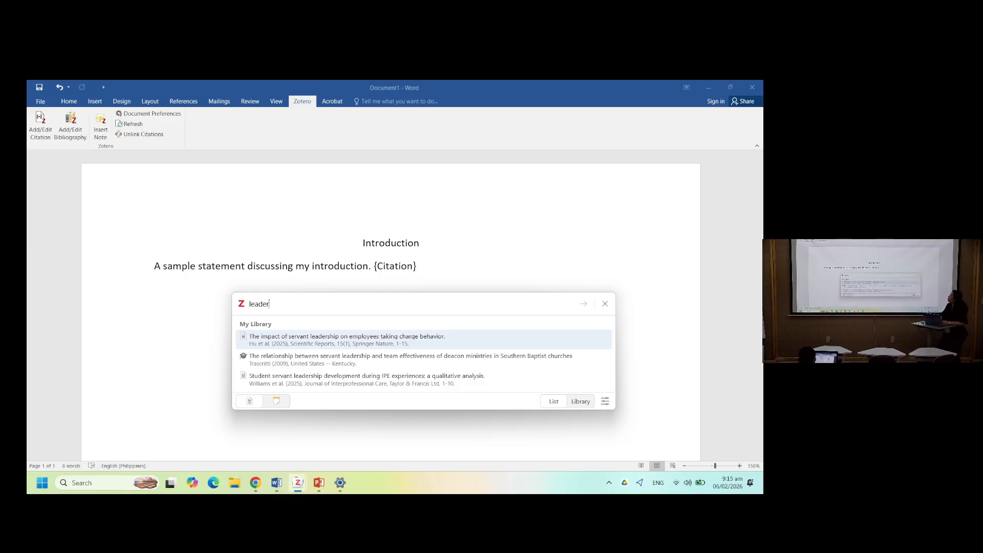
click(300, 346)
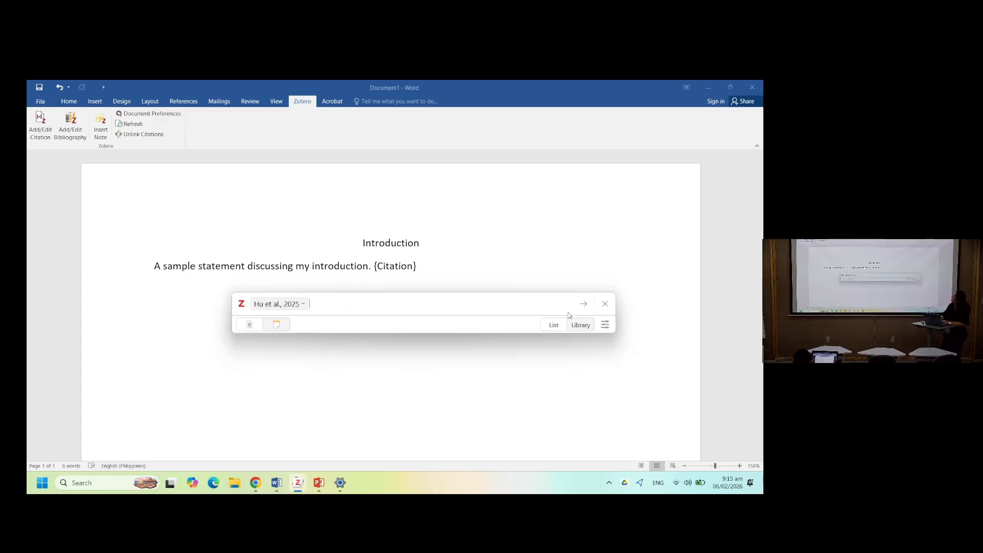
click(582, 303)
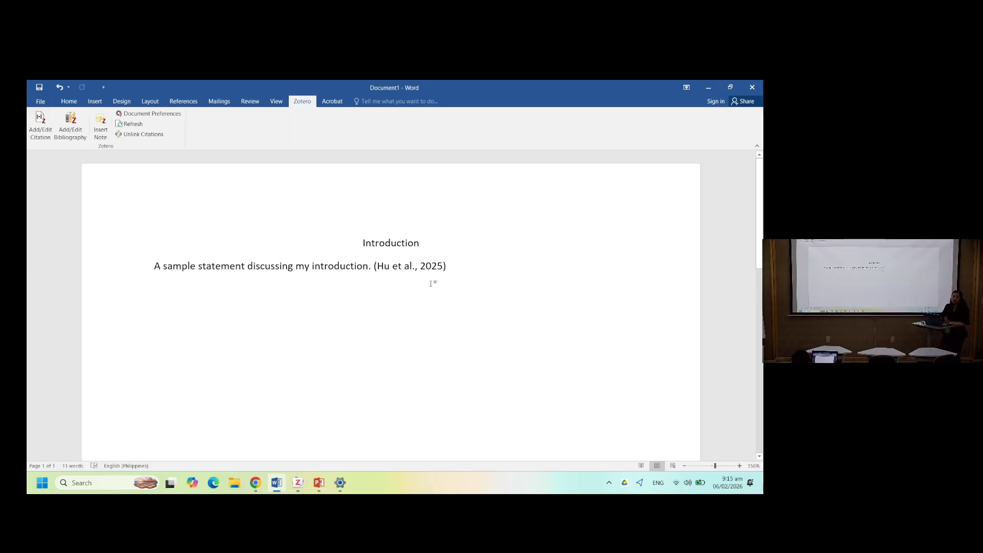
- On a new line, start a citation and add Williams et al., 2025 from a search for servant
key(Return)
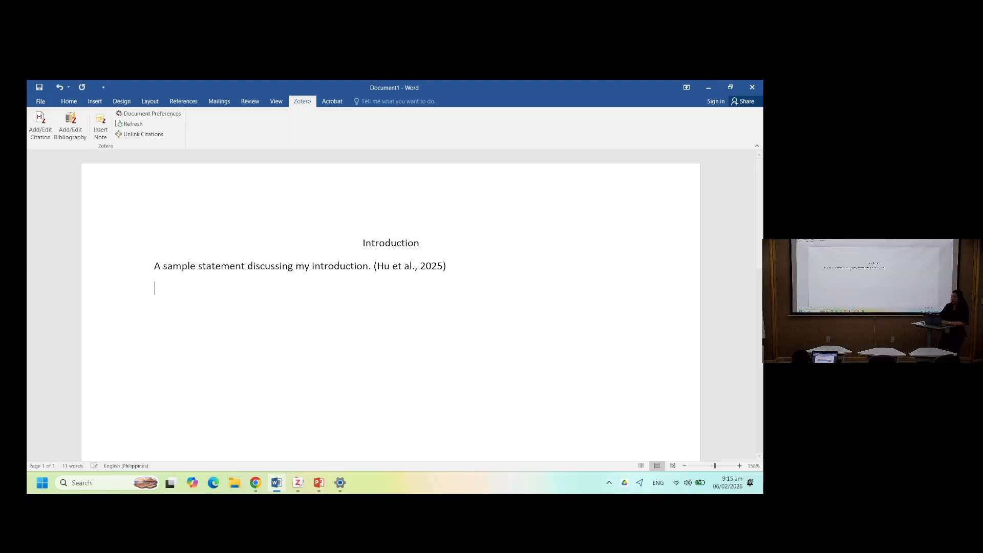
click(41, 124)
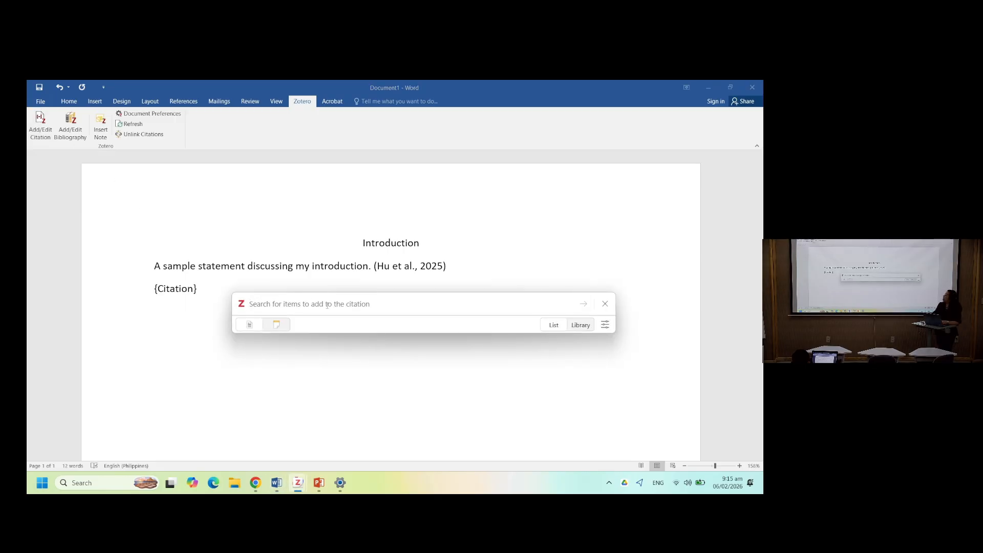
text(k)
key(BackSpace)
text(servant)
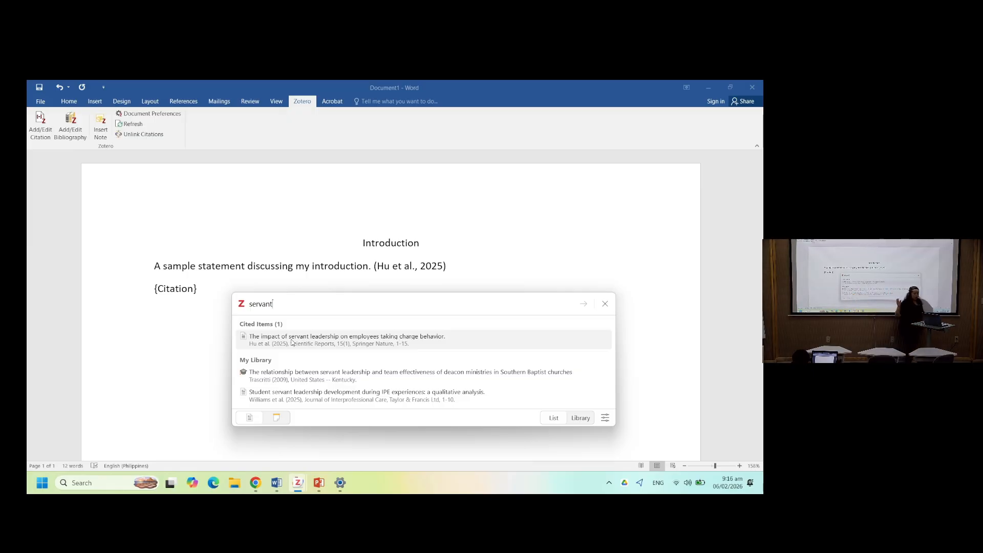
click(307, 393)
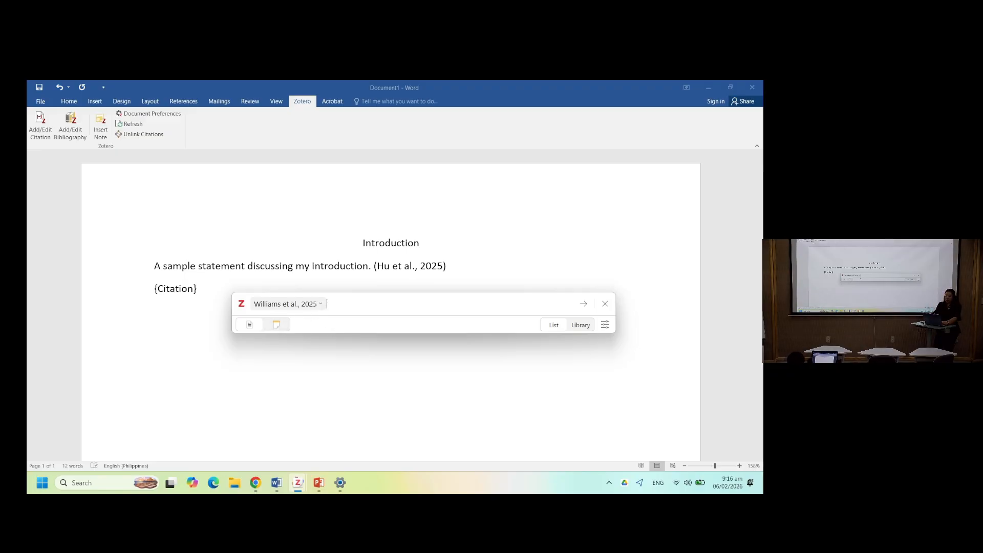
- Search the citation box for serv, add Trascritti, 2009 alongside Williams et al., 2025, and insert the citation
text(servvan)
key(BackSpace)
key(BackSpace)
key(BackSpace)
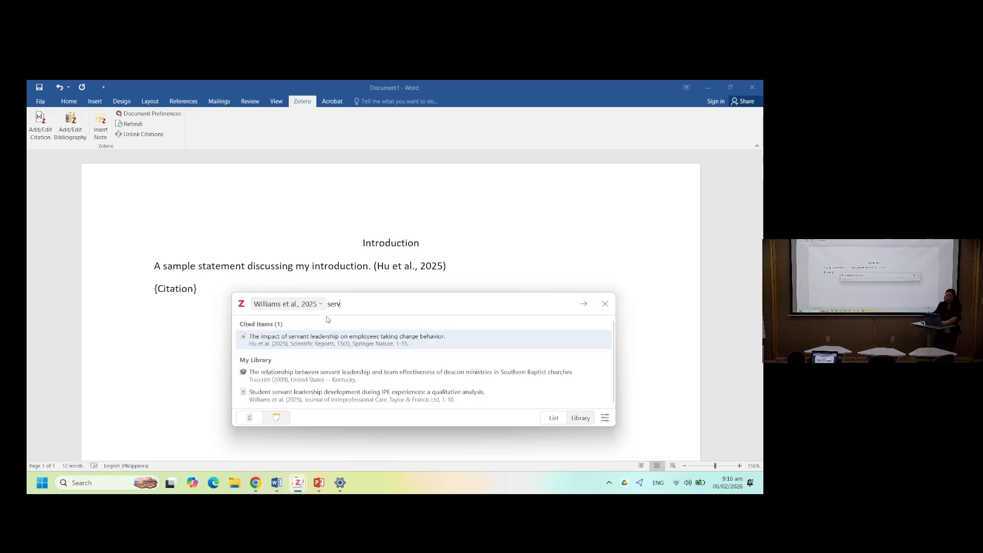
click(317, 377)
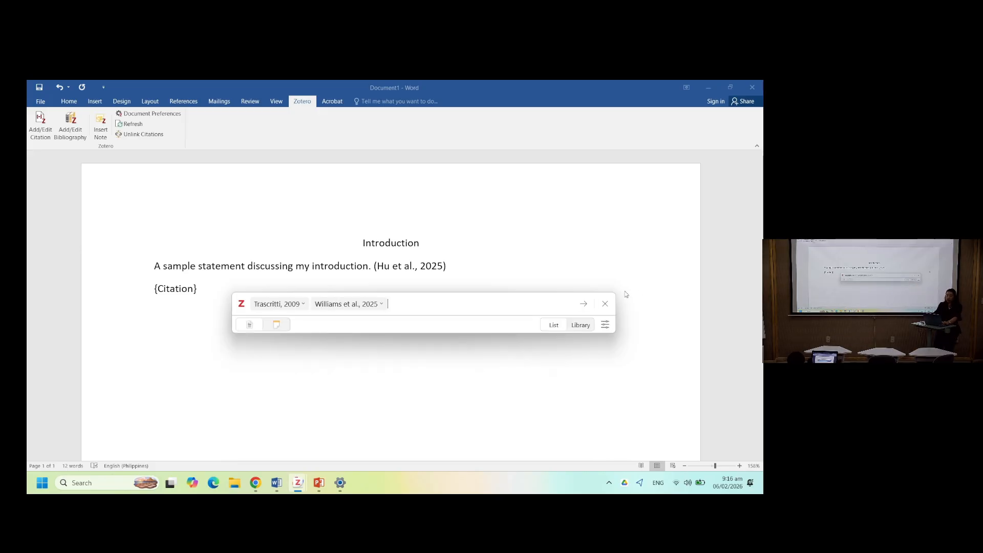
click(583, 303)
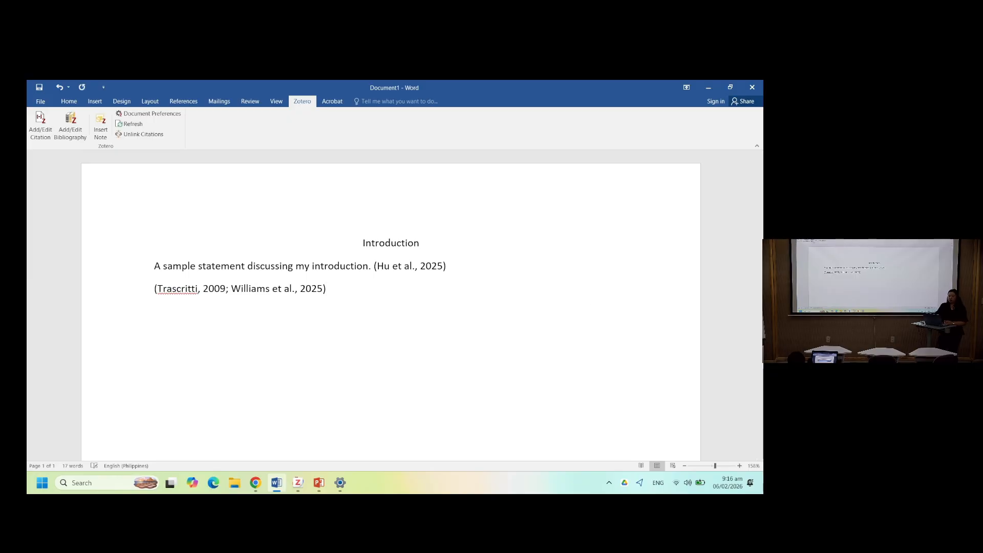
- Start a new citation on the next line and, in library view, add the four items from Abdaal through Williams et al
click(37, 131)
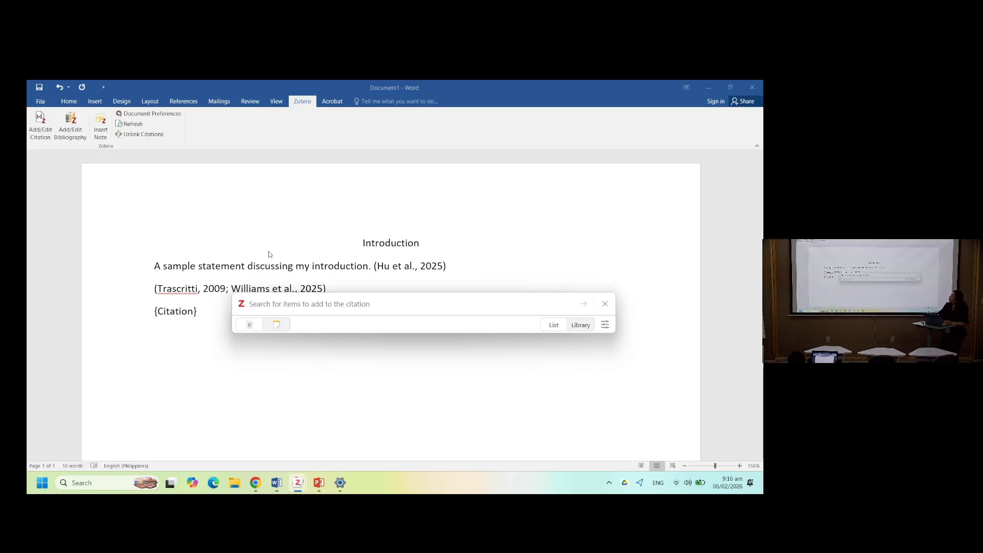
drag(245, 307, 242, 194)
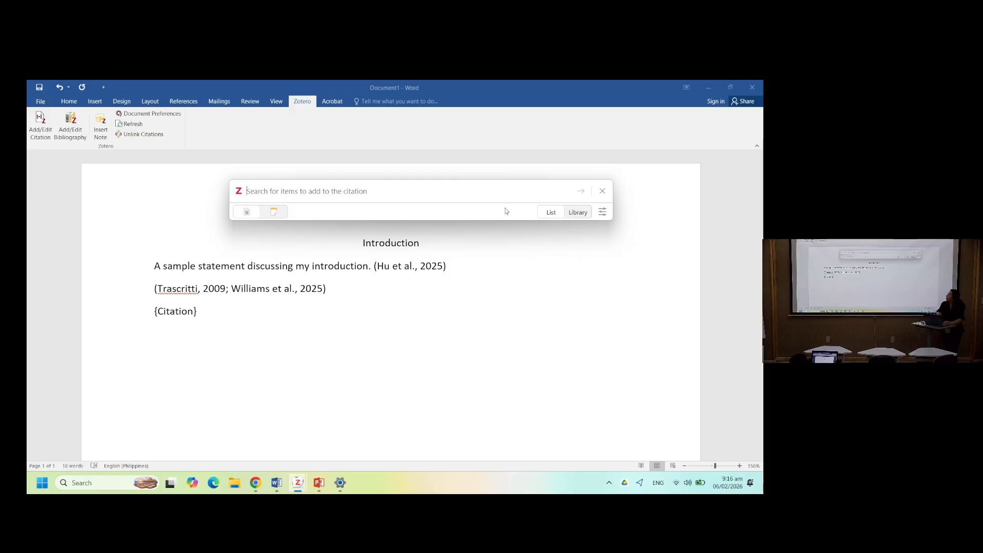
click(574, 214)
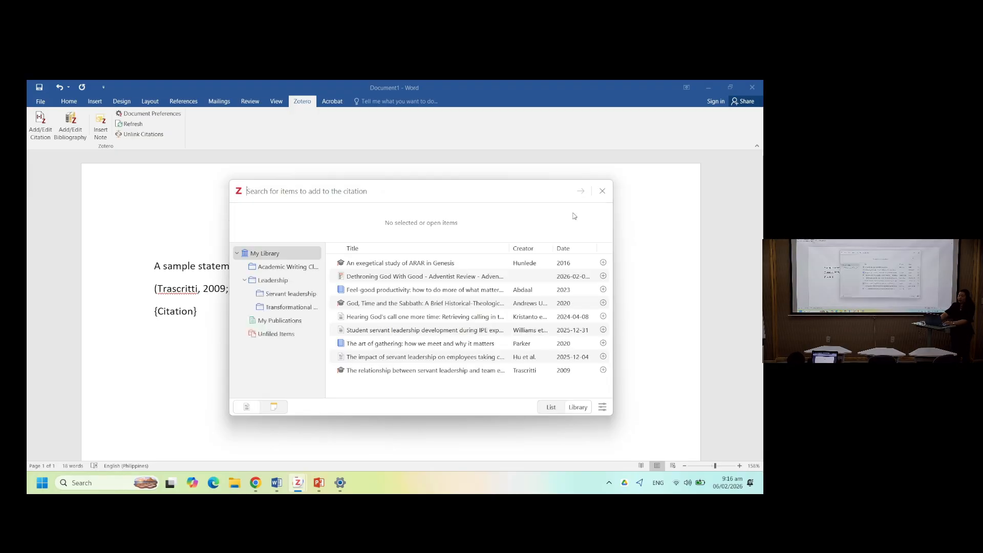
click(406, 296)
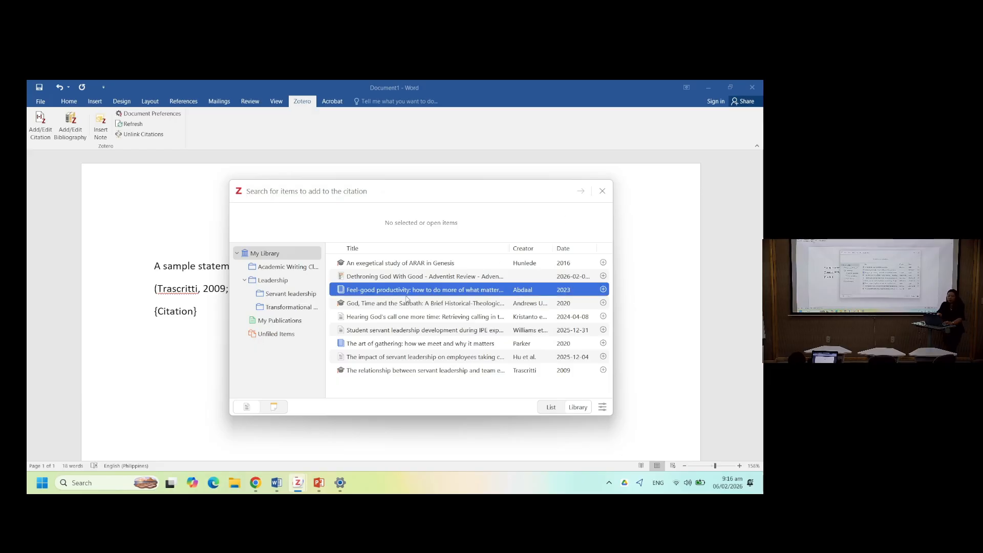
shift+click(397, 334)
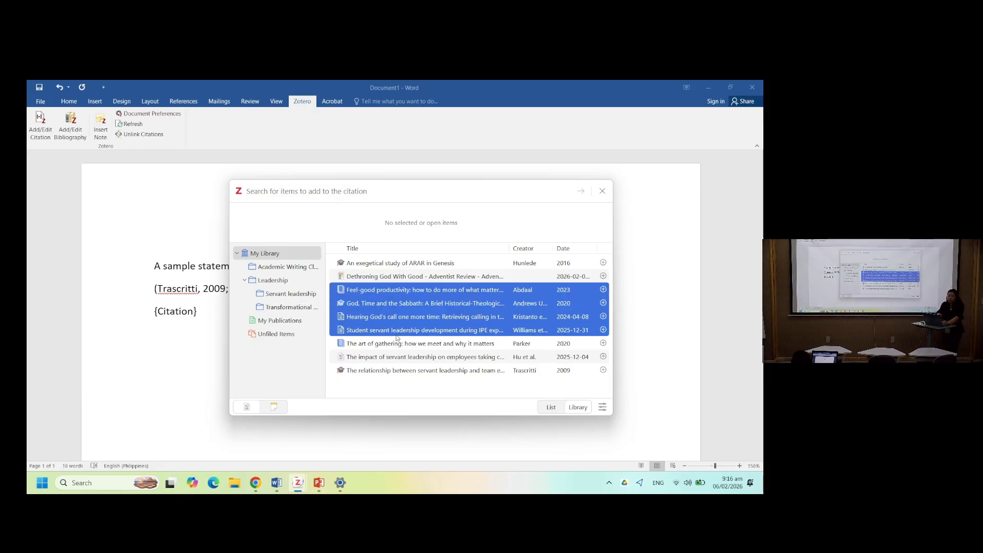
key(Return)
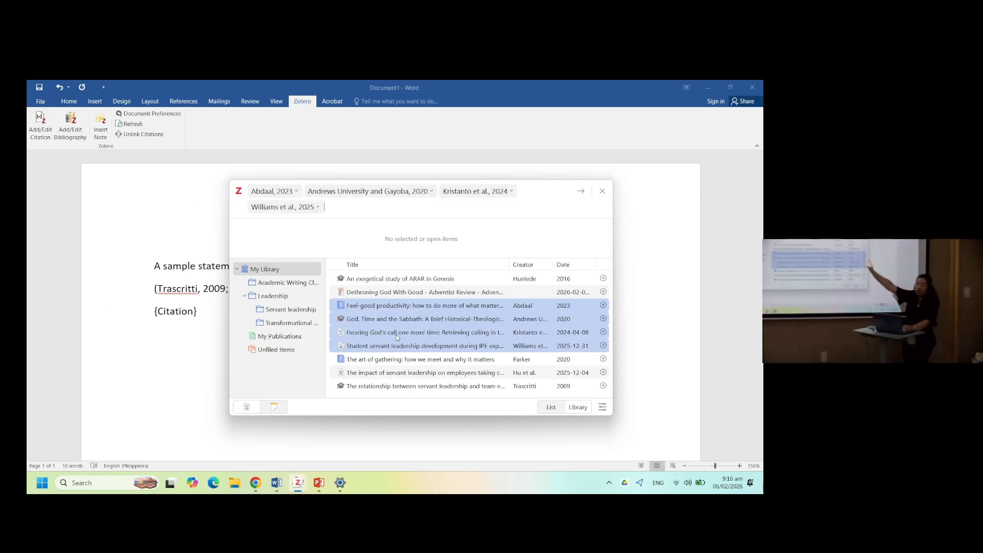
- Set page 34 for the Abdaal, 2023 citation and page 45 for Andrews University and Gayoba, 2020
click(293, 197)
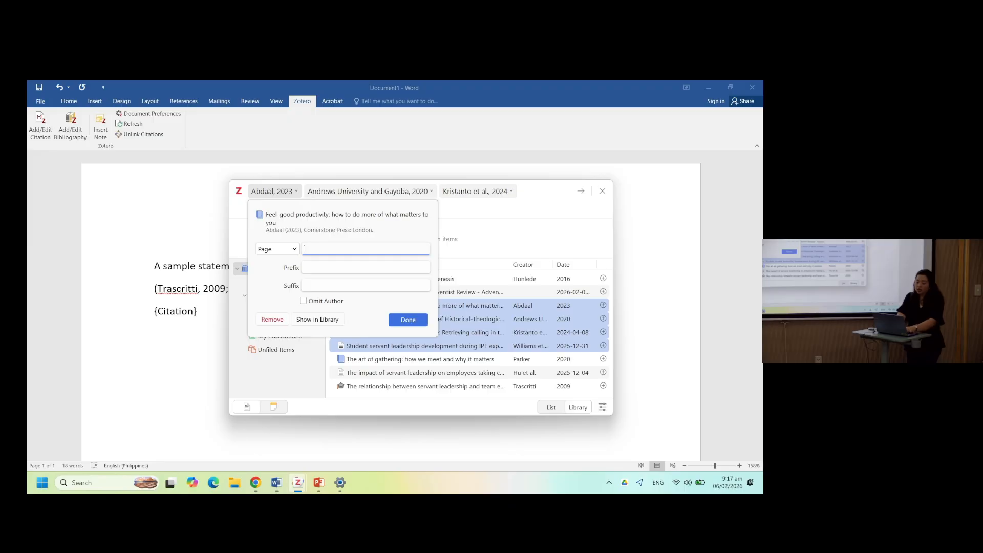
text(34)
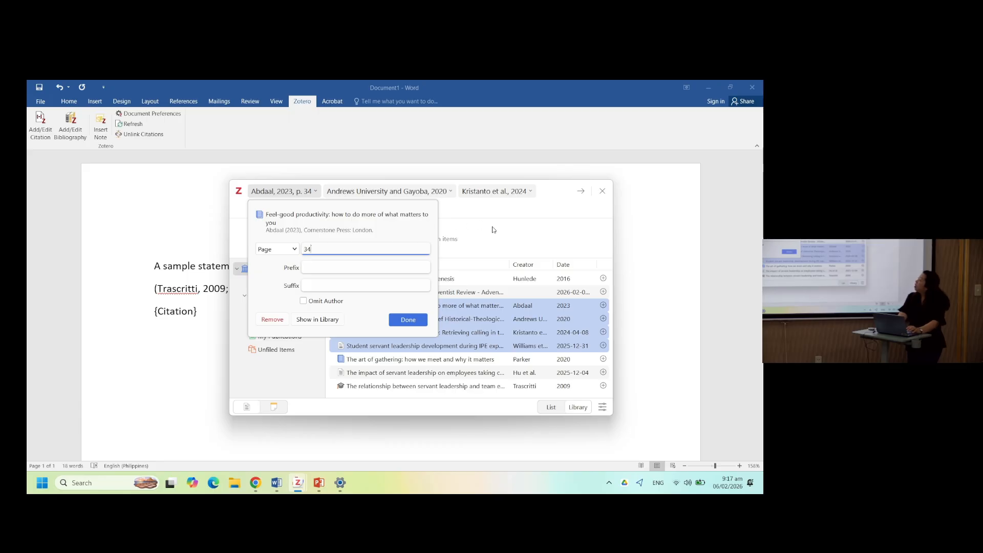
click(293, 196)
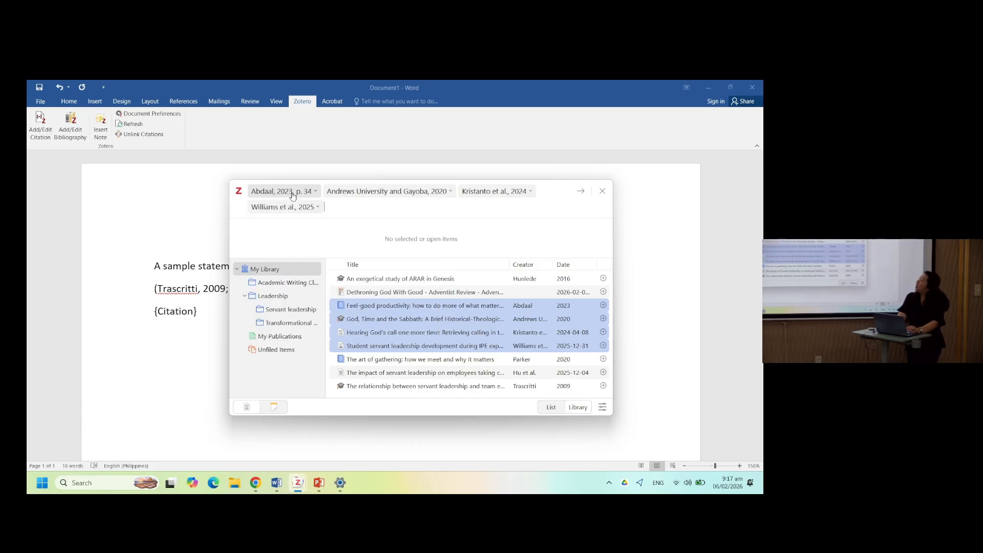
click(293, 196)
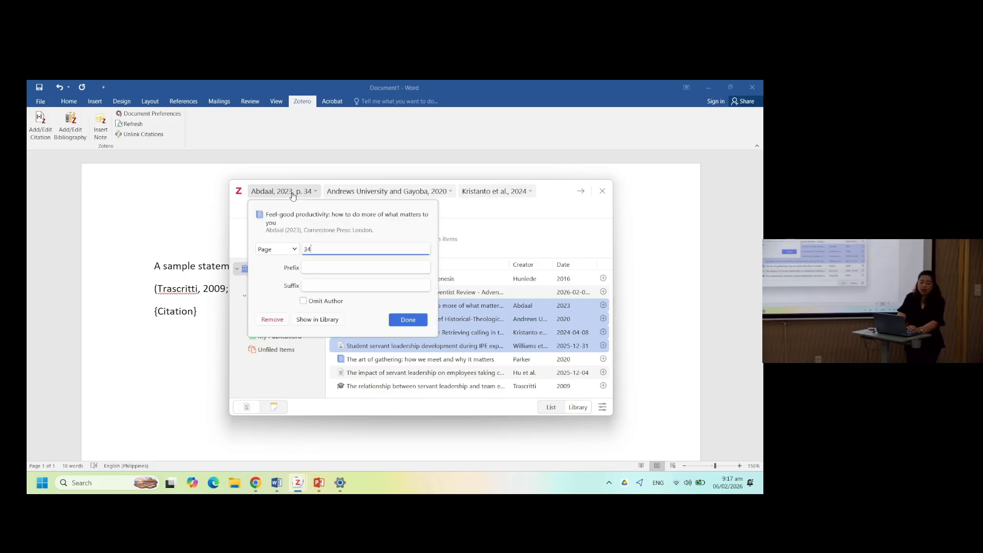
click(355, 199)
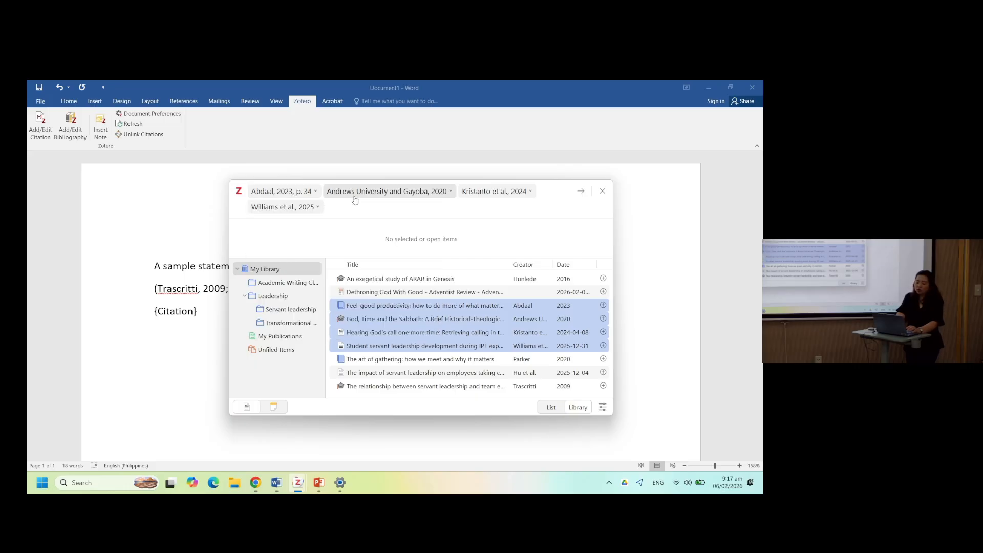
click(354, 199)
text(45)
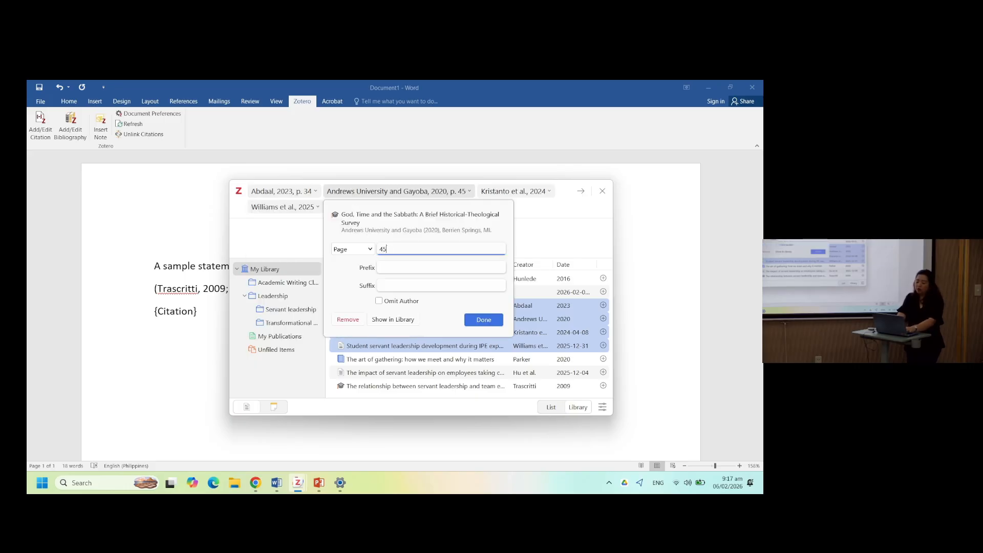
- Set page 5 for Kristanto et al., 2024 and page 46 for Williams et al., 2025, then insert the citation
click(507, 197)
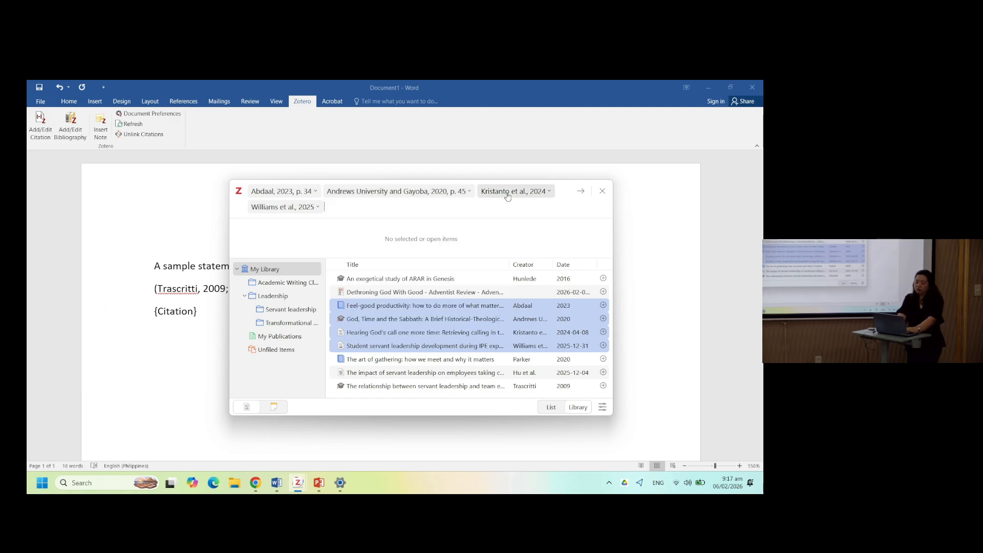
click(507, 193)
text(5)
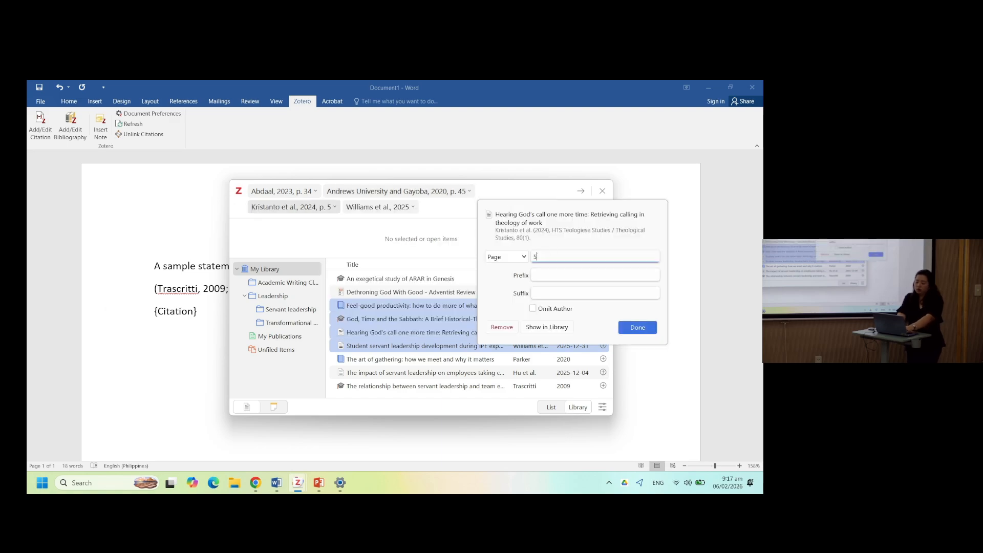
click(412, 211)
click(409, 214)
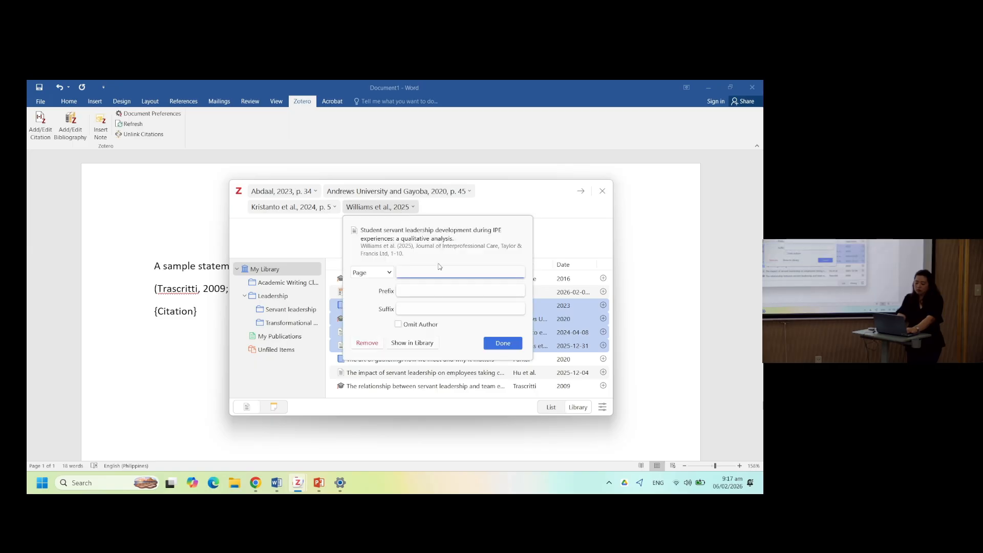
text(46)
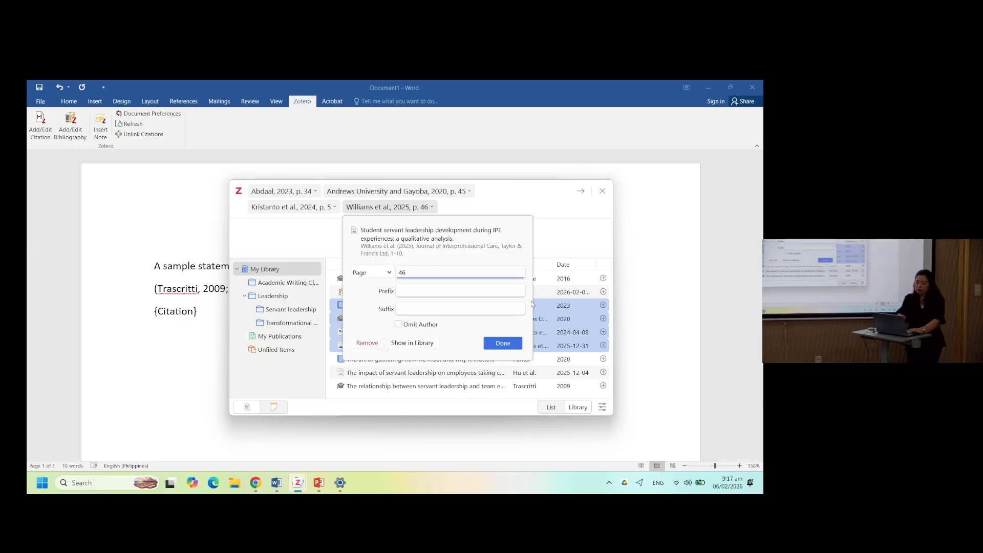
key(Return)
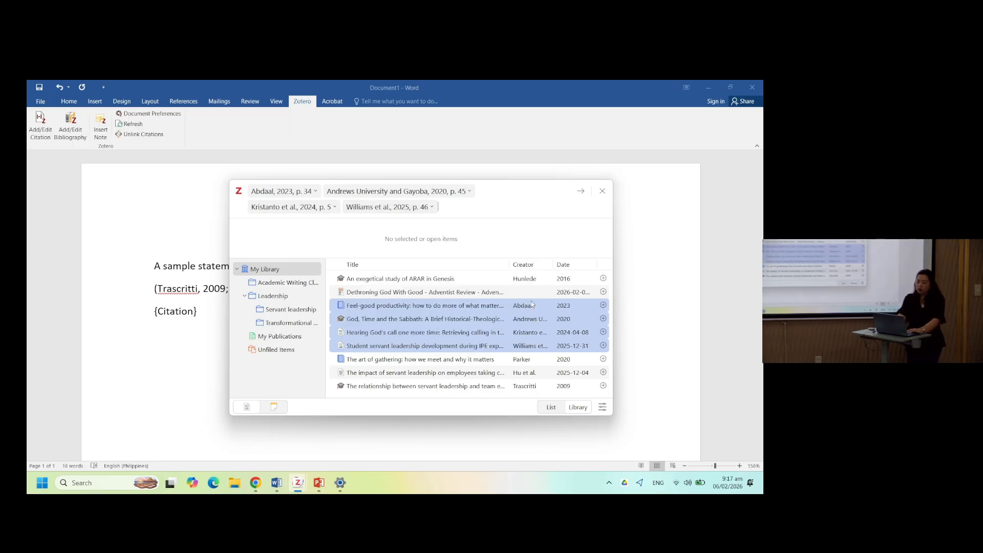
click(581, 191)
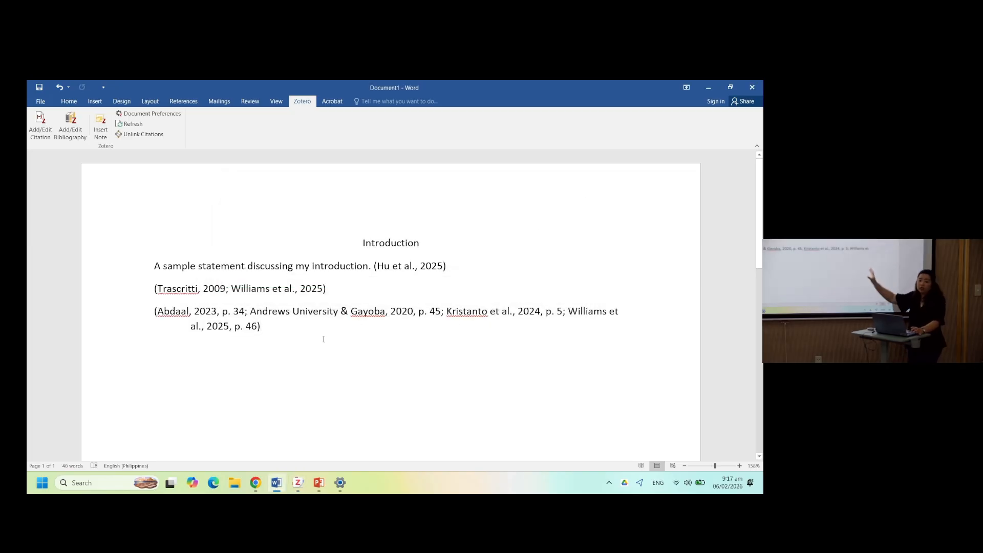
- Add two blank lines after the citations and type the sentence According to Trascritti (2009)
key(Return)
key(Return)
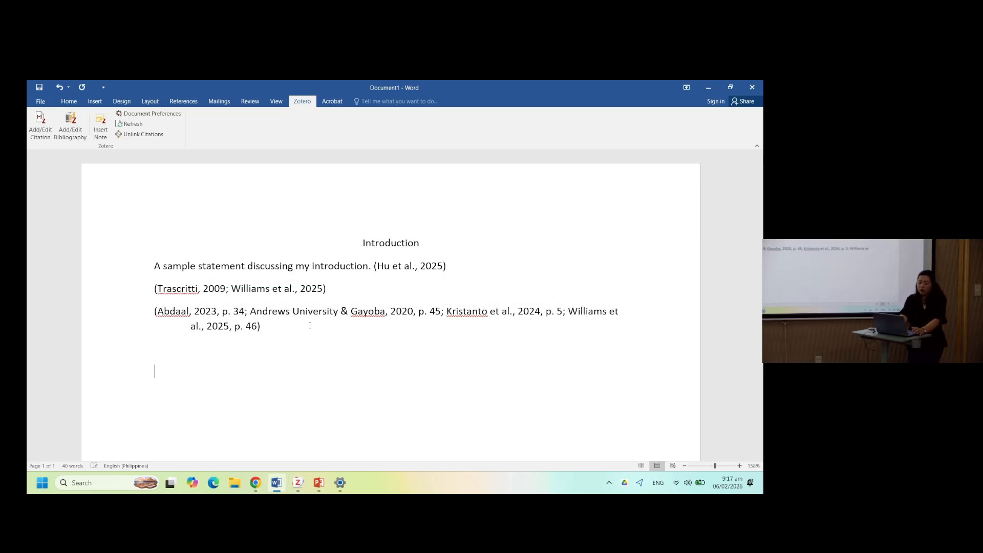
click(227, 290)
click(169, 376)
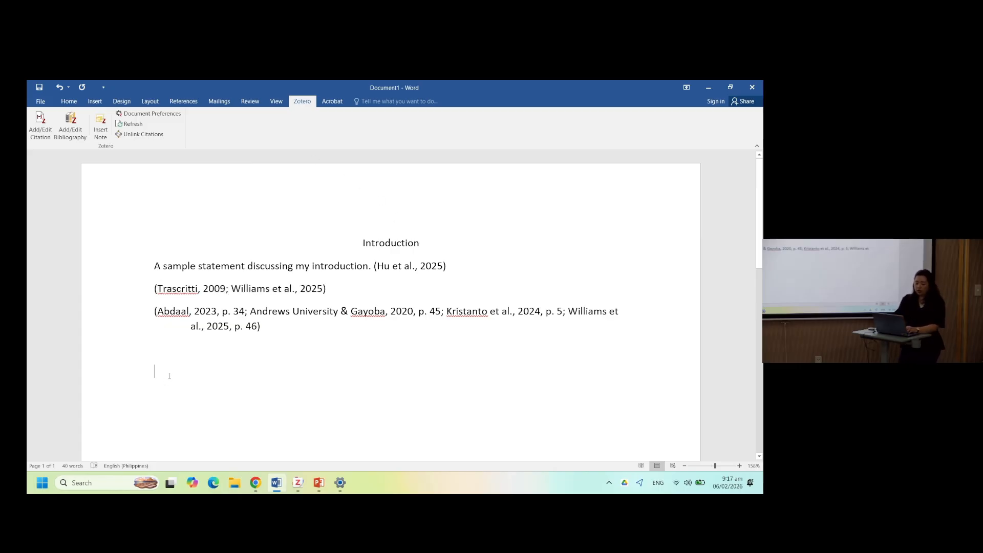
text(Acad)
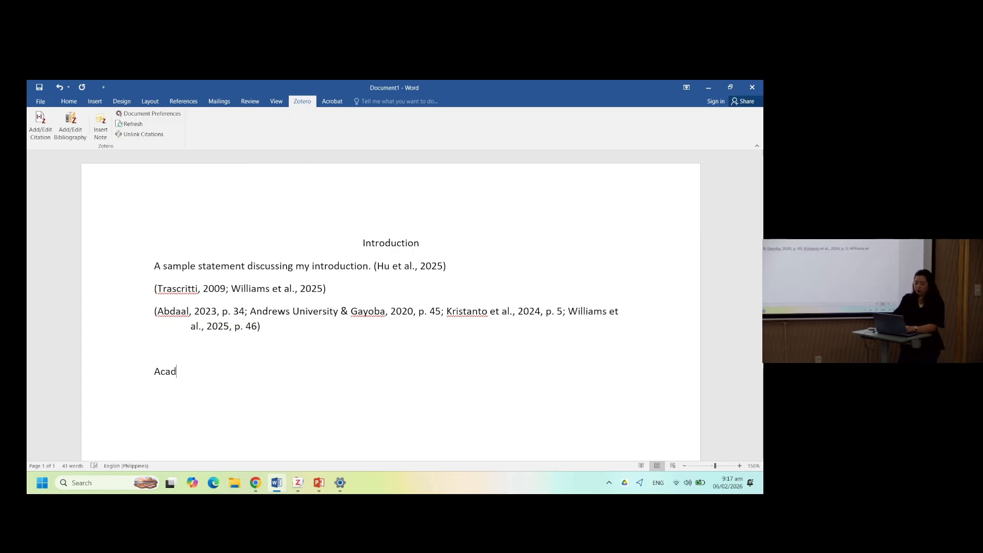
key(BackSpace)
key(BackSpace)
text(cording to)
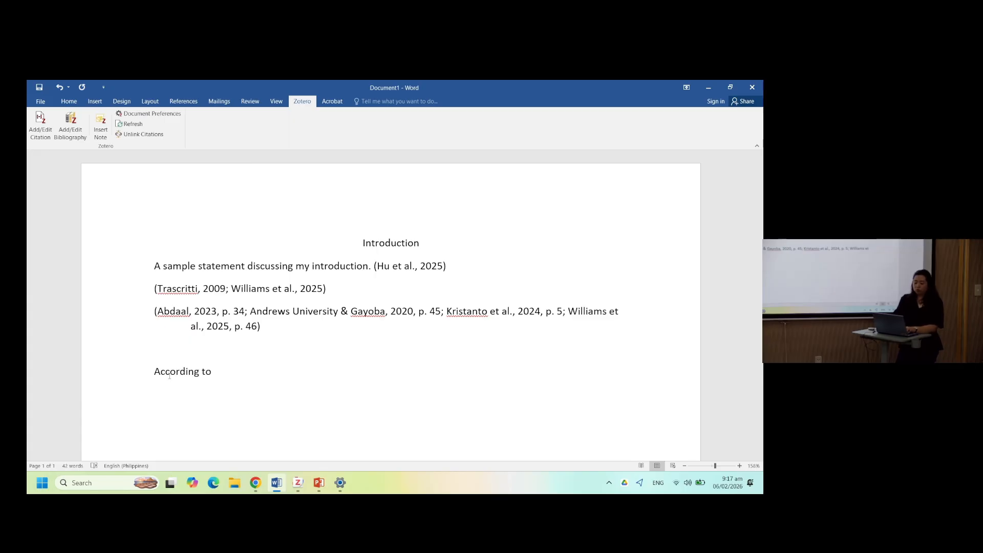
text( Trascritti (200)
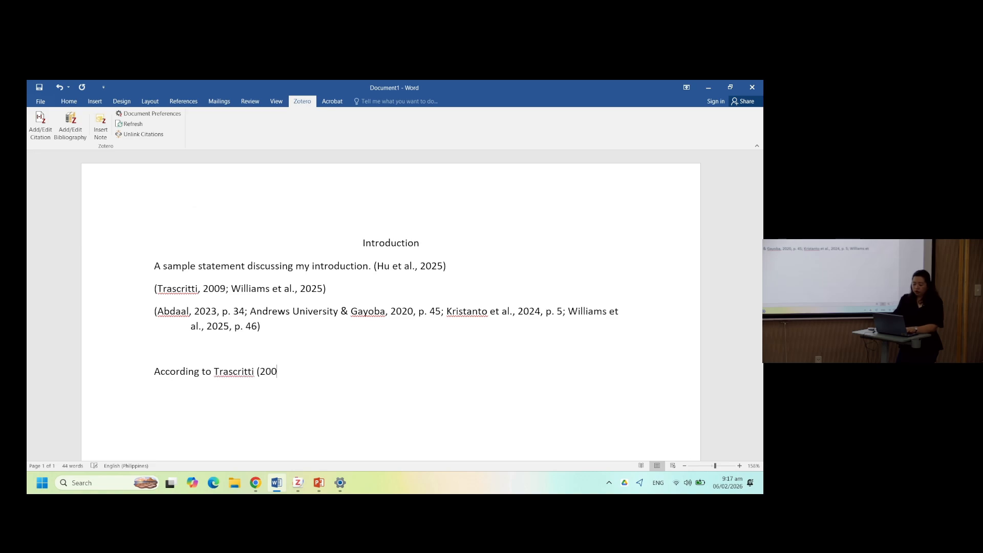
text(9))
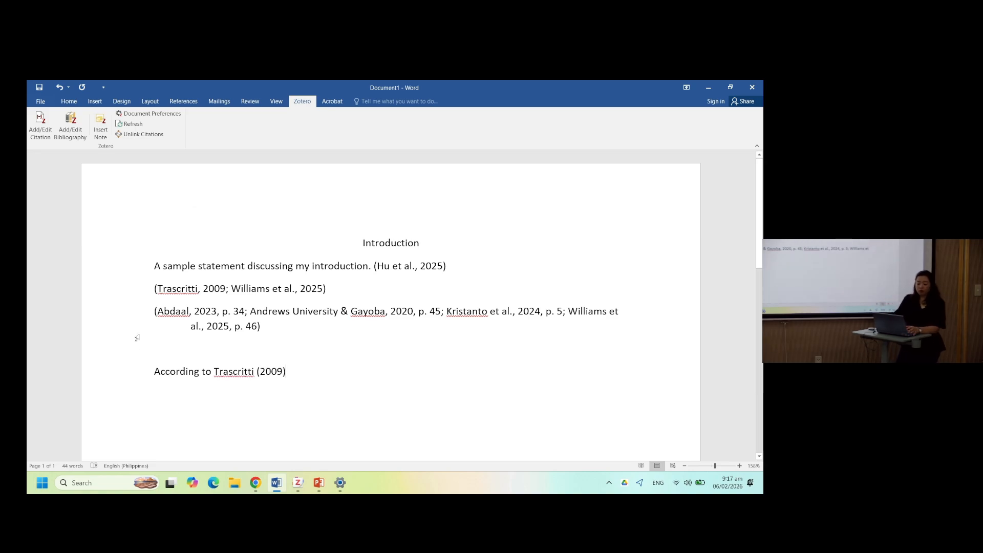
- Delete the manually typed (2009) after Trascritti
scroll(119, 359, down, 4)
scroll(119, 360, up, 1)
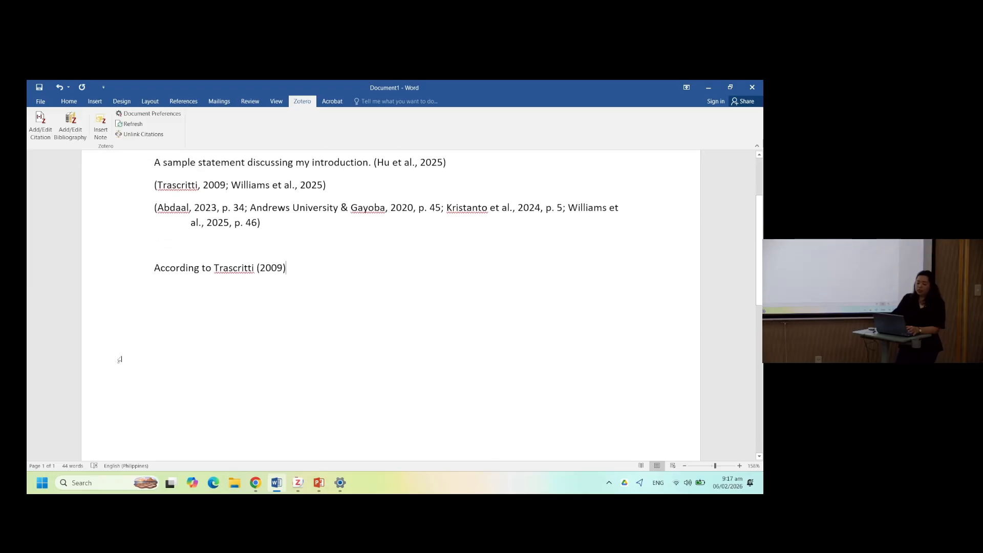
key(BackSpace)
key(BackSpace)
key(BackSpace)
key(BackSpace)
key(BackSpace)
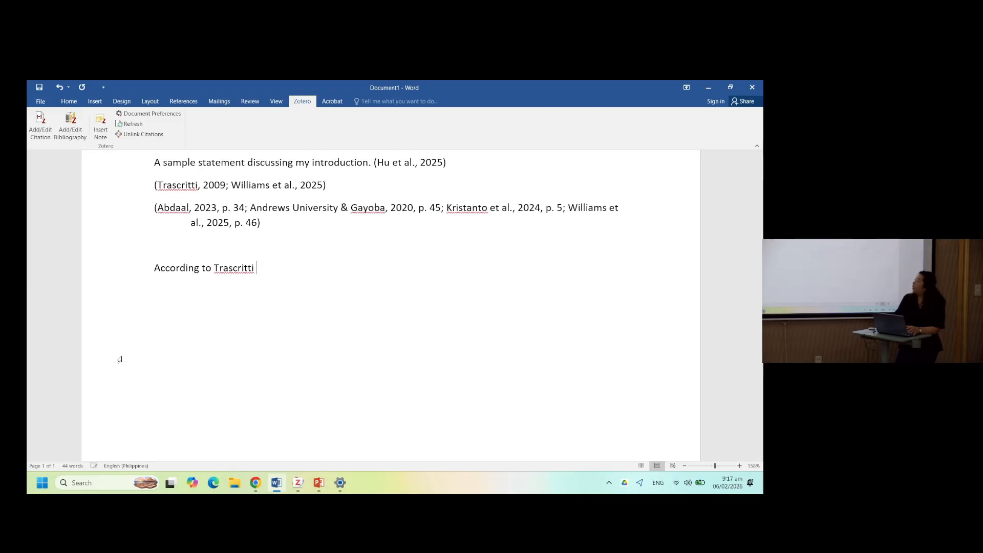
- Insert a Trascritti, 2009 citation after the name with Omit Author enabled
click(40, 125)
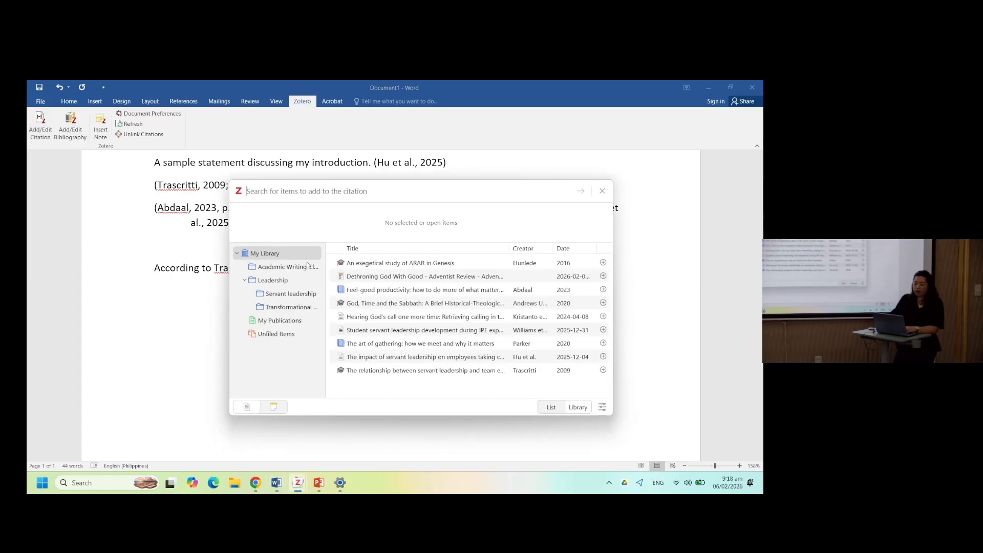
text(tras)
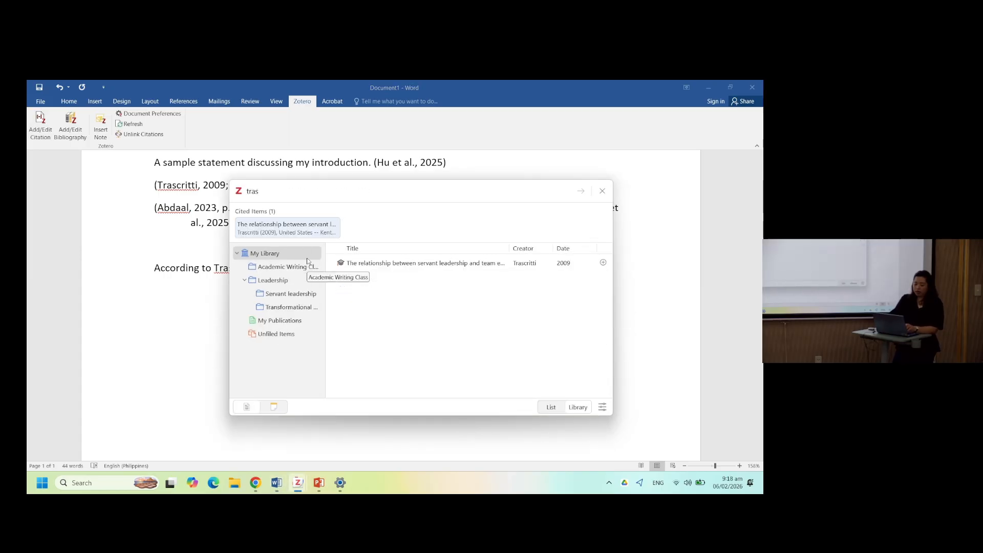
click(275, 229)
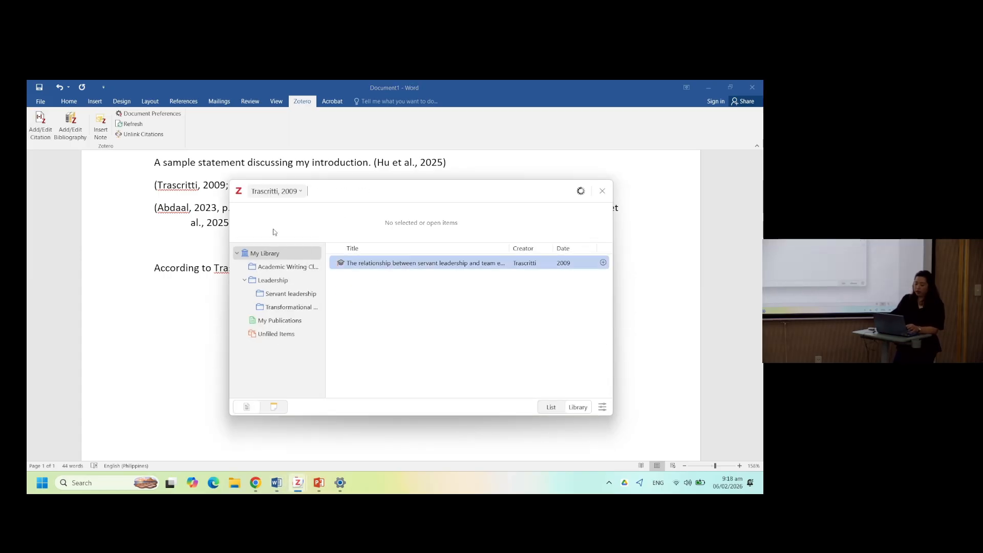
click(291, 193)
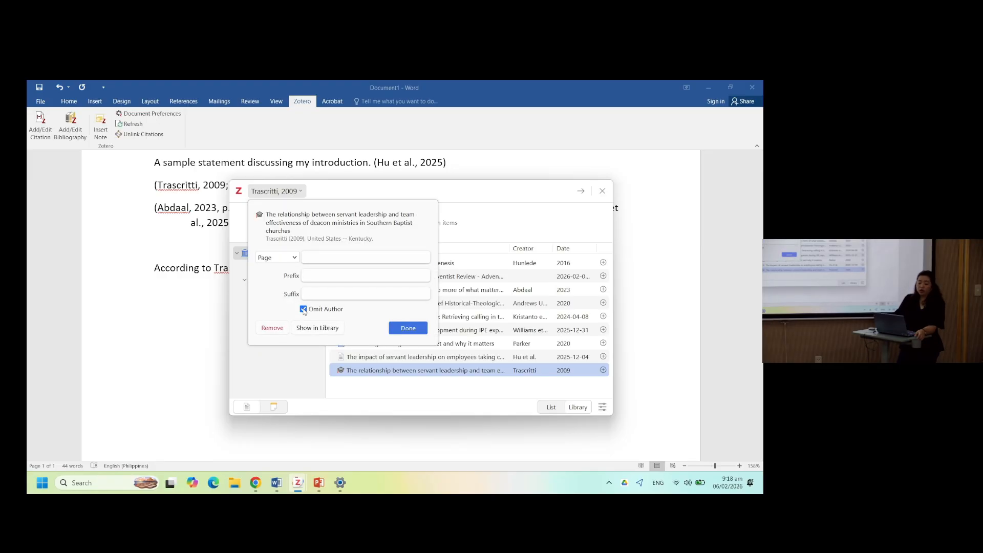
click(404, 328)
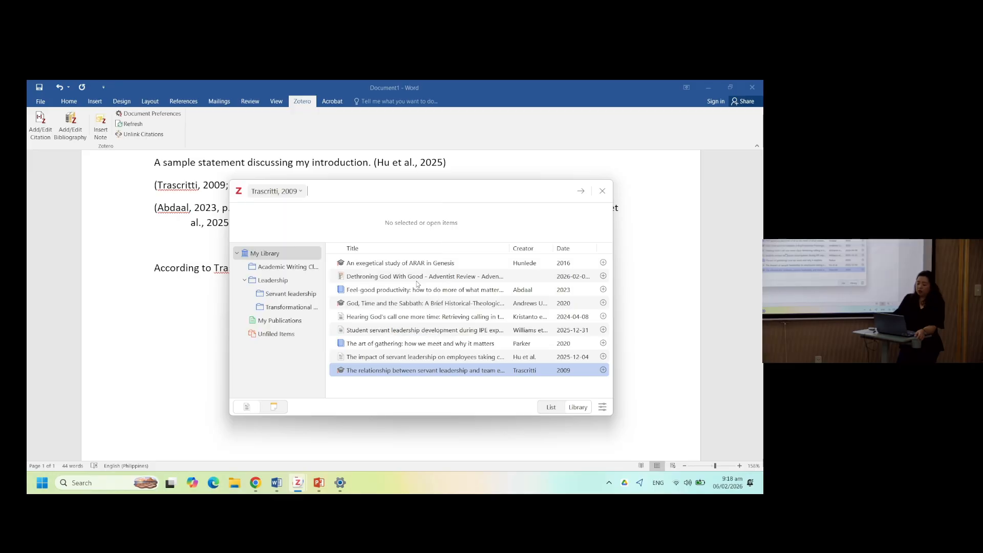
click(580, 191)
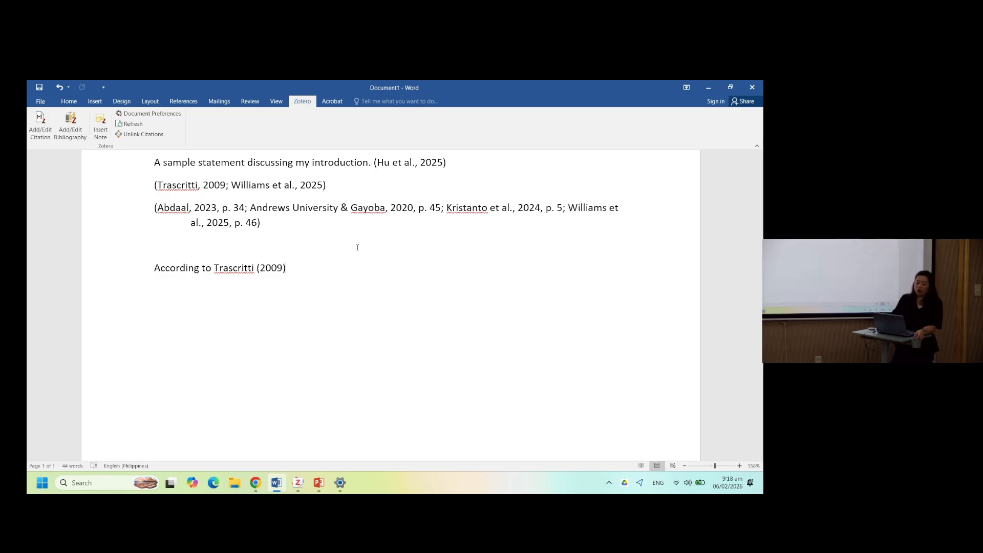
- Switch to Zotero and change the Trascritti thesis's date to 2010
key(Left)
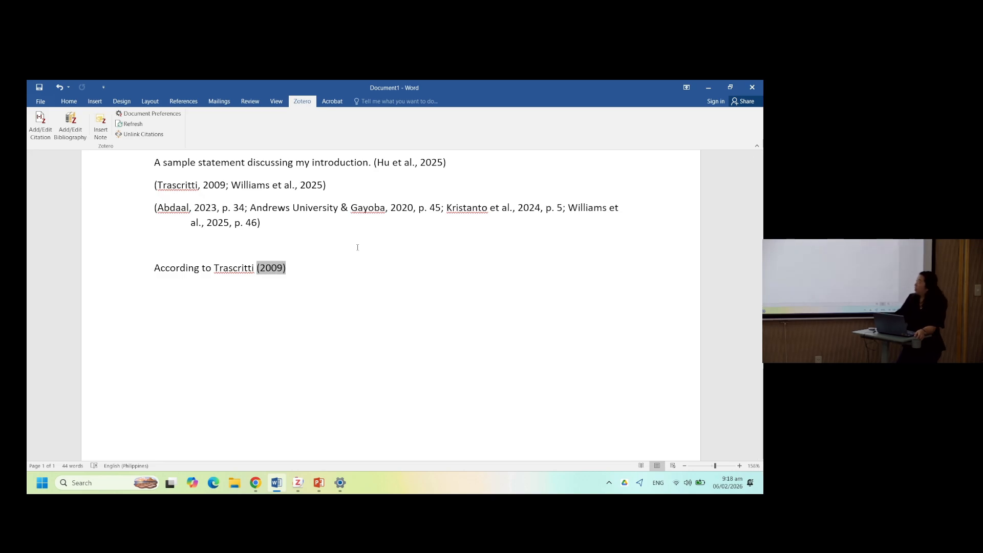
click(336, 273)
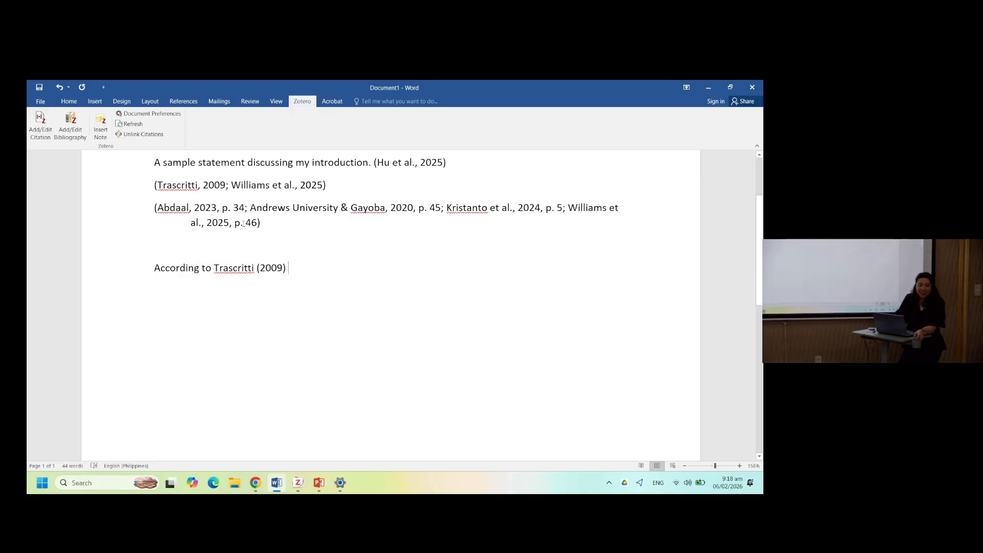
click(222, 208)
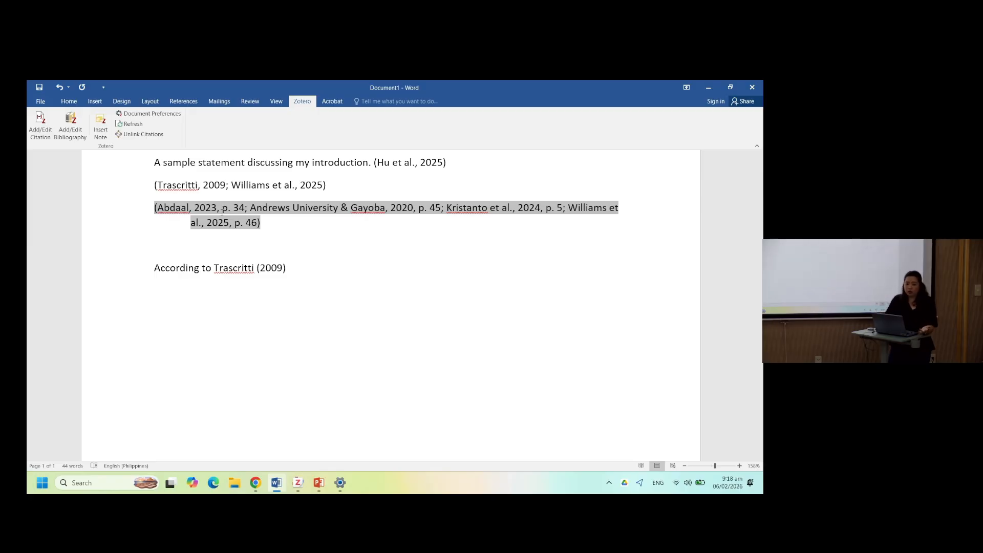
click(278, 266)
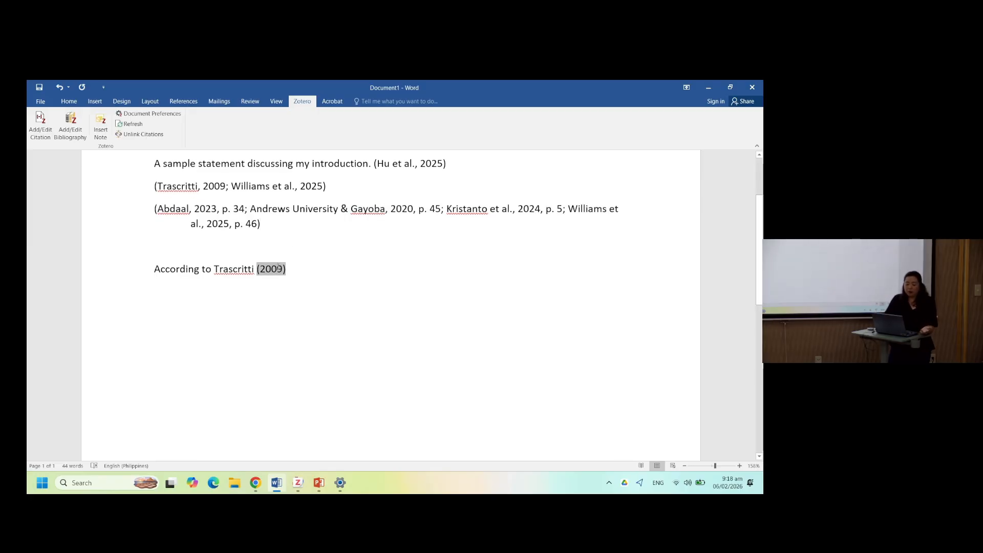
scroll(278, 266, up, 1)
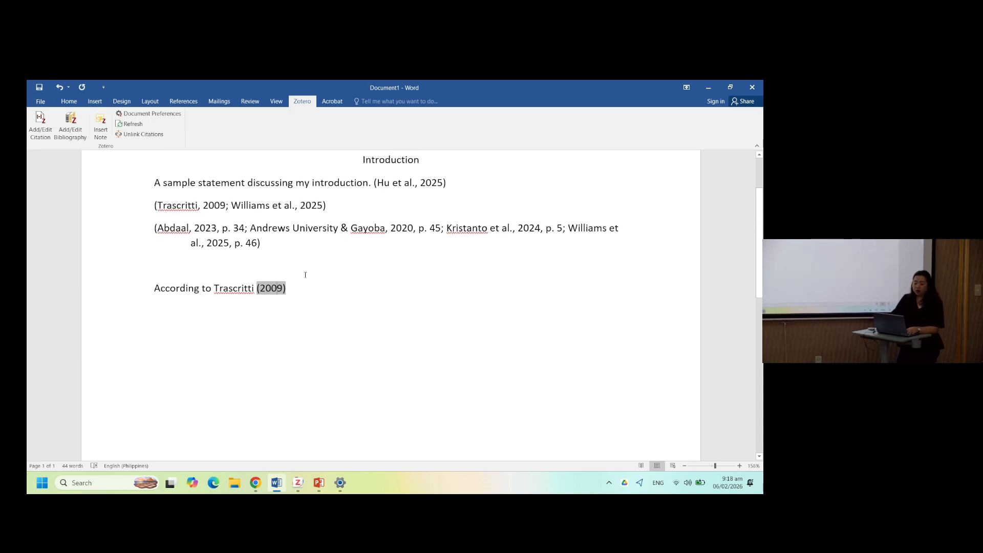
key(alt+Tab)
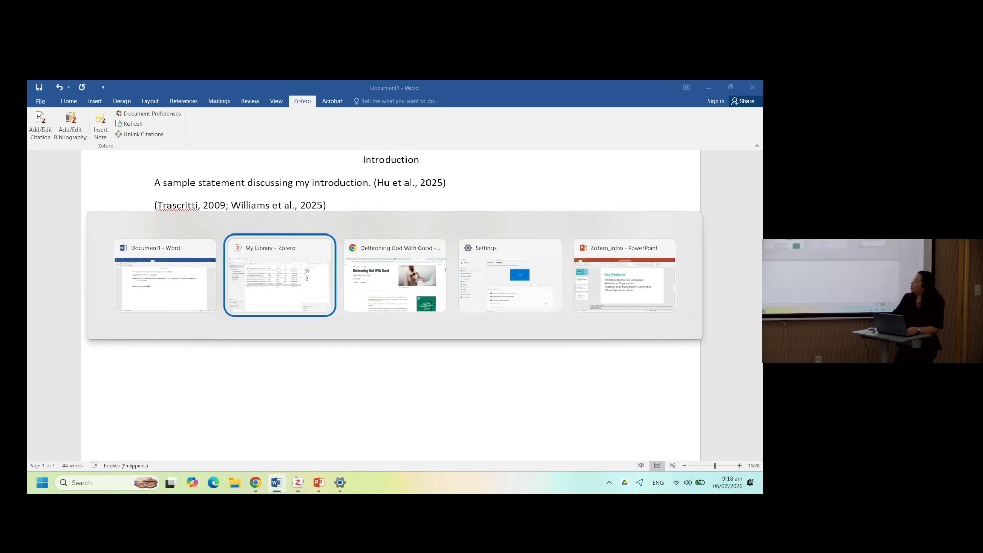
key(alt+Tab)
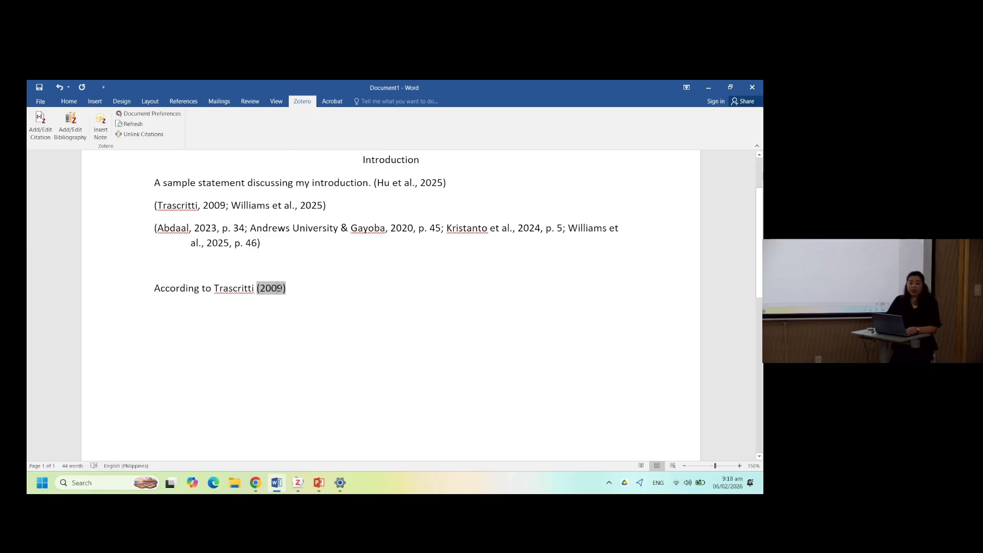
key(alt+Tab)
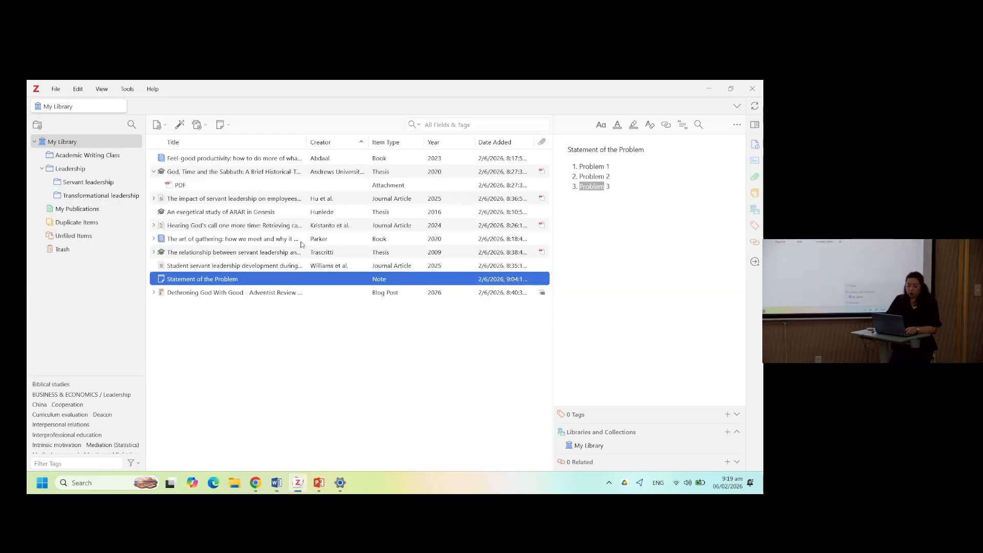
click(287, 253)
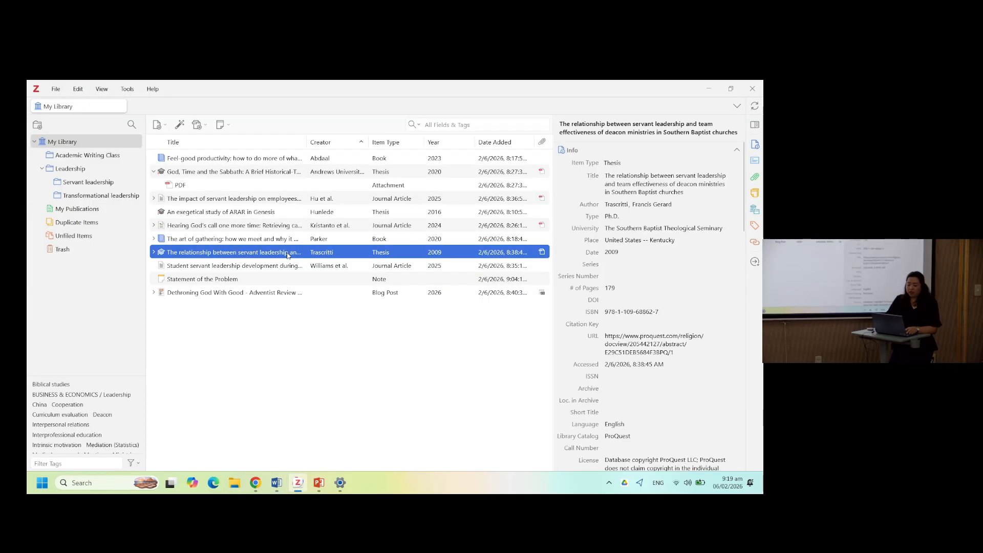
click(620, 252)
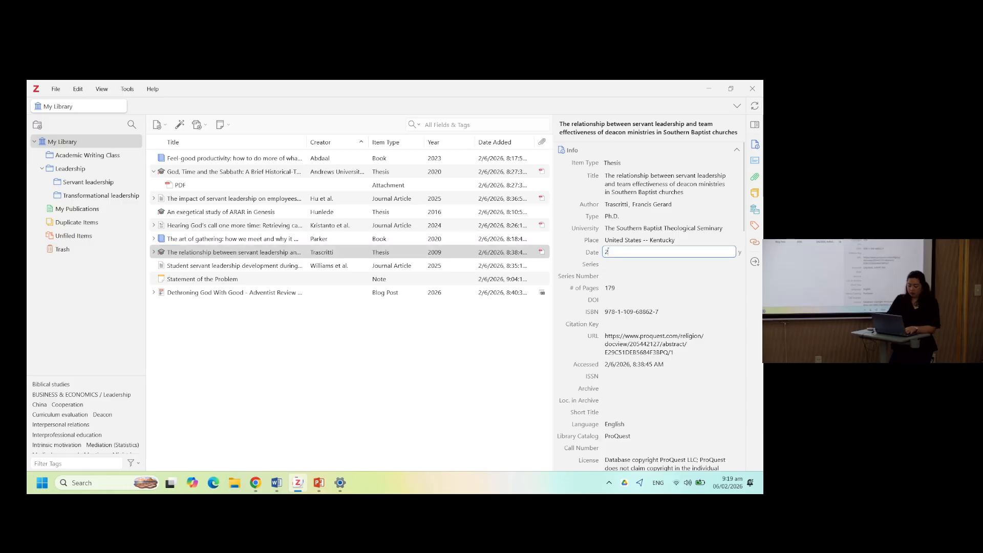
text(2010)
click(497, 335)
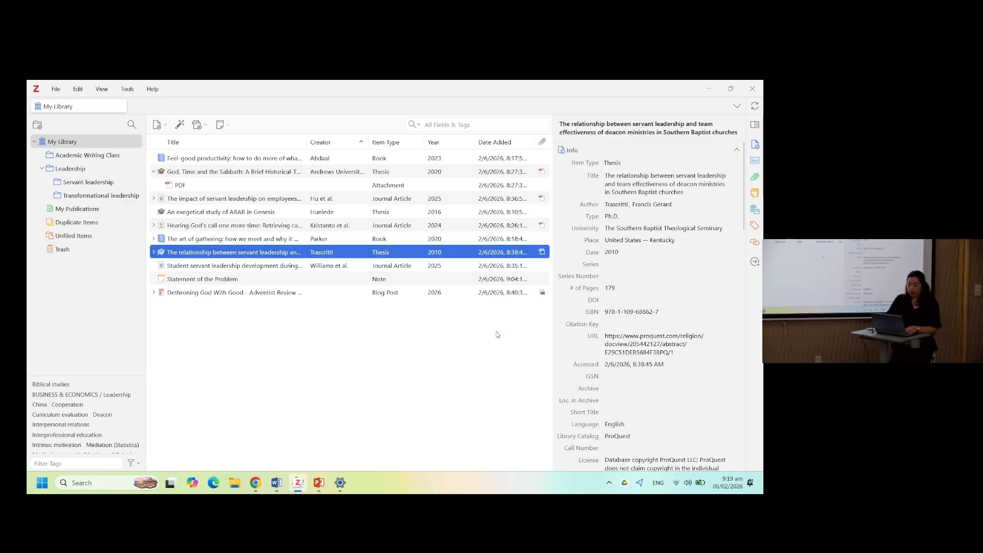
- Return to Word, refresh the document's Zotero citations, and start a new paragraph below the Trascritti sentence
key(alt+Tab)
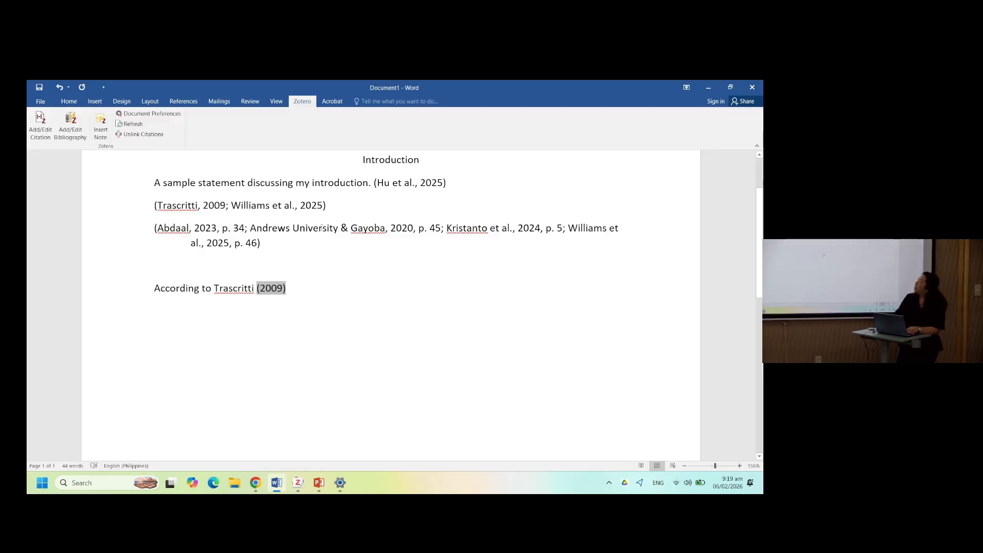
click(134, 124)
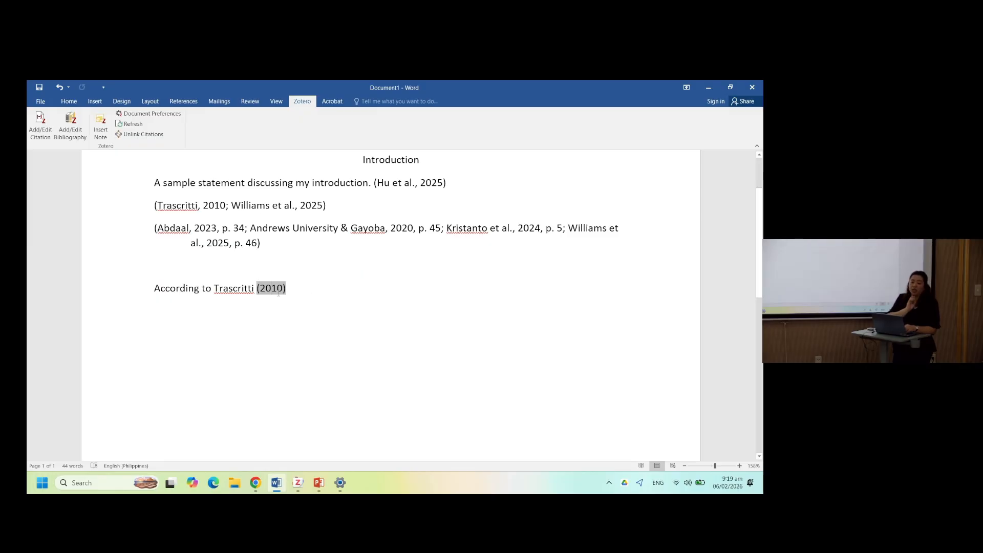
click(312, 282)
key(Return)
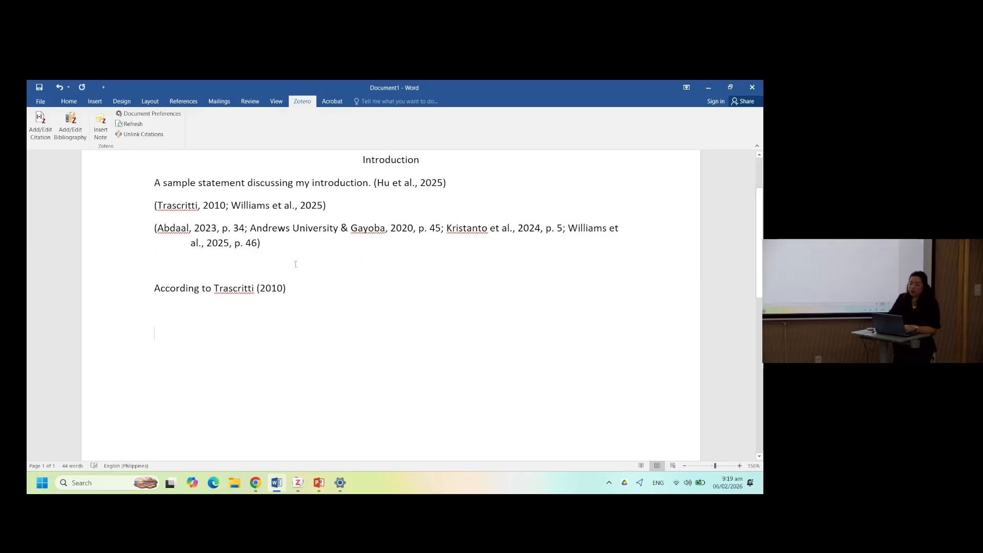
- Open the citation picker and browse the items in each Zotero collection
click(43, 134)
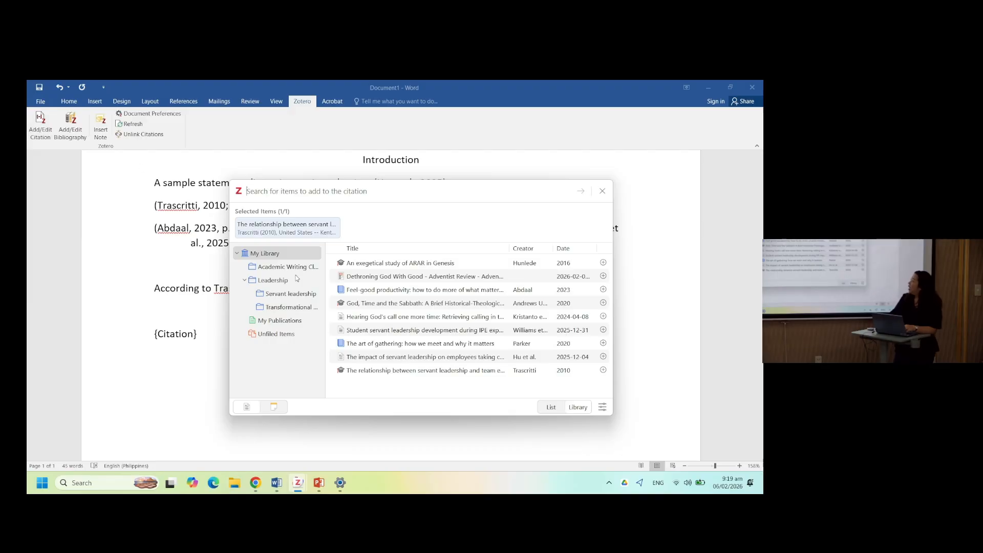
click(298, 268)
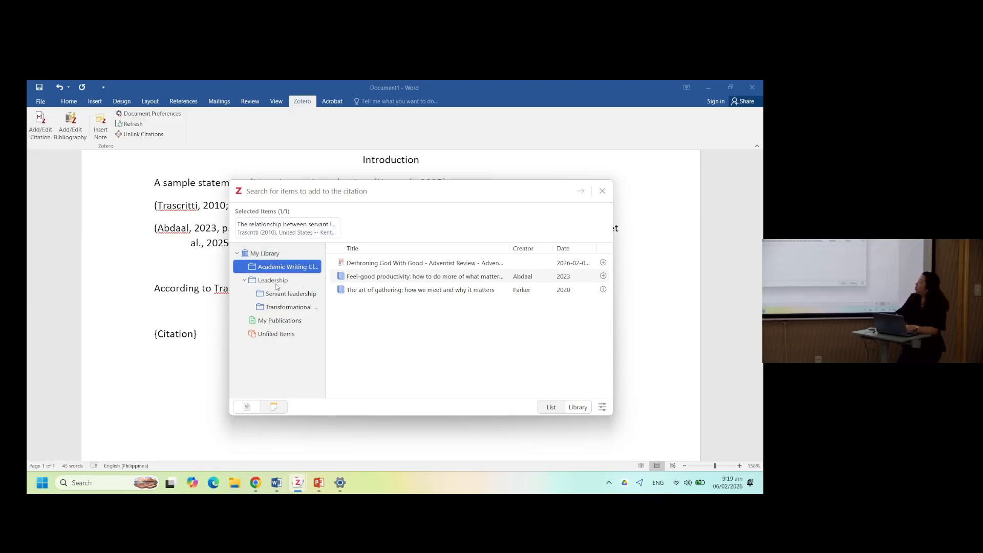
click(266, 286)
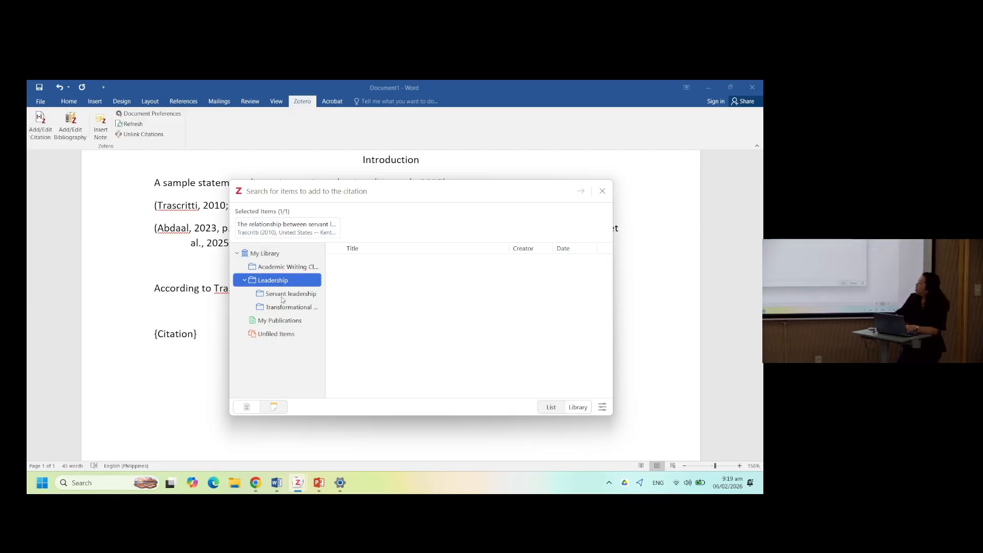
click(287, 294)
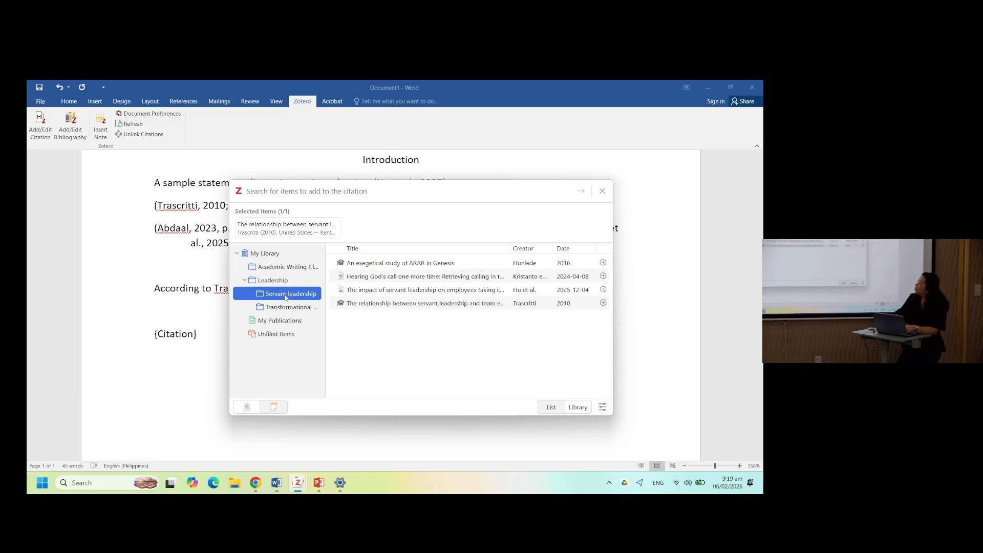
click(287, 308)
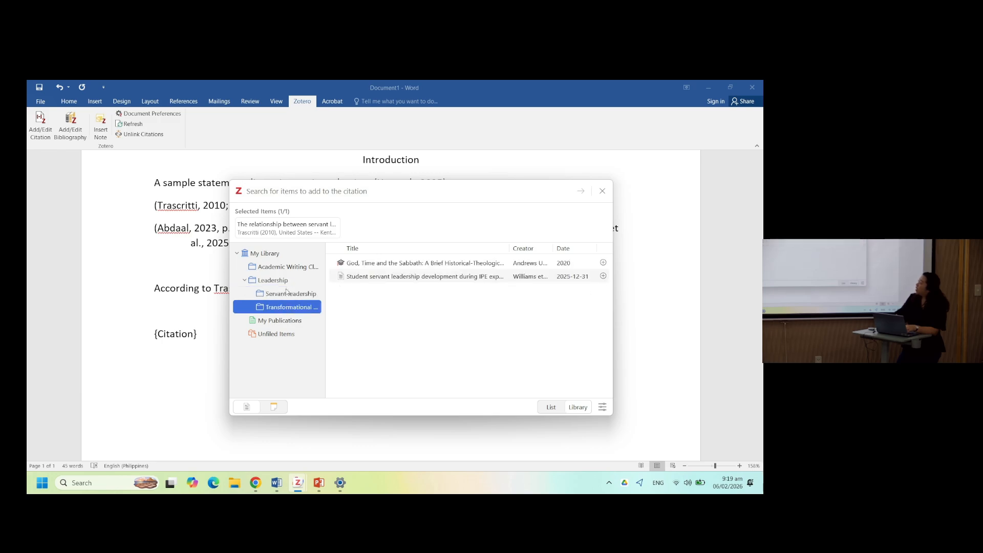
click(285, 259)
click(286, 267)
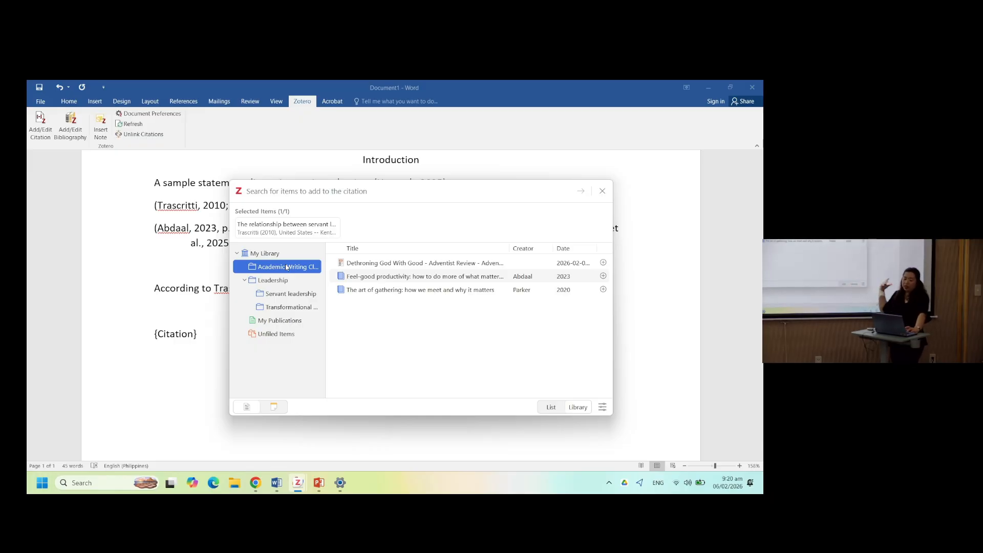
- Switch the picker to note mode and insert the Statement of the Problem note into the document
click(276, 408)
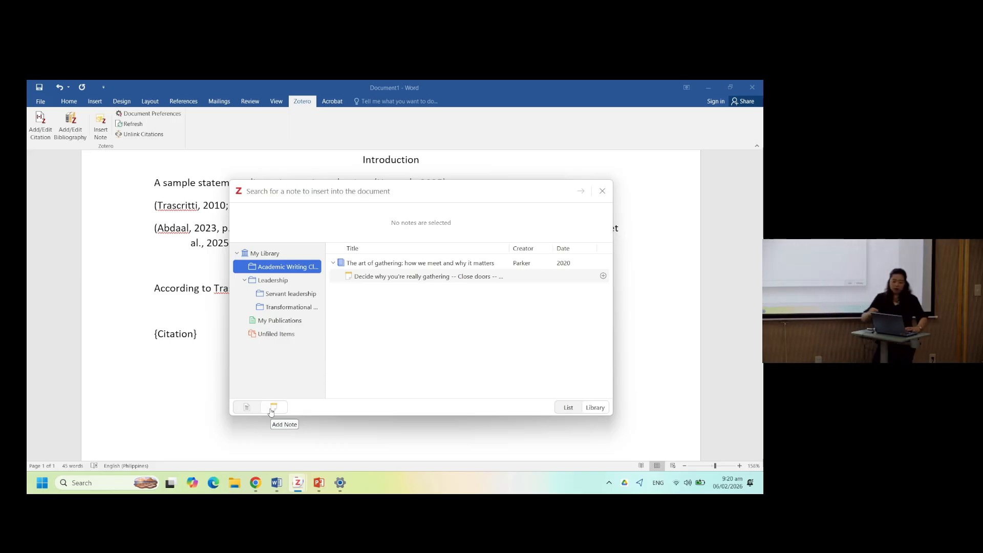
click(269, 254)
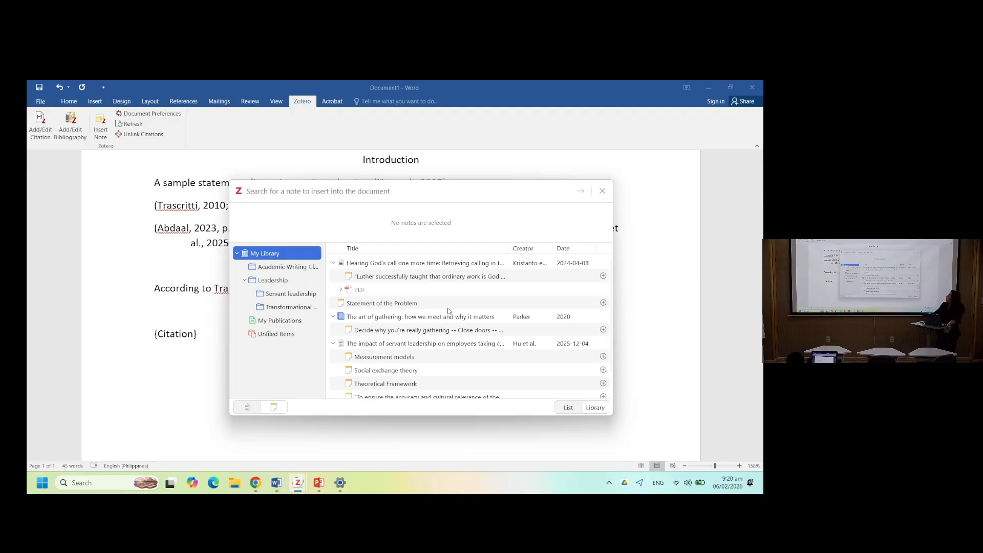
scroll(422, 325, down, 1)
scroll(421, 325, up, 1)
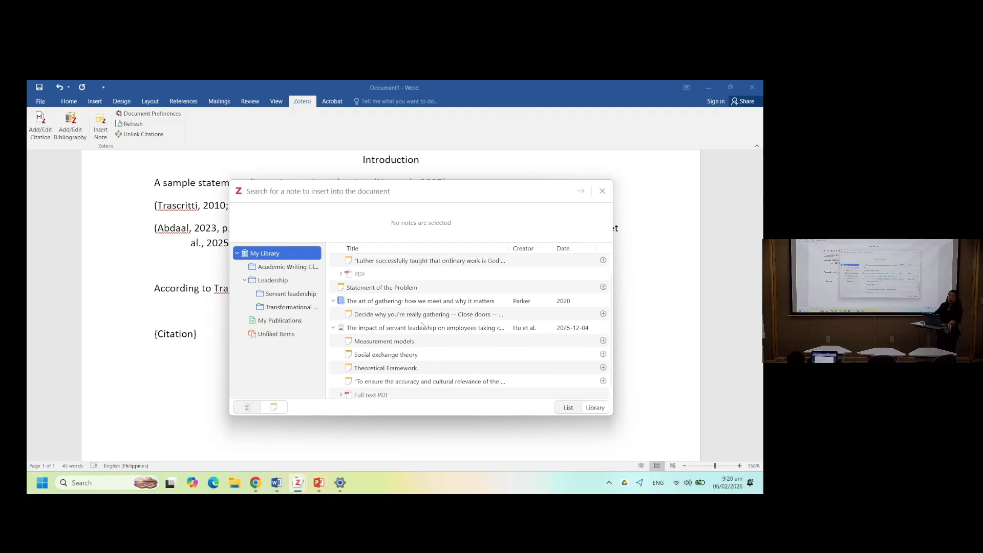
click(248, 408)
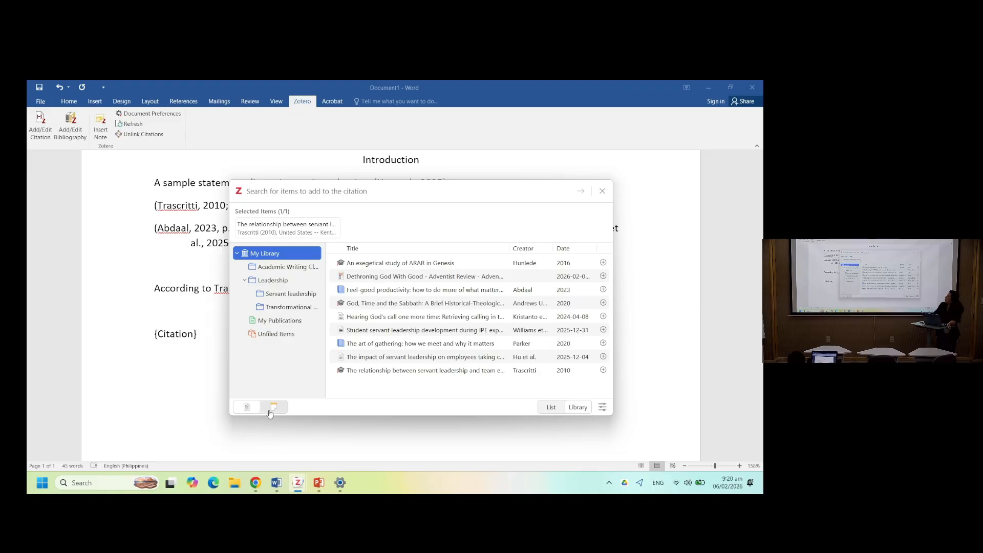
click(270, 413)
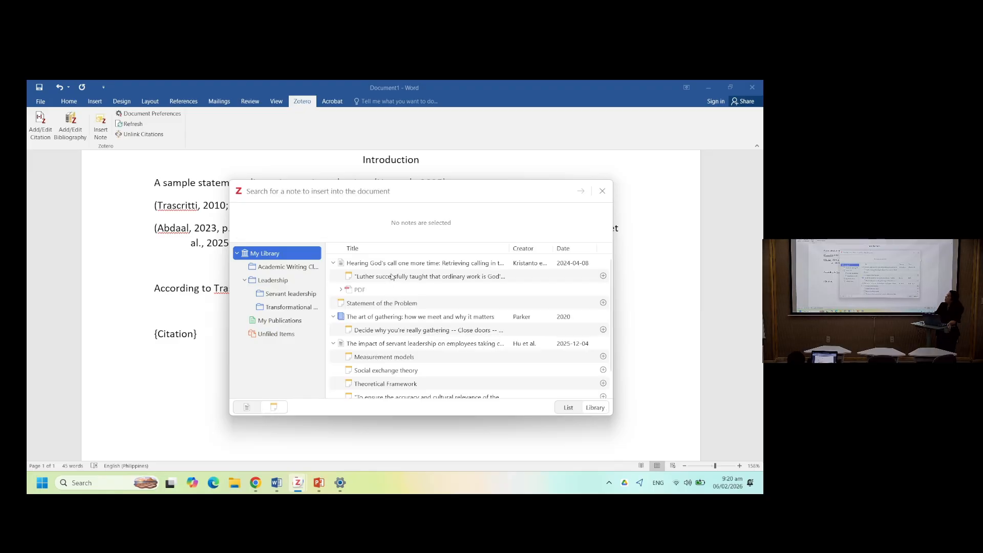
double_click(396, 303)
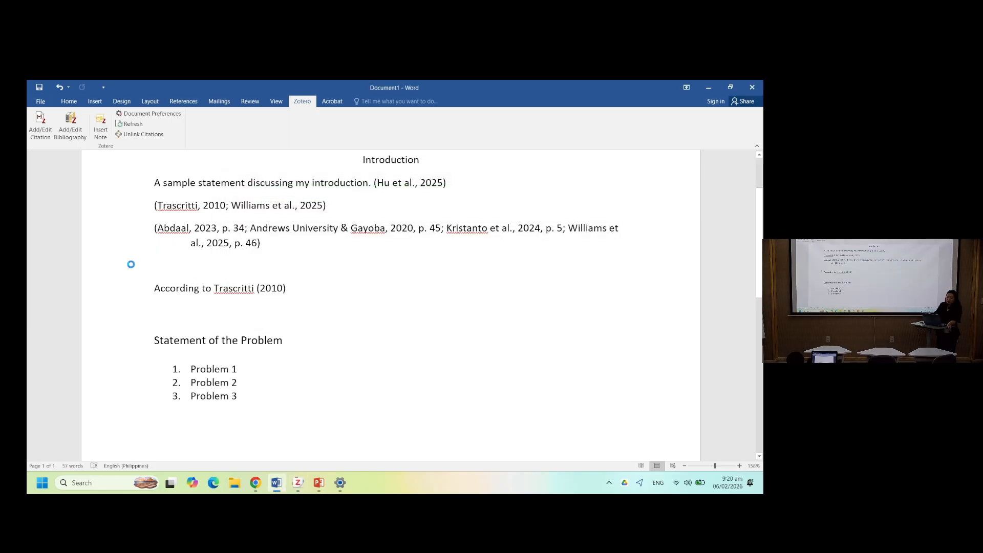
- Insert the Theoretical Framework note from Hu et al. below the problem list
click(41, 125)
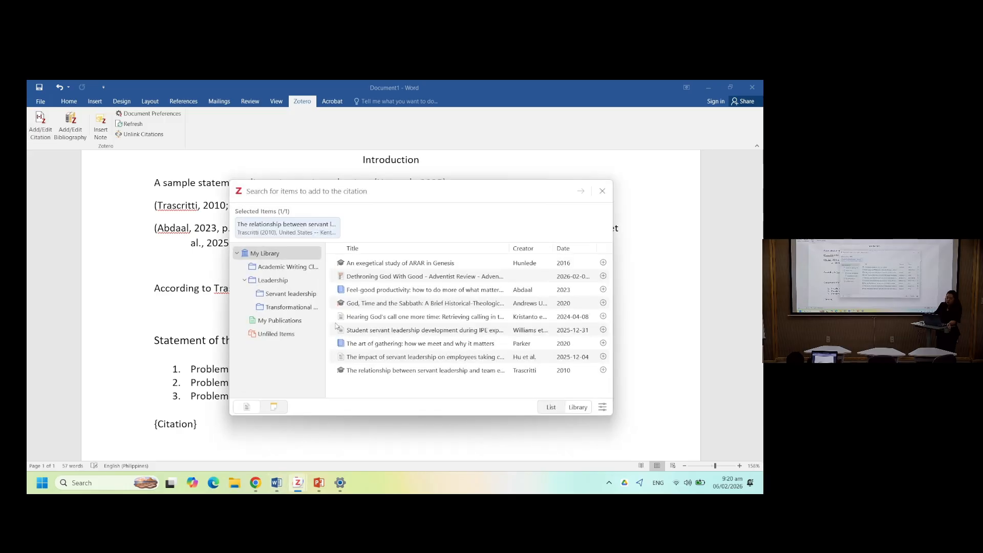
click(275, 408)
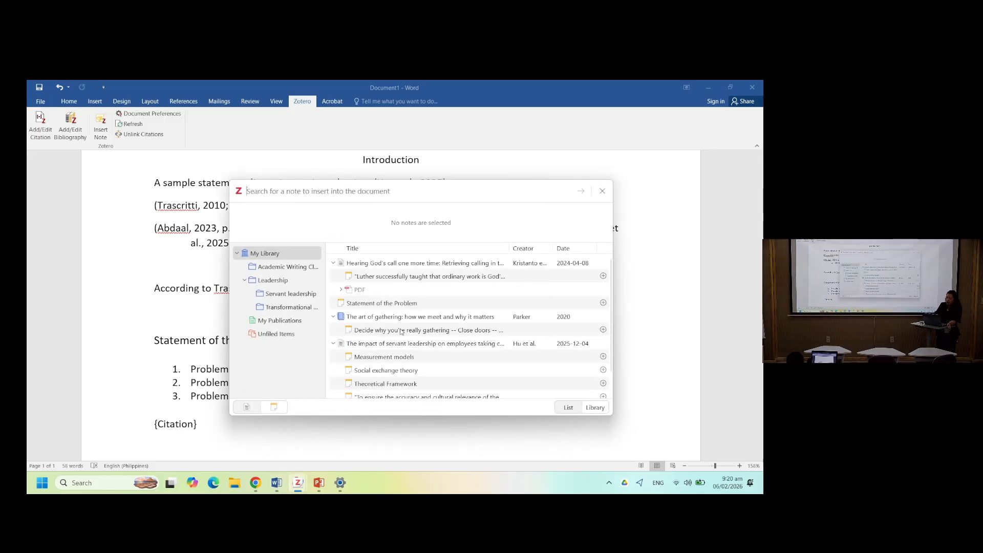
scroll(401, 332, down, 1)
click(385, 361)
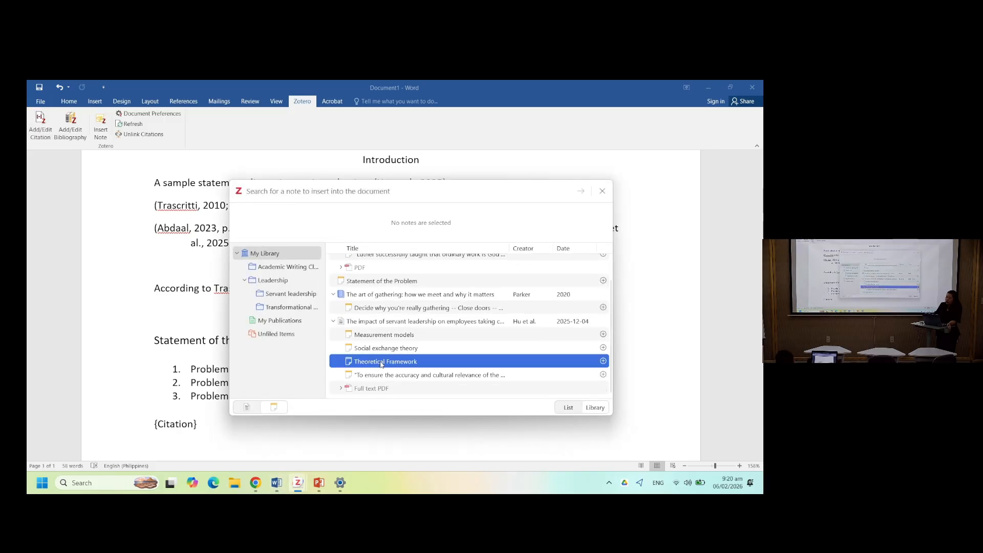
key(Return)
scroll(358, 359, down, 7)
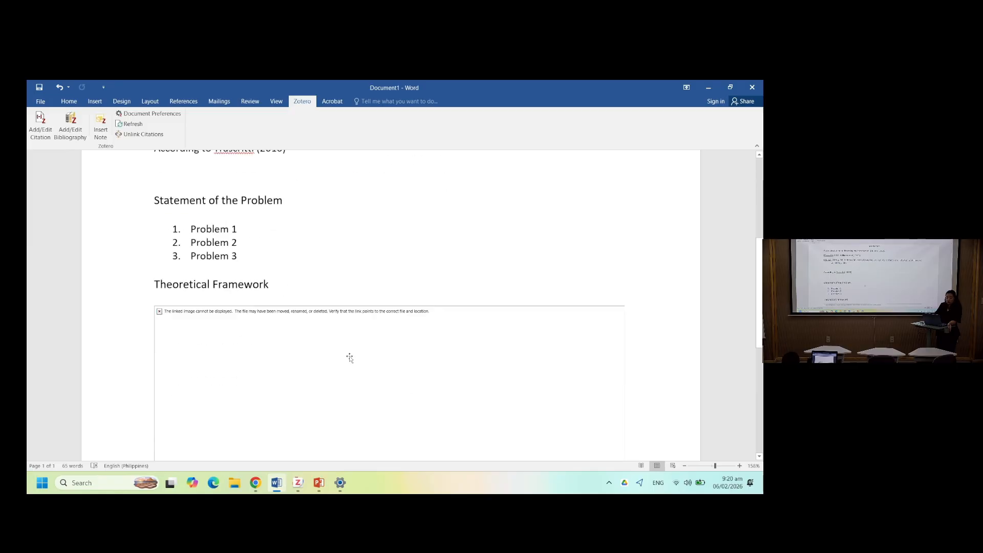
scroll(349, 356, down, 1)
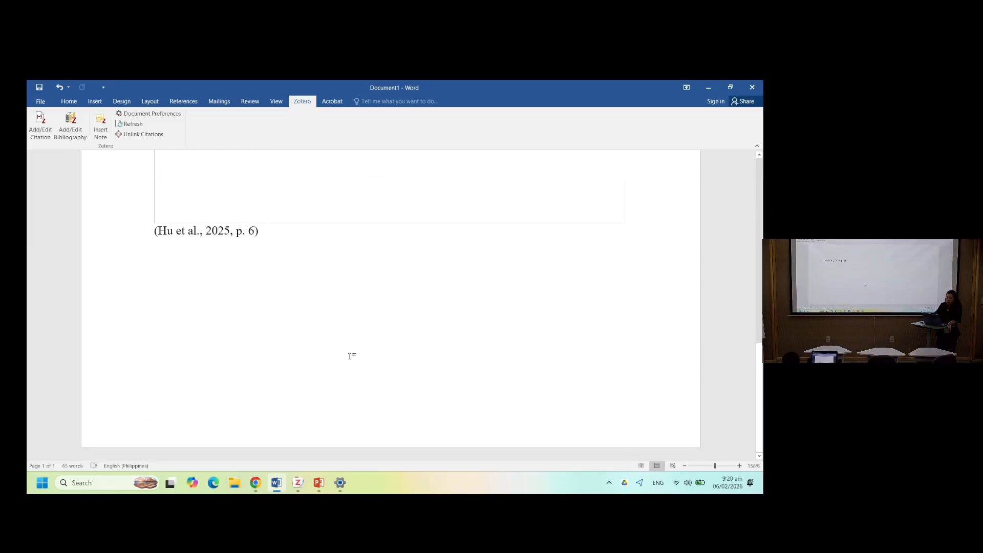
- Insert the Kristanto et al. note quoting Luther on ordinary work at the end of the document
click(40, 125)
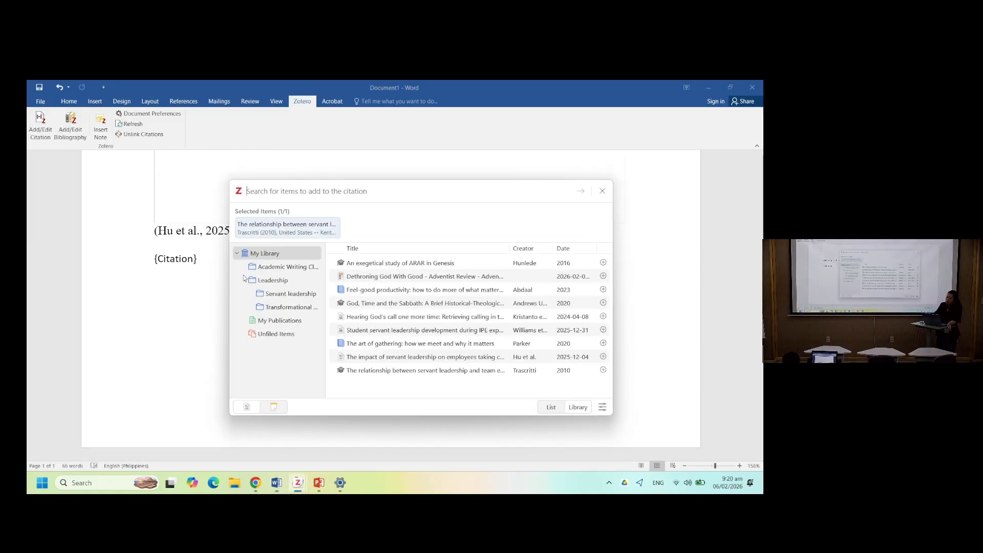
click(274, 407)
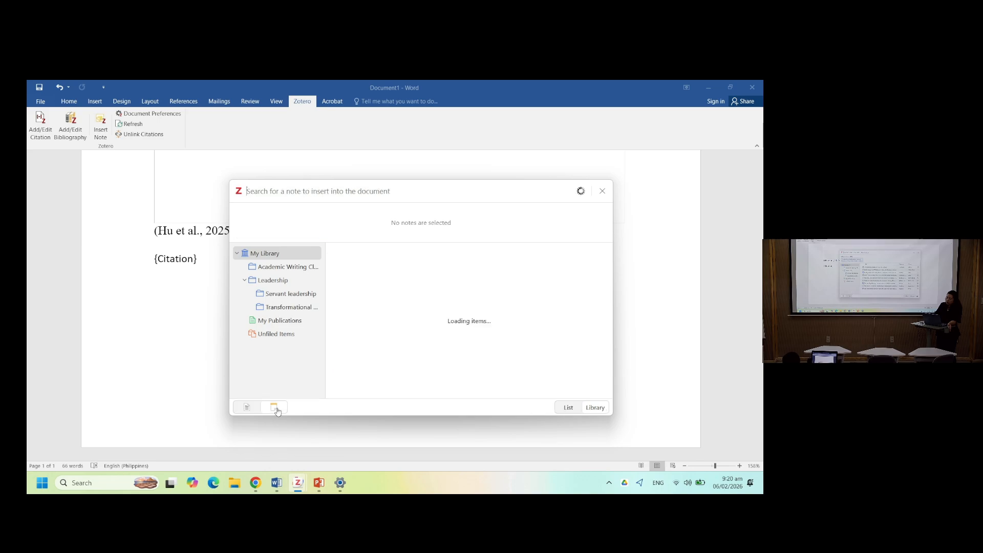
double_click(394, 277)
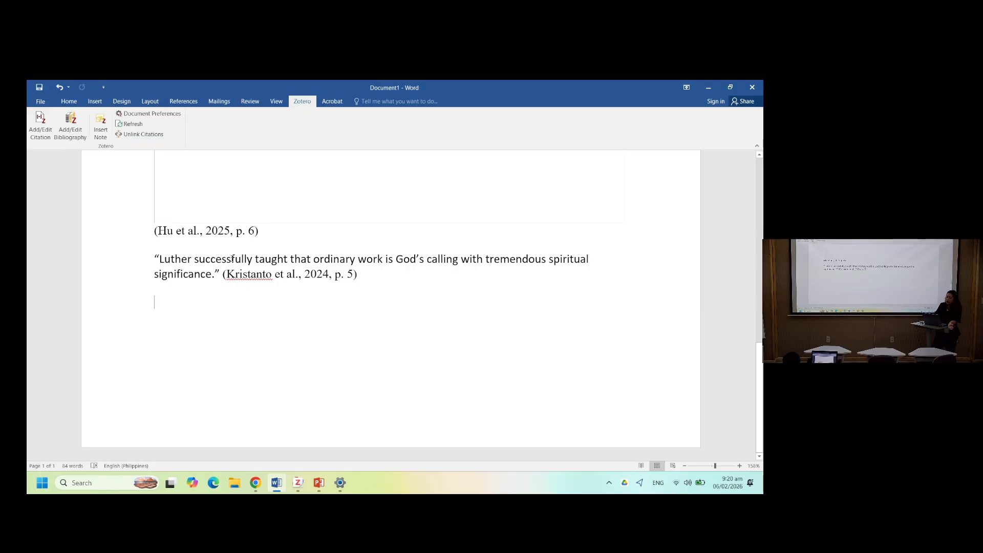
- Insert a page break after the Kristanto quotation to start a new page
click(73, 124)
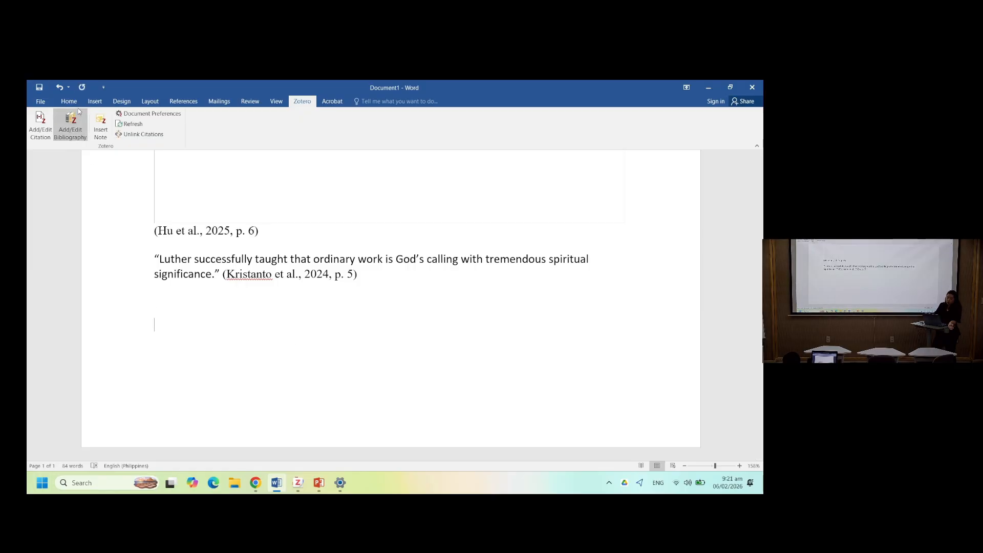
click(94, 105)
click(81, 134)
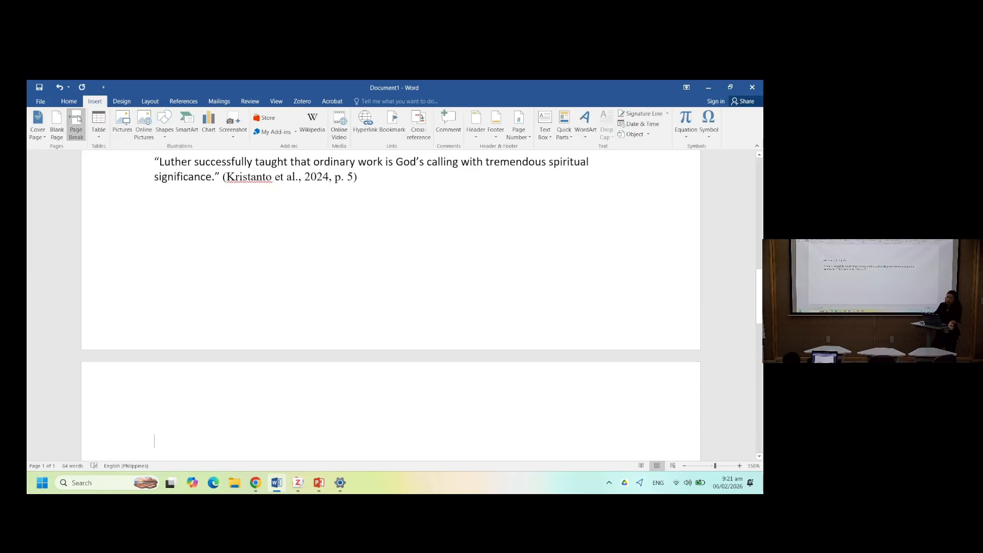
- Insert a Zotero bibliography at the top of the new page
click(302, 101)
scroll(208, 237, down, 2)
scroll(208, 236, down, 1)
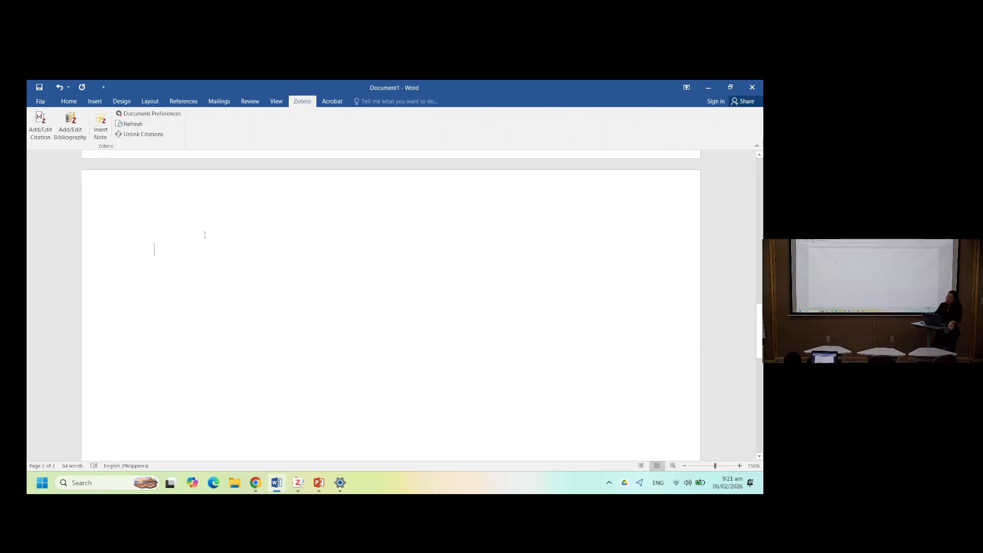
click(71, 129)
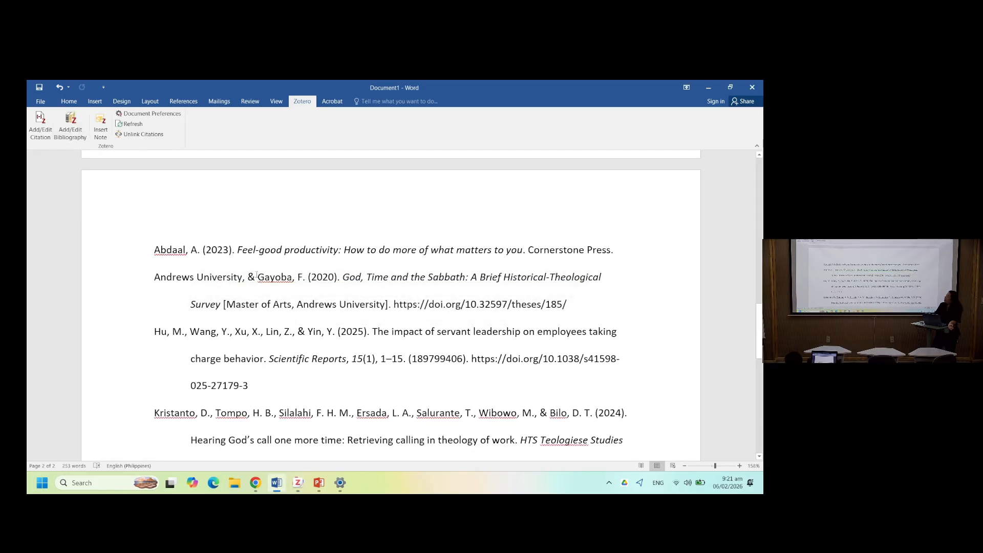
- Review the inserted bibliography entries, then select them and undo the bibliography insertion
scroll(369, 295, down, 5)
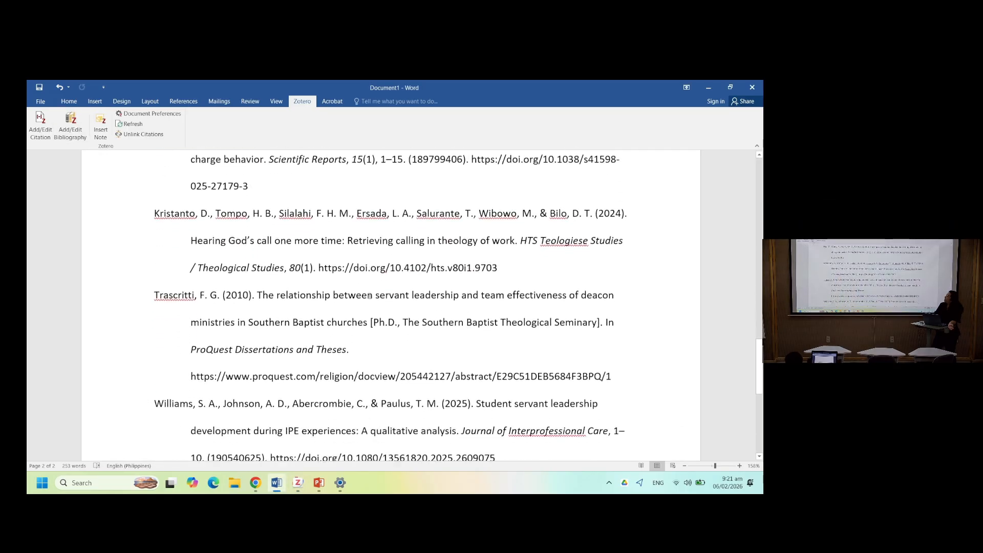
scroll(369, 296, up, 3)
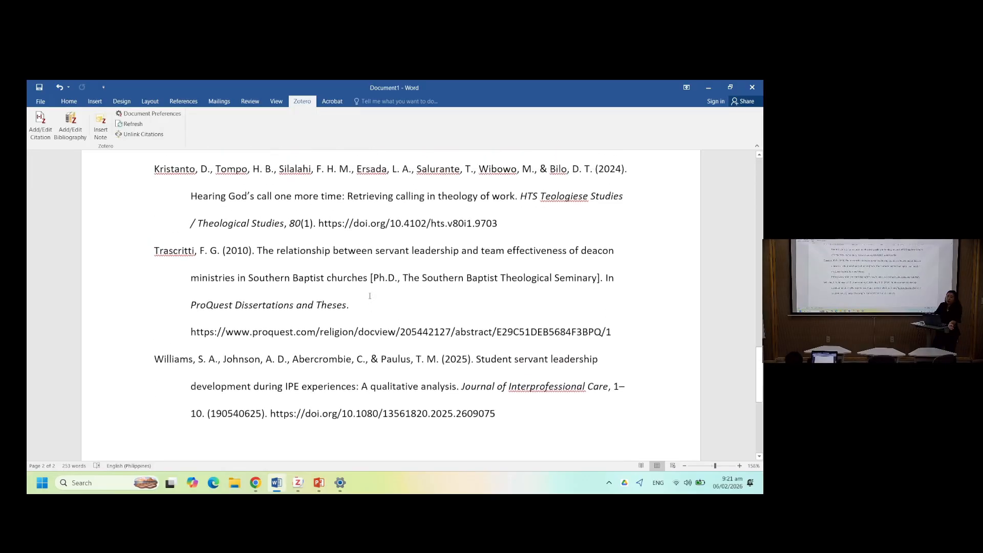
scroll(370, 295, up, 5)
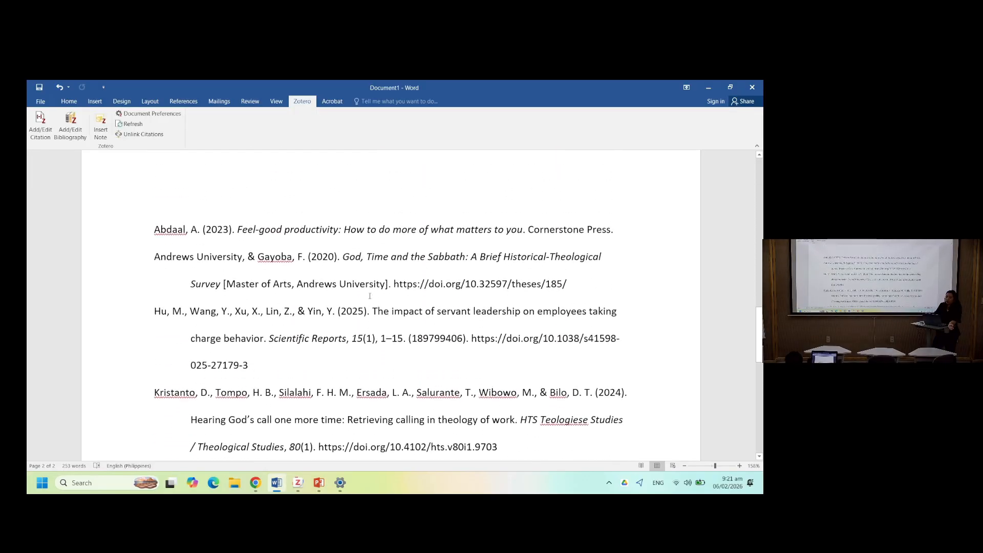
scroll(369, 295, up, 1)
scroll(369, 296, down, 1)
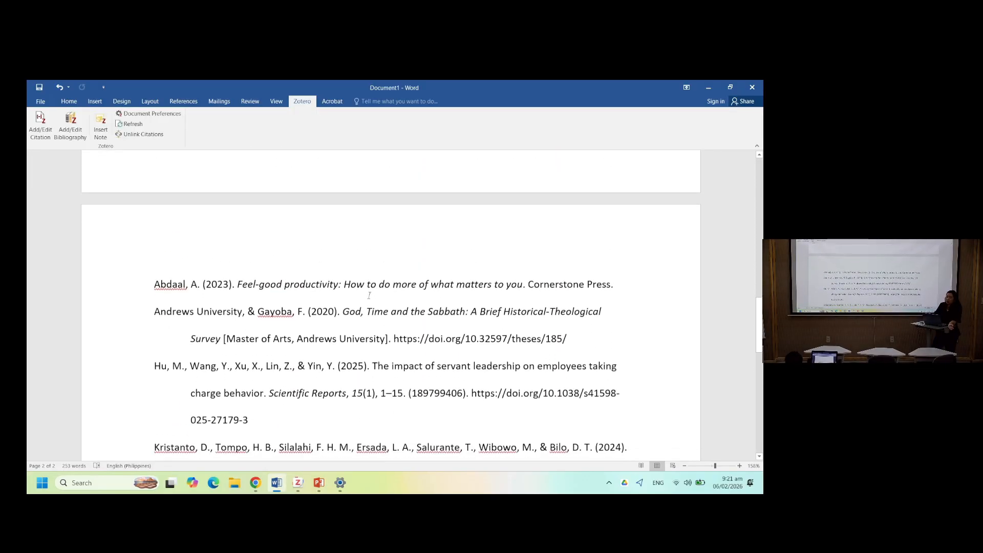
scroll(369, 296, down, 6)
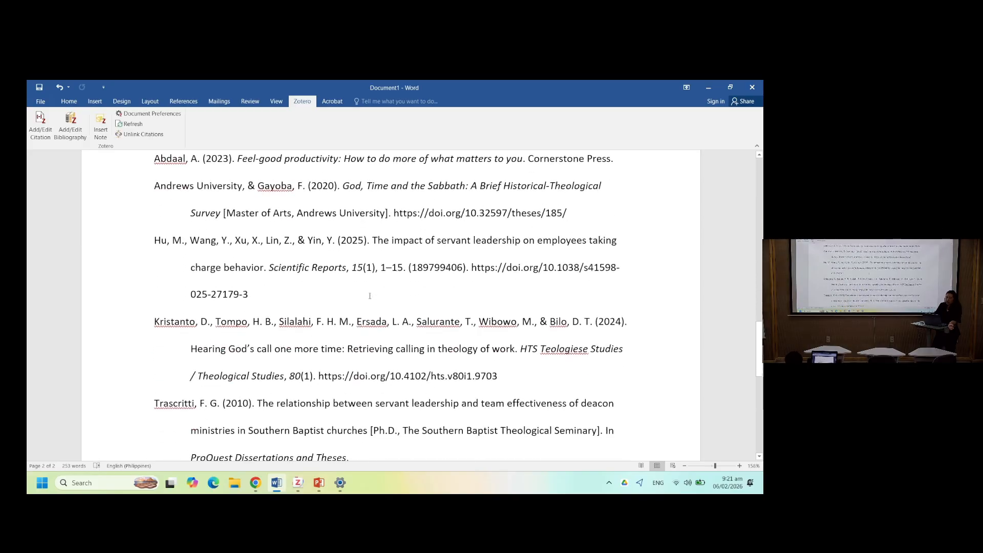
scroll(370, 296, up, 2)
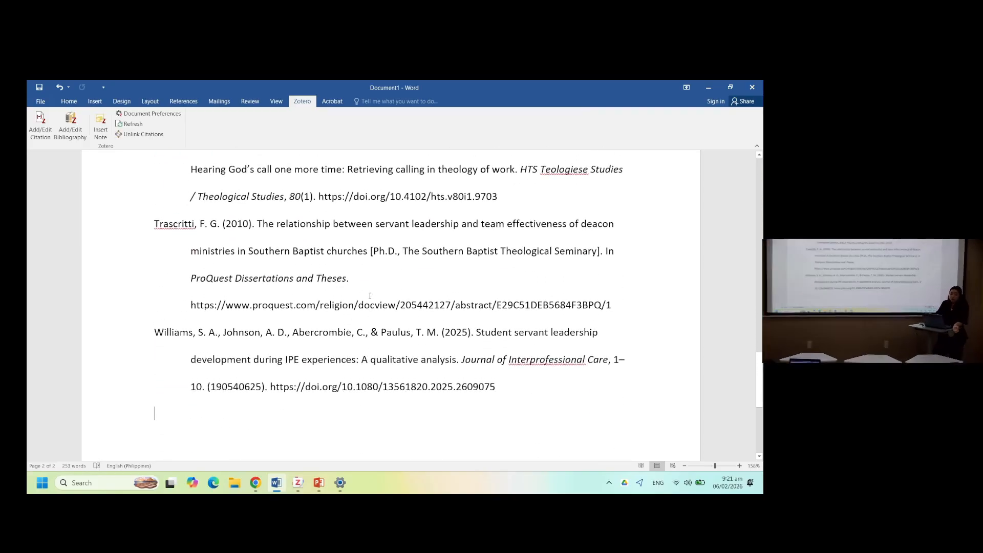
drag(522, 409, 264, 270)
key(ctrl+z)
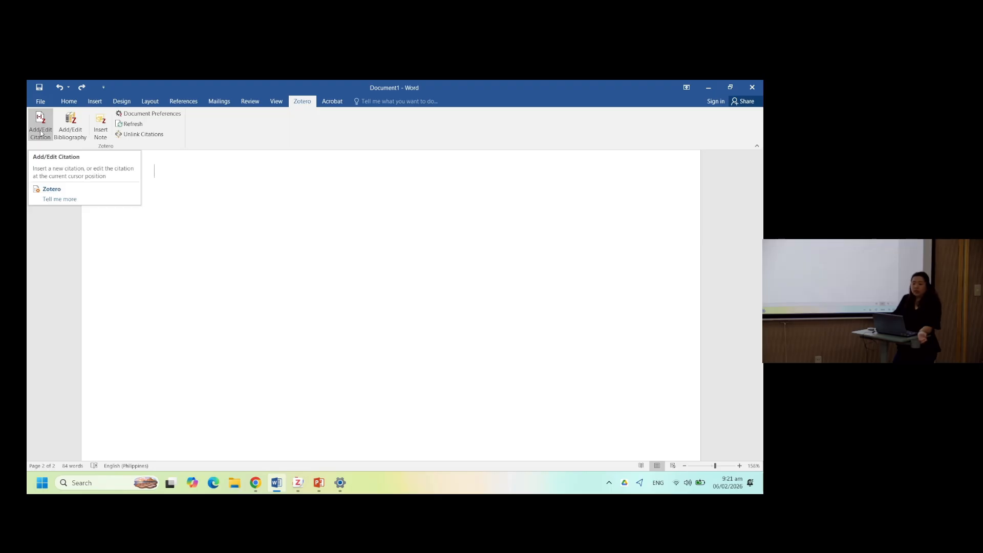
- Insert the Zotero bibliography again on the new page
click(66, 128)
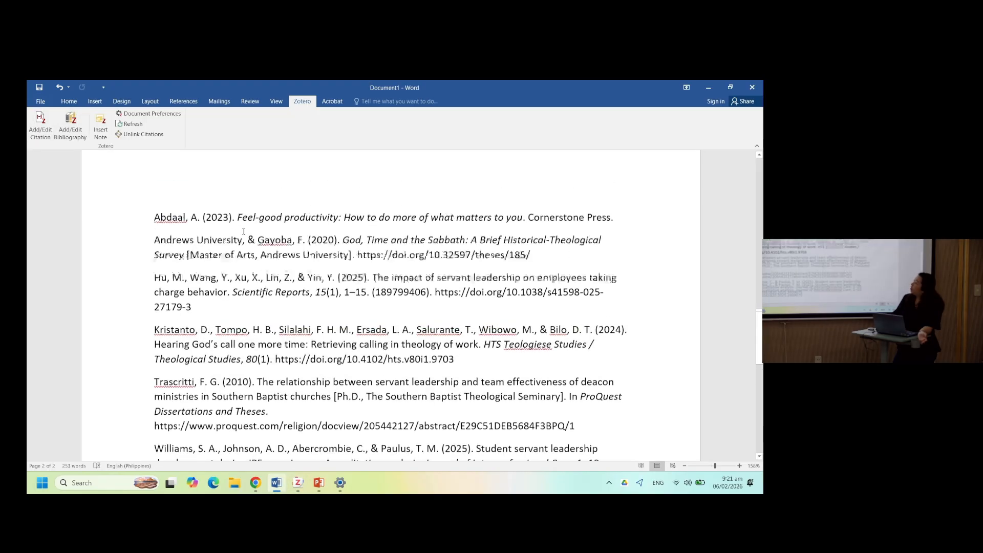
scroll(244, 232, up, 2)
scroll(244, 232, down, 4)
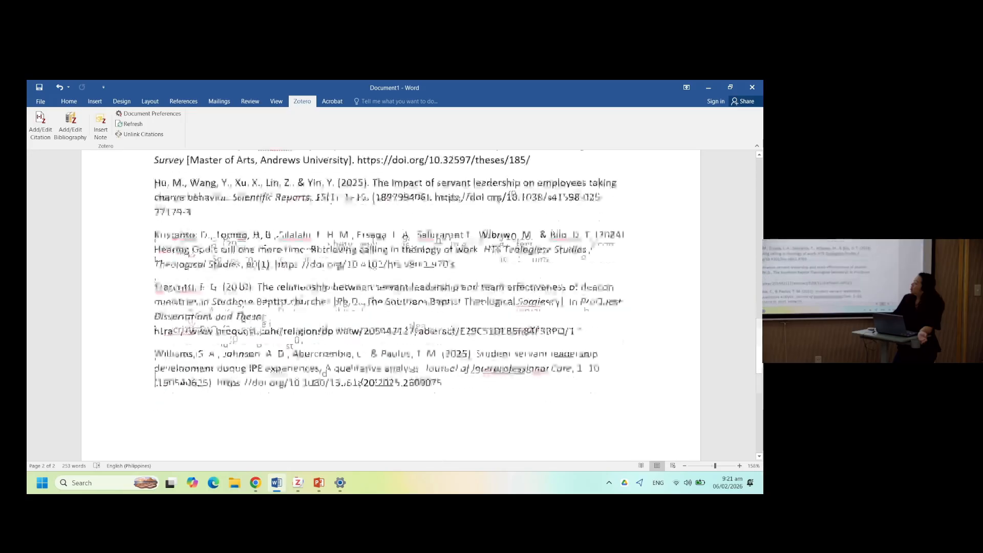
scroll(243, 232, down, 4)
- Add two blank lines below the last bibliography entry
key(Return)
key(Return)
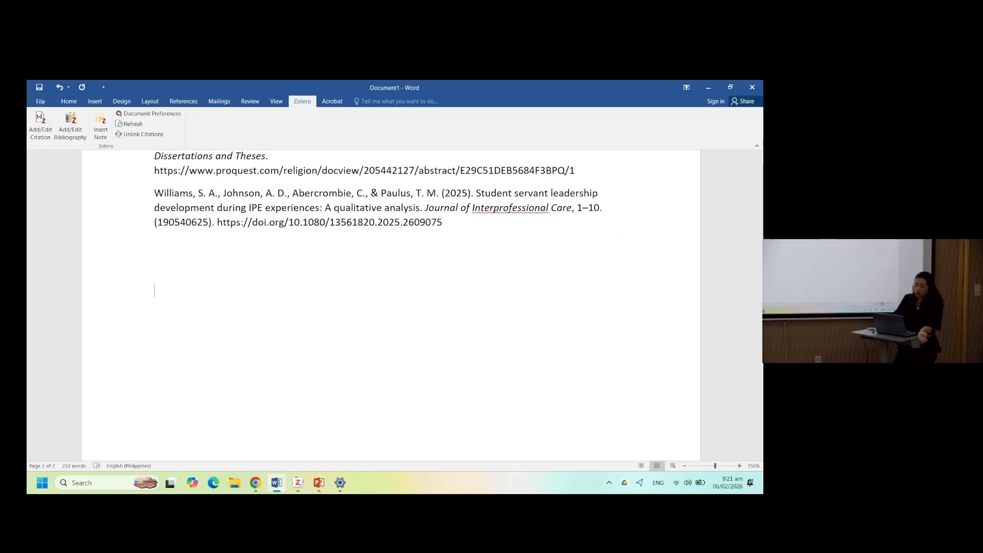
scroll(158, 304, up, 15)
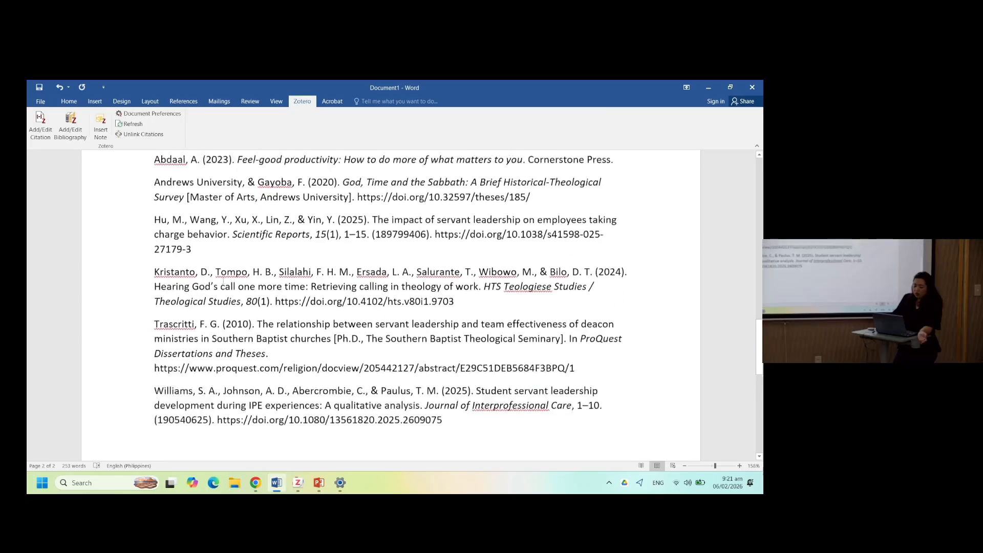
scroll(223, 281, down, 15)
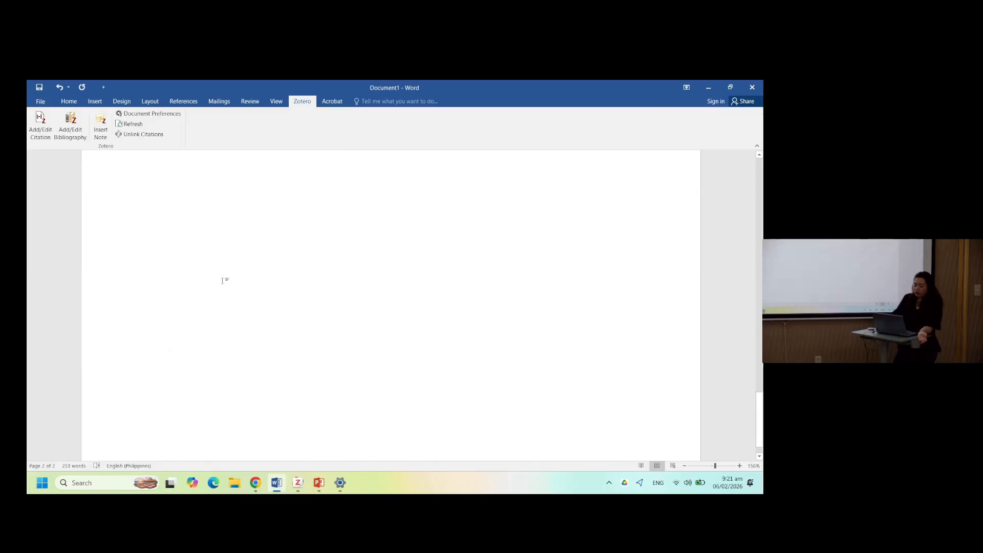
- Create a new blank document and set its Zotero citation style to Society of Biblical Literature 2nd edition (full note)
key(ctrl+n)
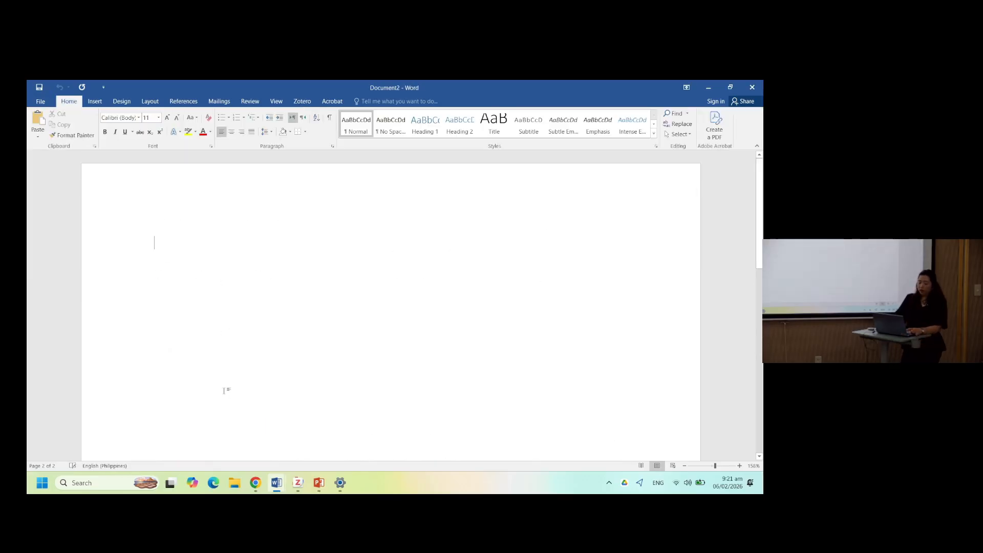
click(303, 102)
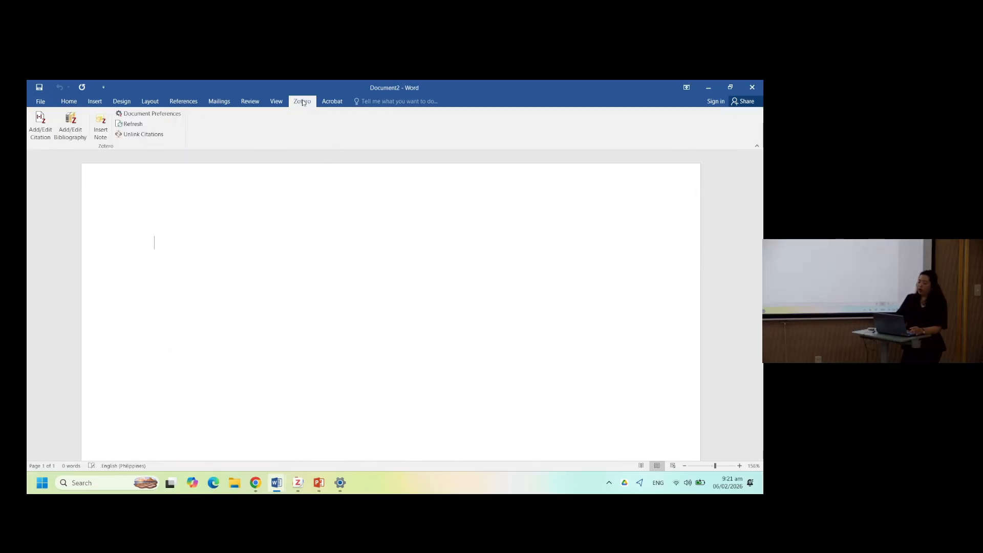
click(137, 116)
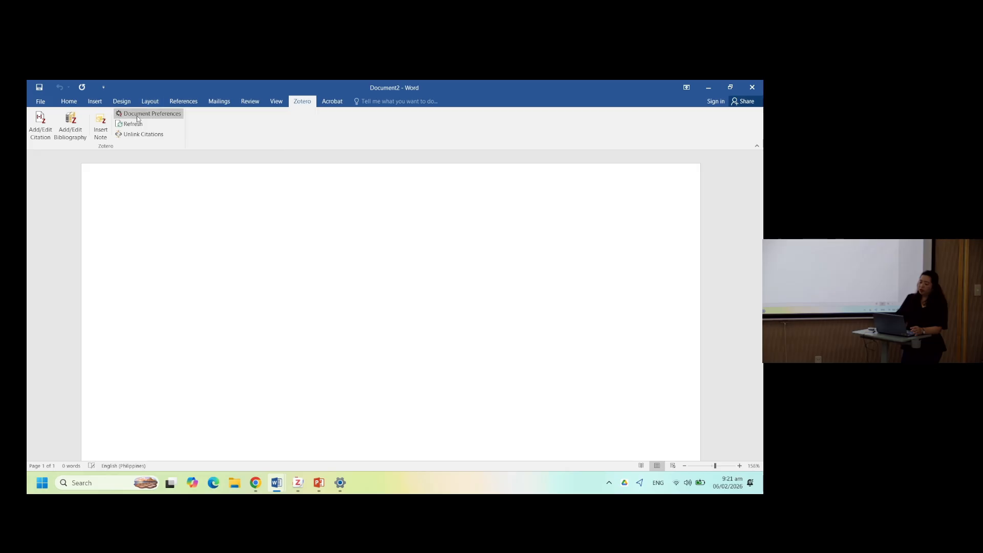
scroll(323, 251, down, 3)
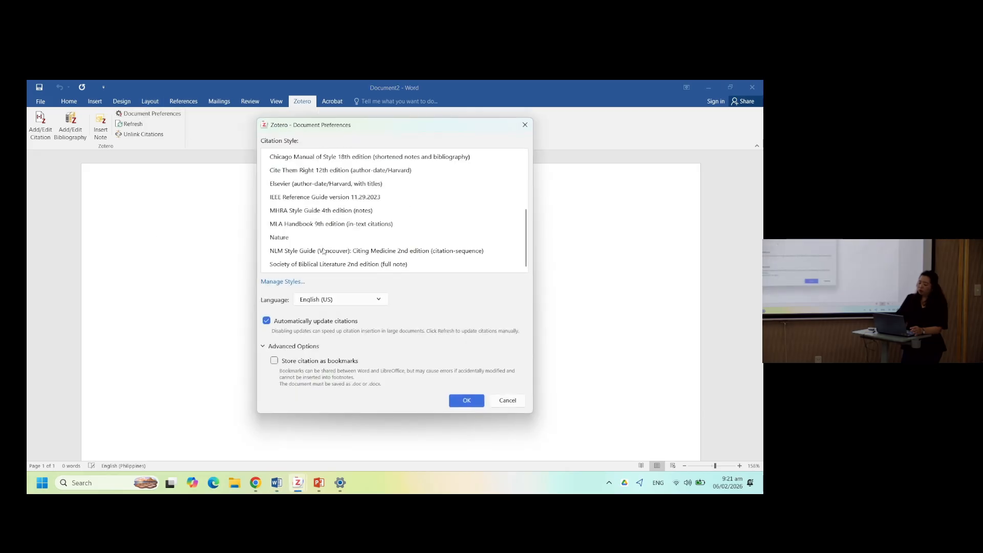
click(323, 264)
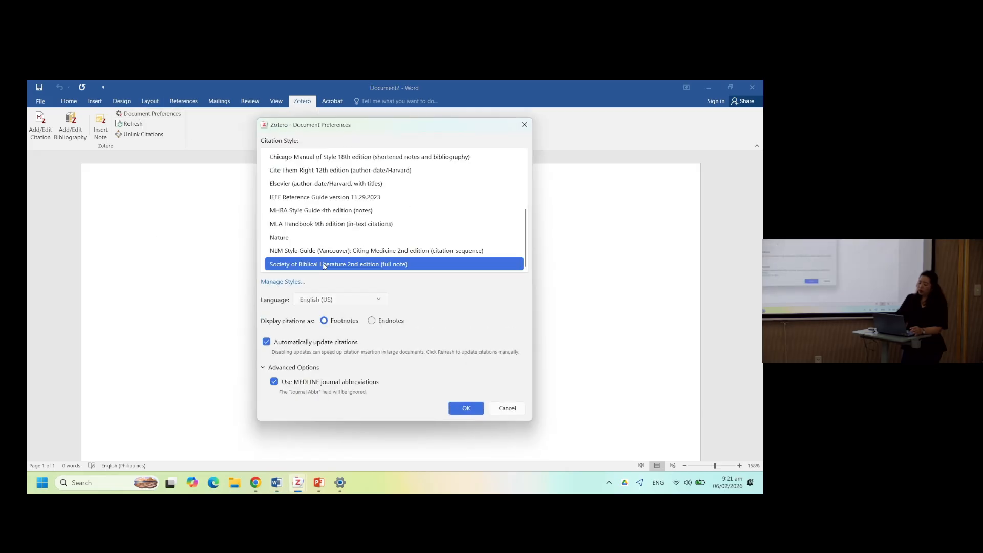
click(464, 410)
- Insert a footnote citation for Hunlede's 2016 An exegetical study of ARAR in Genesis, removing the duplicate entry first
click(47, 133)
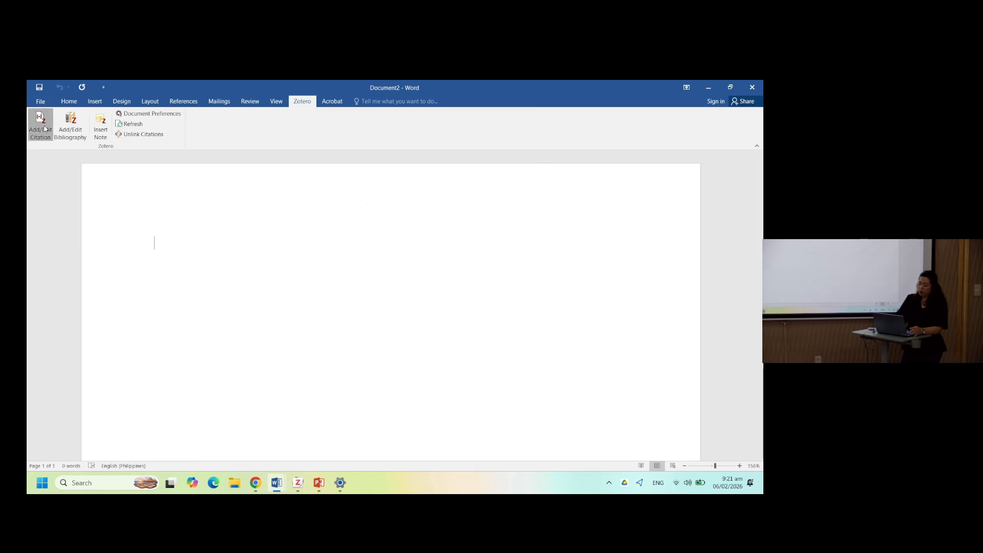
click(368, 264)
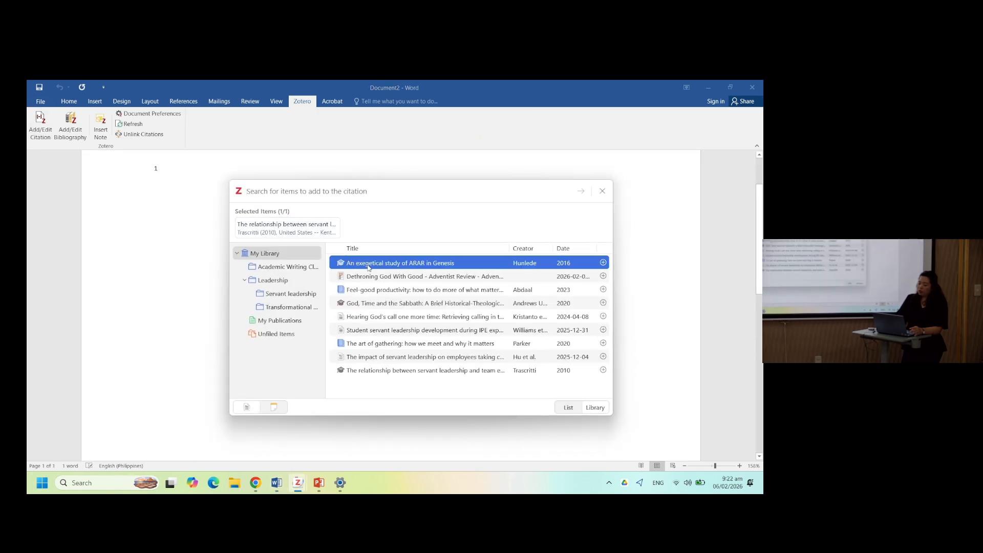
click(449, 269)
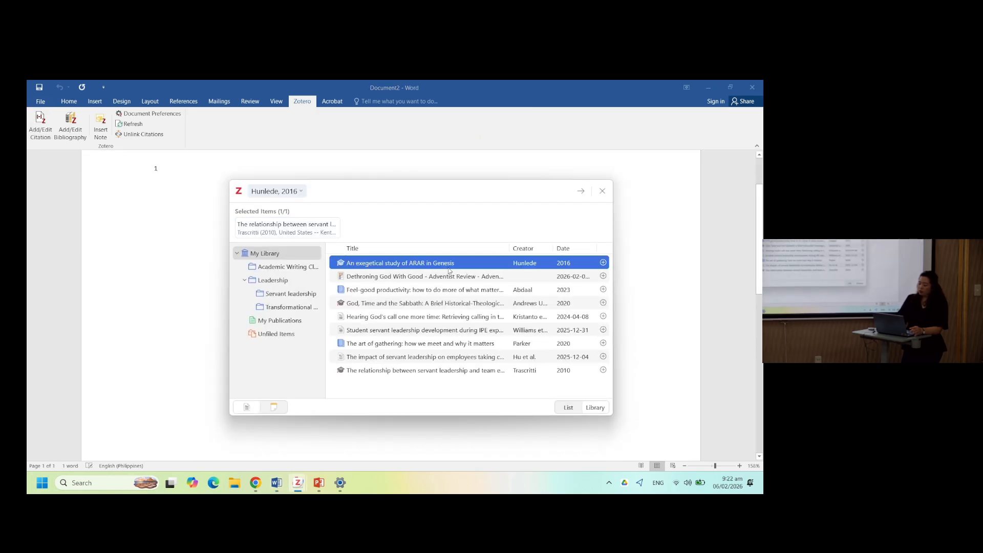
click(449, 270)
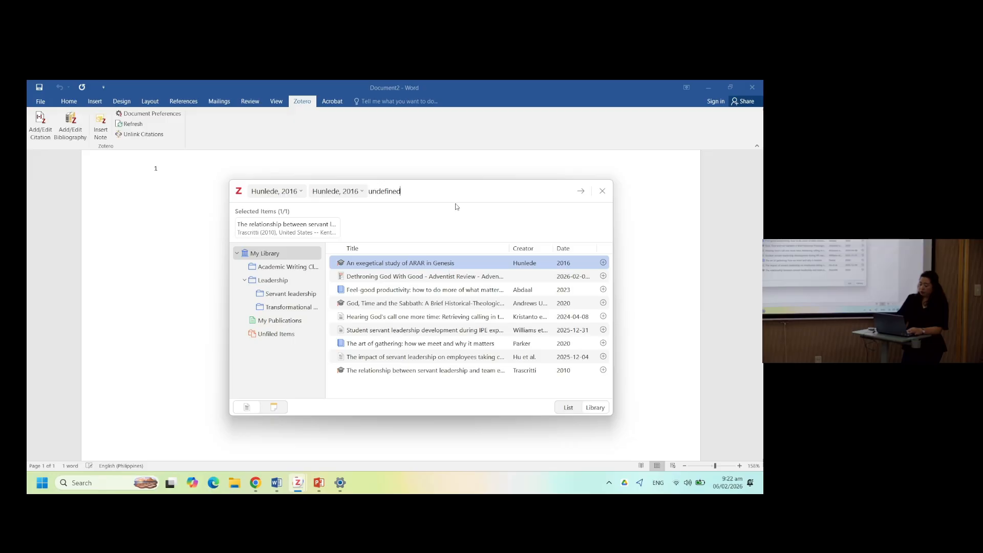
key(BackSpace)
key(BackSpace)
key(BackSpace)
key(BackSpace)
key(BackSpace)
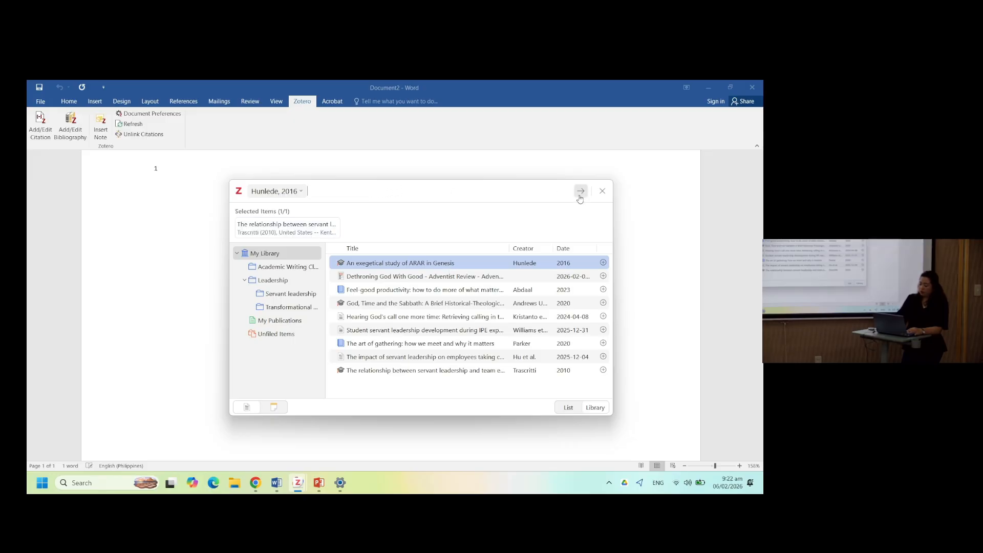
click(580, 191)
scroll(249, 323, down, 3)
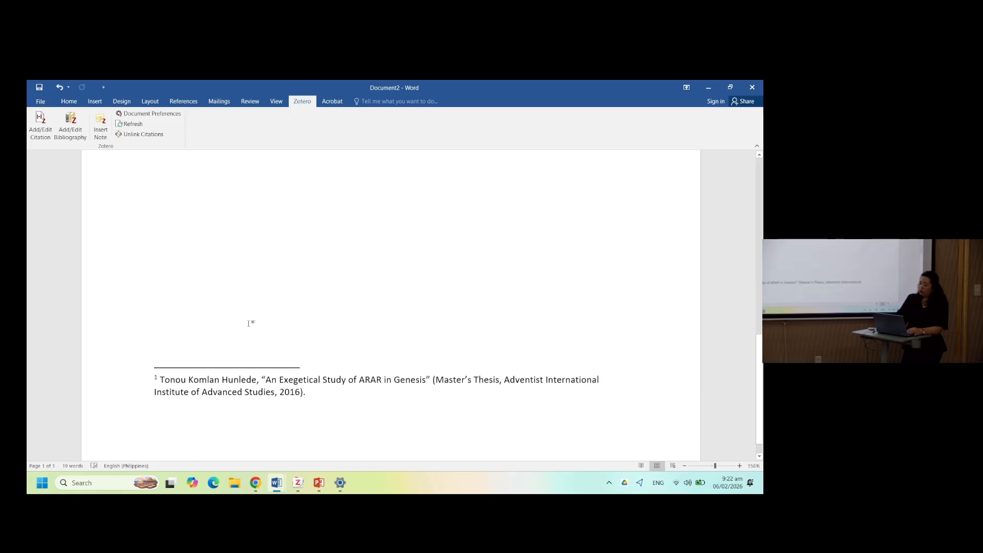
scroll(248, 323, up, 1)
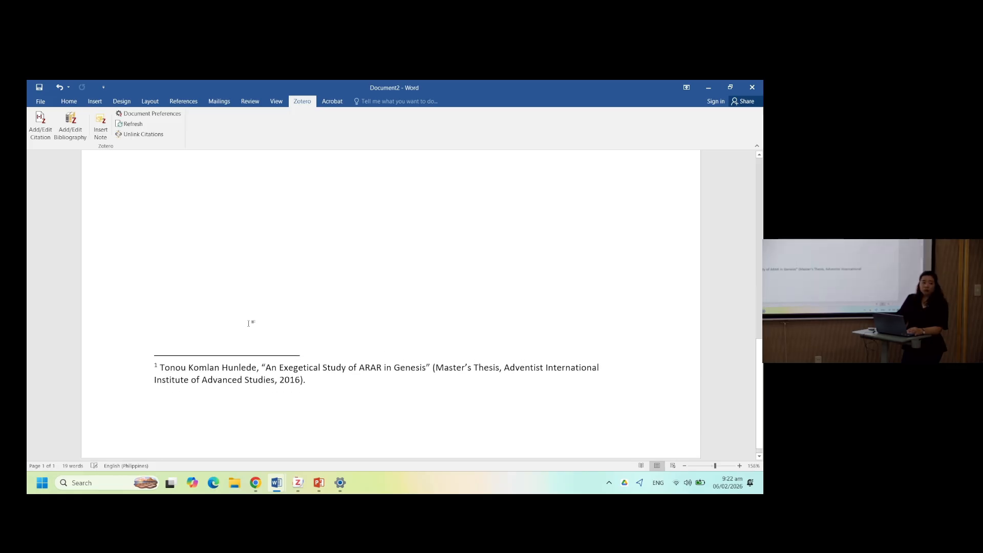
scroll(249, 323, up, 3)
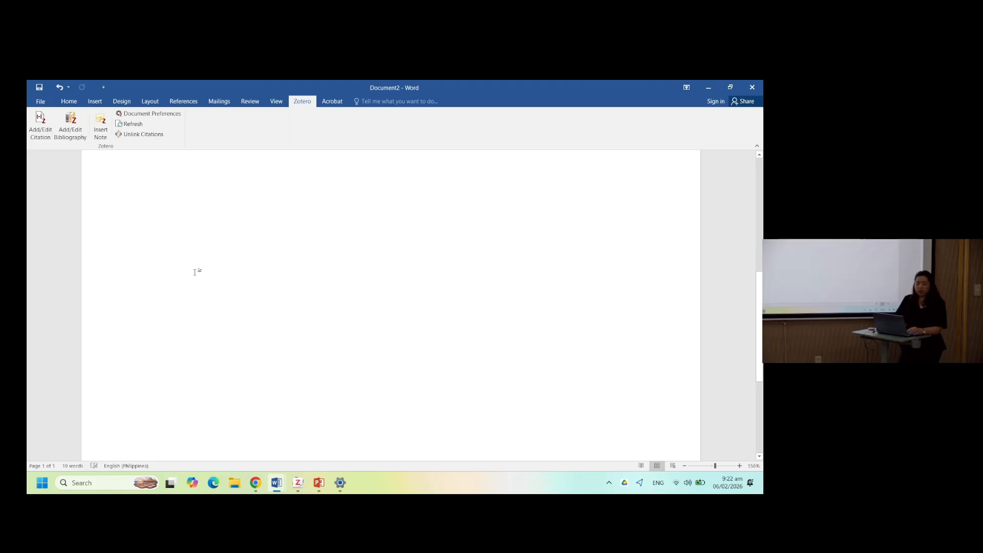
- Open the new document's Zotero preferences to check the style and footnote settings, then cancel
click(164, 114)
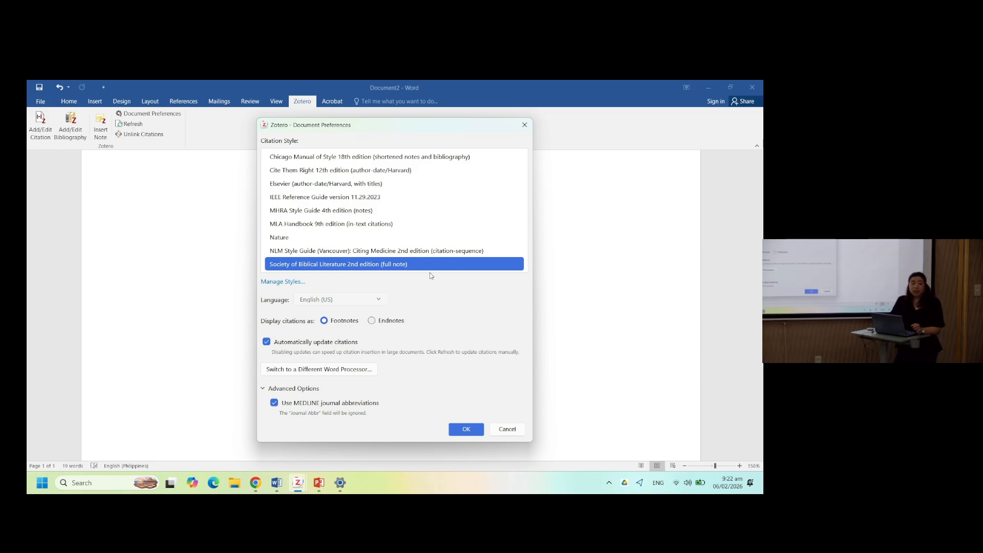
click(505, 433)
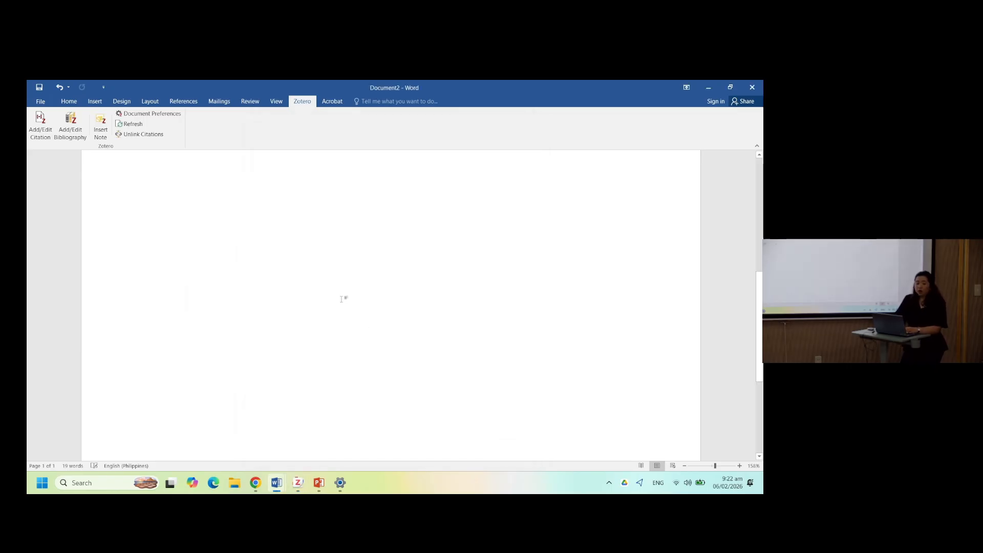
scroll(342, 299, up, 3)
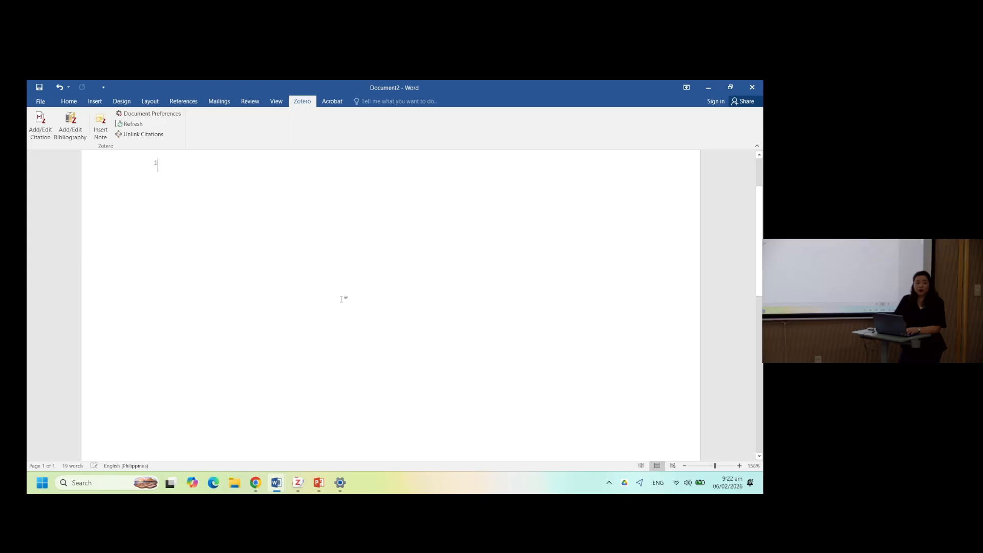
scroll(342, 299, up, 2)
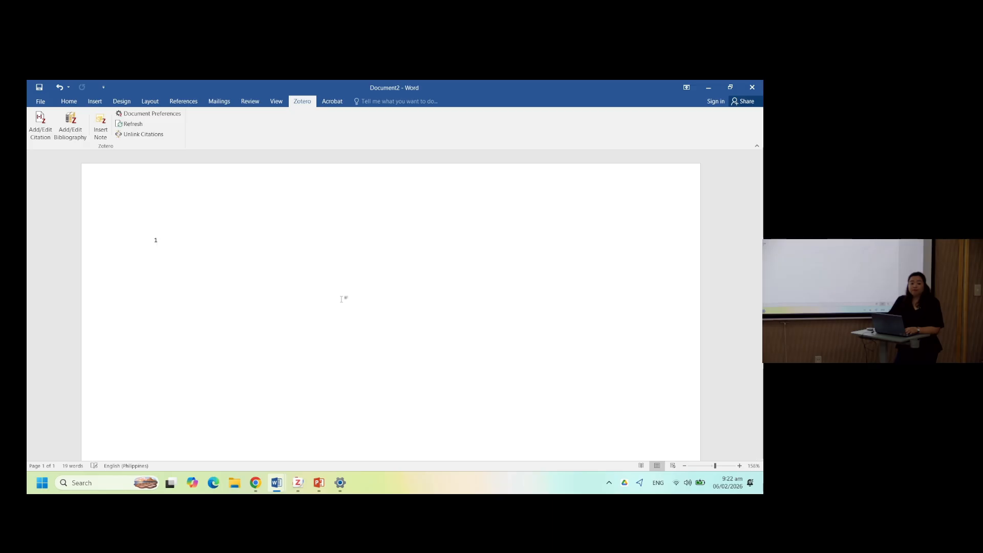
- Switch back to Document1 and return to its Introduction section
key(alt+Tab)
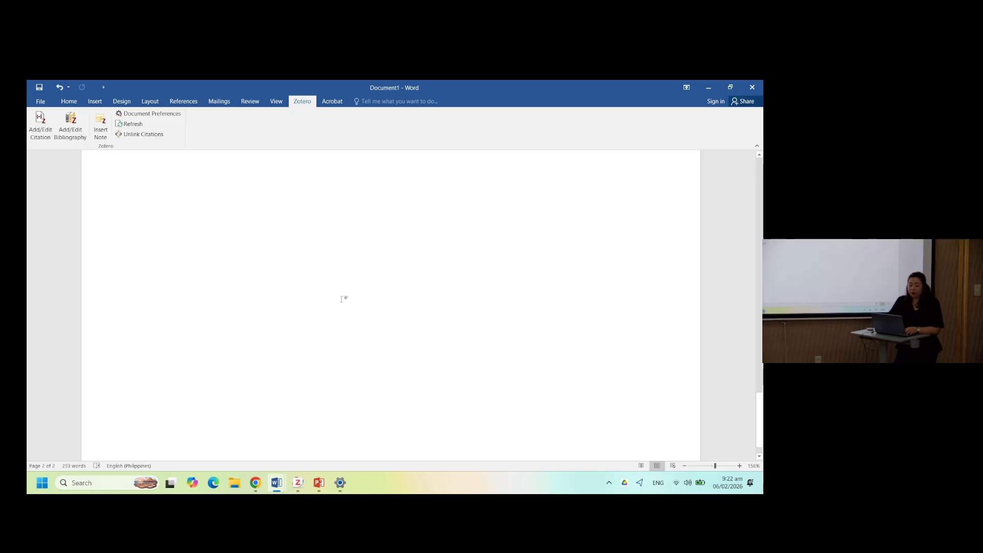
key(alt+Tab)
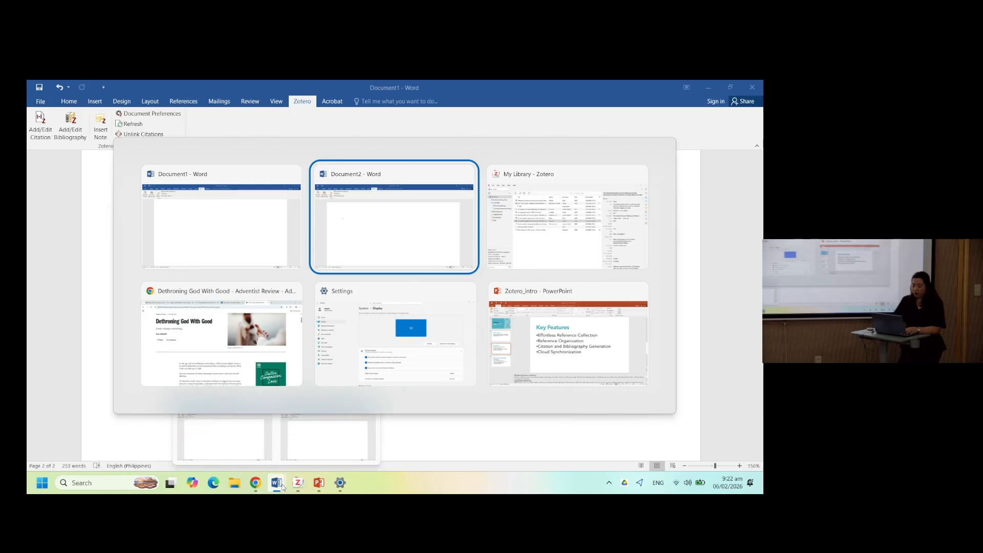
key(alt+Tab)
click(280, 244)
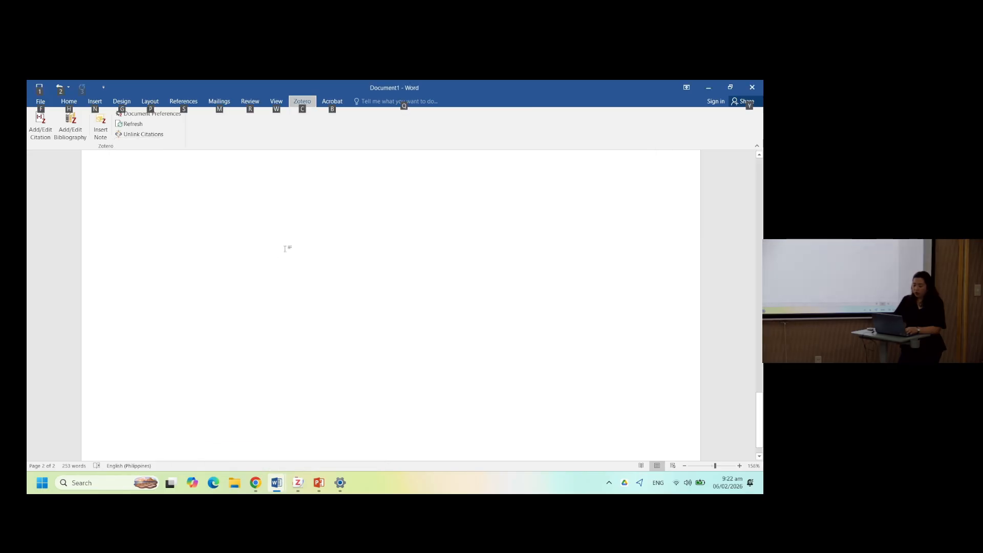
scroll(286, 249, up, 2)
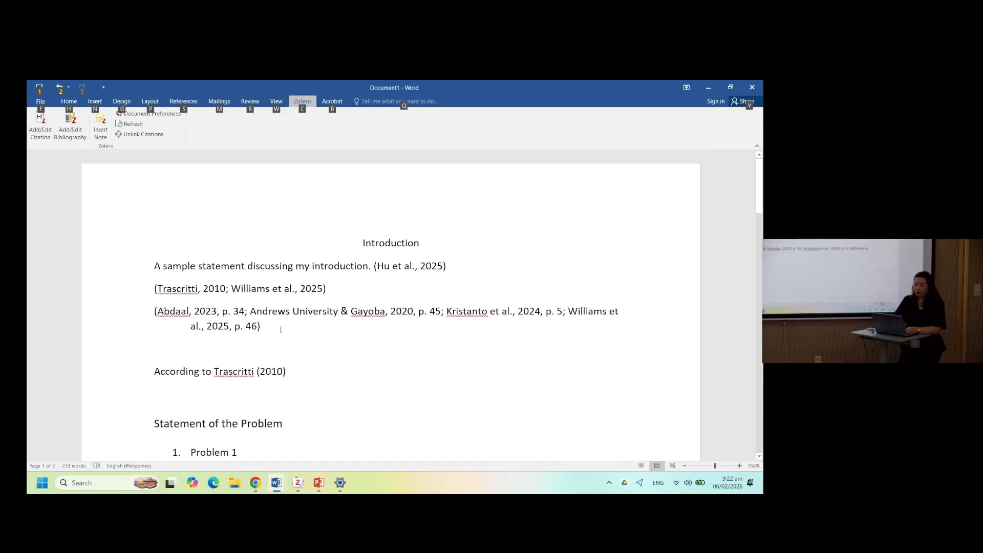
- Add a citation on the blank line below the citations for Abdaal's 2023 Feel-good productivity, with page 78
click(253, 346)
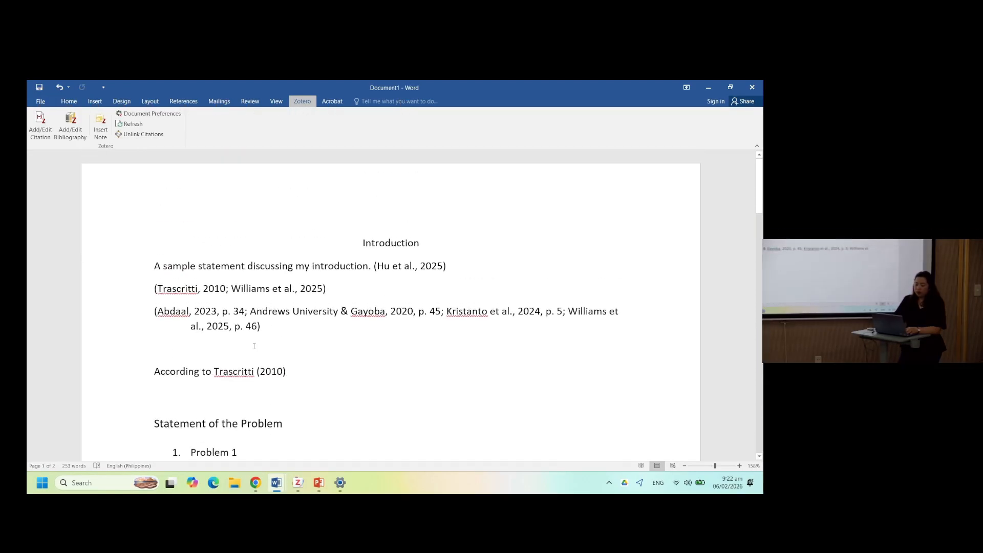
click(40, 124)
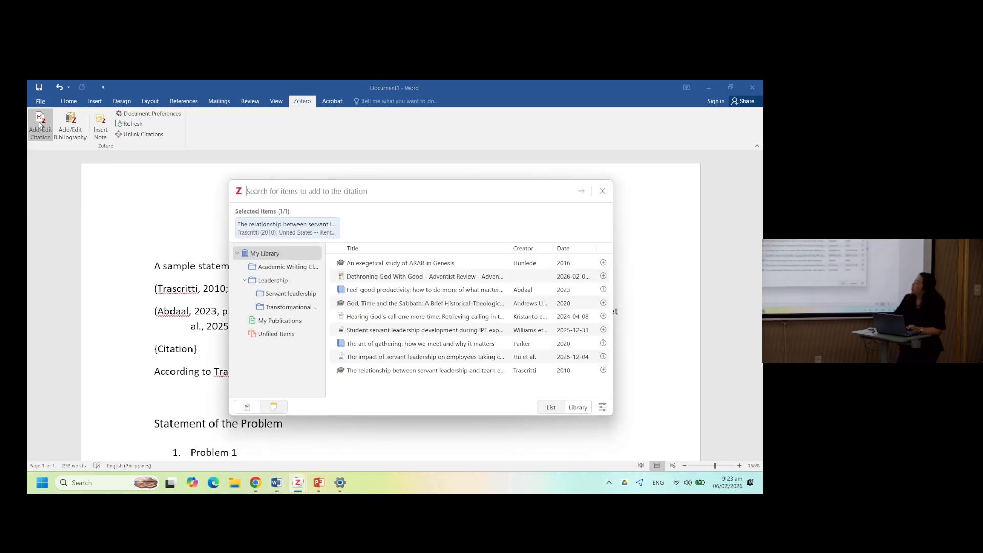
click(386, 293)
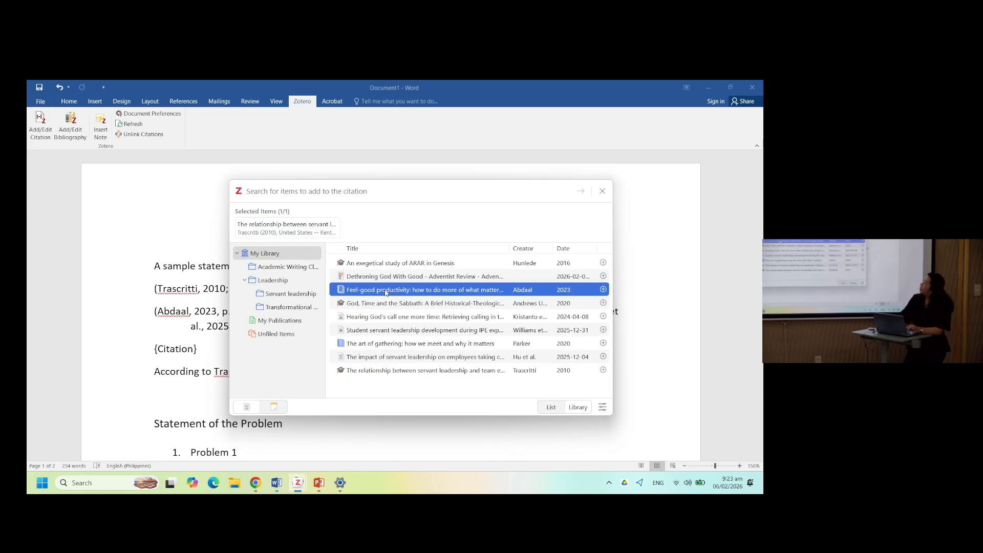
double_click(386, 293)
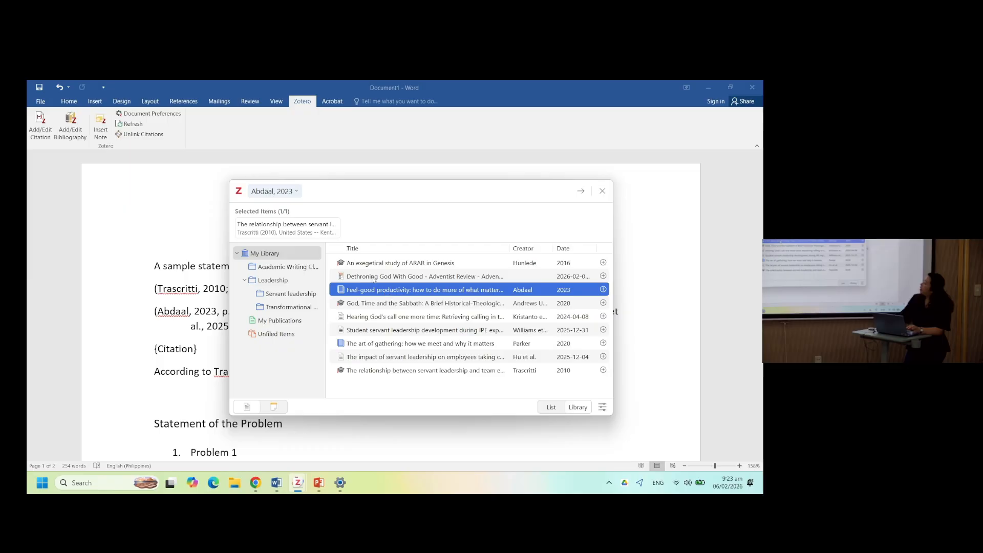
click(297, 196)
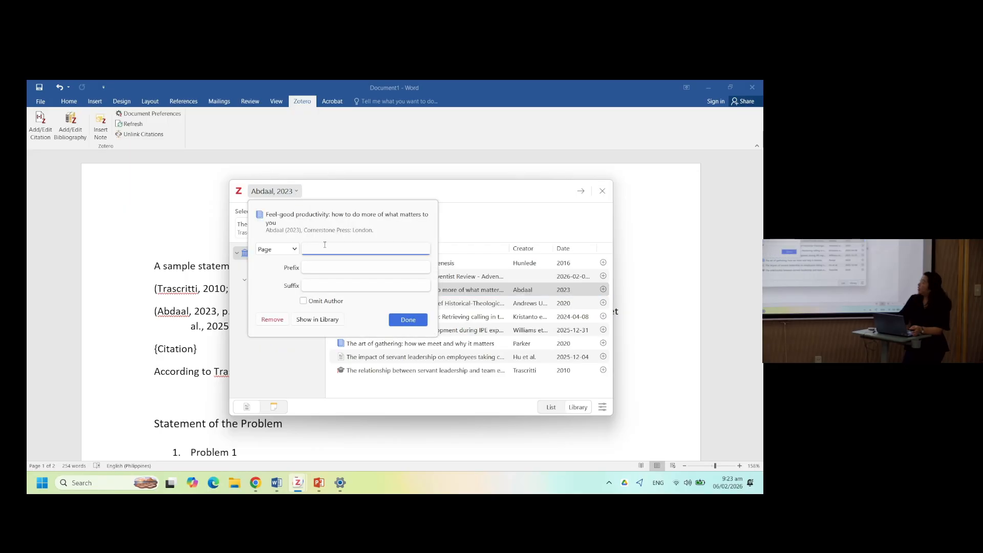
text(78)
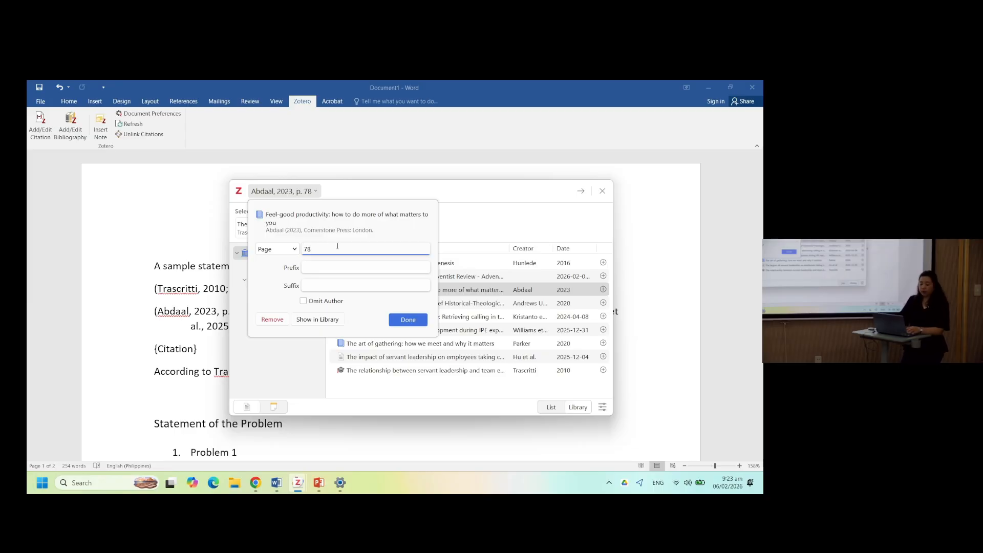
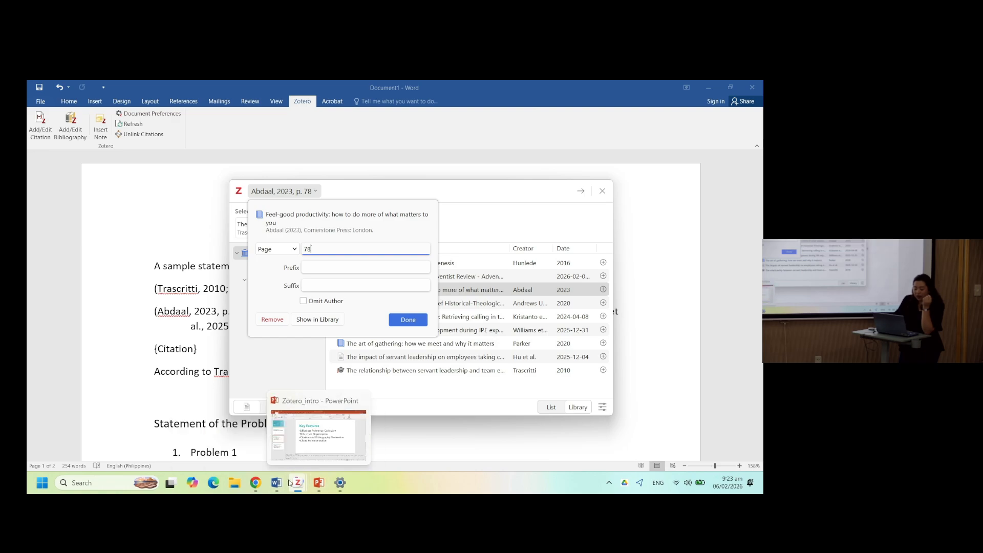
- Switch to the Zotero library and open the Theoretical Framework note under Hu et al.'s impact of servant leadership article
mouse_move(286, 481)
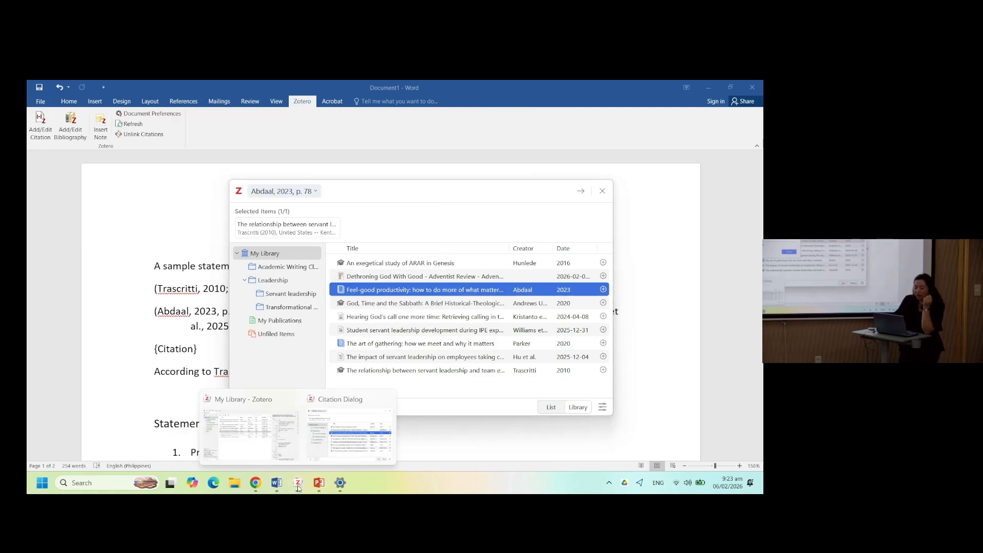
click(267, 437)
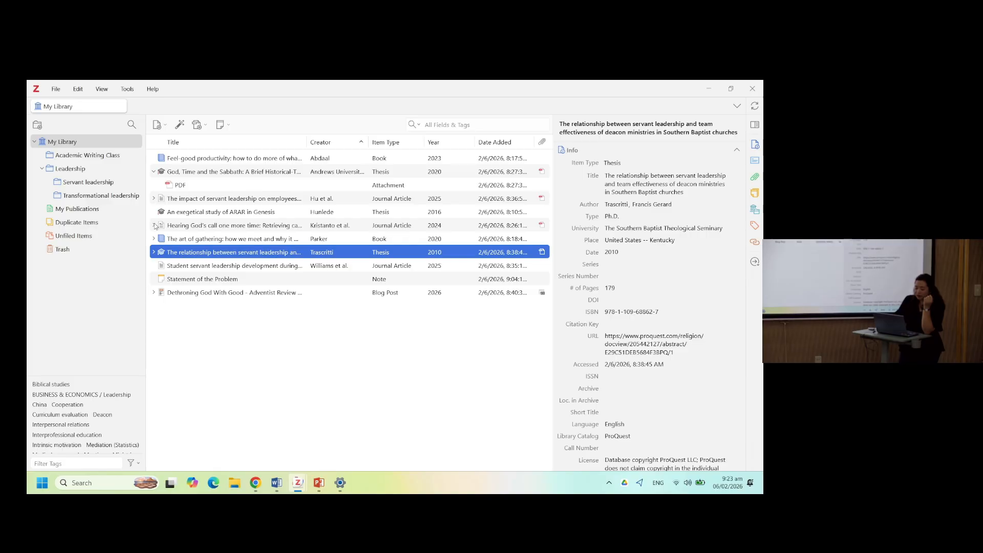
click(169, 225)
click(154, 198)
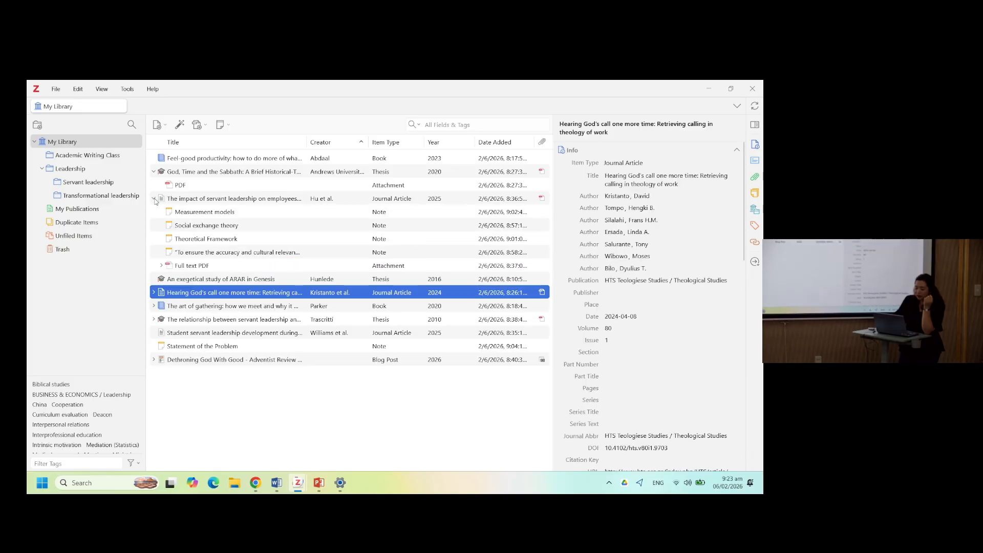
double_click(195, 239)
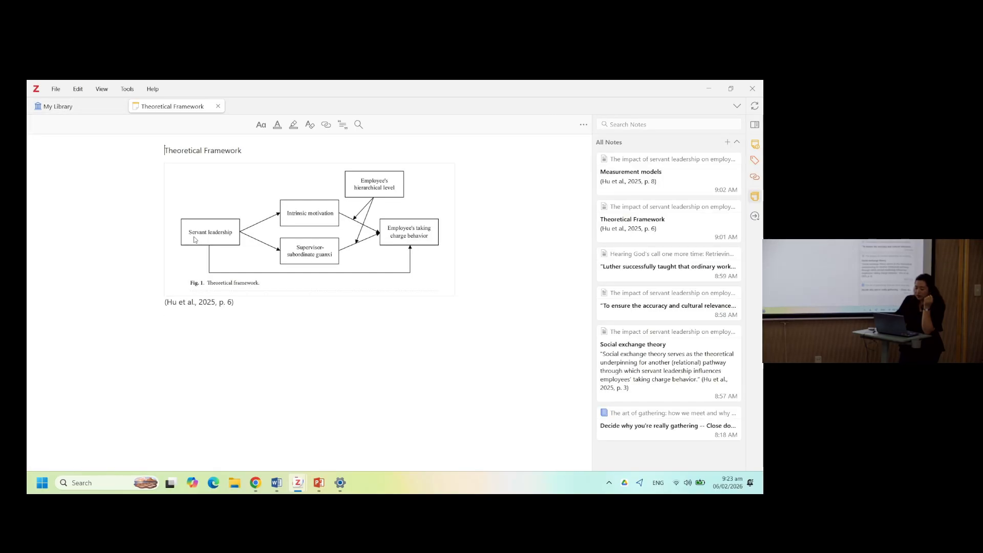
- Open the Measurement models note and go to its linked table on page 8 of the PDF
click(663, 216)
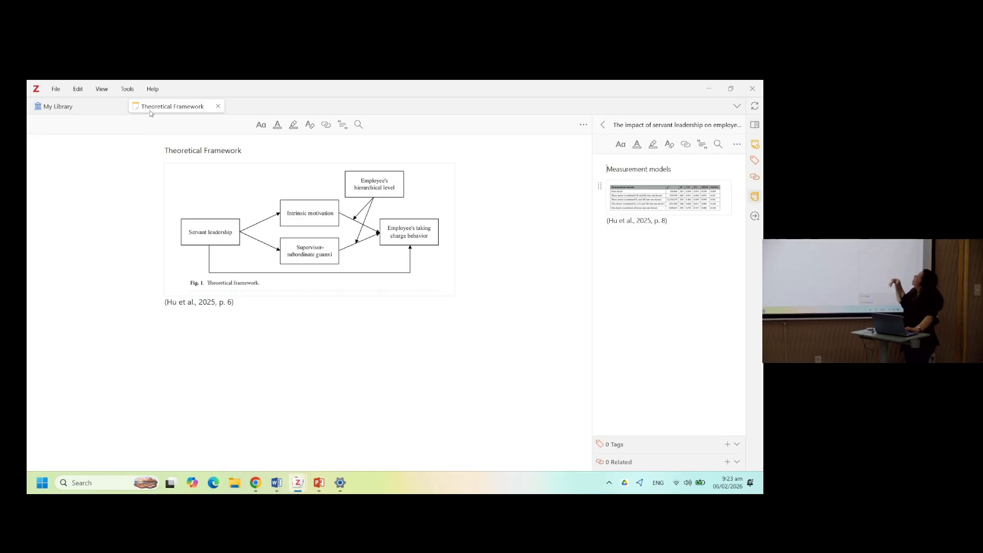
mouse_move(652, 208)
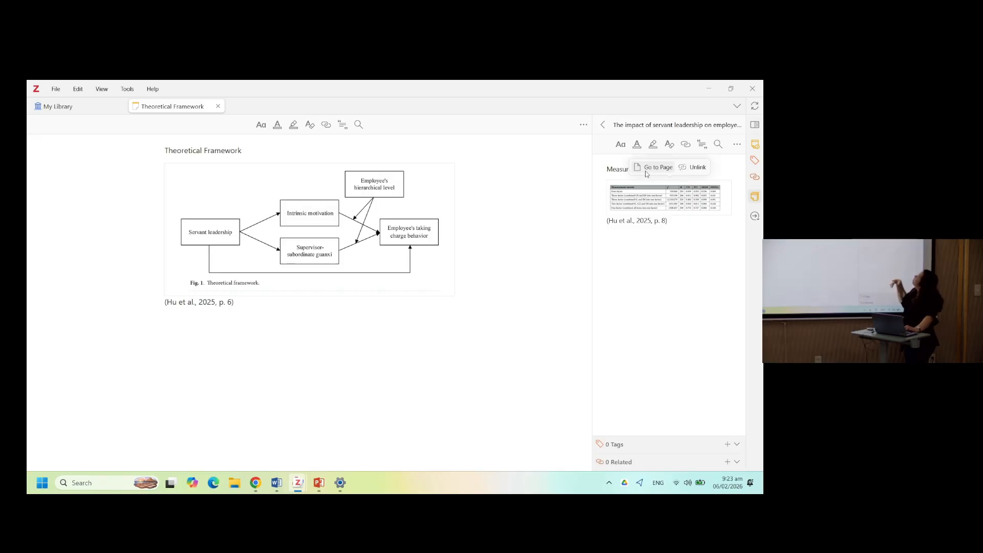
click(646, 173)
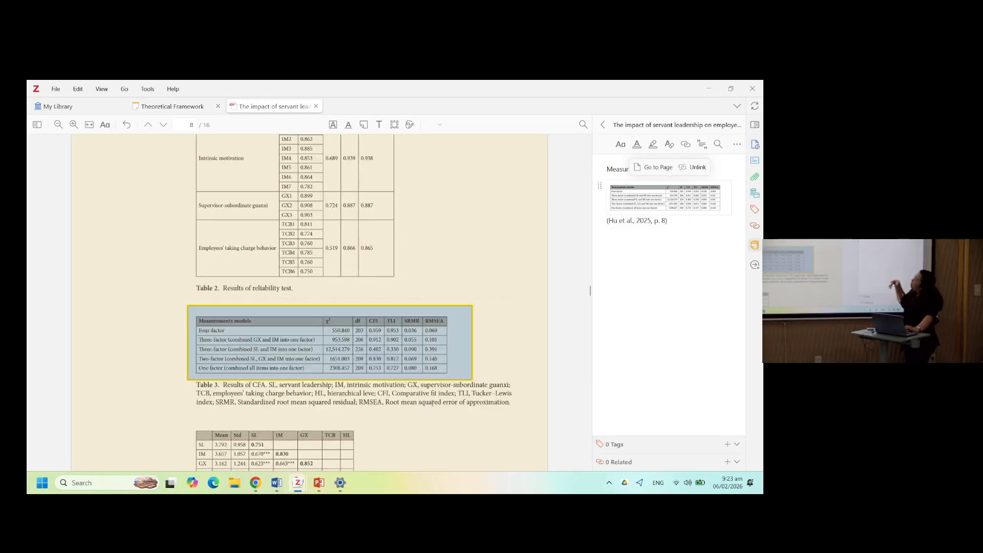
scroll(460, 391, down, 3)
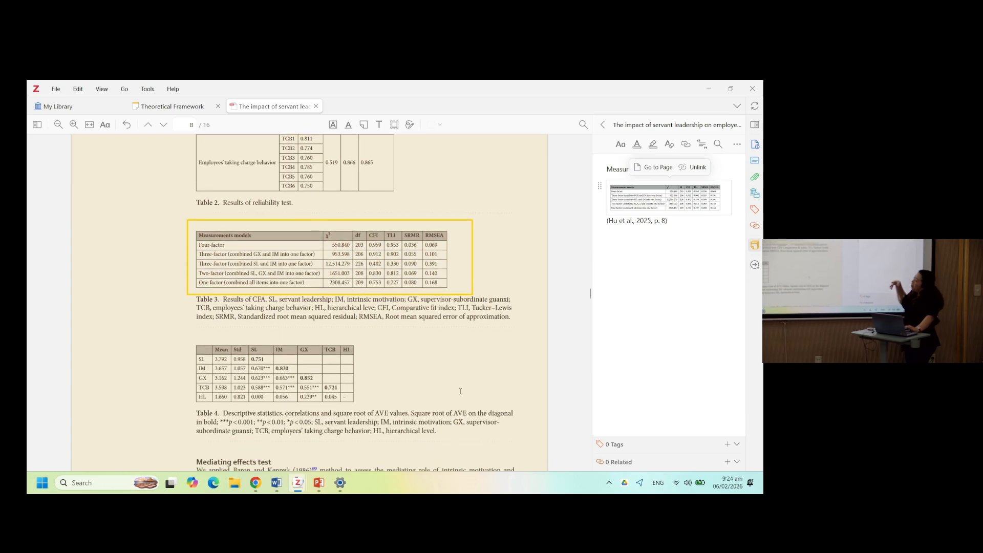
scroll(460, 391, down, 3)
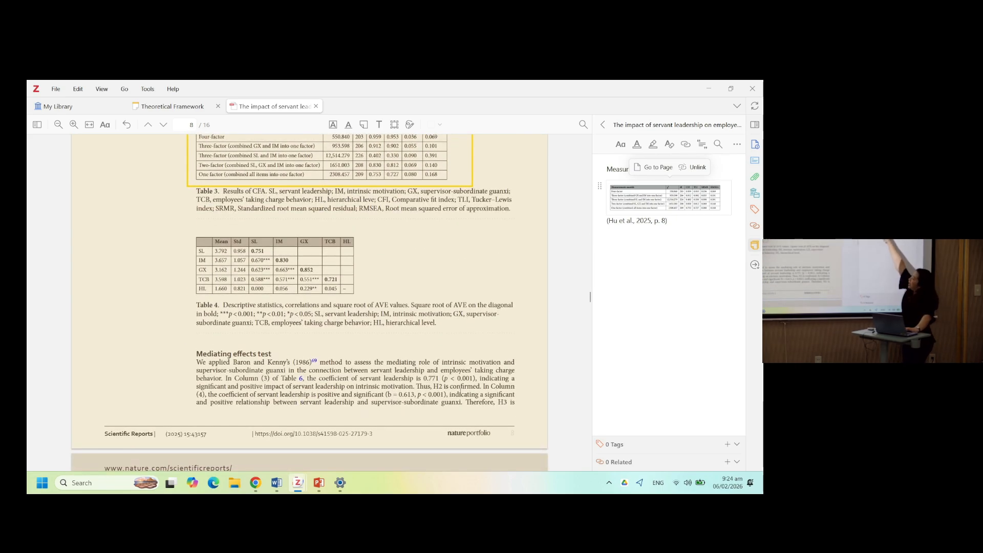
scroll(461, 392, up, 1)
scroll(460, 392, up, 1)
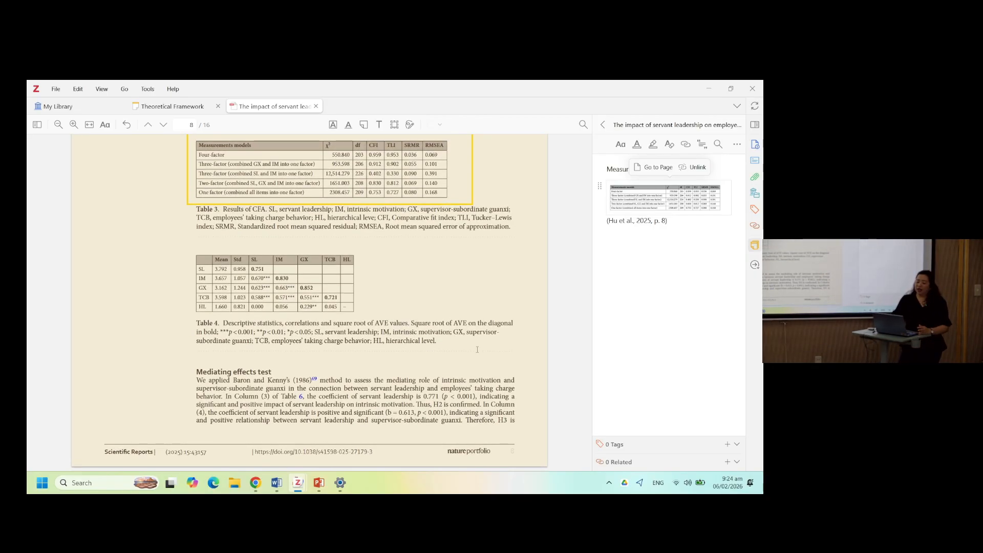
- Return to Document1, clear the citation placeholder and discard the pending citation changes
key(alt+Tab)
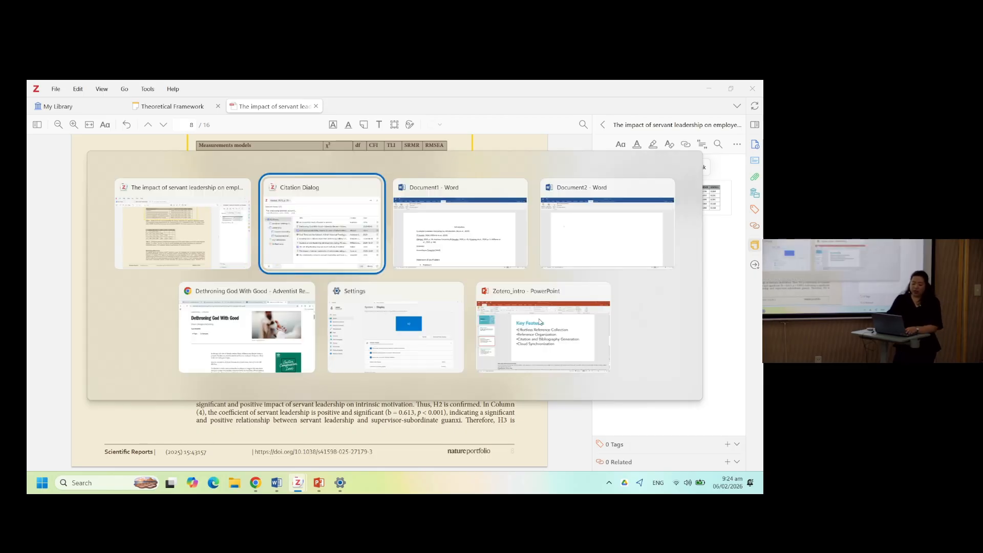
key(alt+Tab)
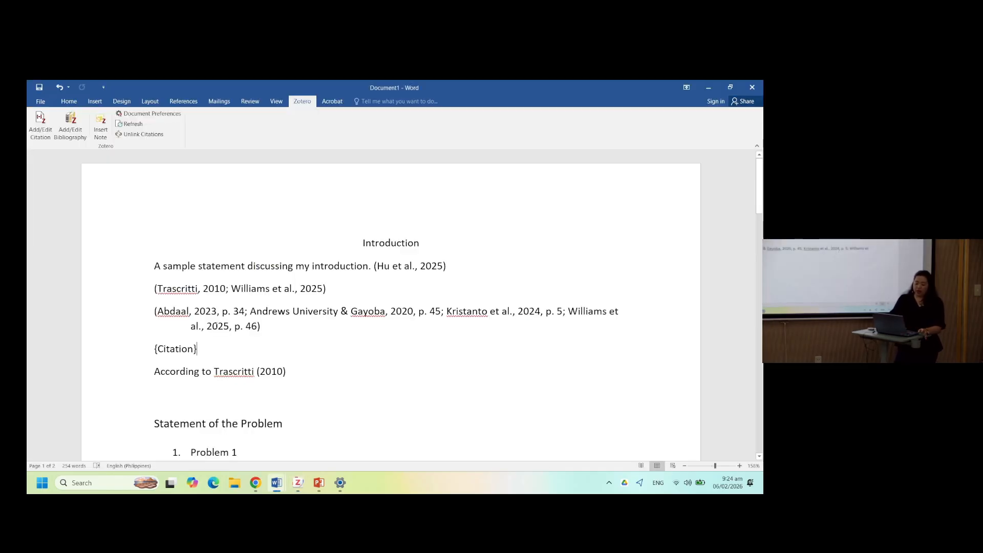
key(BackSpace)
key(BackSpace)
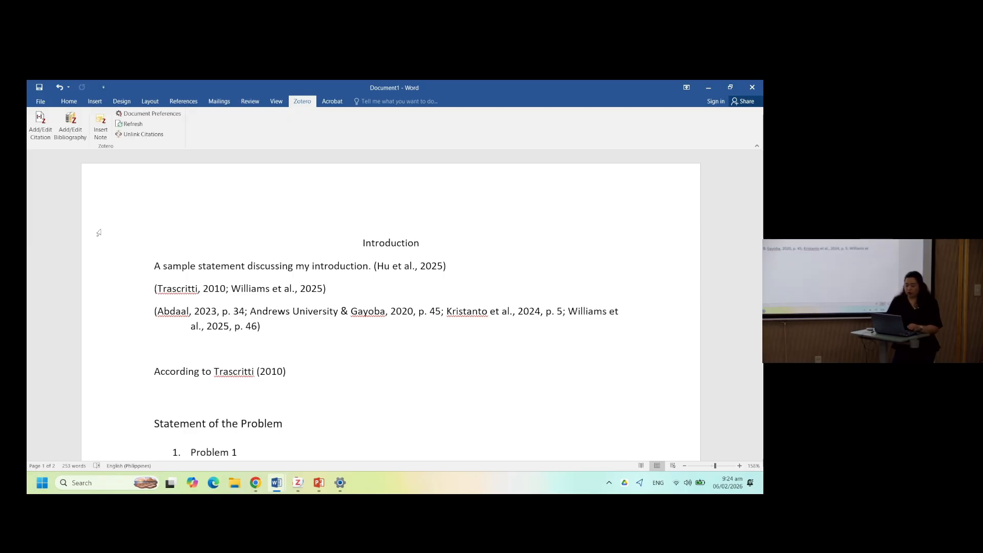
click(51, 133)
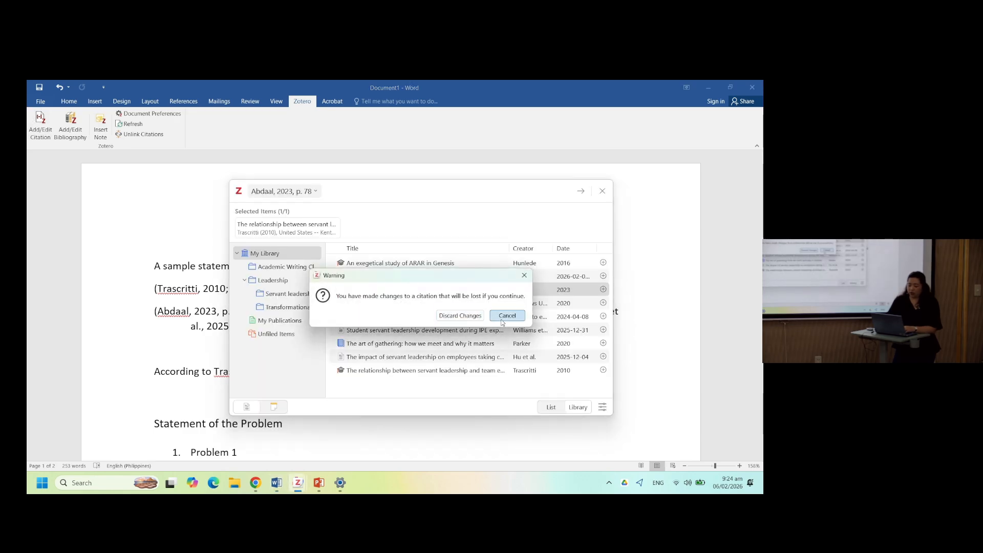
click(479, 320)
click(580, 191)
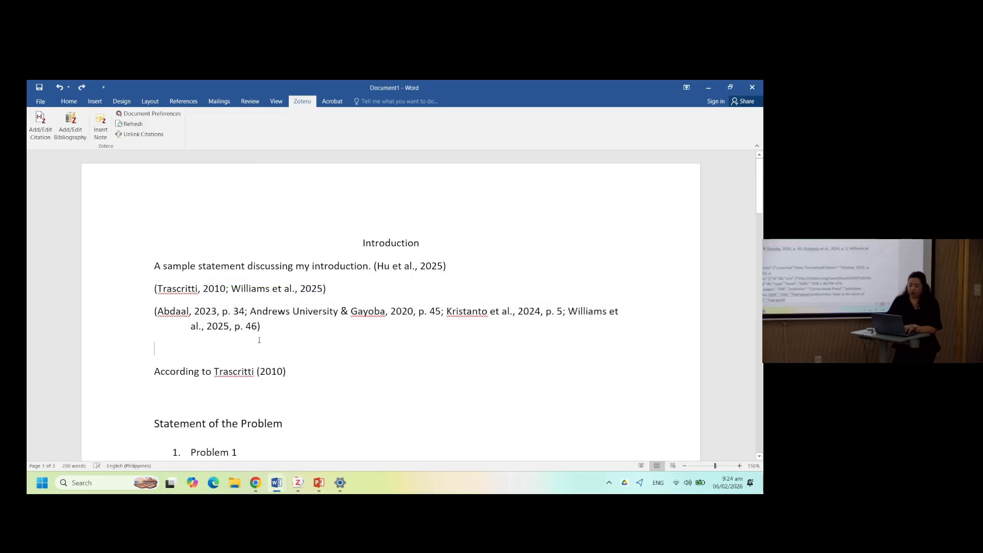
- Insert a citation for Abdaal's 2023 Feel-good productivity with page 89 on the blank line
click(41, 130)
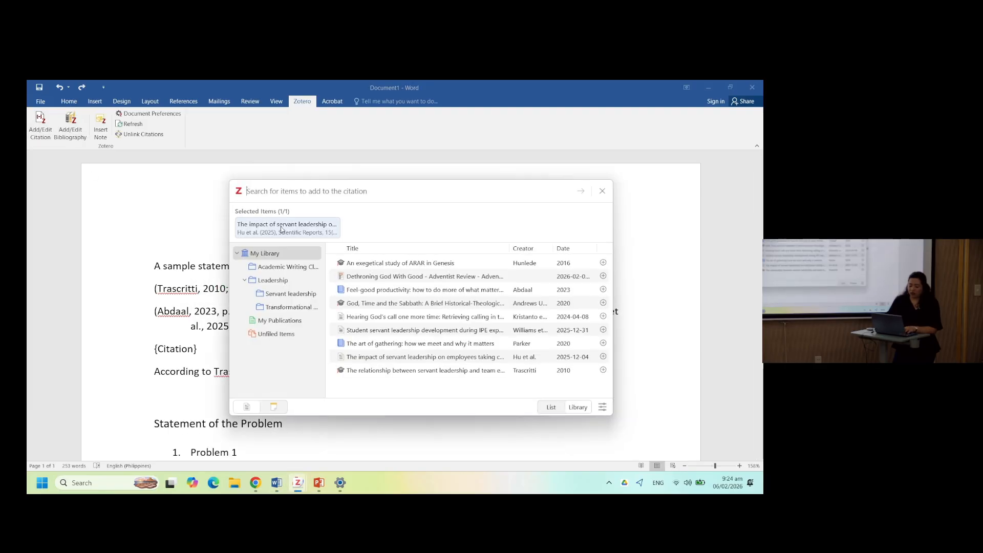
click(365, 294)
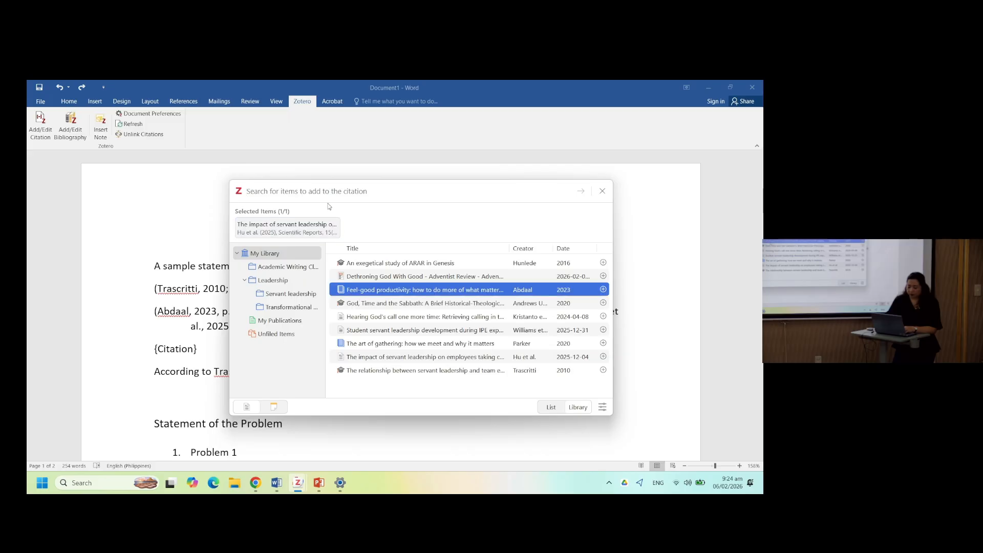
click(369, 294)
click(279, 192)
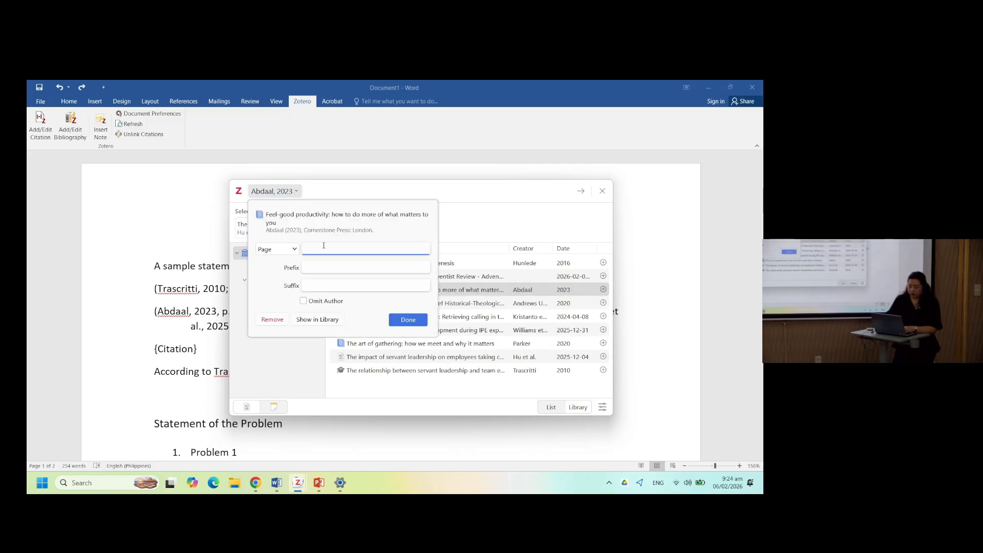
text(89)
key(Return)
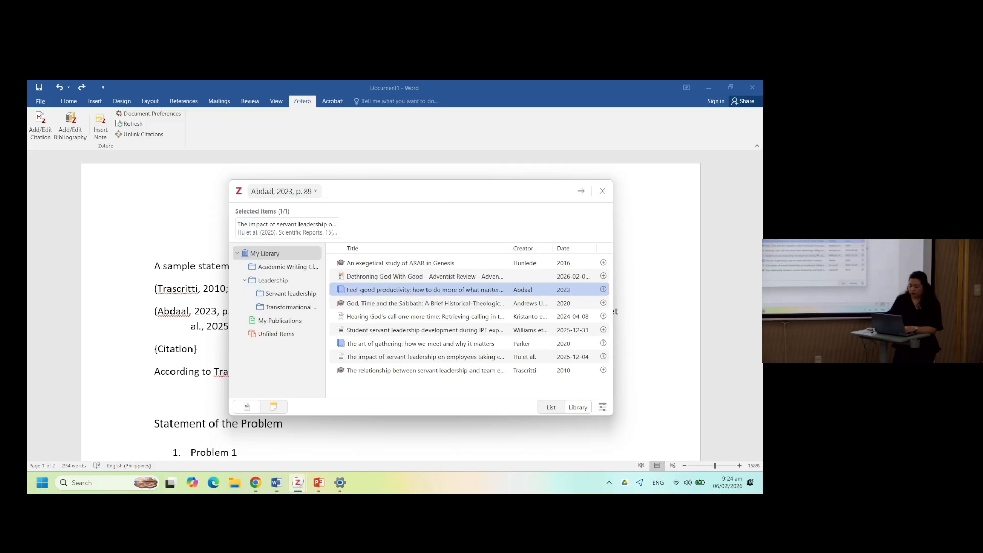
click(581, 190)
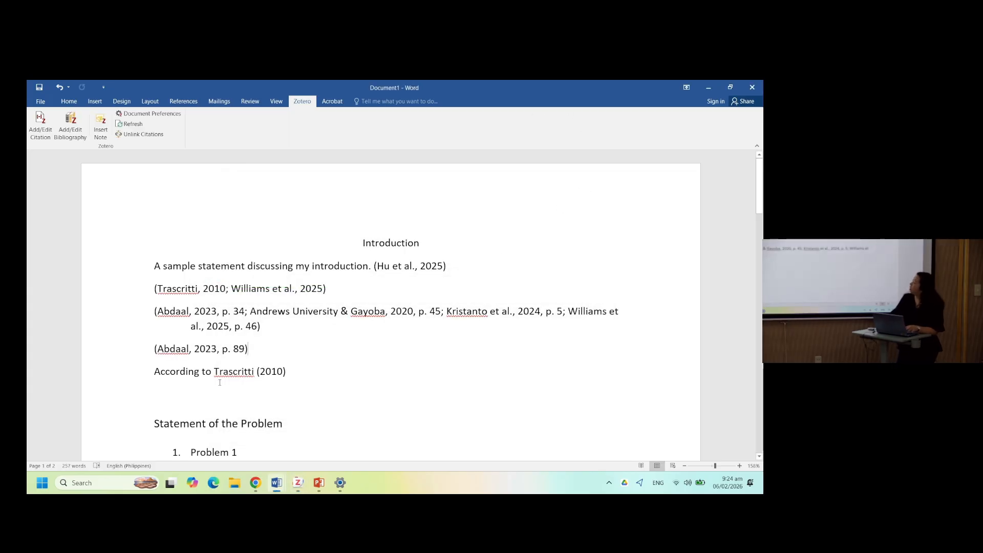
- Insert a citation for Parker's 2020 The art of gathering on the line below the Kristanto quotation
scroll(228, 359, down, 3)
scroll(220, 384, down, 15)
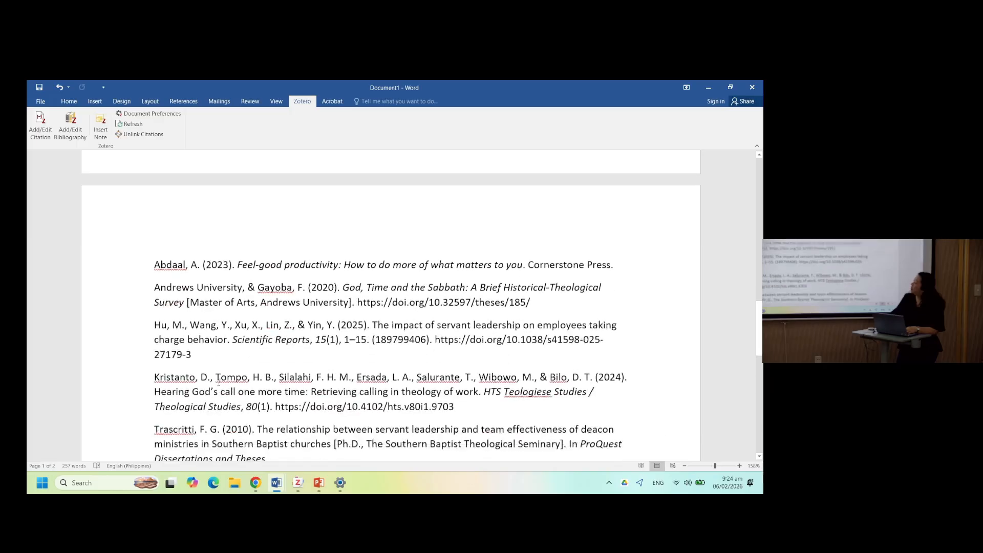
scroll(219, 383, up, 3)
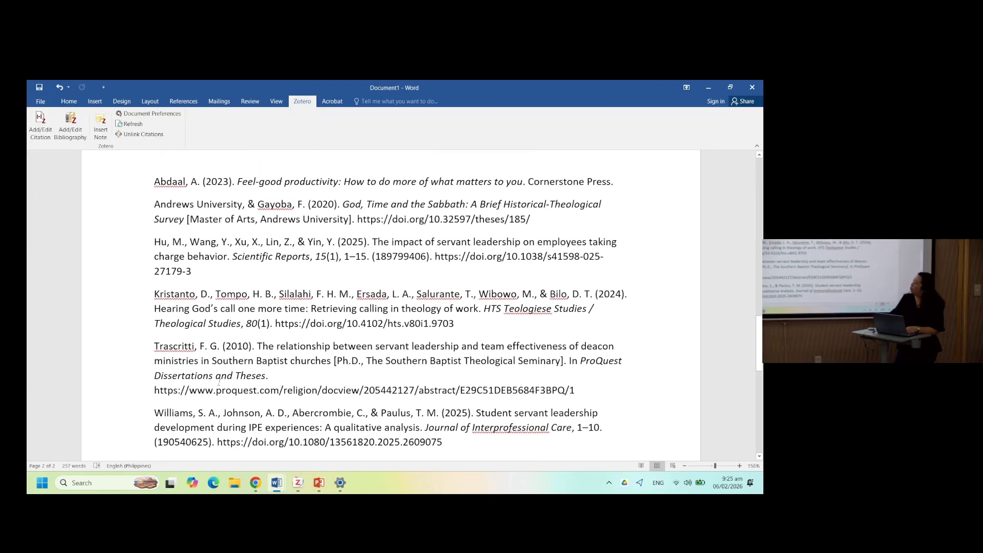
scroll(219, 382, up, 1)
scroll(220, 382, up, 4)
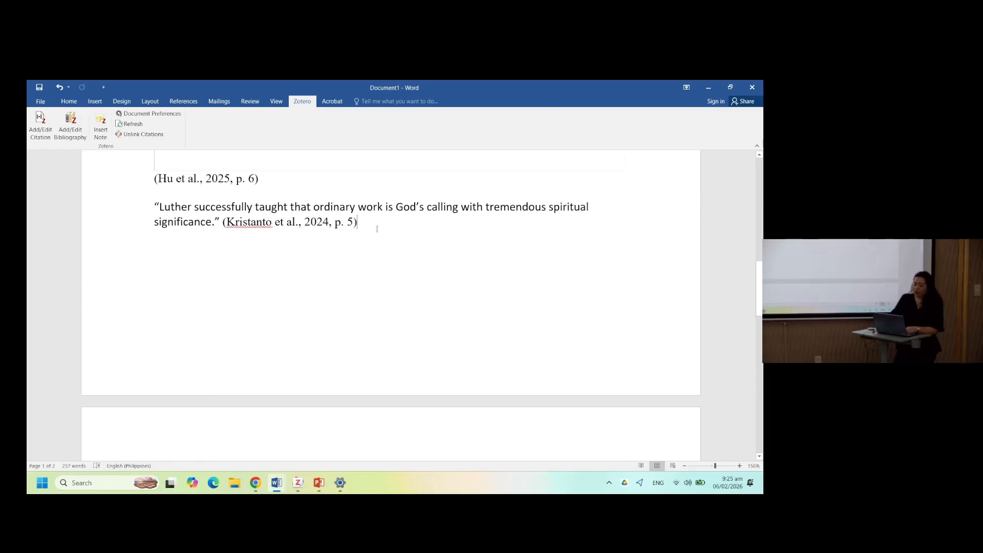
click(51, 122)
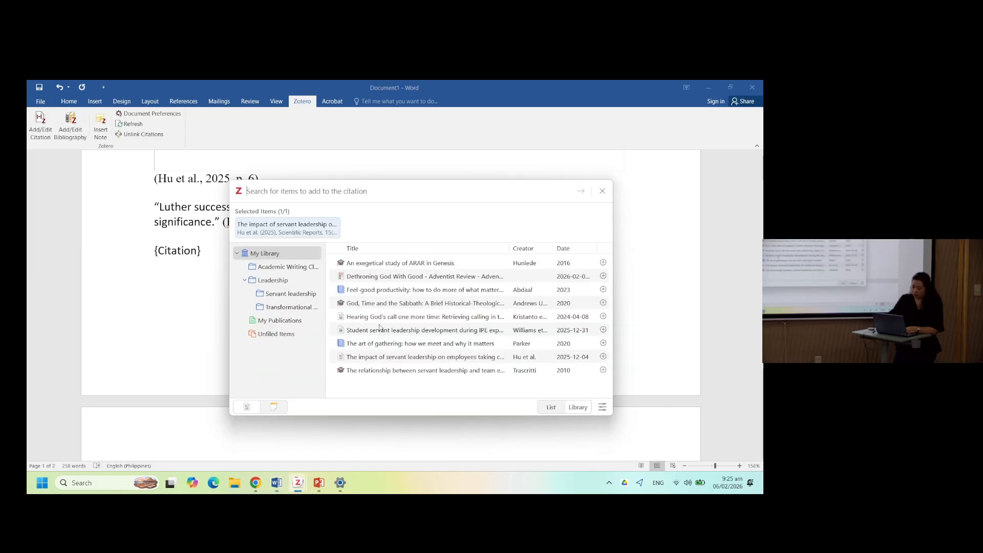
click(399, 359)
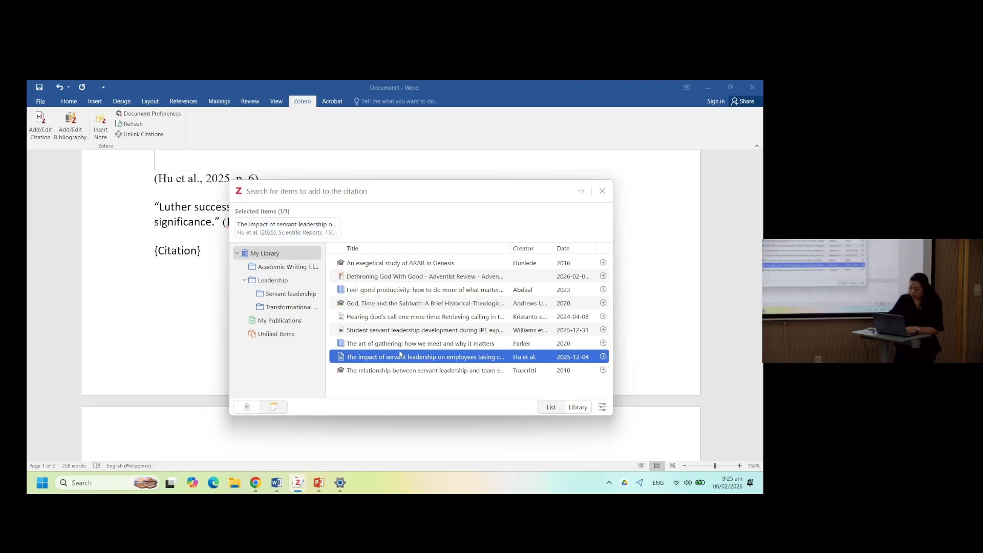
click(402, 344)
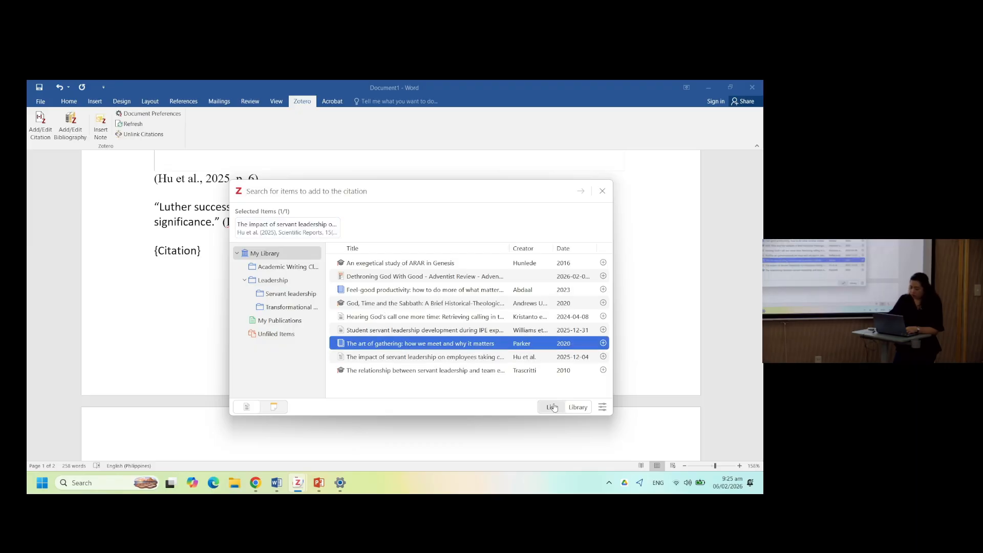
click(603, 343)
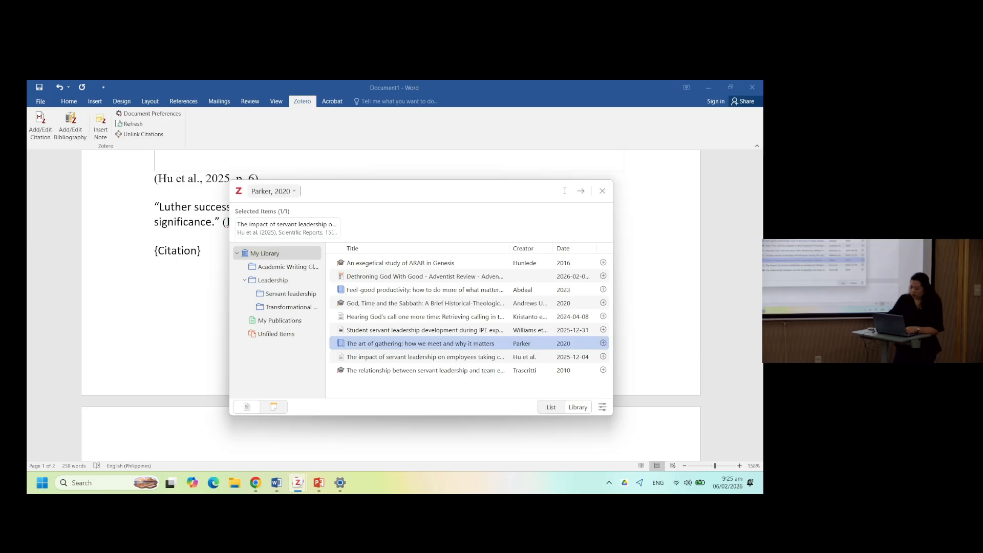
click(580, 191)
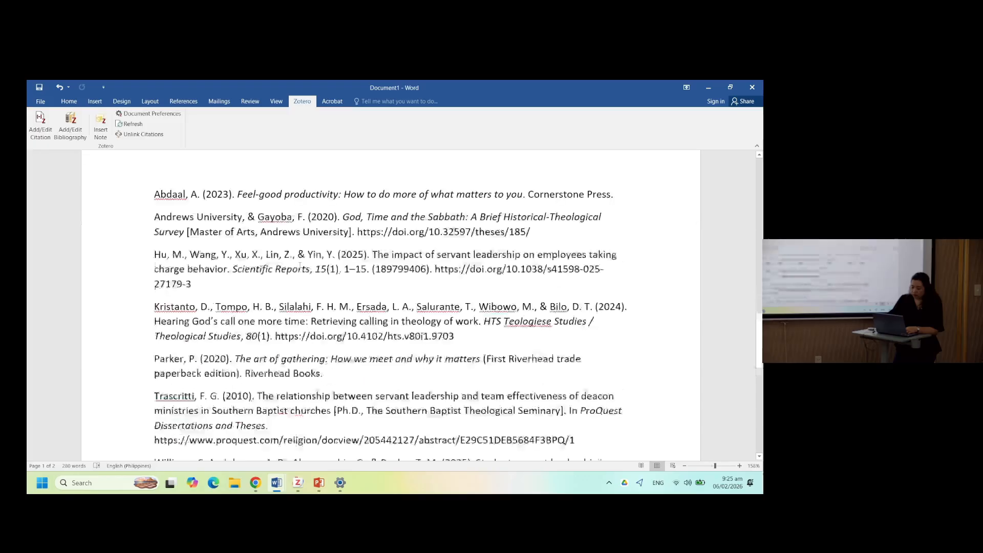
- Review the bibliography entries at the end of the document
scroll(300, 265, down, 3)
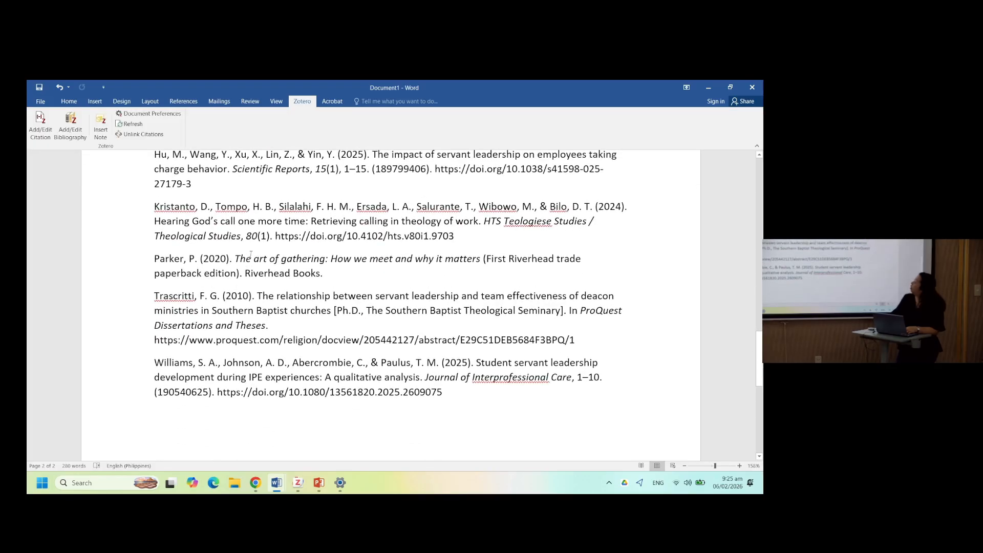
click(209, 259)
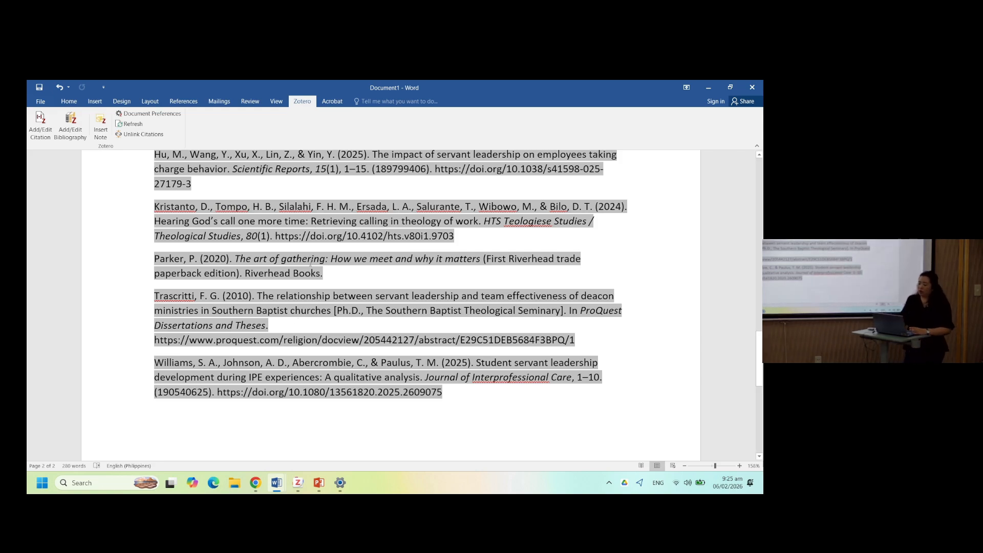
scroll(316, 230, up, 3)
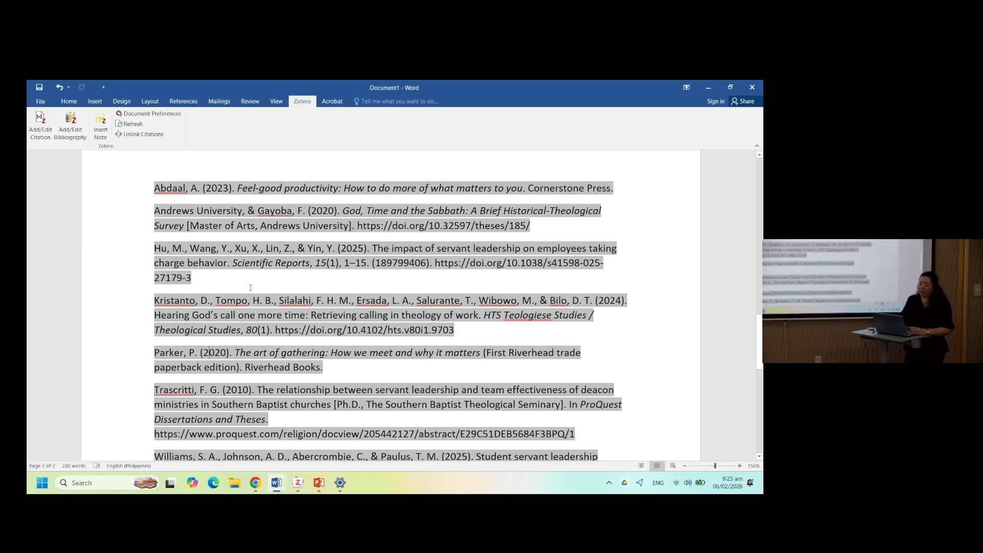
scroll(250, 287, down, 3)
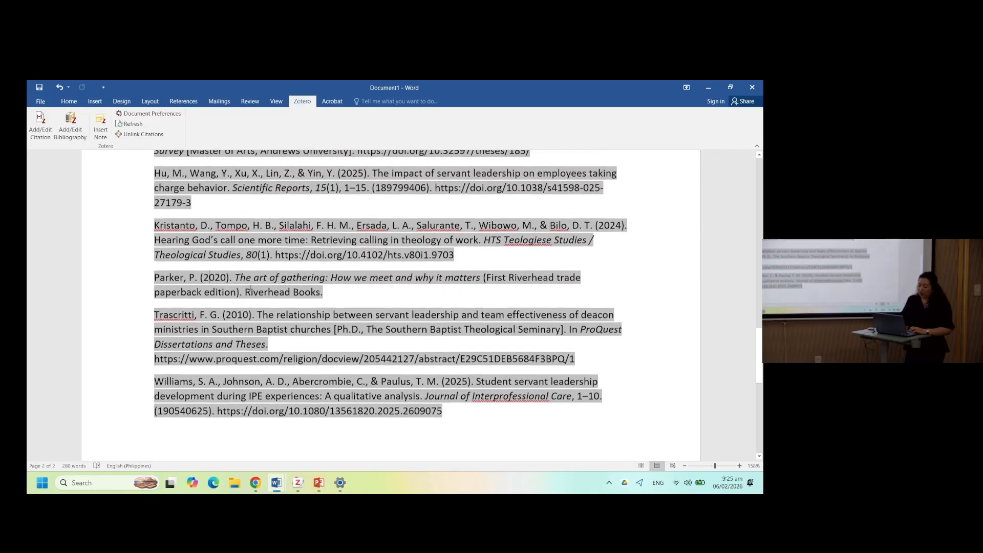
scroll(251, 287, down, 1)
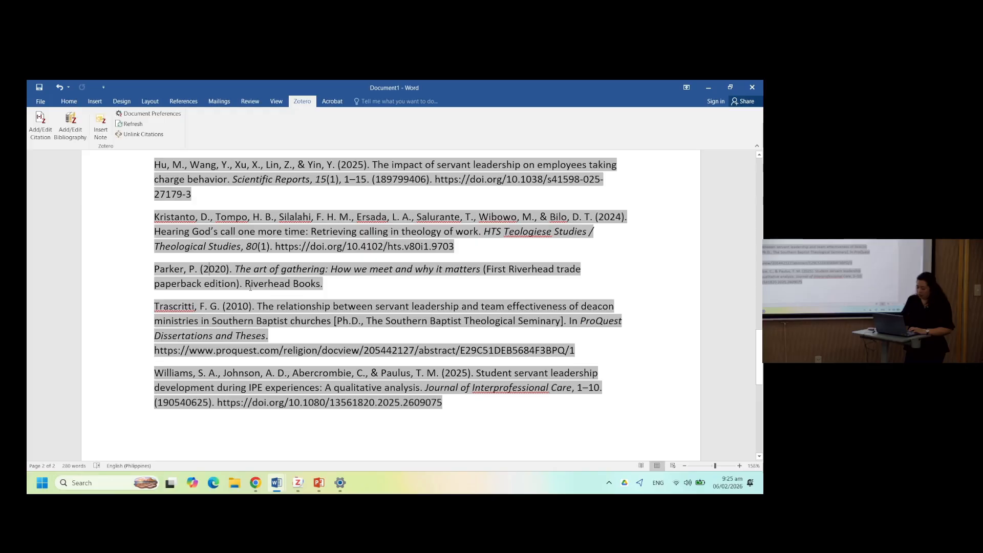
scroll(251, 288, up, 1)
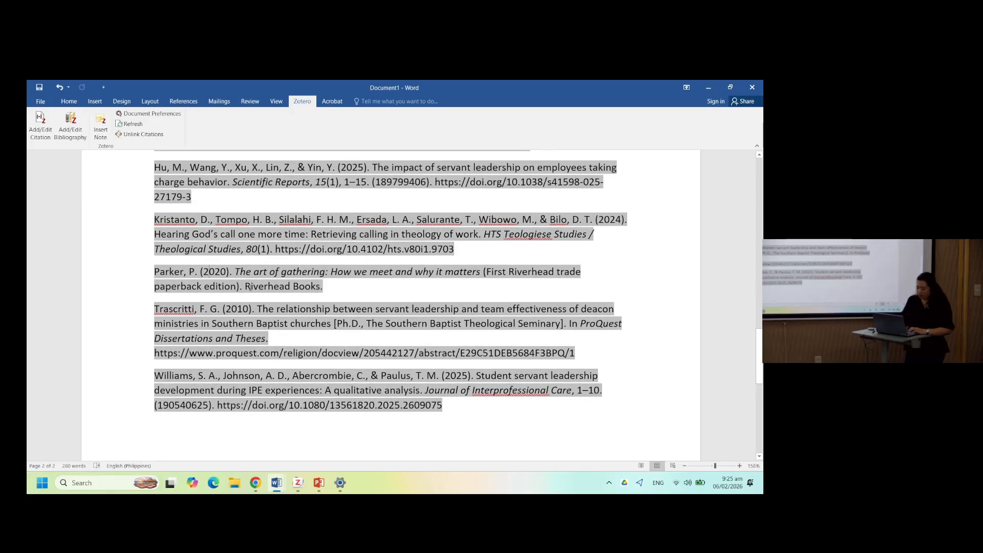
scroll(250, 285, up, 4)
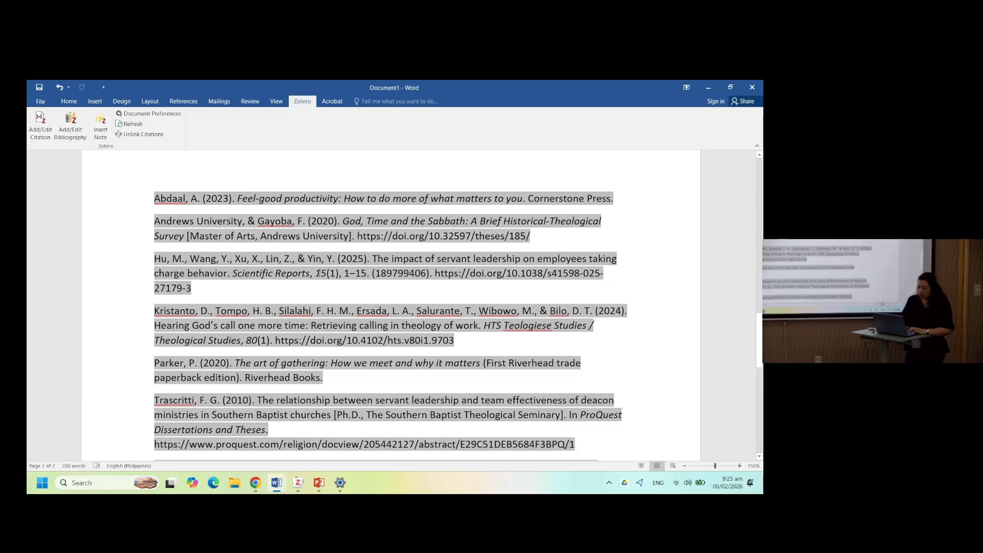
- Insert a citation for the Dethroning God With Good blog post on the empty line below the Parker citation
scroll(318, 273, up, 7)
click(32, 128)
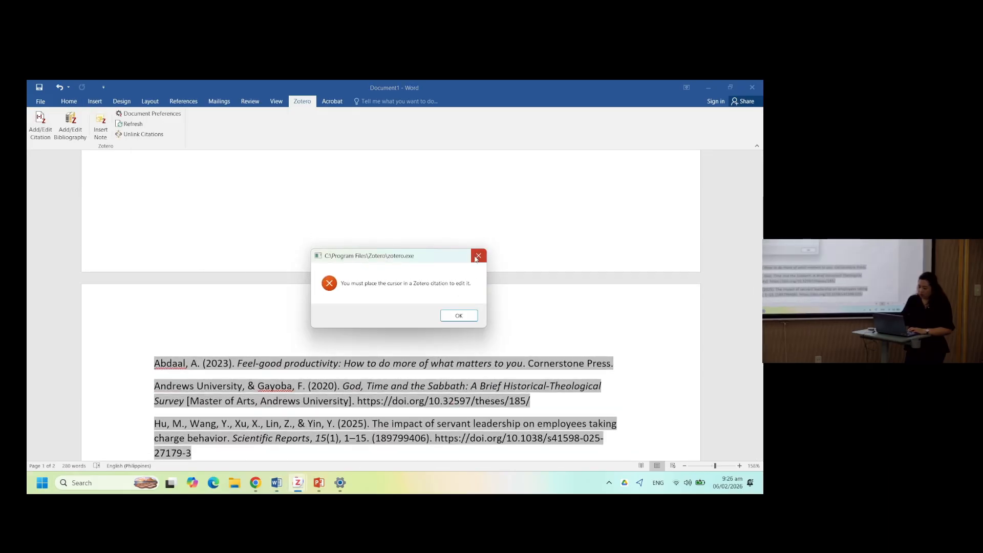
click(476, 258)
scroll(394, 219, up, 8)
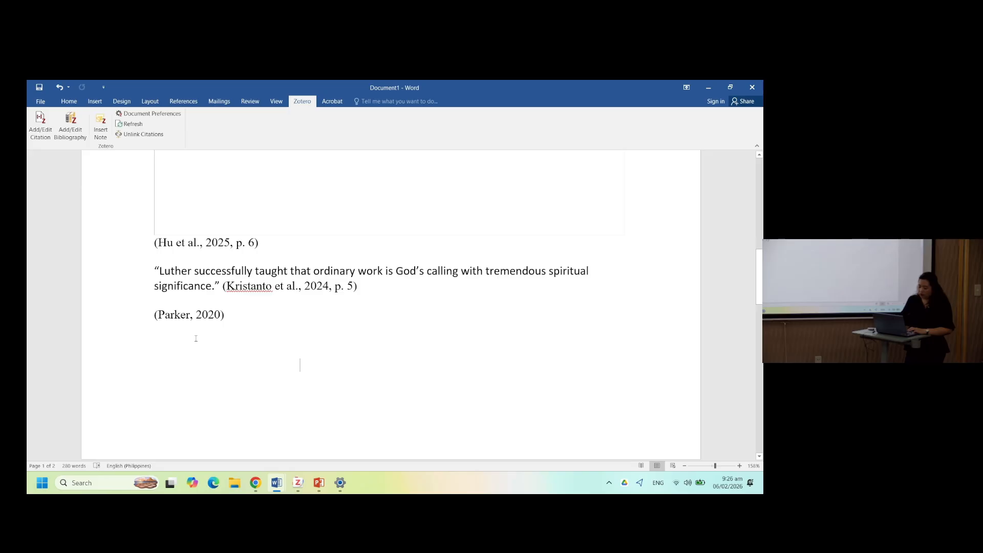
click(40, 126)
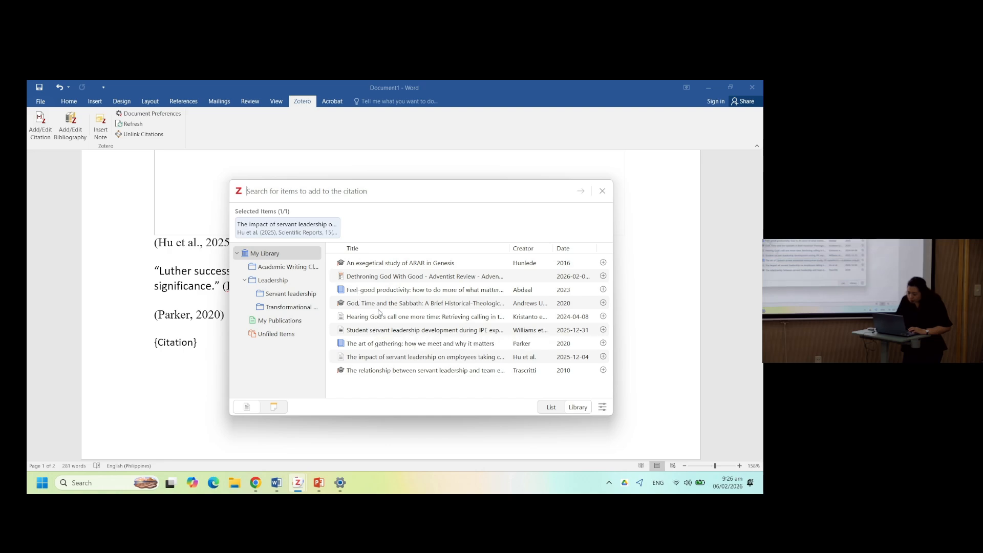
click(390, 278)
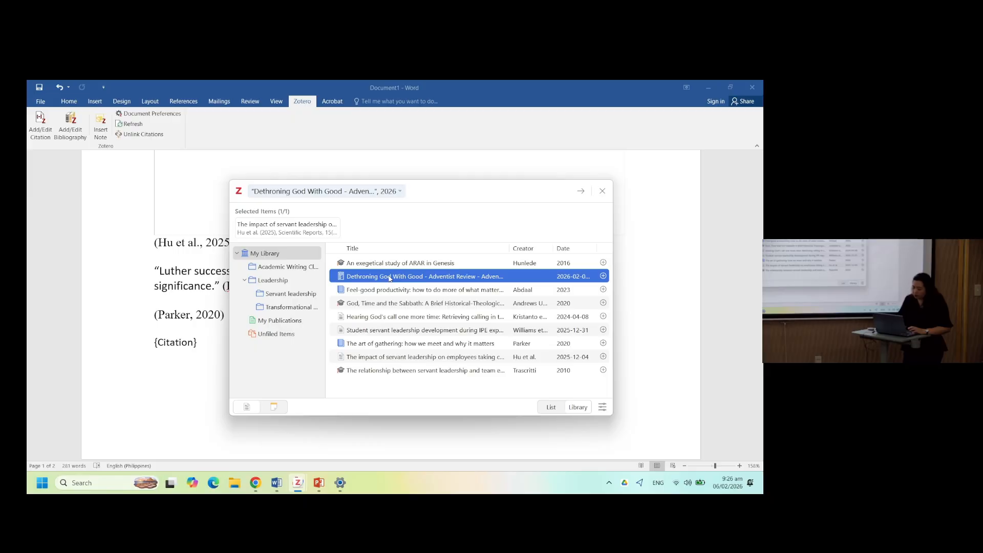
click(580, 191)
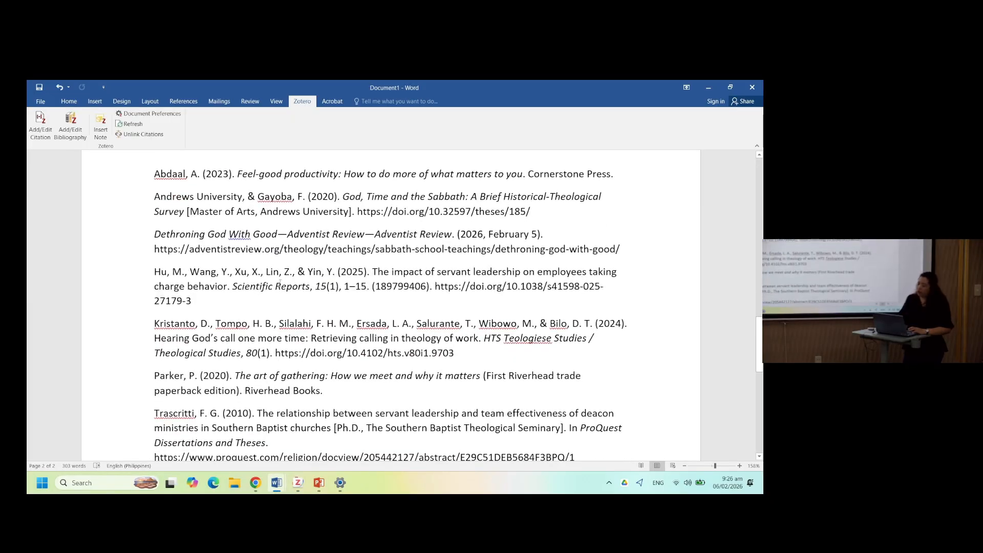
- Open the Dethroning God With Good item in Zotero and shorten its title to "Dethroning God with good"
click(313, 230)
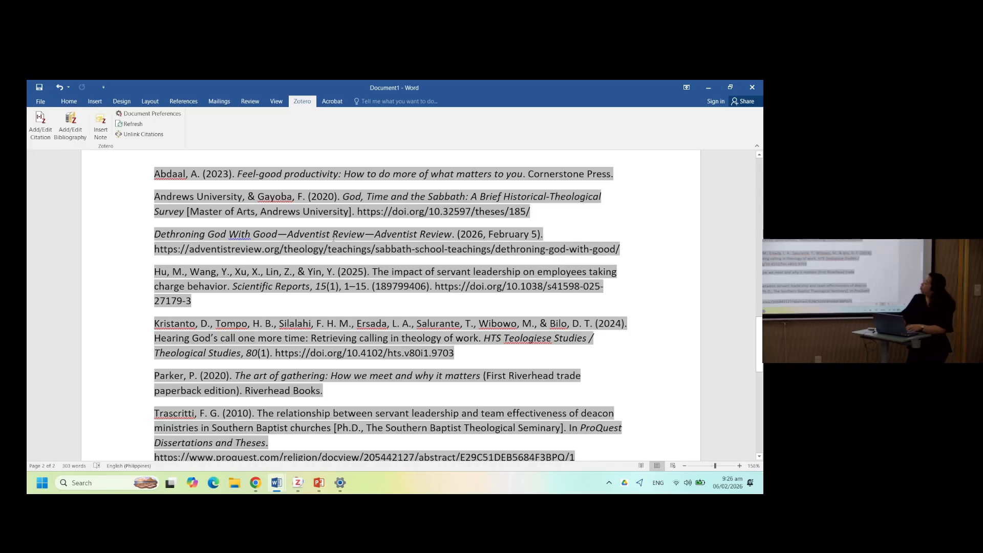
key(alt+Tab)
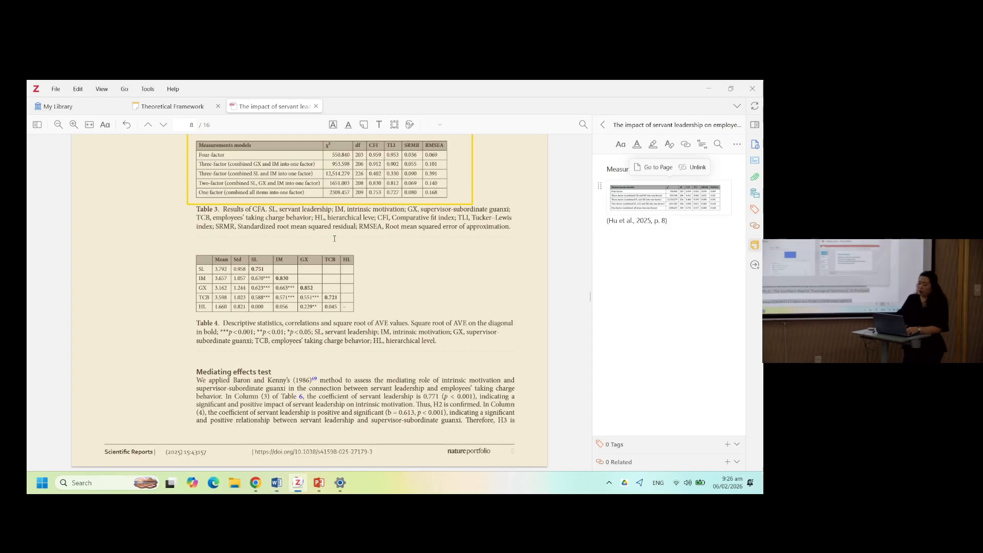
click(61, 108)
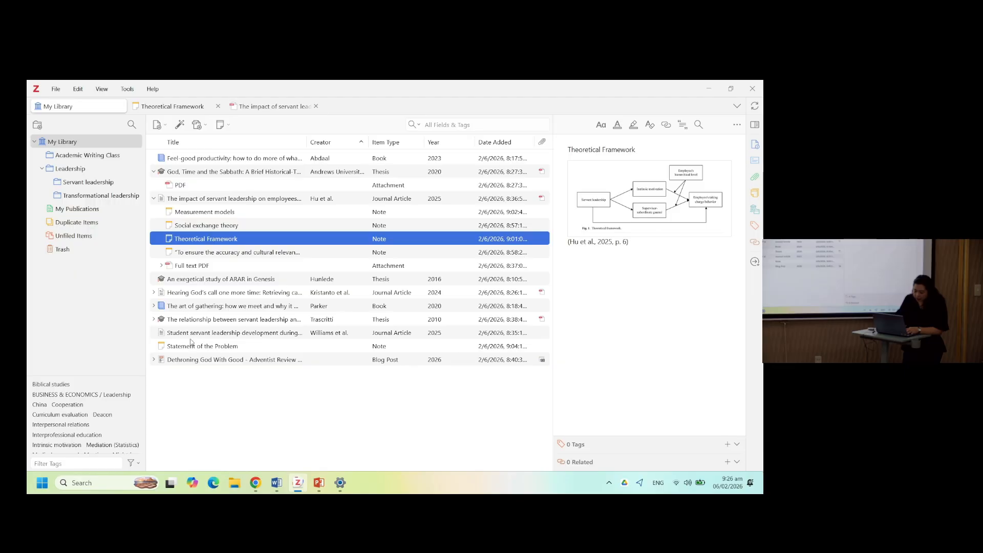
double_click(195, 361)
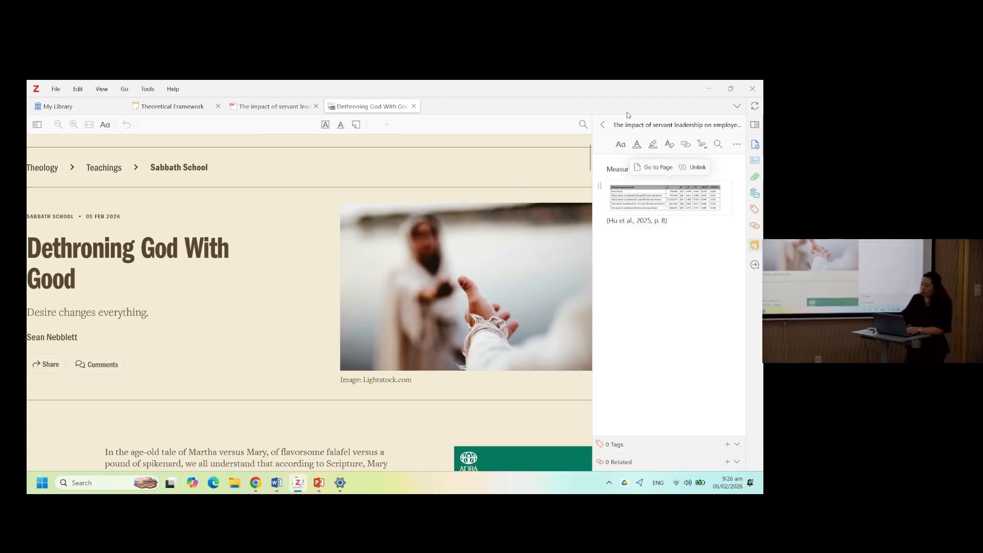
click(755, 124)
click(755, 124)
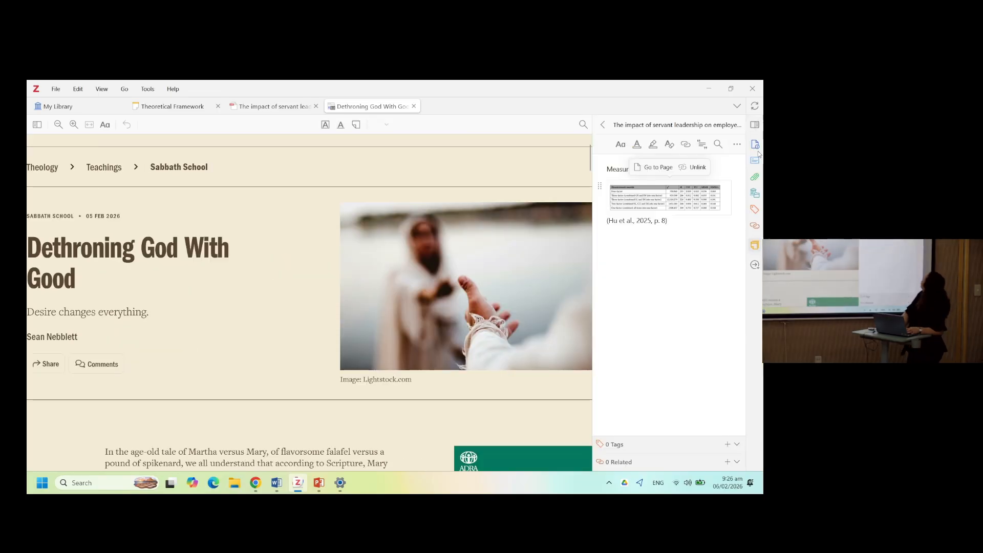
click(754, 146)
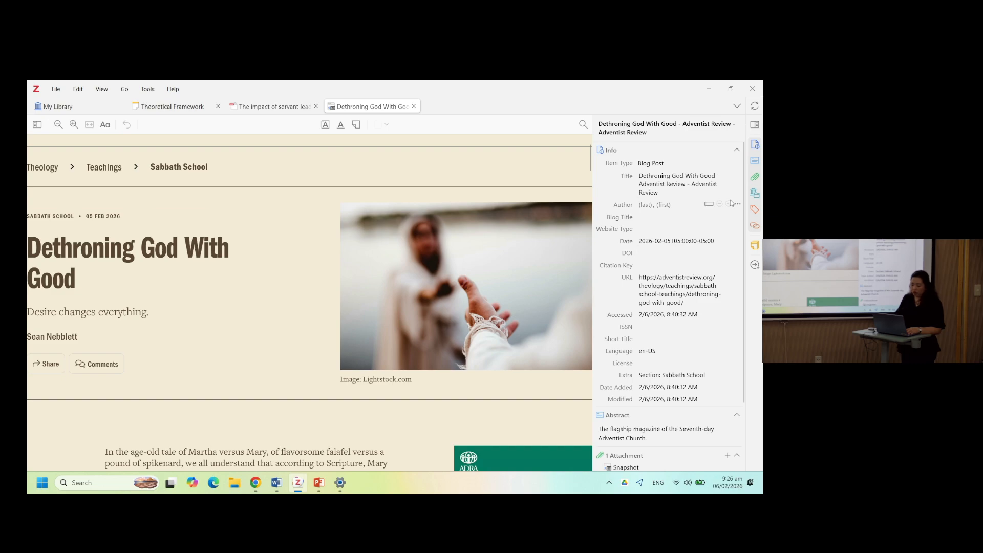
click(688, 176)
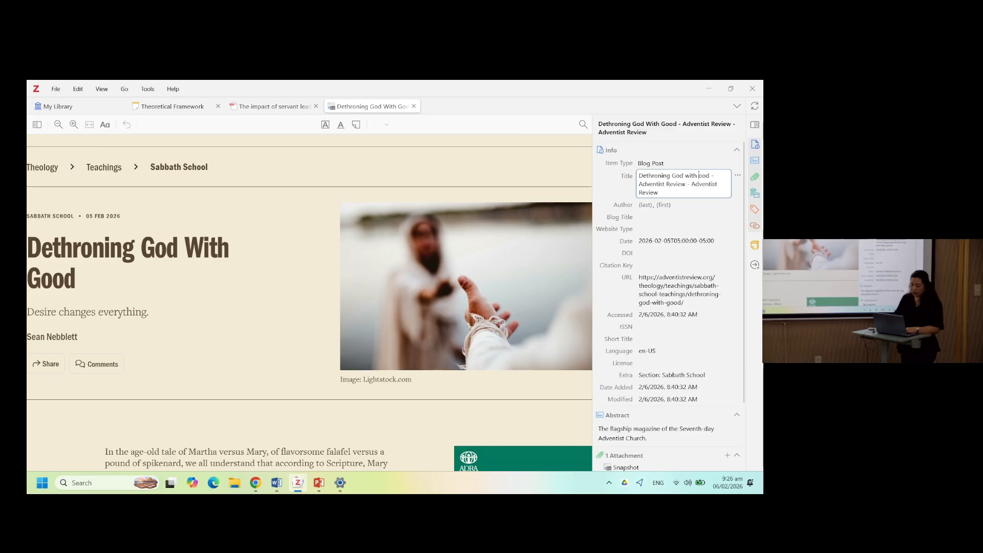
drag(638, 184, 660, 193)
key(BackSpace)
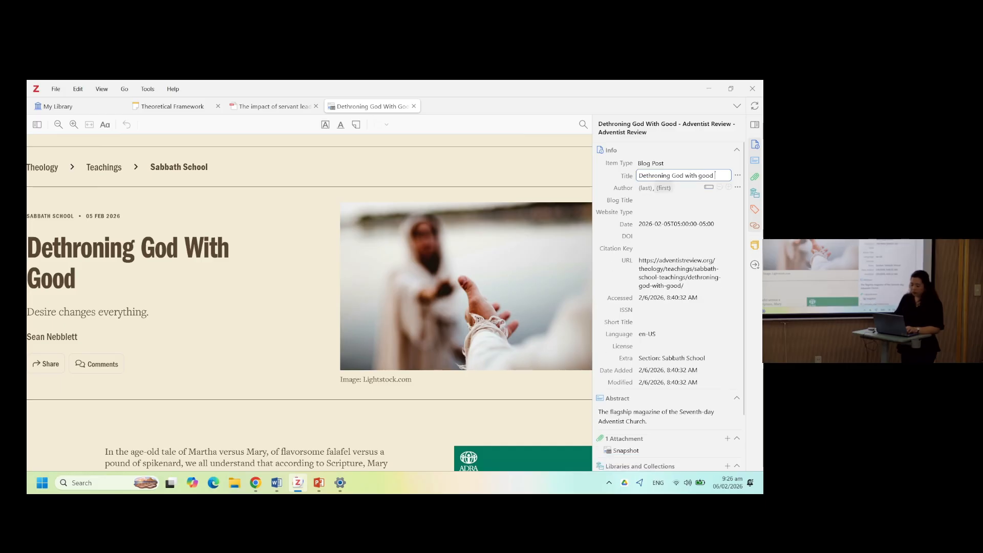
click(644, 188)
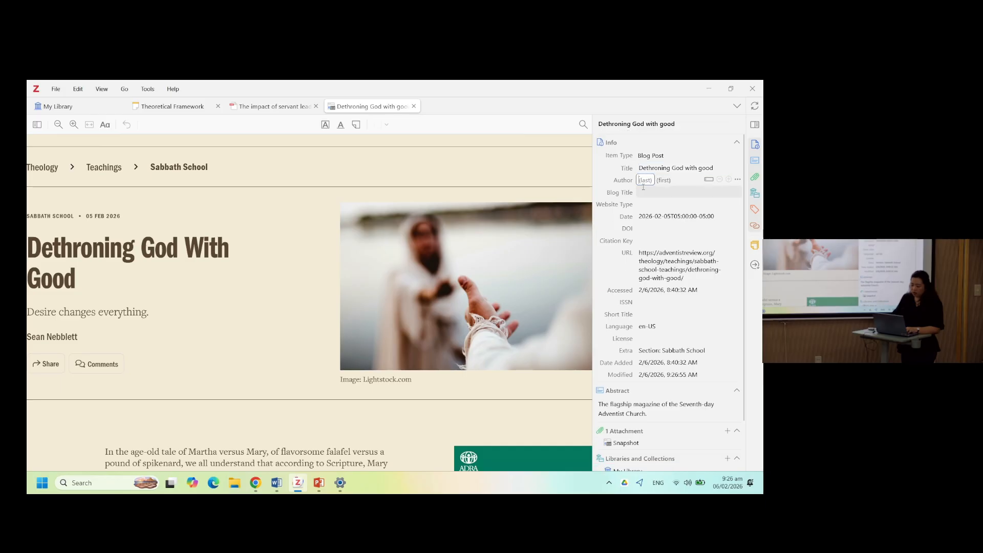
text(Nebblett)
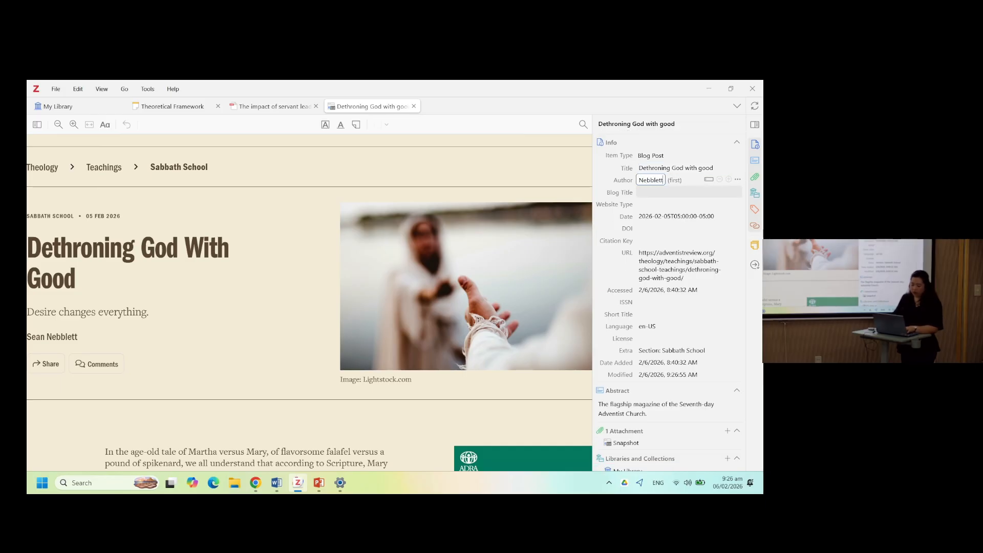
key(Tab)
text(Sean)
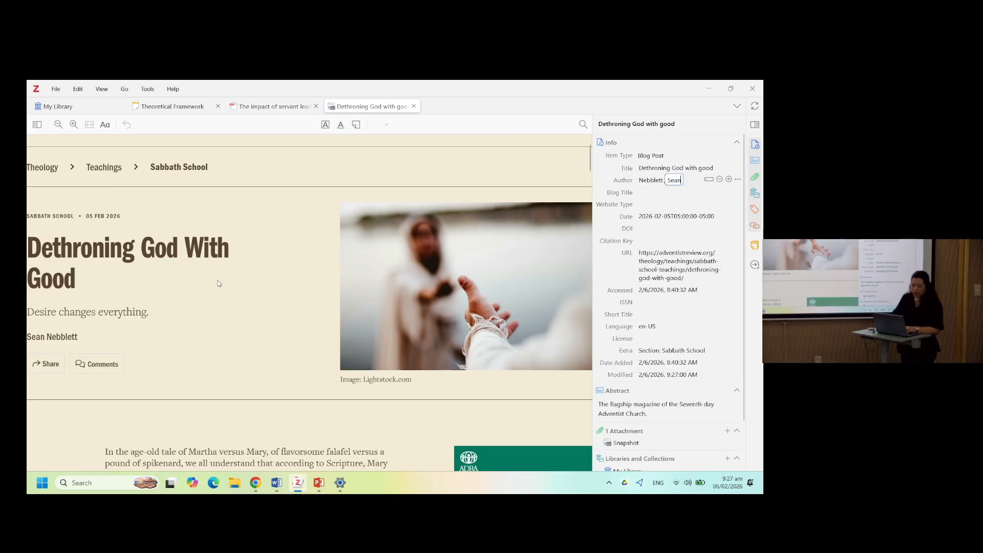
scroll(219, 283, up, 1)
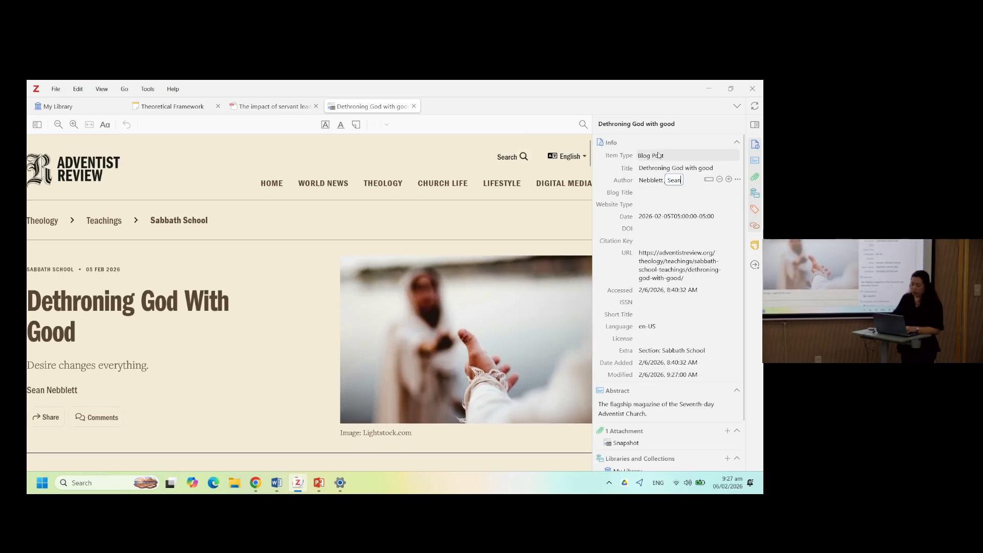
key(Return)
- Change the item type to Magazine Article and set its publication to Adventist Review
click(659, 155)
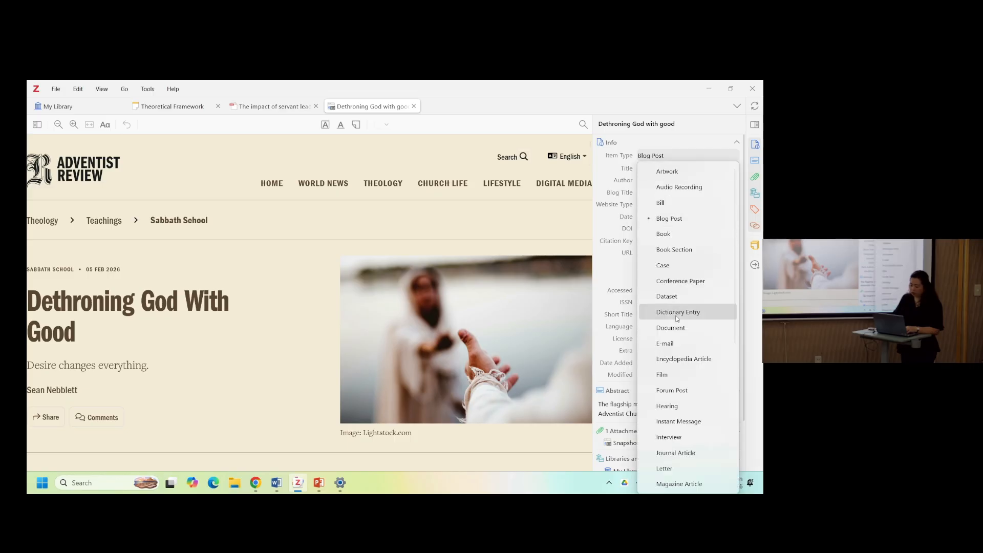
scroll(700, 477, down, 3)
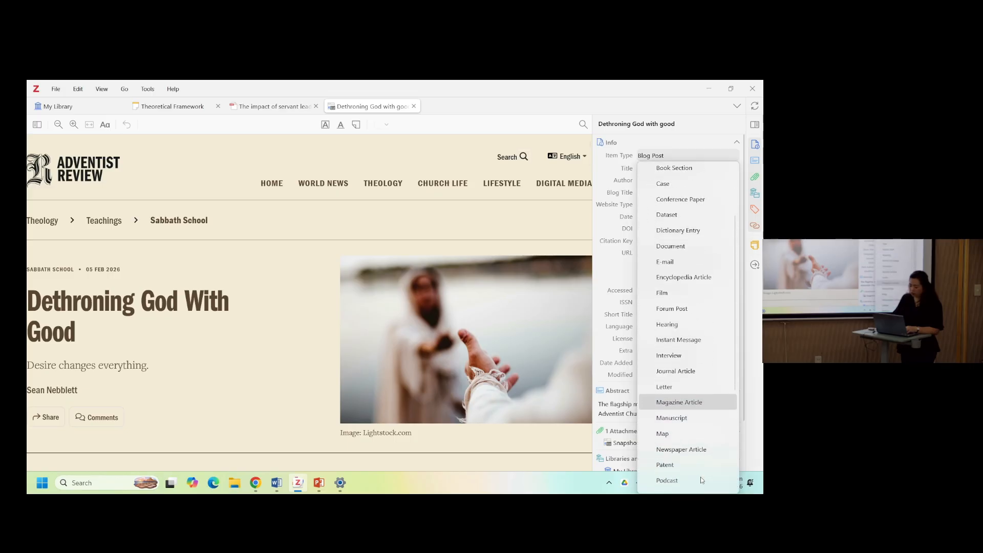
scroll(700, 479, down, 3)
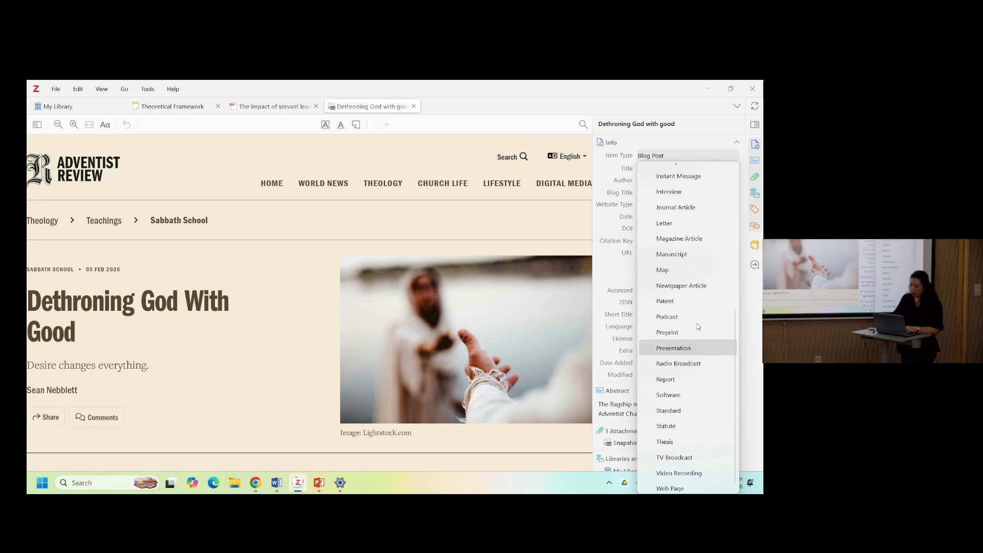
click(690, 239)
click(650, 189)
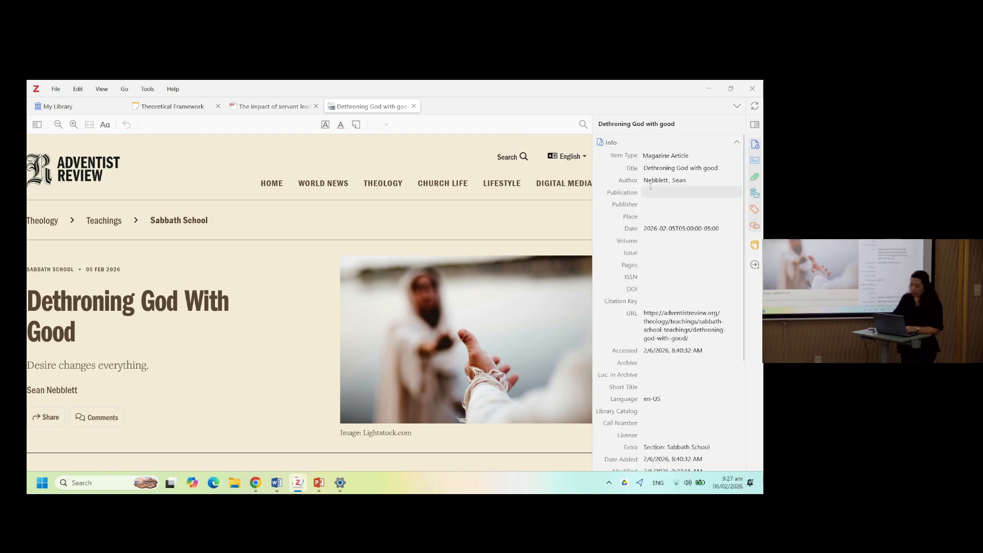
text(Adventist)
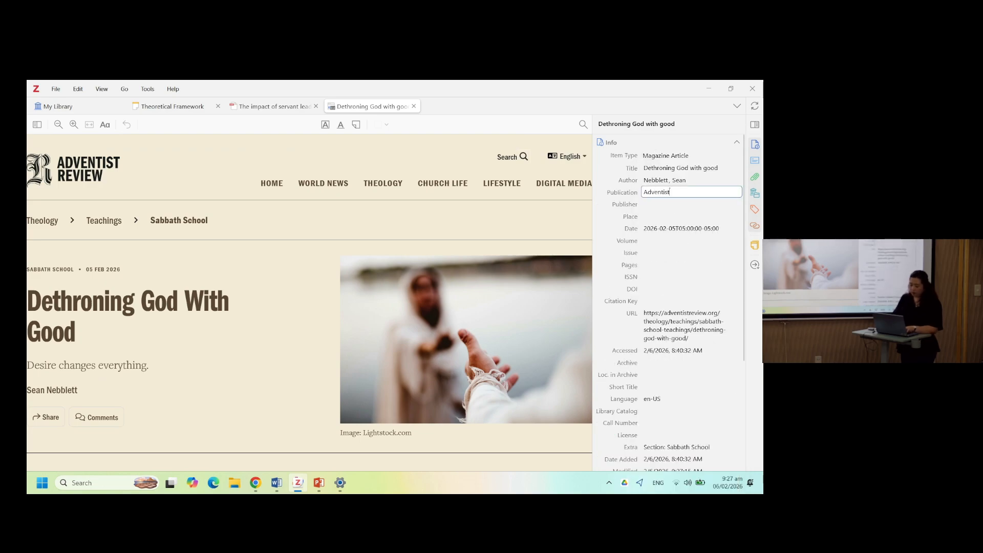
text( Review)
key(ctrl+a)
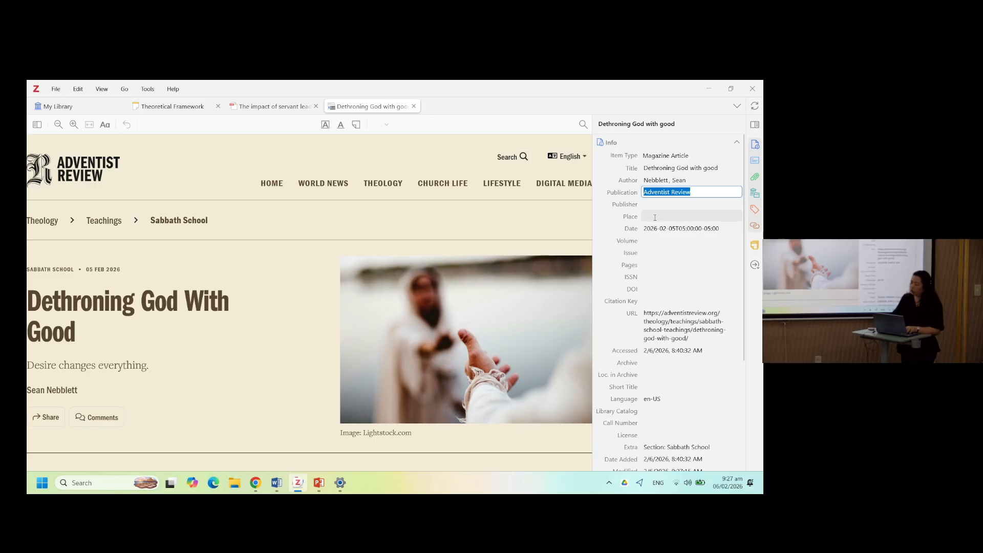
click(654, 218)
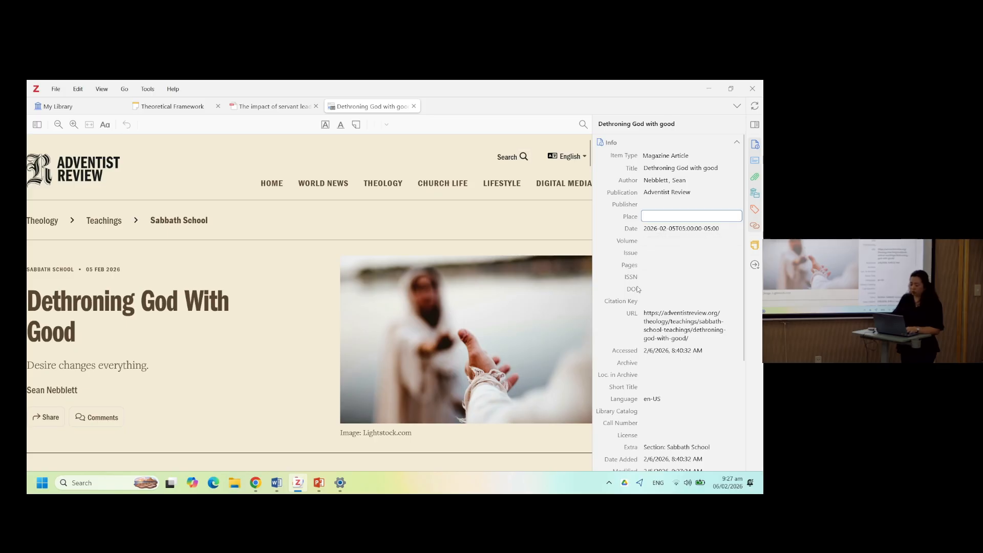
- Switch back to Document1 and check the updated Nebblett bibliography entry and its in-text citation
scroll(309, 380, down, 1)
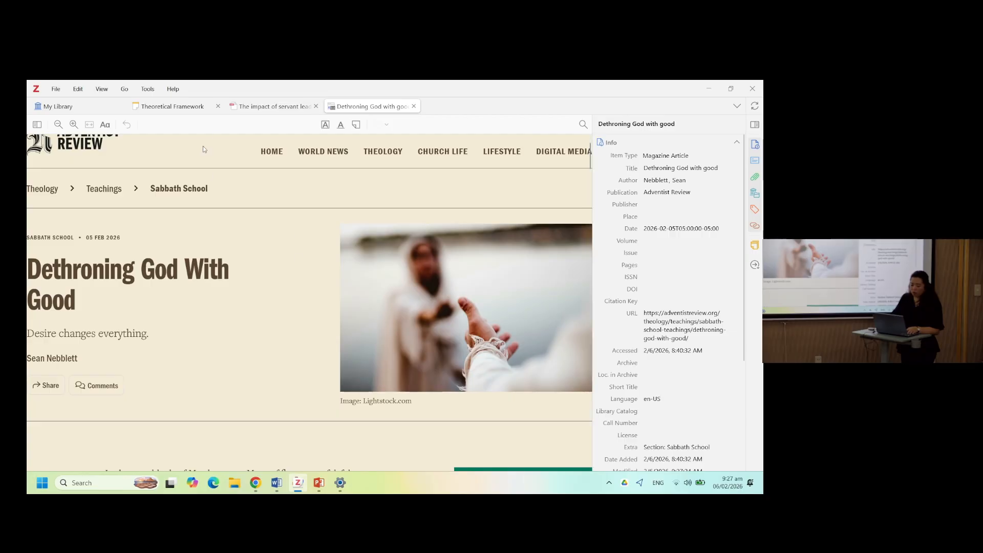
click(98, 107)
key(alt+Tab)
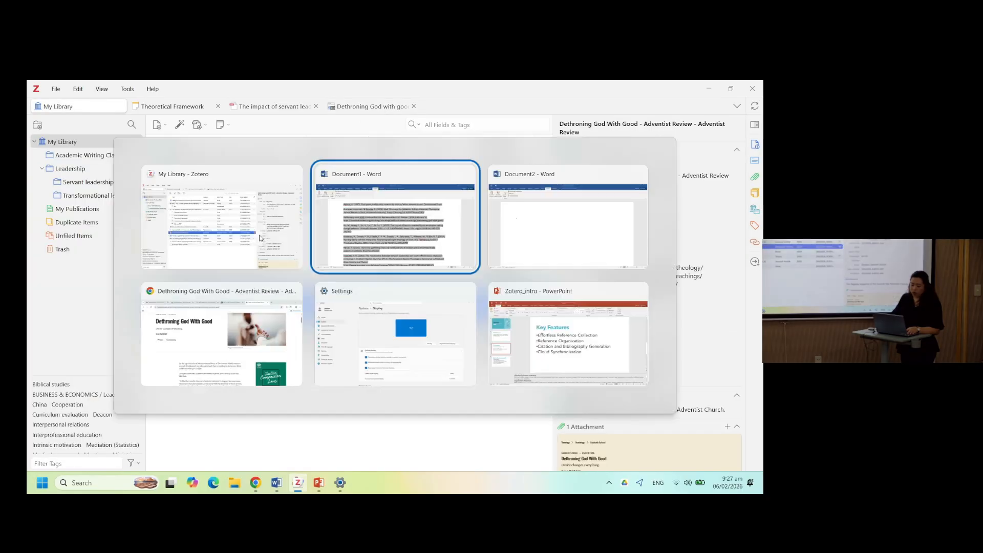
click(127, 126)
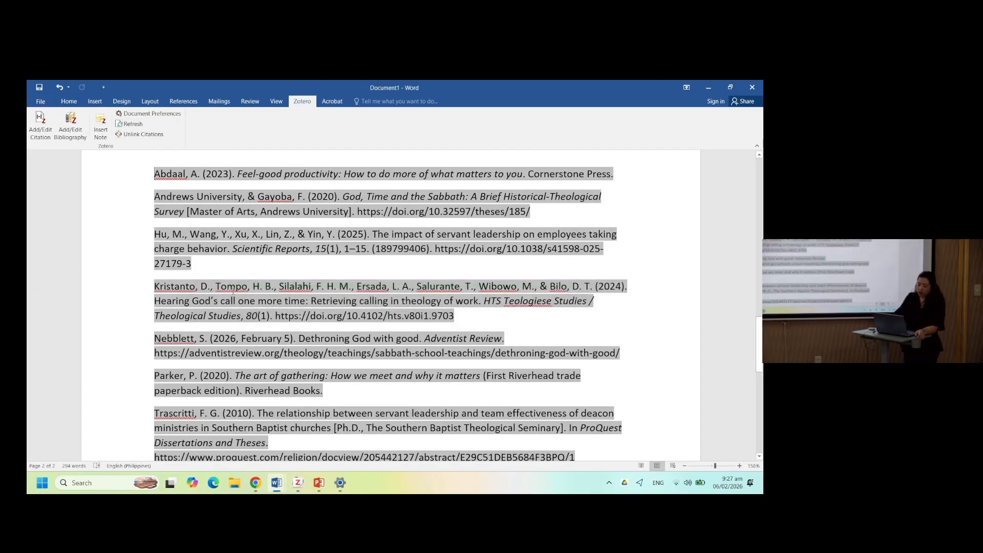
scroll(233, 290, down, 3)
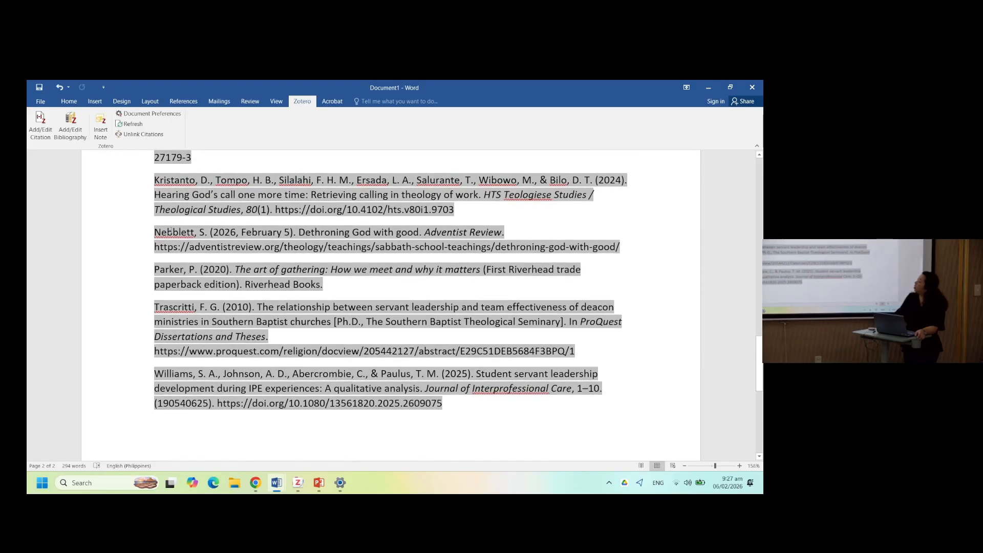
drag(156, 232, 213, 232)
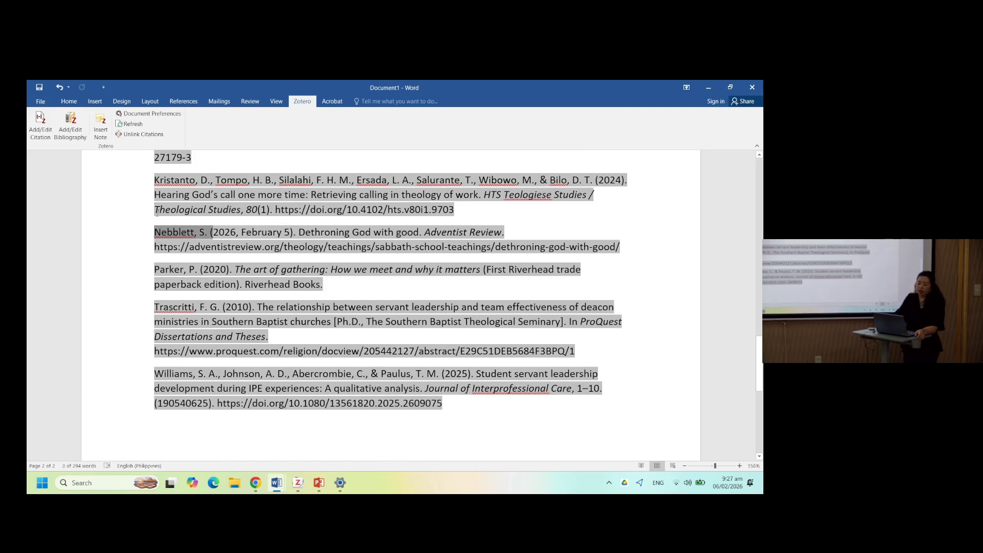
scroll(158, 214, up, 5)
scroll(158, 214, up, 4)
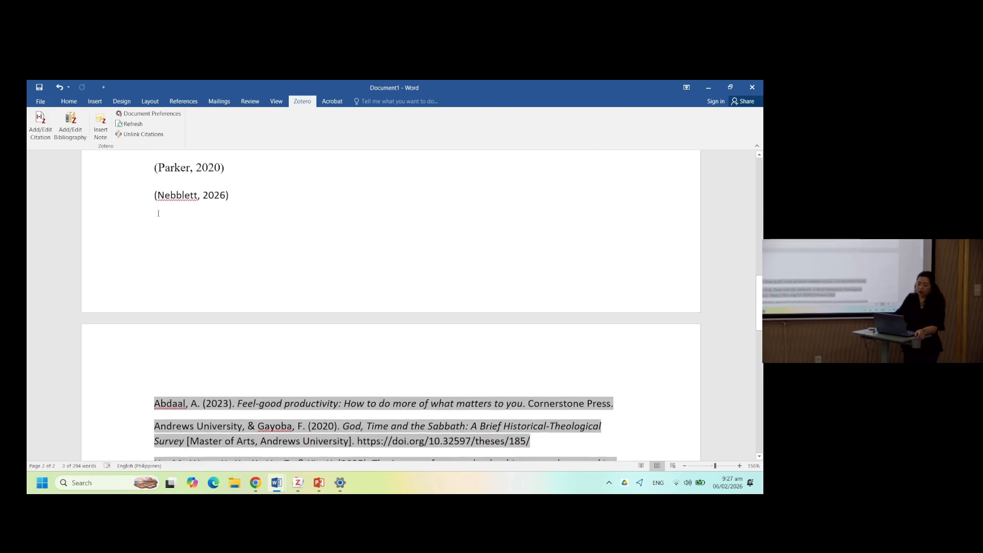
click(182, 196)
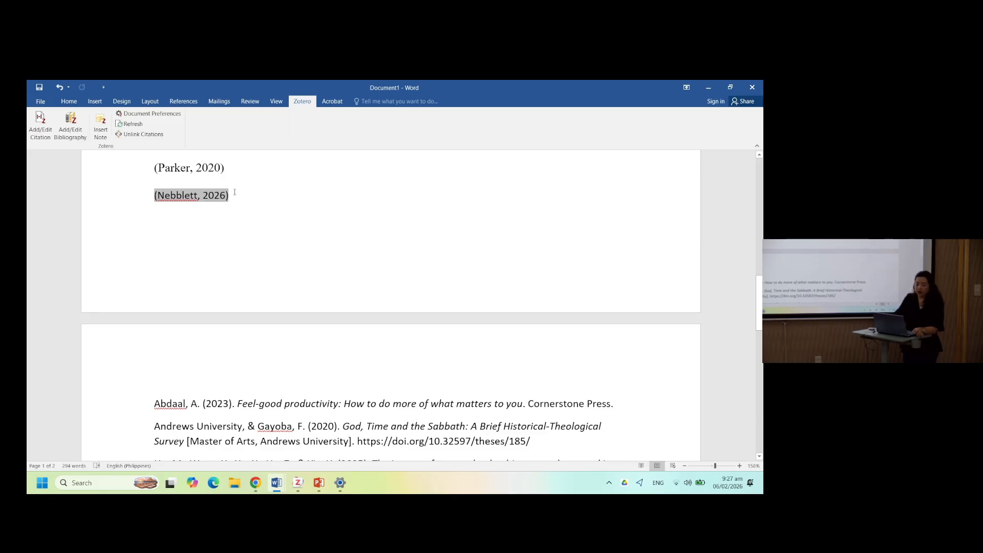
double_click(315, 220)
scroll(237, 212, up, 10)
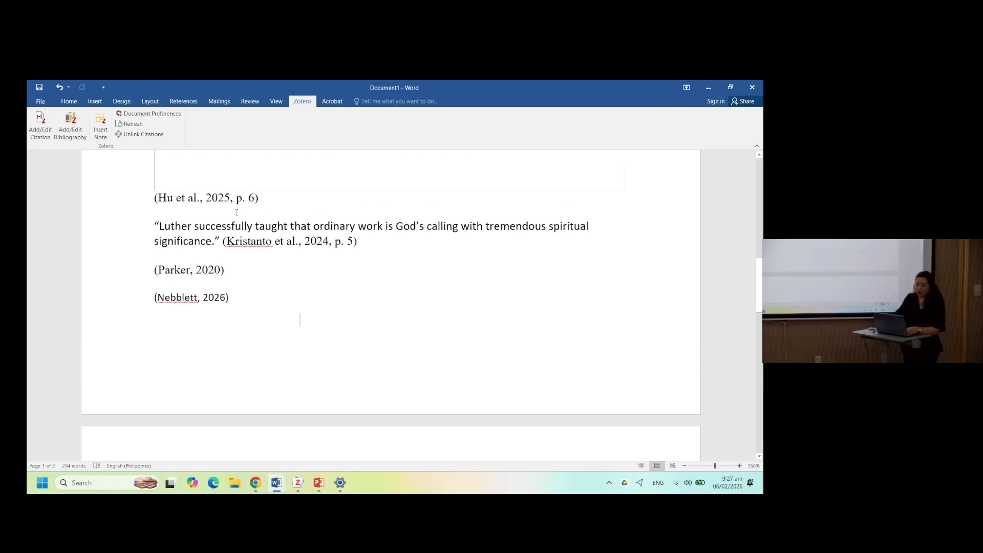
scroll(236, 212, up, 2)
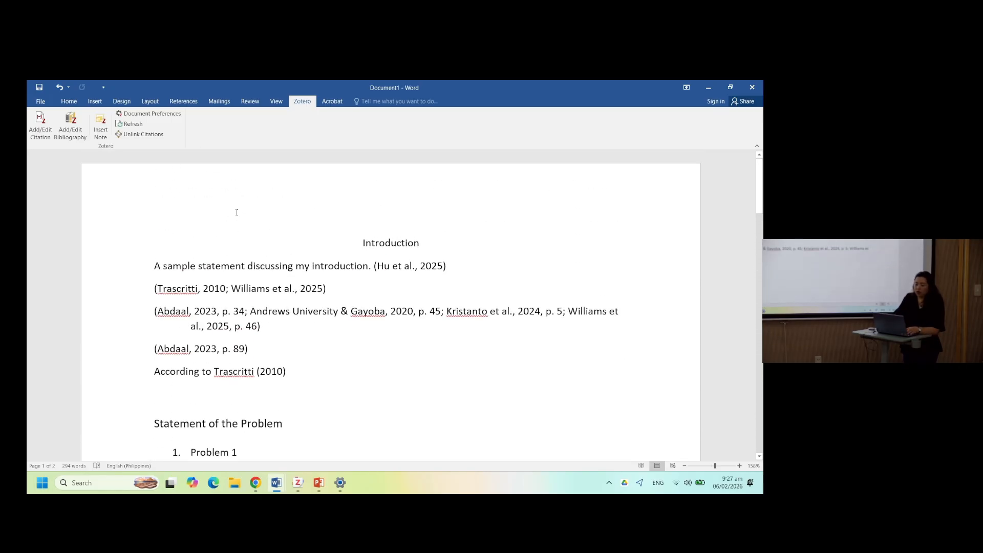